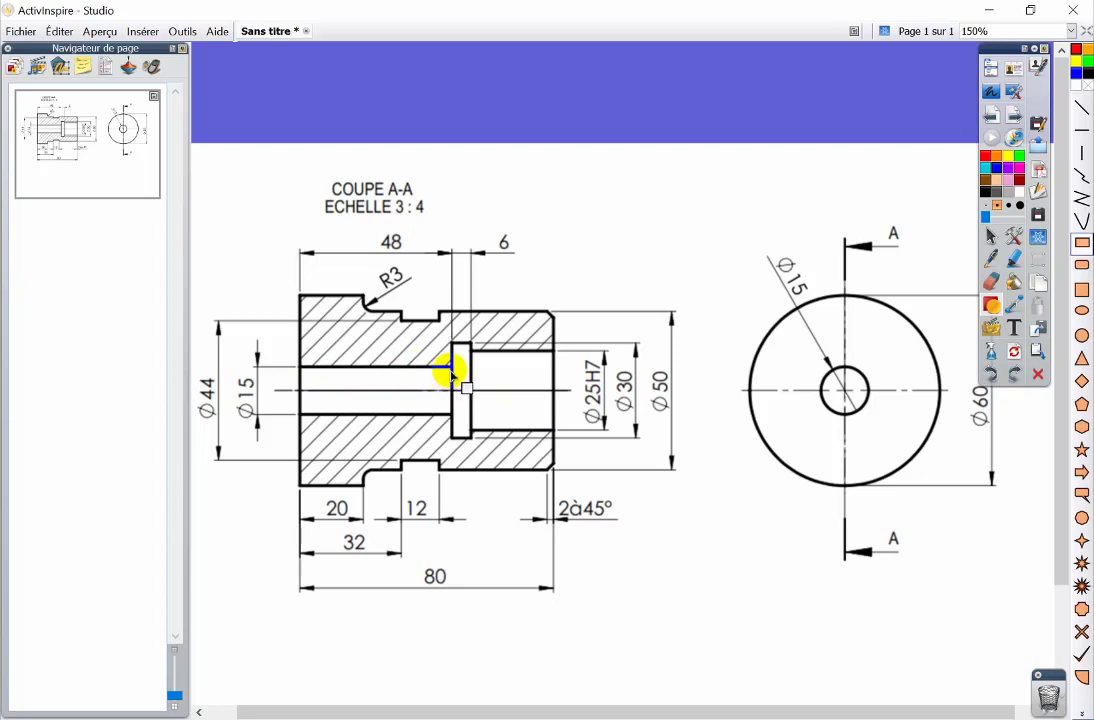
# Draw a red rectangle over the Ø15 bore, spanning the full 80 mm length of the part in section A-A.
pyautogui.click(306, 376)
pyautogui.moveTo(306, 376); pyautogui.dragTo(553, 418)
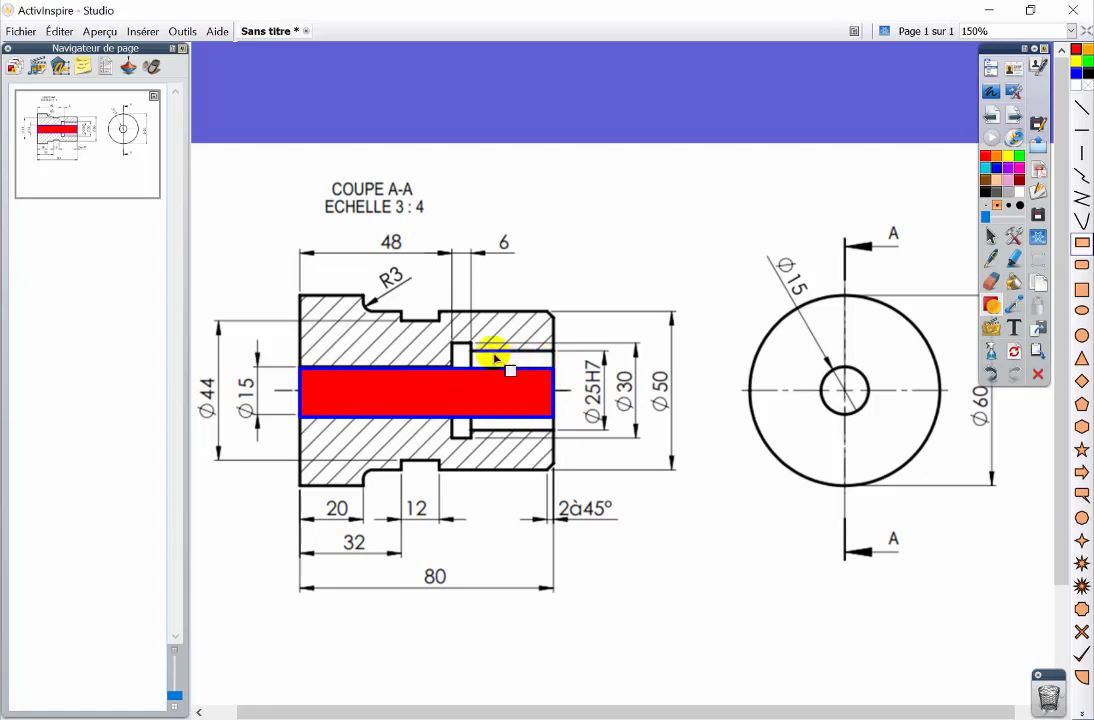
pyautogui.moveTo(452, 344); pyautogui.dragTo(470, 368)
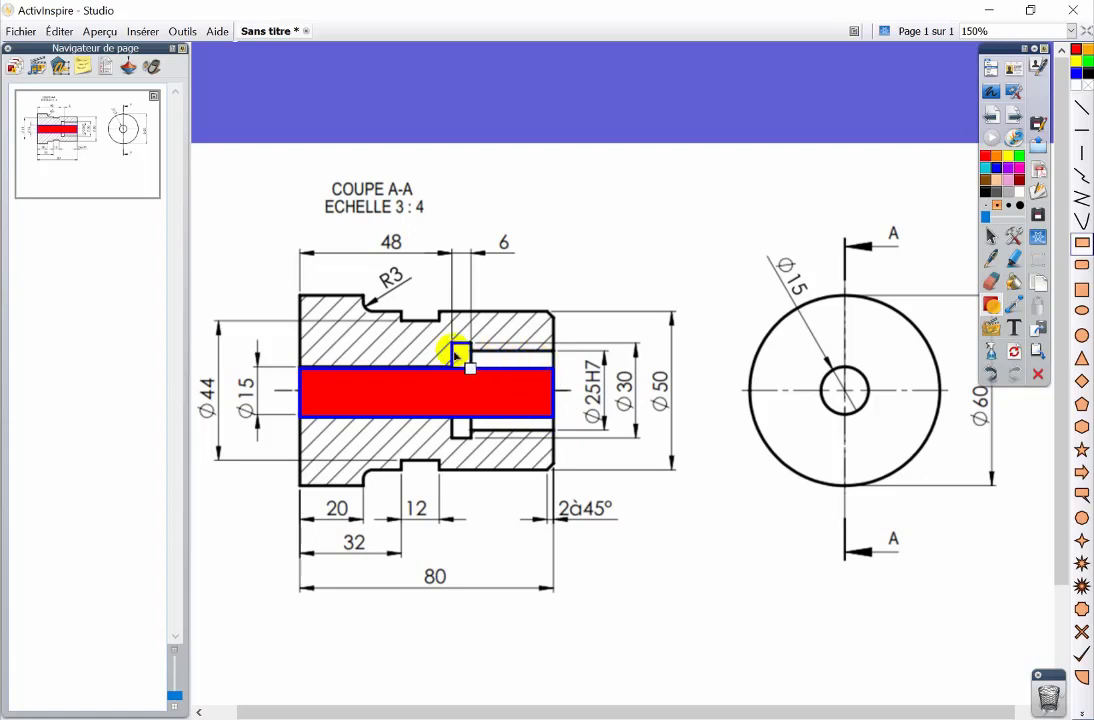
pyautogui.moveTo(452, 349)
pyautogui.mouseDown()
pyautogui.moveTo(479, 383)
pyautogui.moveTo(569, 397)
pyautogui.moveTo(303, 396)
pyautogui.mouseUp()
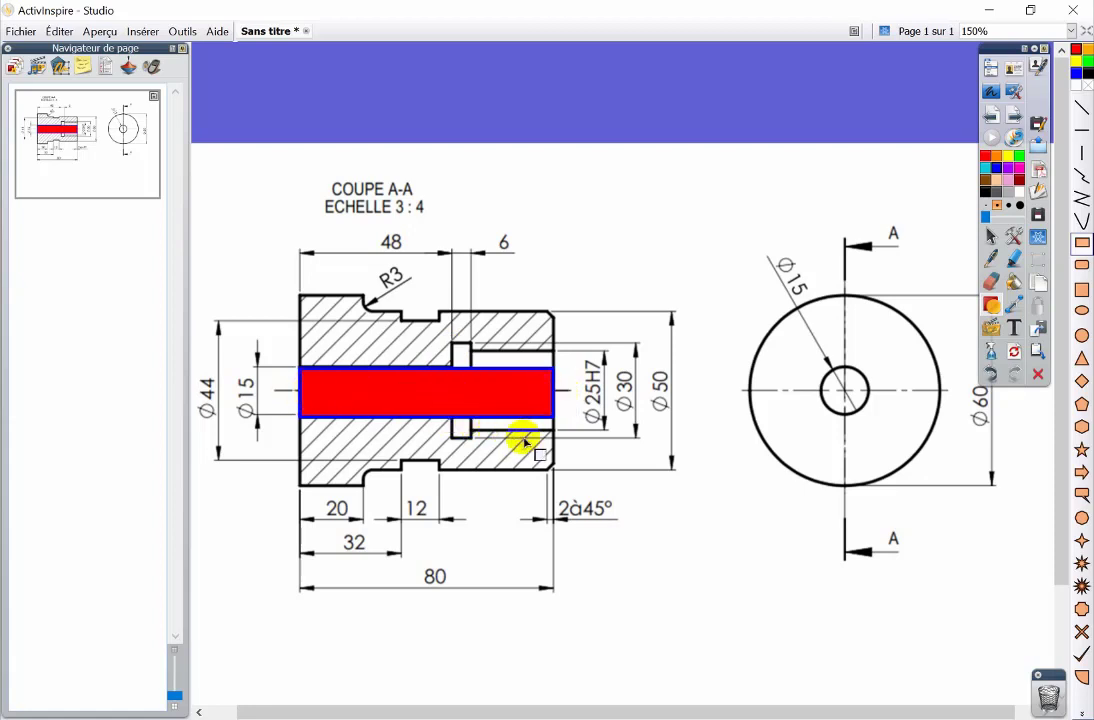
pyautogui.moveTo(565, 400); pyautogui.dragTo(283, 395)
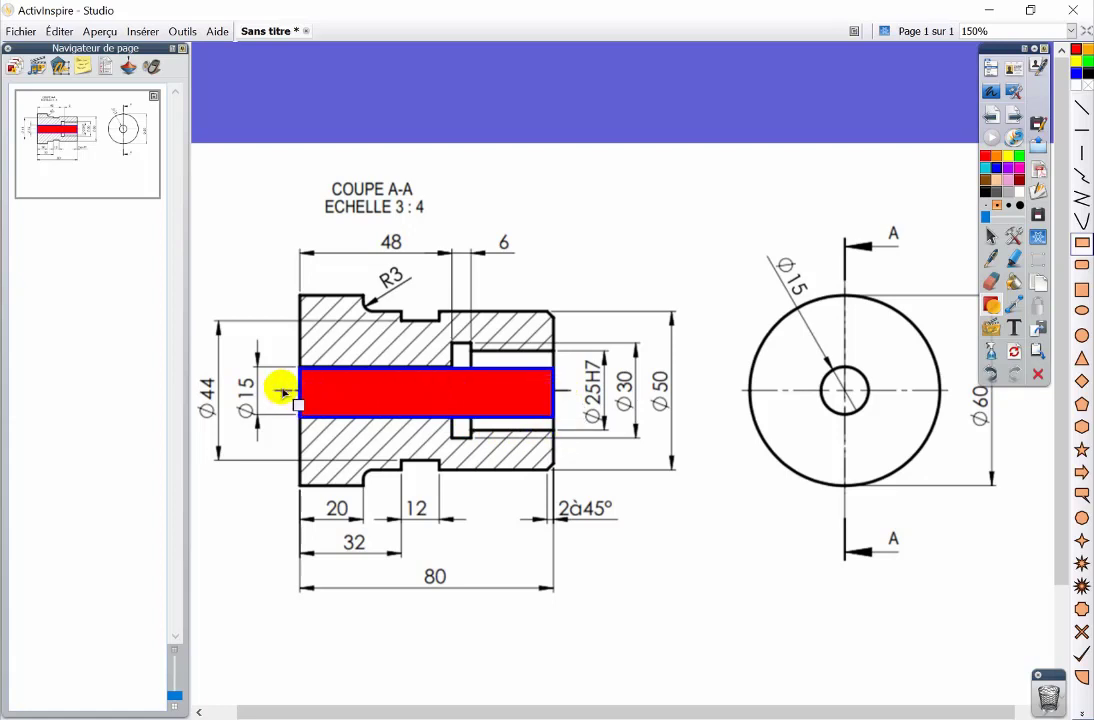
pyautogui.moveTo(590, 395); pyautogui.dragTo(292, 397)
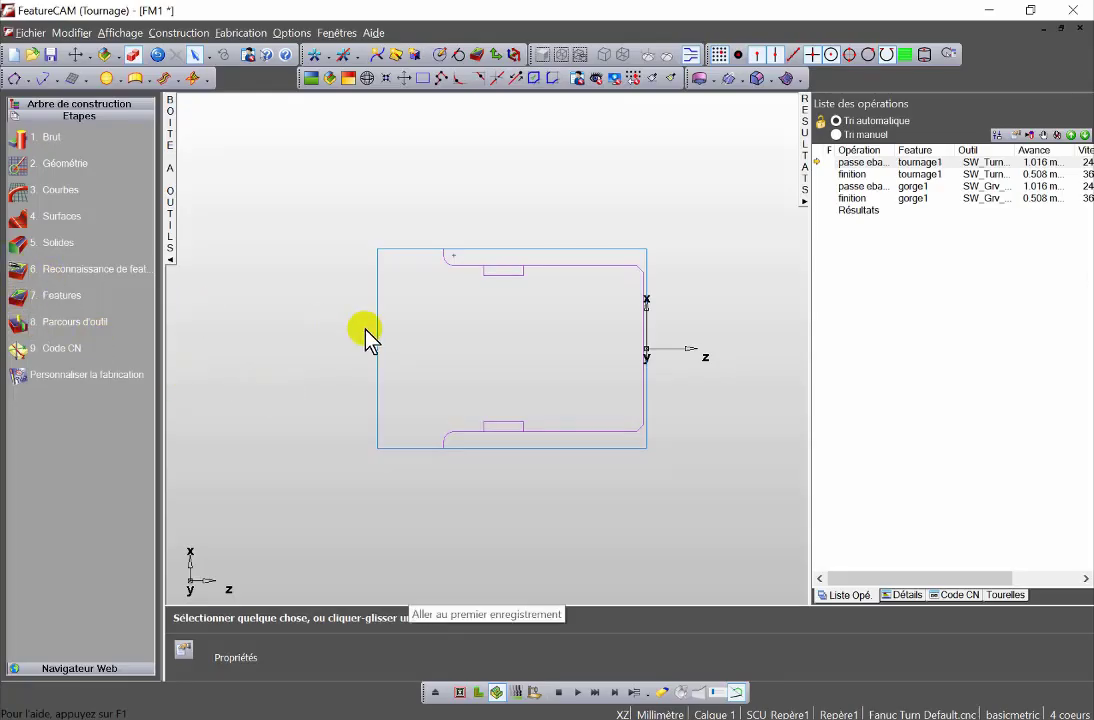
# Switch to FeatureCAM and start a new turning feature of type Perçage, defined from dimensions.
pyautogui.click(19, 300)
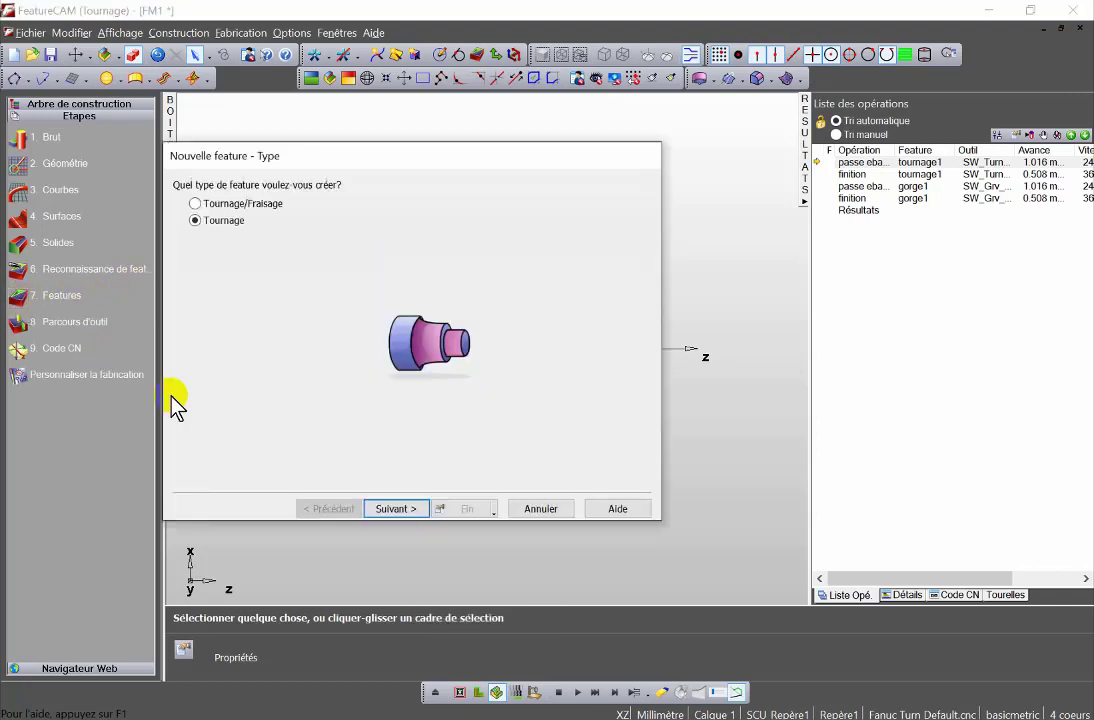
pyautogui.click(396, 510)
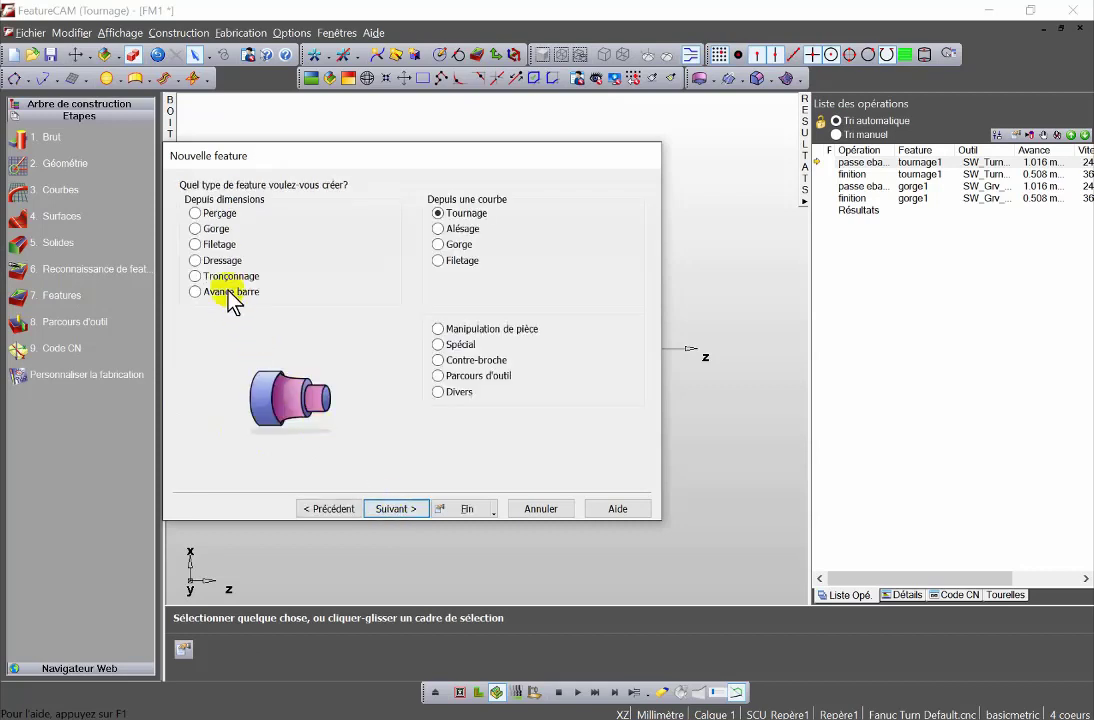
pyautogui.click(195, 214)
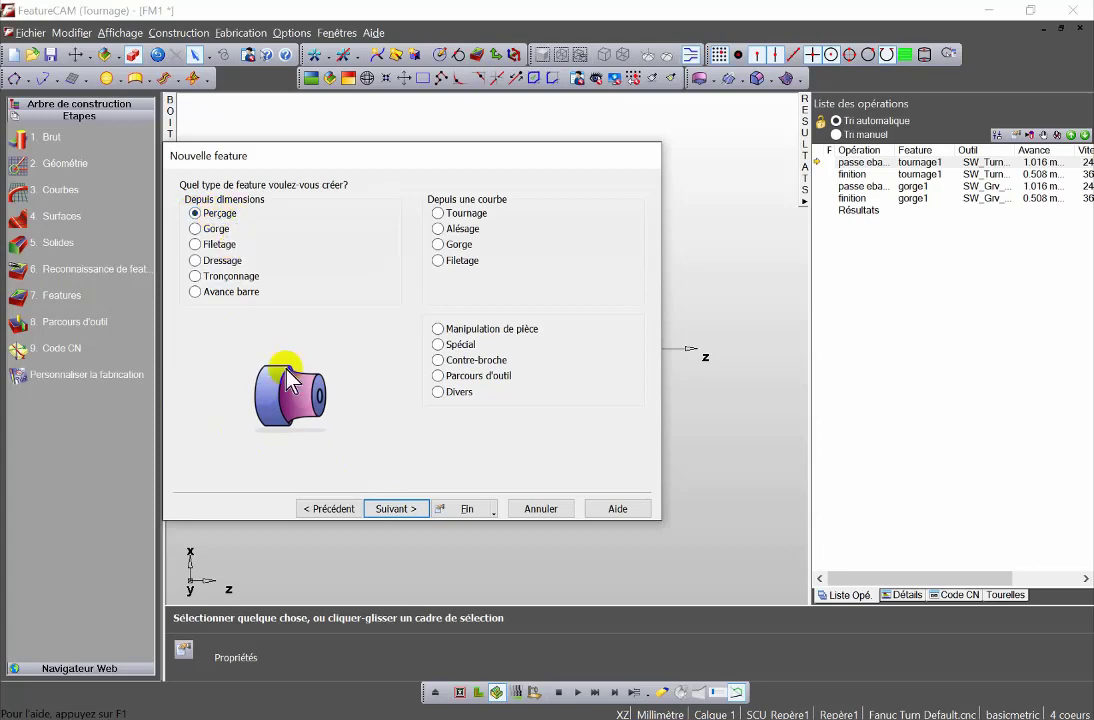
pyautogui.click(390, 510)
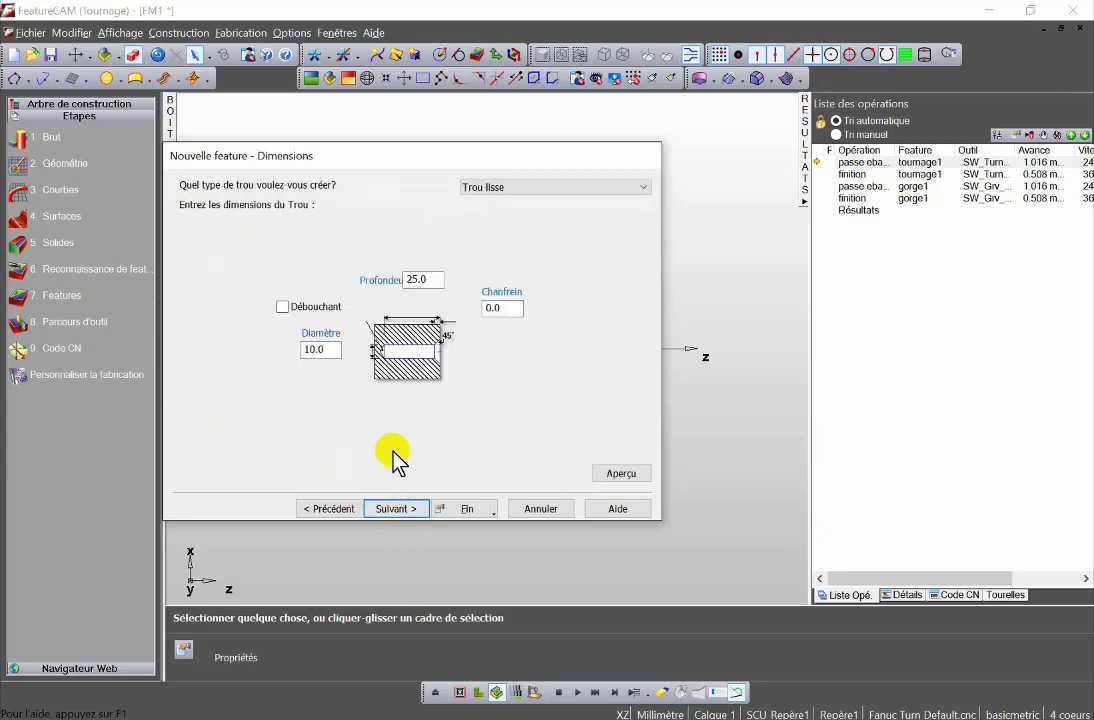
# Set the smooth hole's depth to 81 and its diameter to 15.
pyautogui.doubleClick(439, 279)
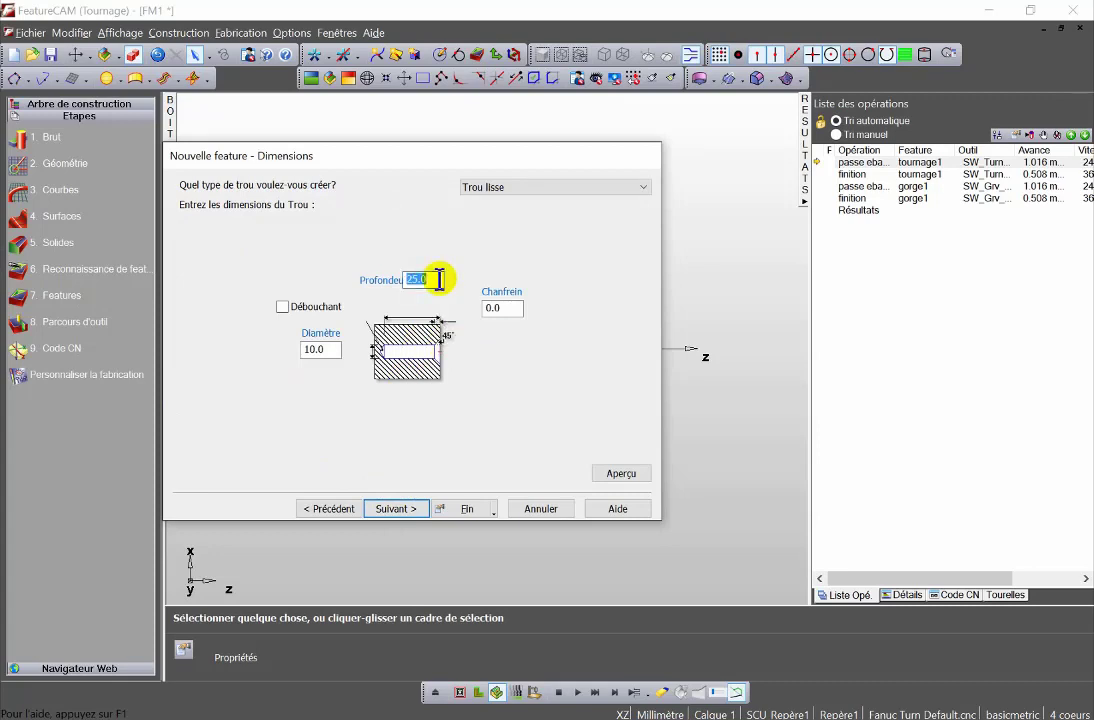
pyautogui.write('81')
pyautogui.click(335, 350)
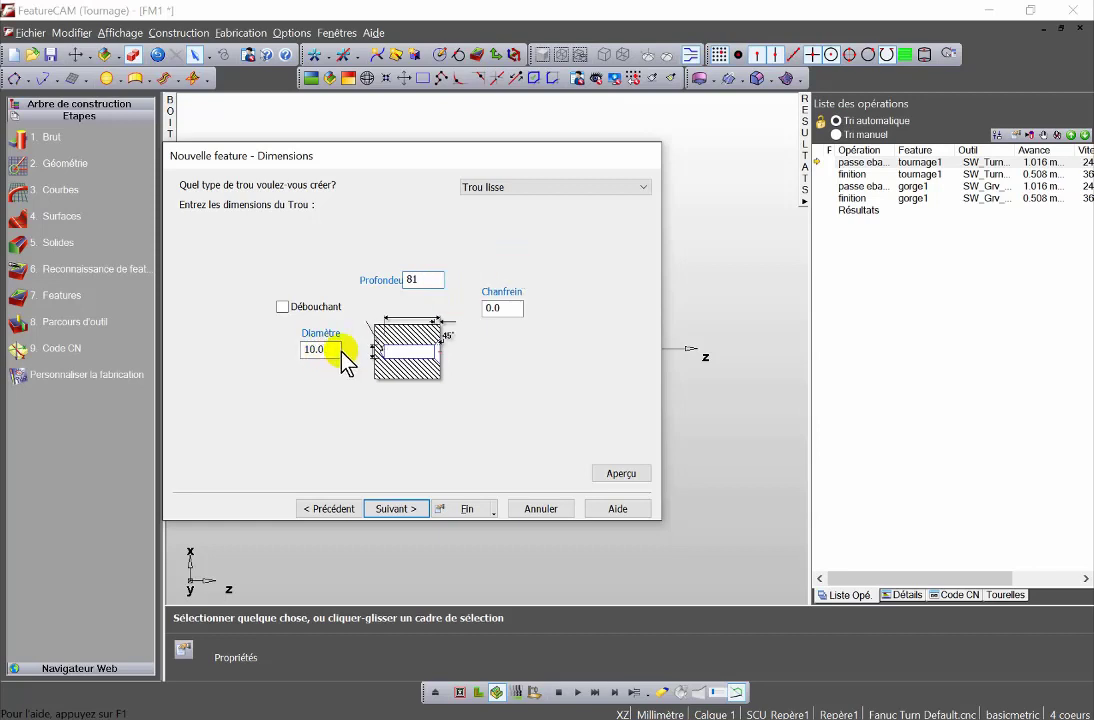
pyautogui.doubleClick(331, 350)
pyautogui.write('15')
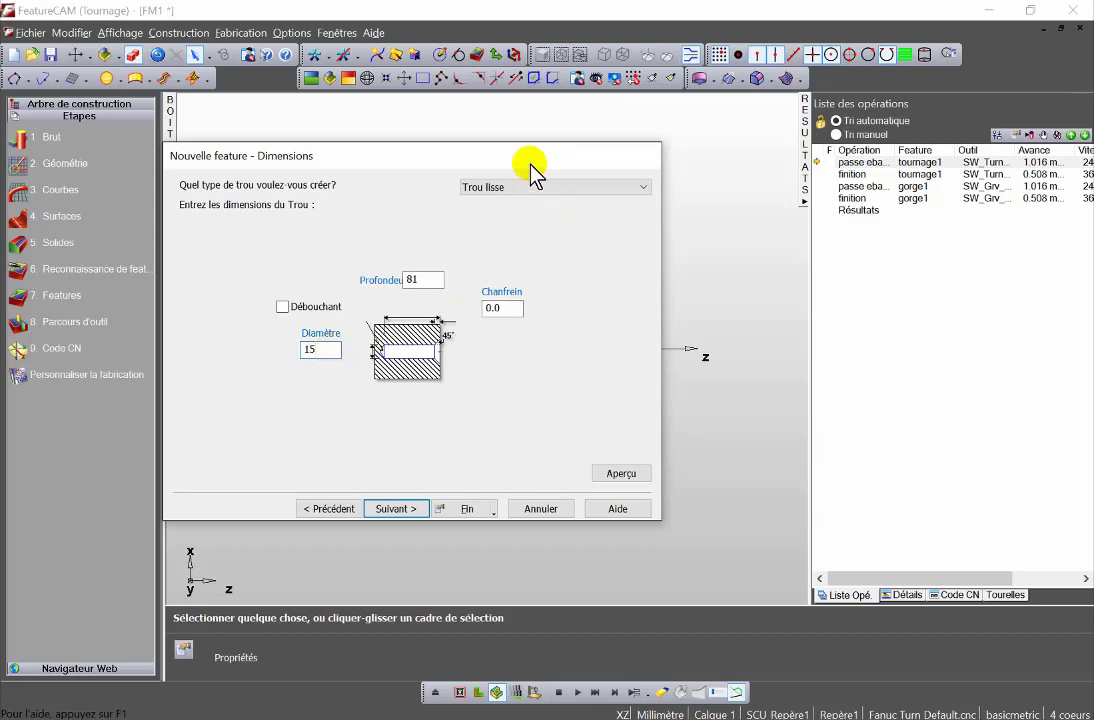
# Preview the hole and examine where its full diameter ends relative to the stock's back face.
pyautogui.moveTo(530, 158); pyautogui.dragTo(410, 163)
pyautogui.moveTo(310, 163); pyautogui.dragTo(251, 162)
pyautogui.click(333, 477)
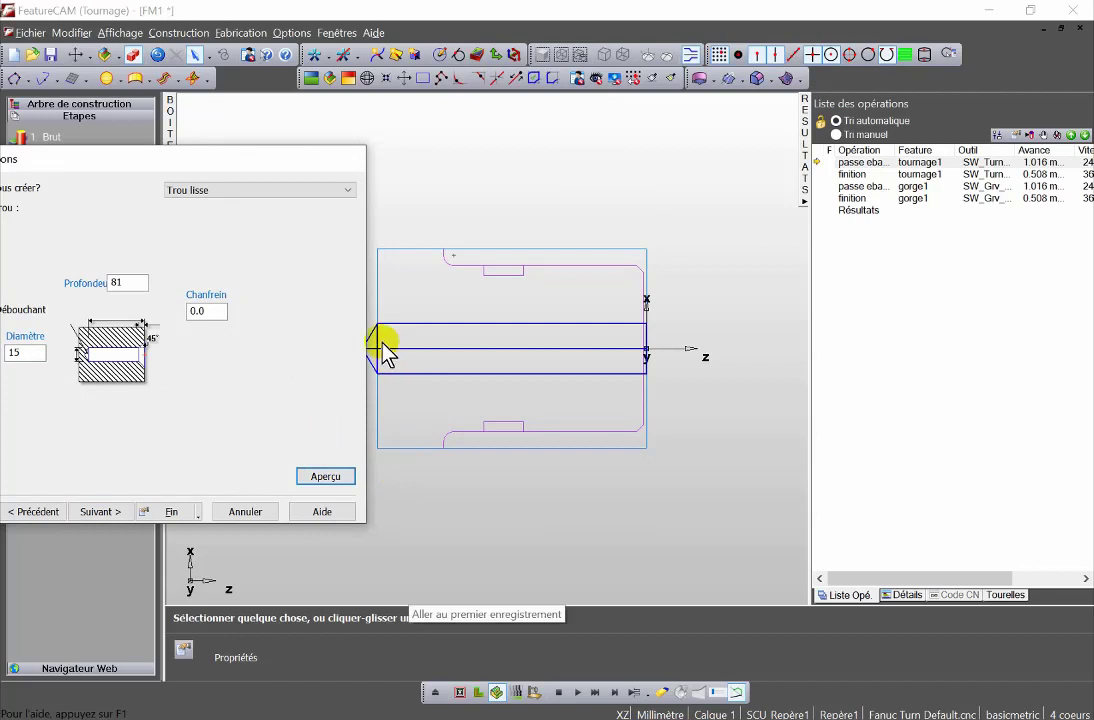
pyautogui.scroll(2, 378, 337)
pyautogui.moveTo(378, 337); pyautogui.dragTo(425, 344, button='middle')
pyautogui.scroll(5, 496, 359)
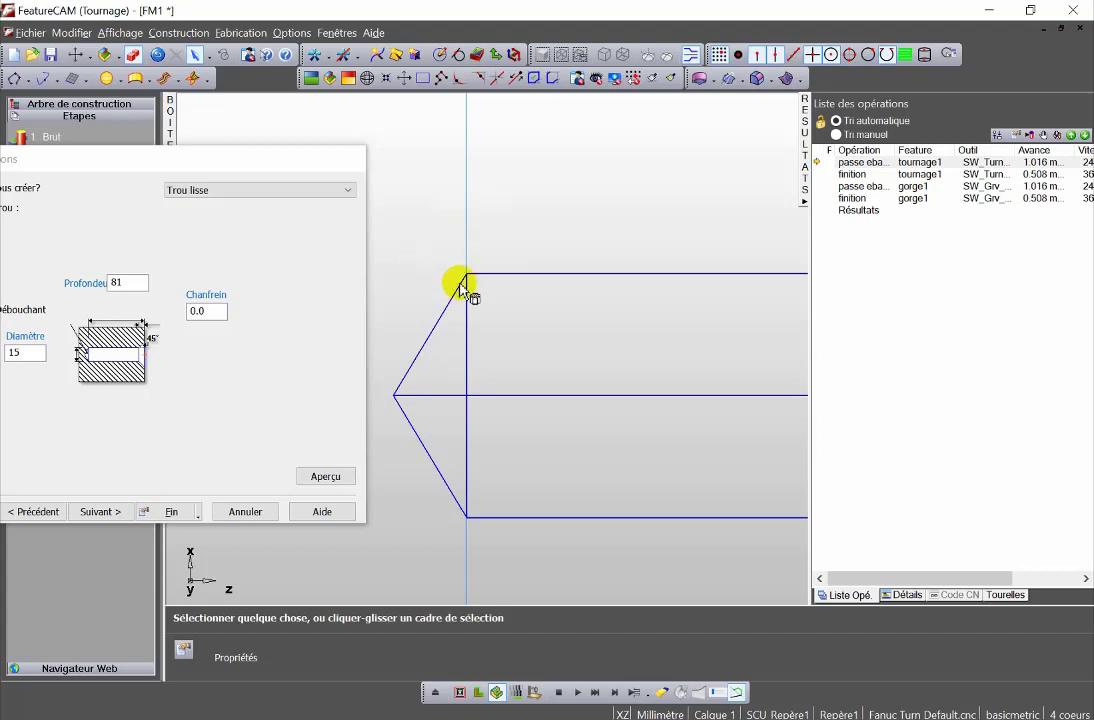
# Set the hole's depth to 82 and create the drilling feature, accepting its properties.
pyautogui.doubleClick(134, 281)
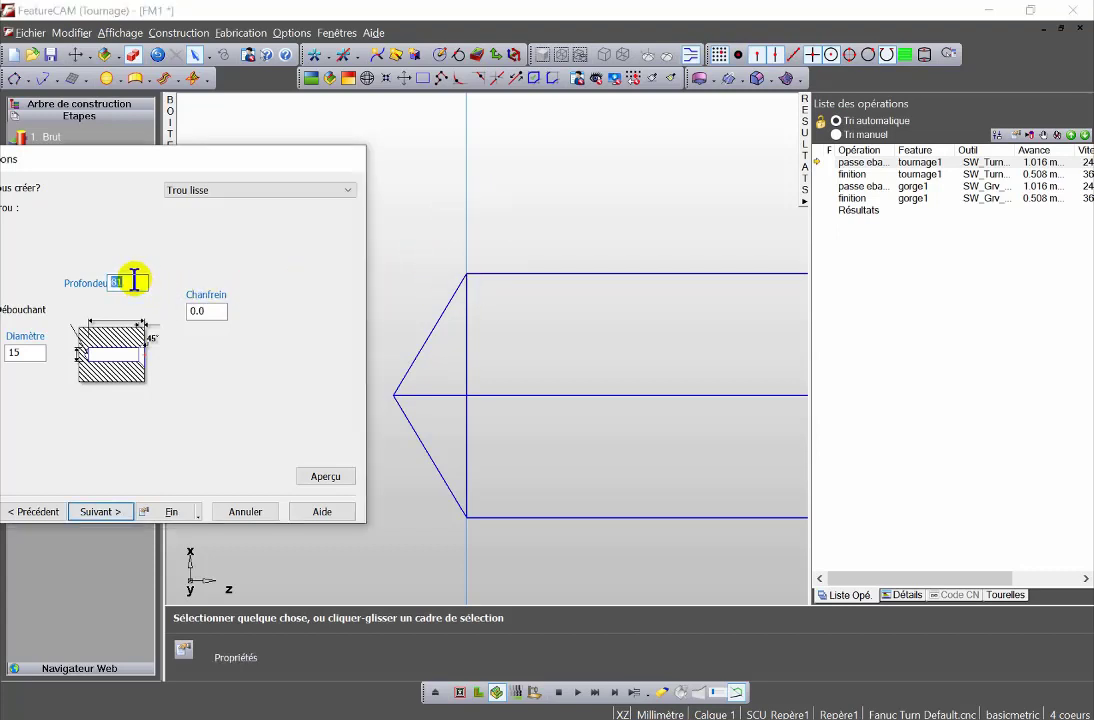
pyautogui.write('82')
pyautogui.click(318, 480)
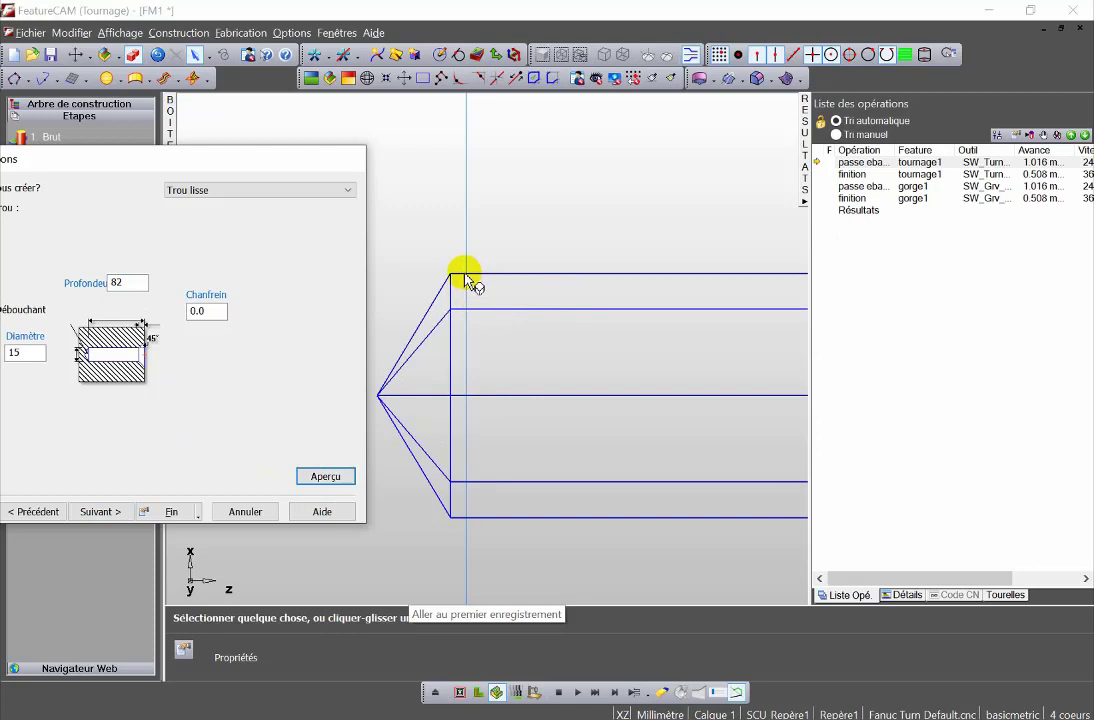
pyautogui.click(132, 282)
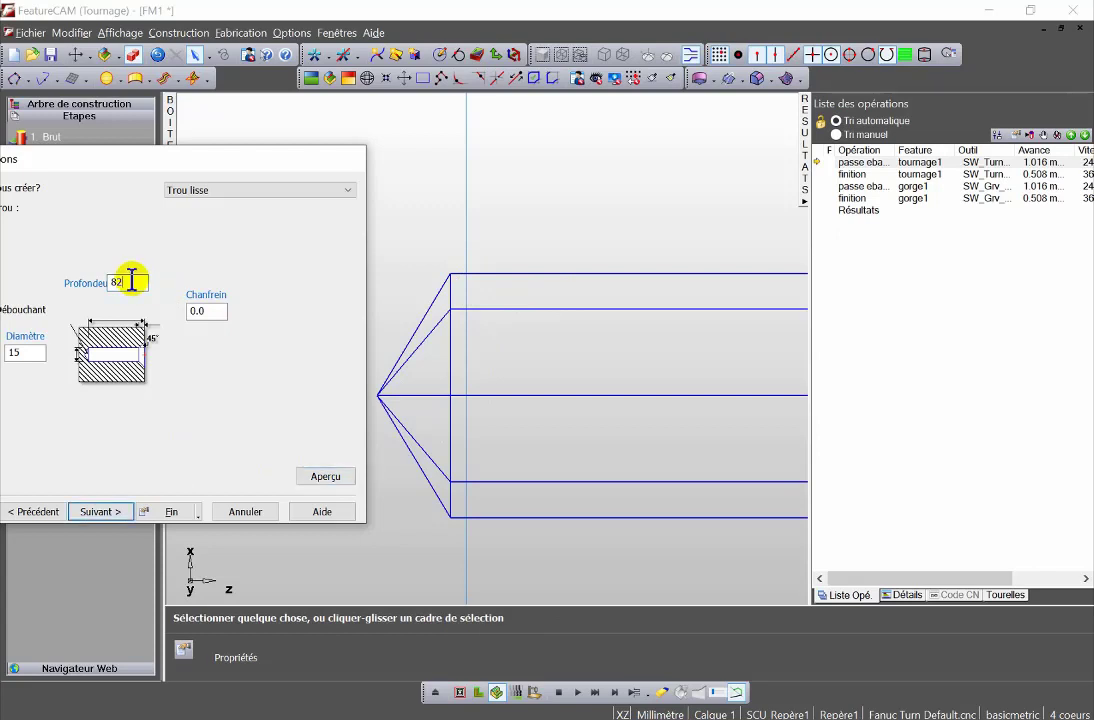
pyautogui.doubleClick(132, 281)
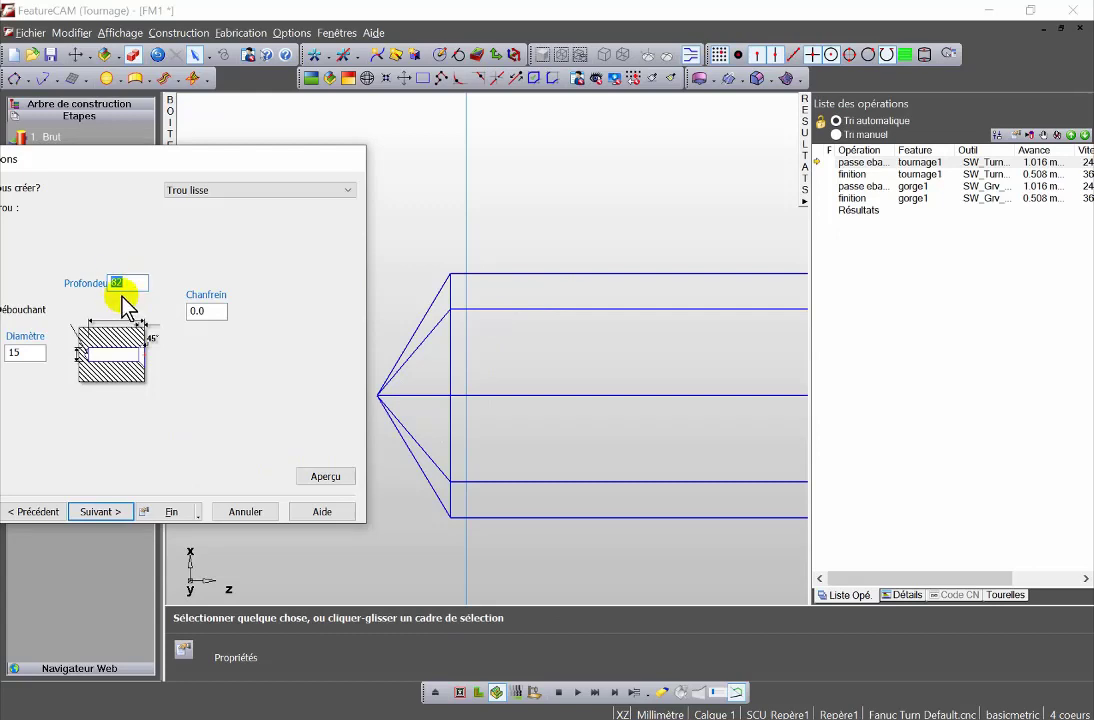
pyautogui.click(335, 479)
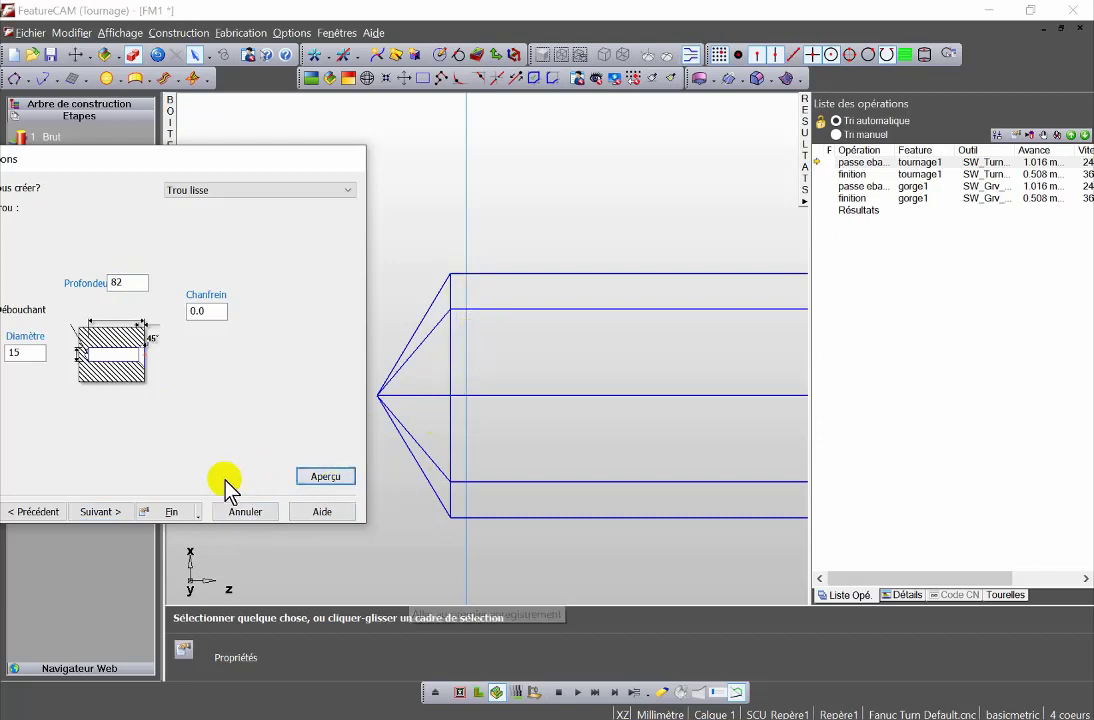
pyautogui.click(172, 512)
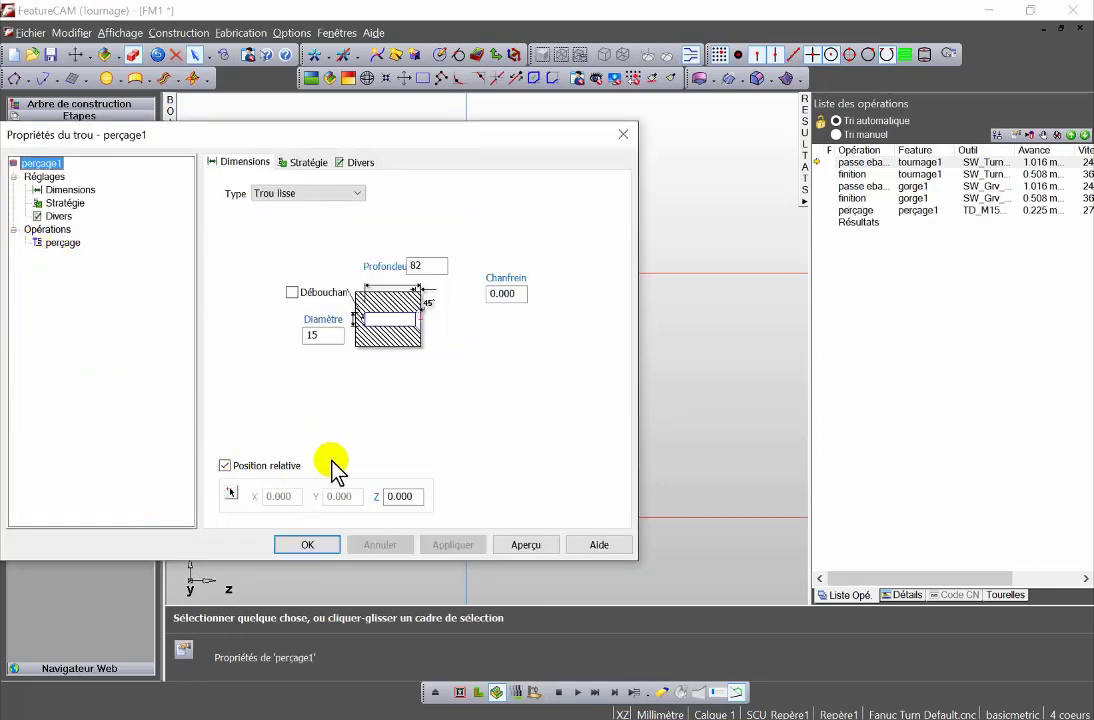
pyautogui.click(300, 547)
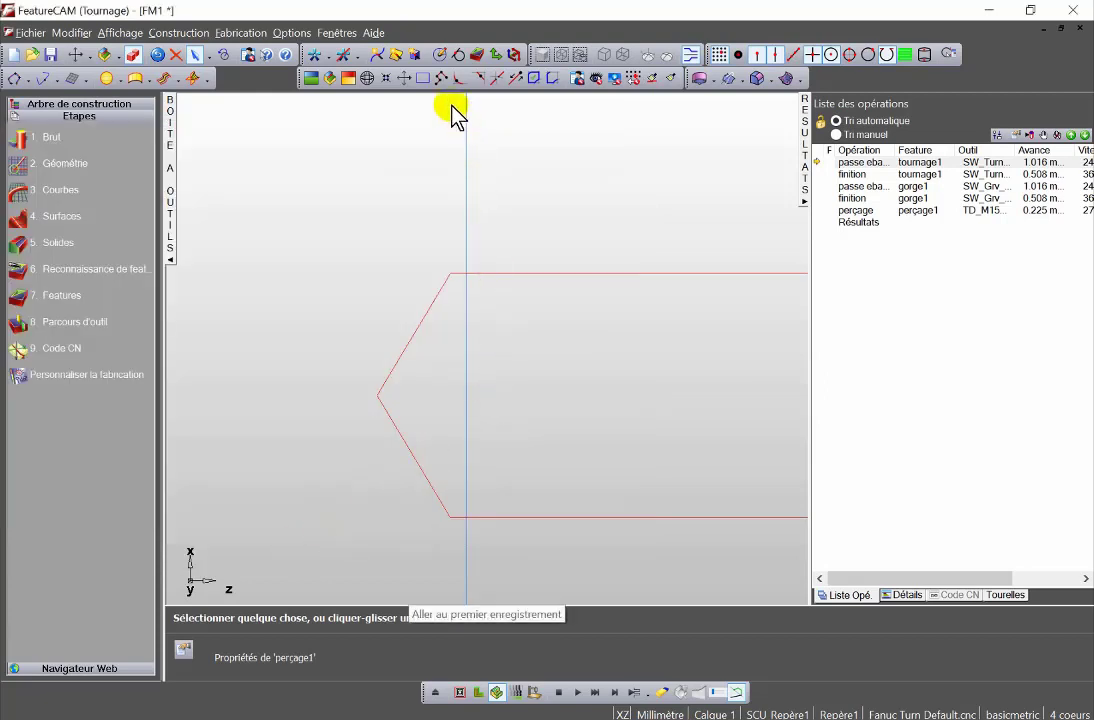
# Run the machining simulation of the turning, groove and drilling operations, and clear it once it has been viewed.
pyautogui.click(387, 77)
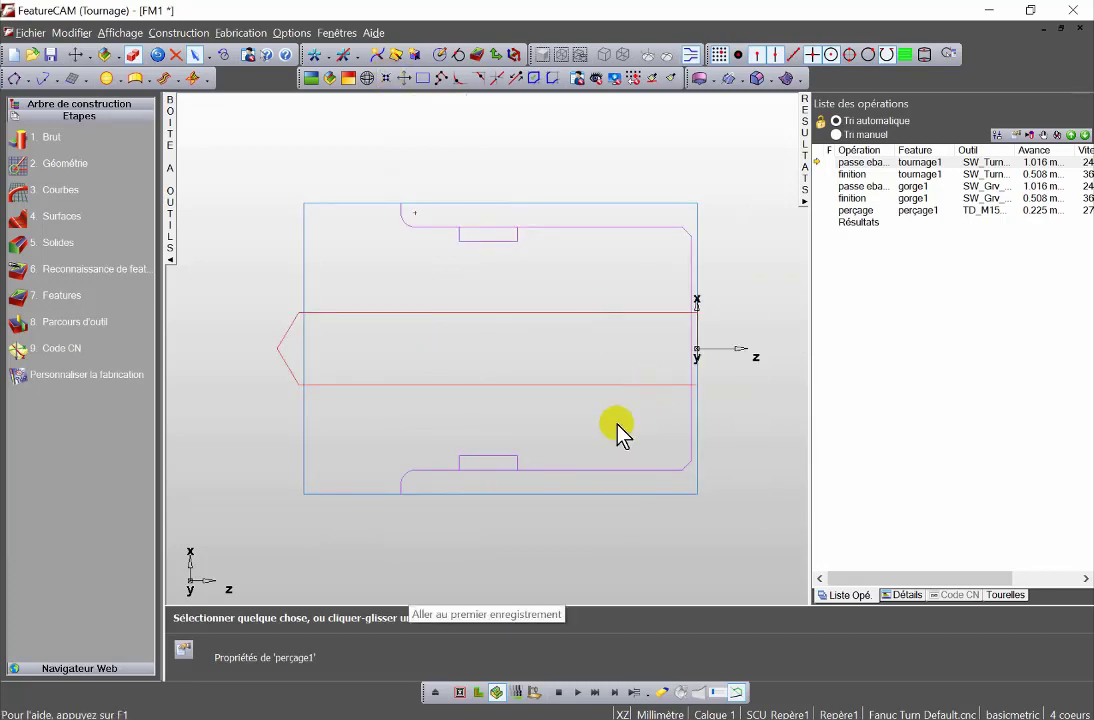
pyautogui.click(577, 693)
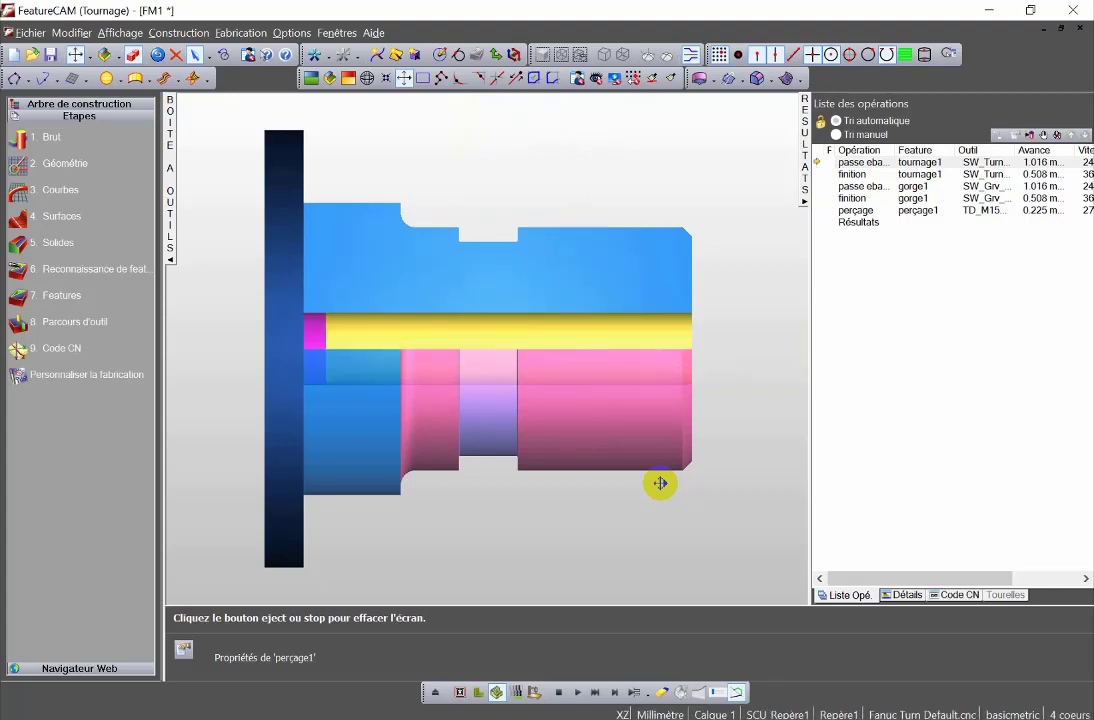
pyautogui.click(559, 693)
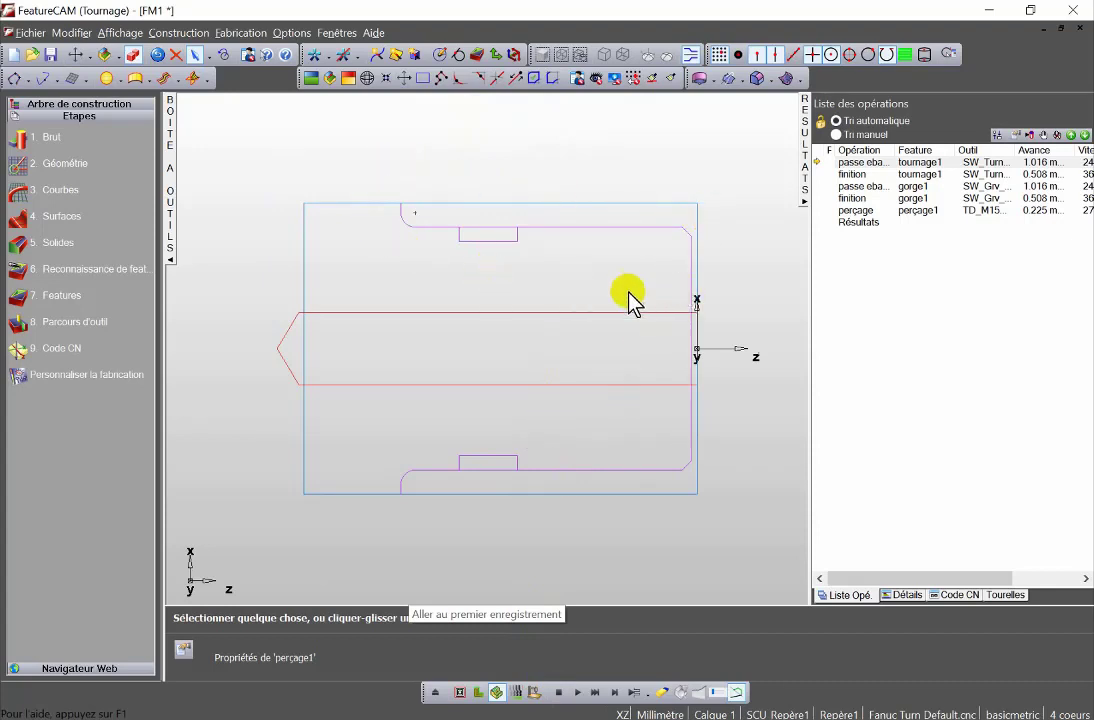
# Disable the tournage1 and gorge1 features and simulate perçage1 alone.
pyautogui.click(88, 104)
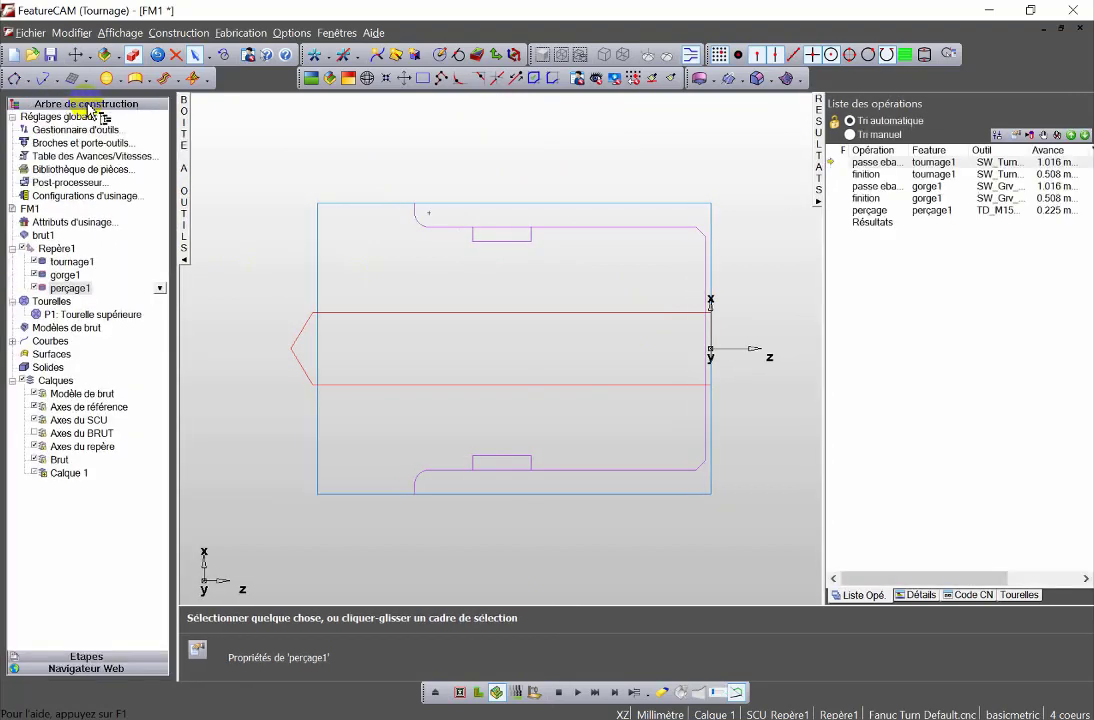
pyautogui.click(35, 262)
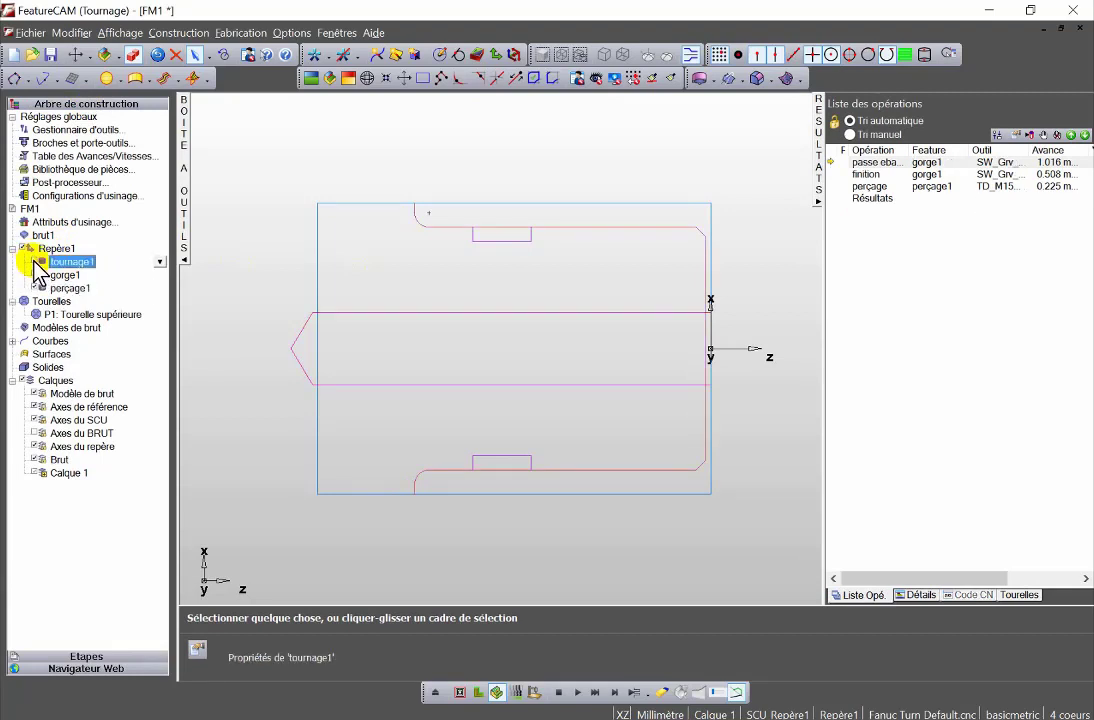
pyautogui.click(35, 275)
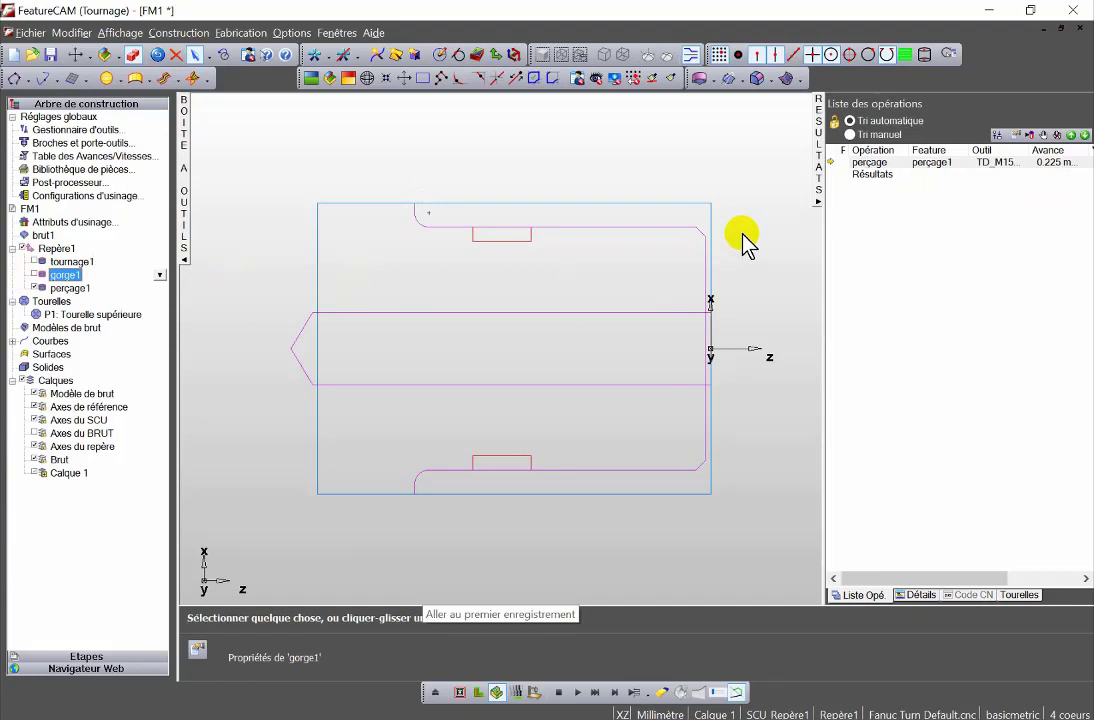
pyautogui.click(577, 692)
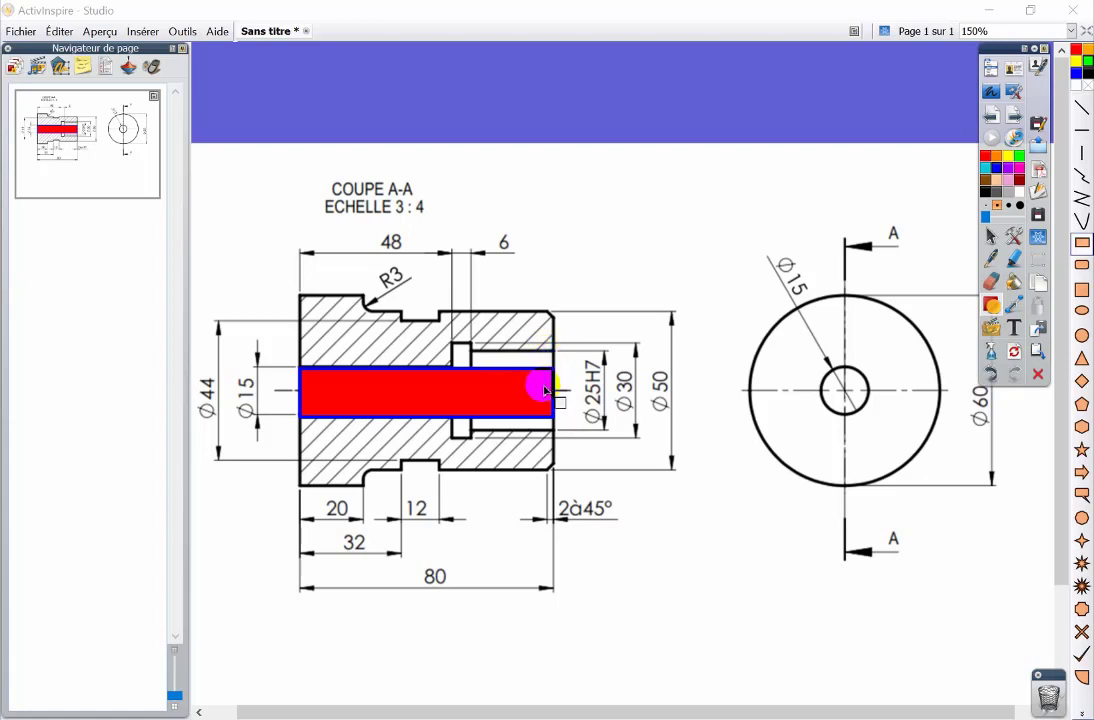
# Switch to ActivInspire and draw a green rectangle over the Ø25H7 bore, from the front face to the internal groove.
pyautogui.moveTo(450, 388)
pyautogui.mouseDown()
pyautogui.moveTo(460, 415)
pyautogui.moveTo(566, 415)
pyautogui.mouseUp()
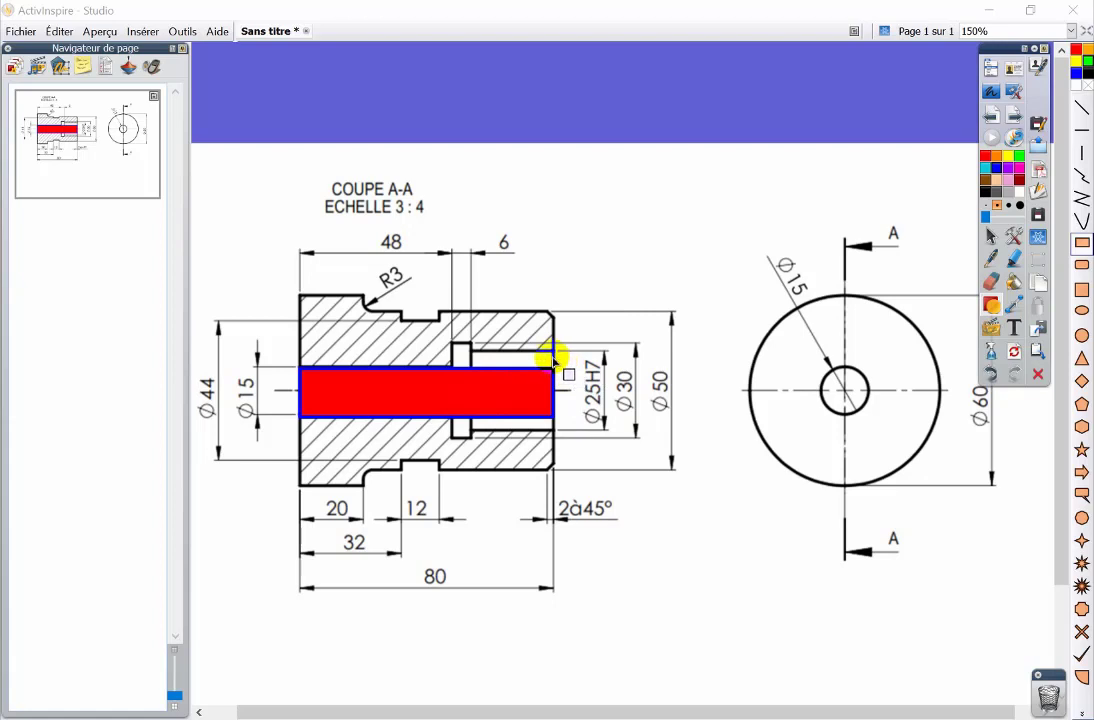
pyautogui.moveTo(553, 355); pyautogui.dragTo(550, 430)
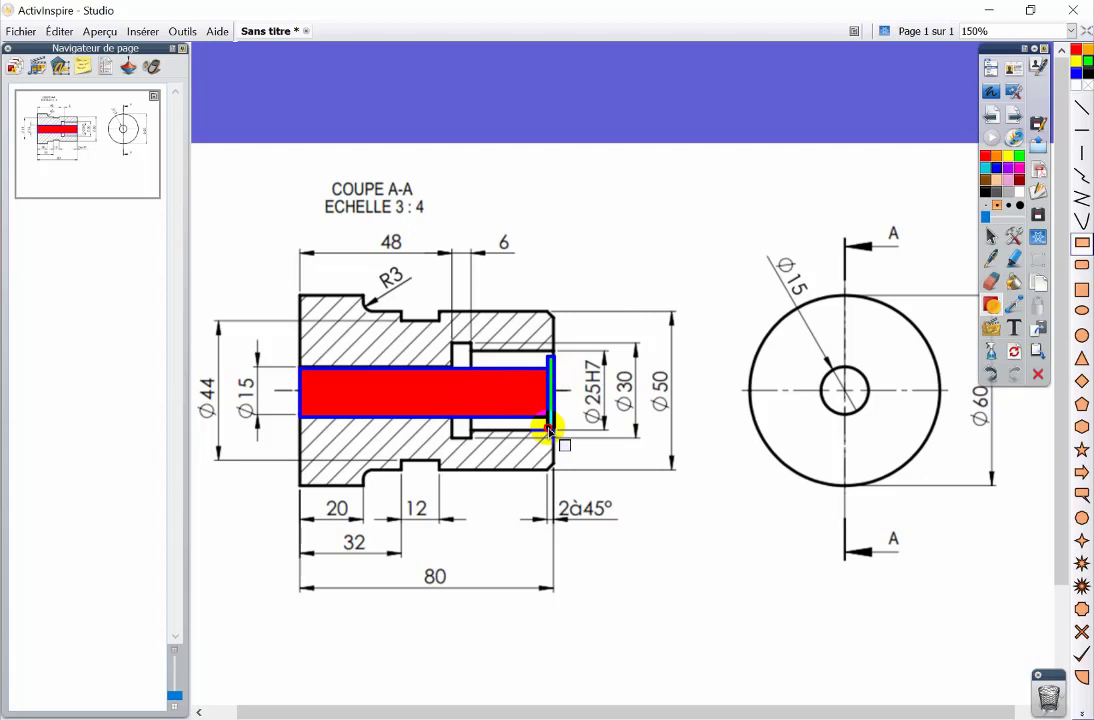
pyautogui.moveTo(549, 428); pyautogui.dragTo(458, 430)
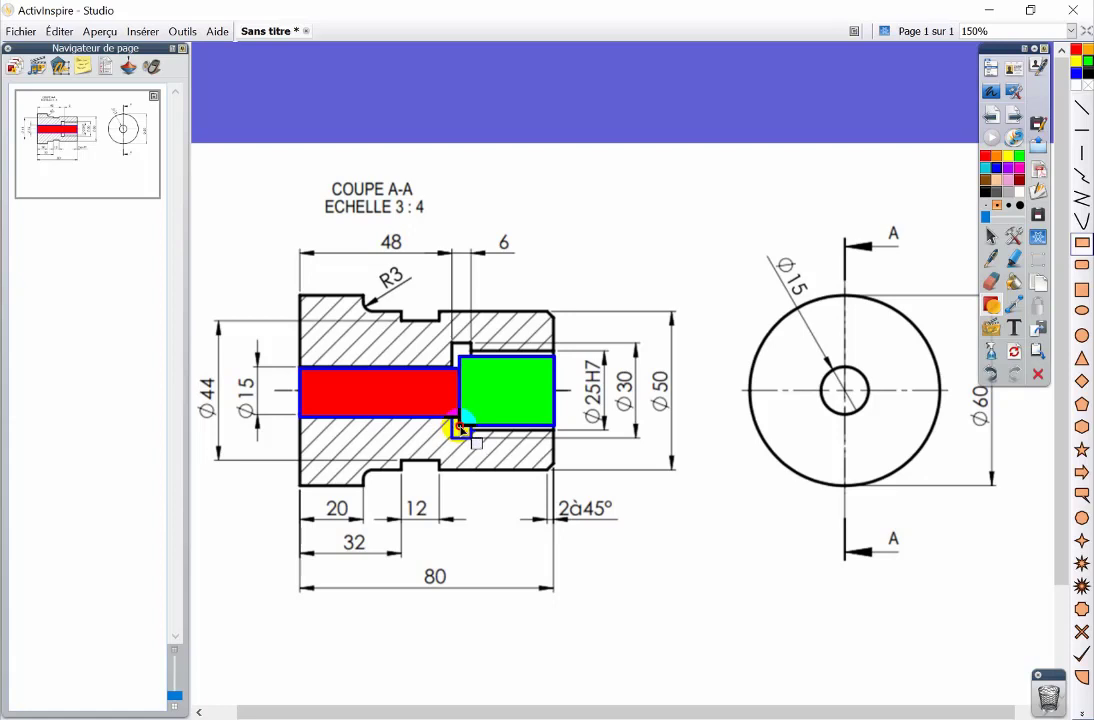
pyautogui.moveTo(459, 429); pyautogui.dragTo(458, 430)
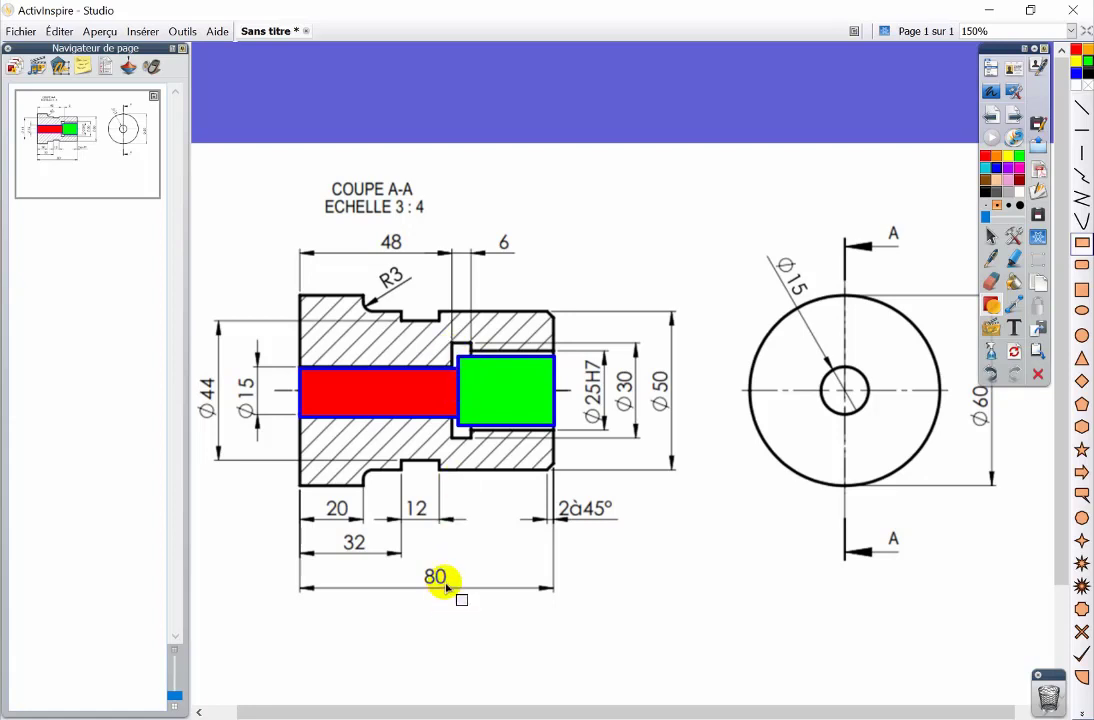
pyautogui.click(496, 421)
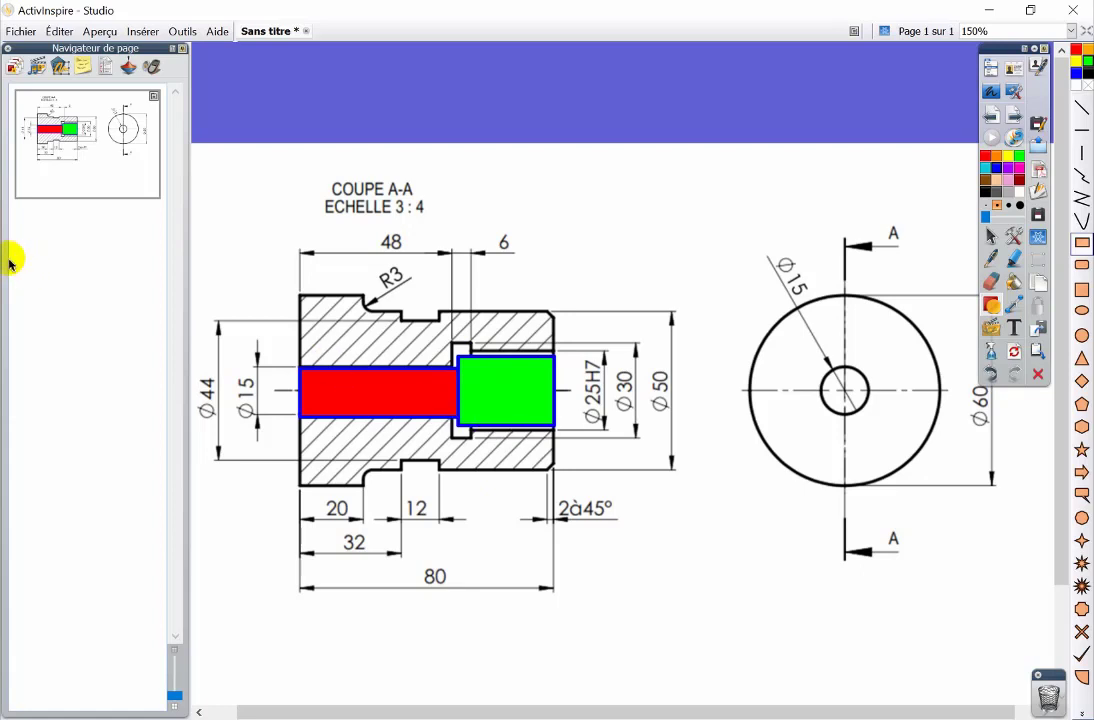
# Switch back to FeatureCAM and clear the perçage1 simulation from the part view.
pyautogui.hotkey('alt', 'Tab')
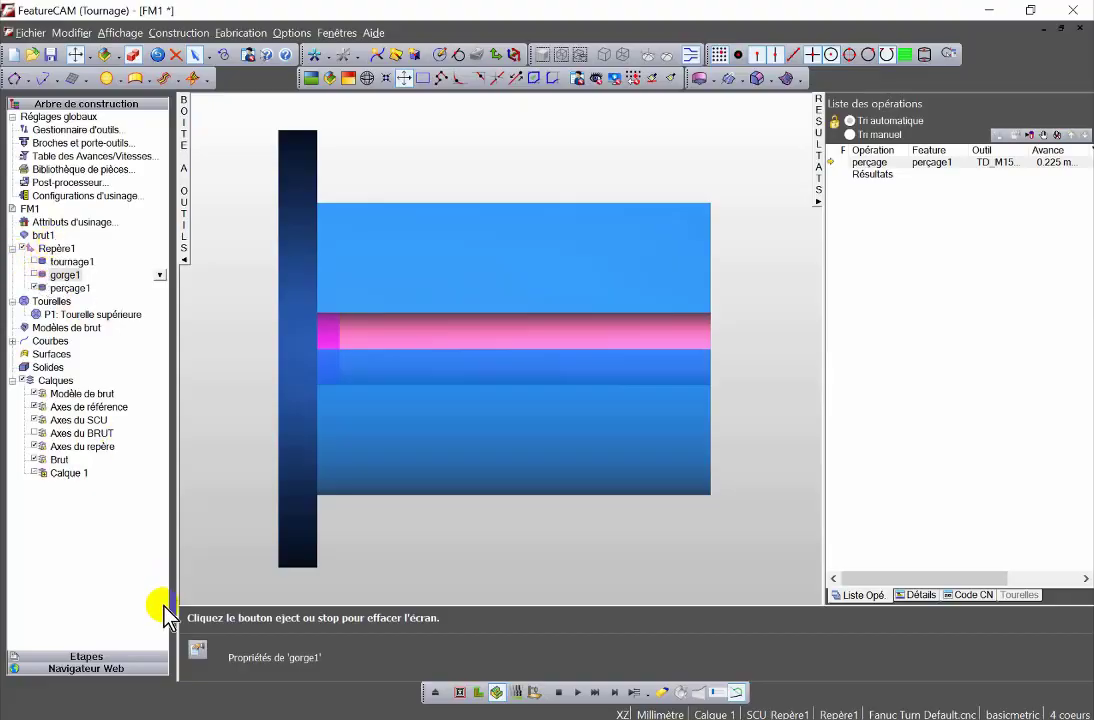
pyautogui.click(107, 658)
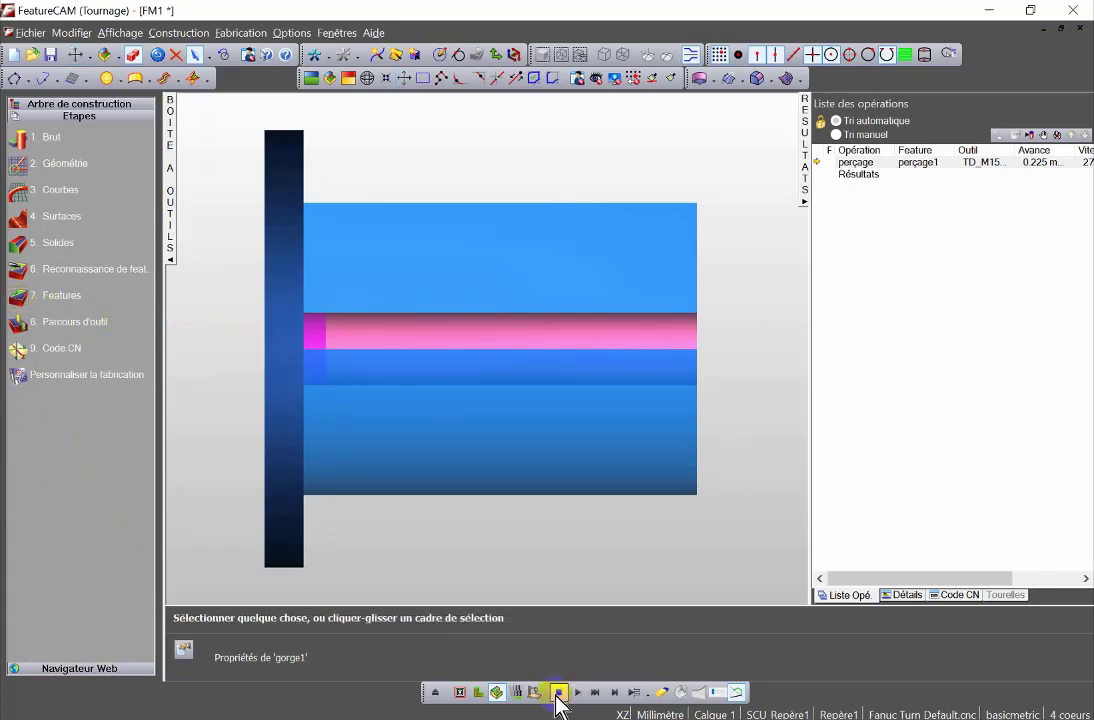
pyautogui.click(530, 254)
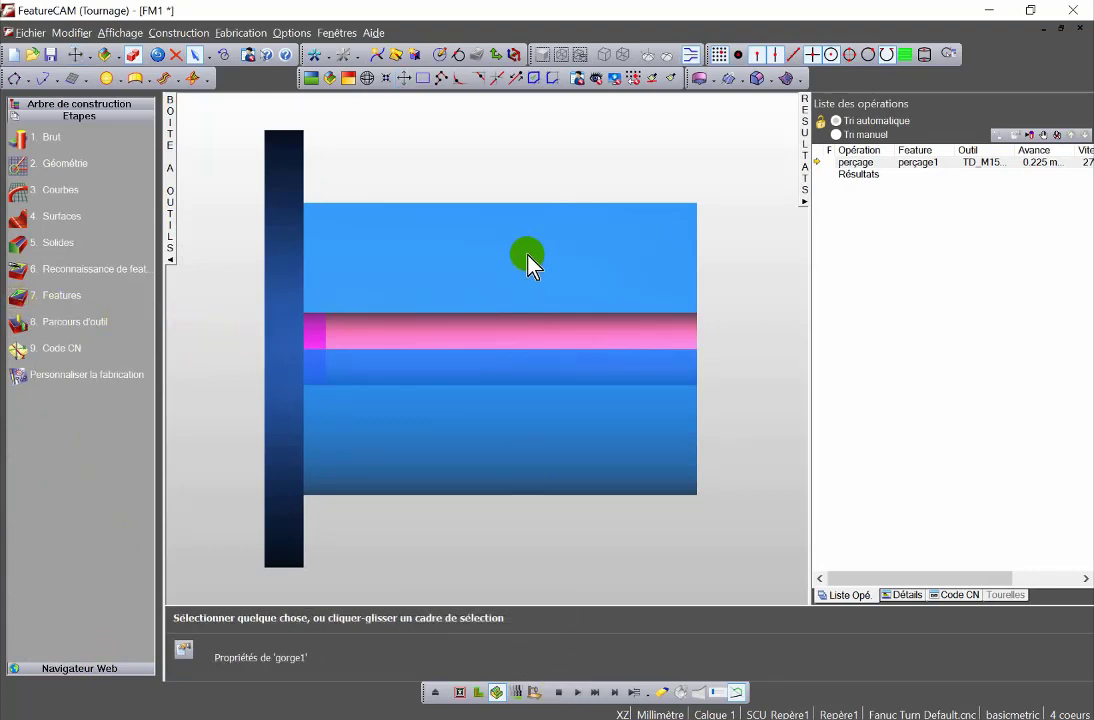
pyautogui.click(559, 693)
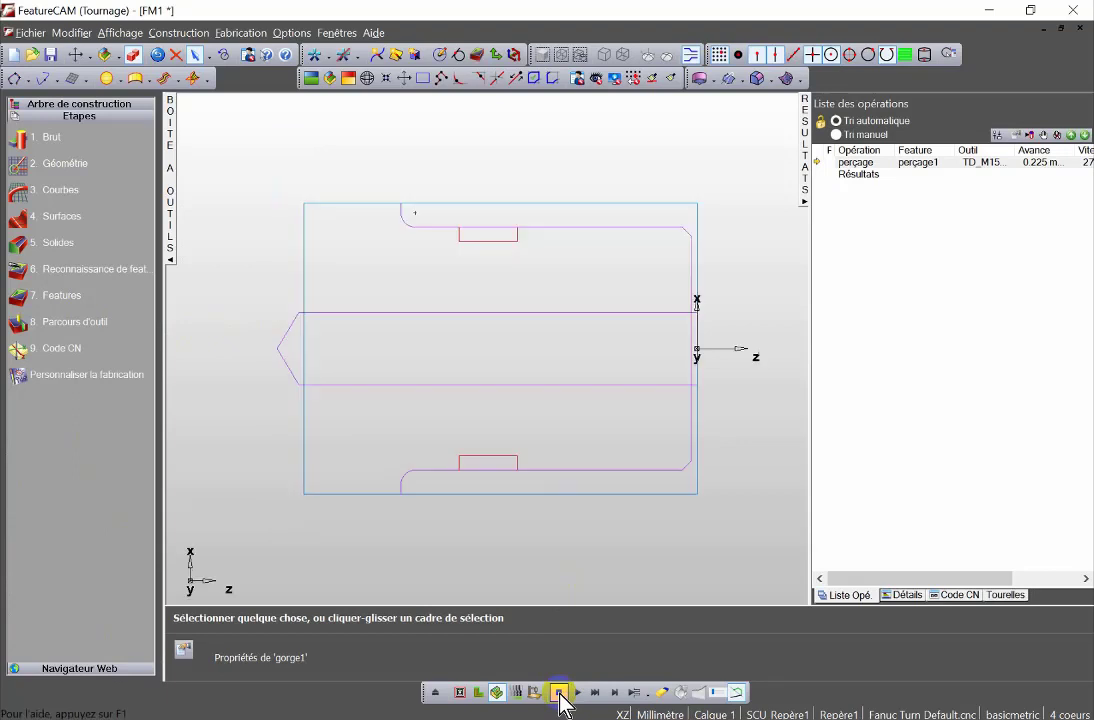
# Define a new Perçage feature from dimensions as a plain hole with a depth of 32 and a diameter of 24.9.
pyautogui.click(24, 298)
pyautogui.click(828, 536)
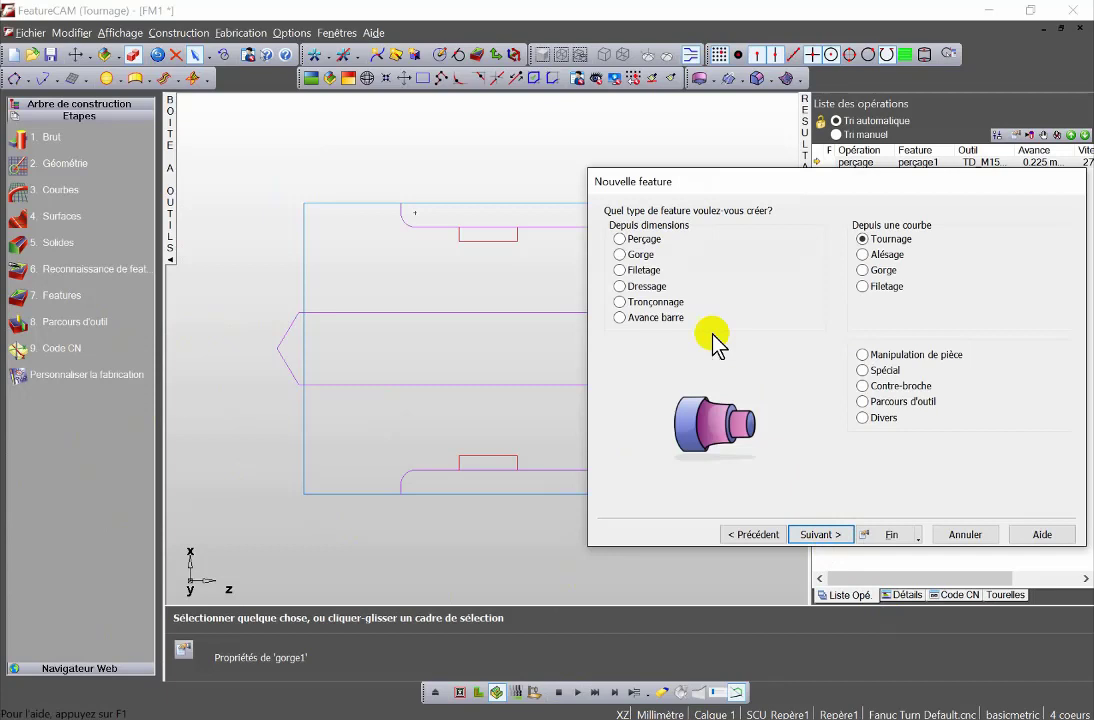
pyautogui.click(628, 239)
pyautogui.click(828, 537)
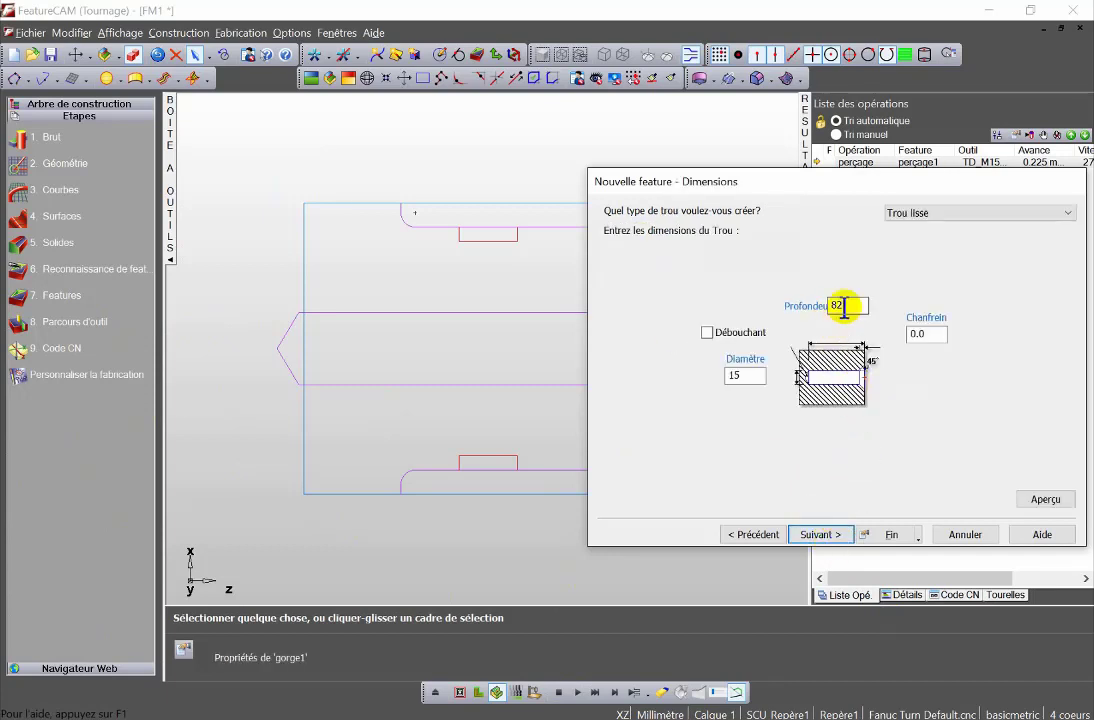
pyautogui.doubleClick(837, 305)
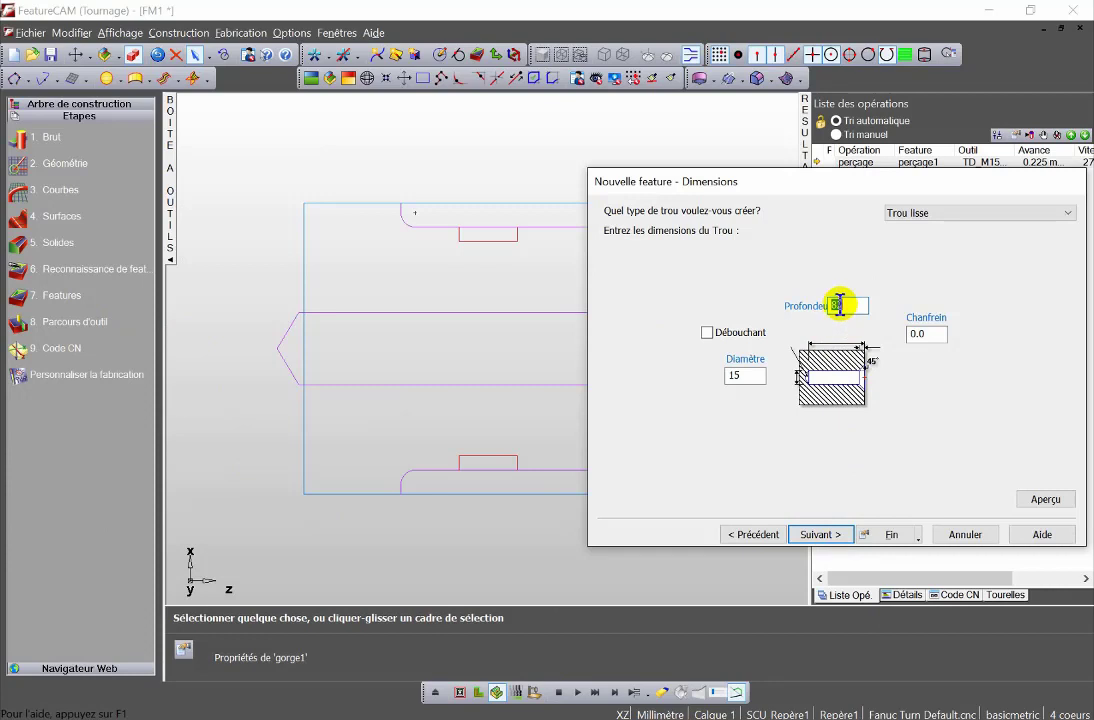
pyautogui.write('32')
pyautogui.doubleClick(755, 375)
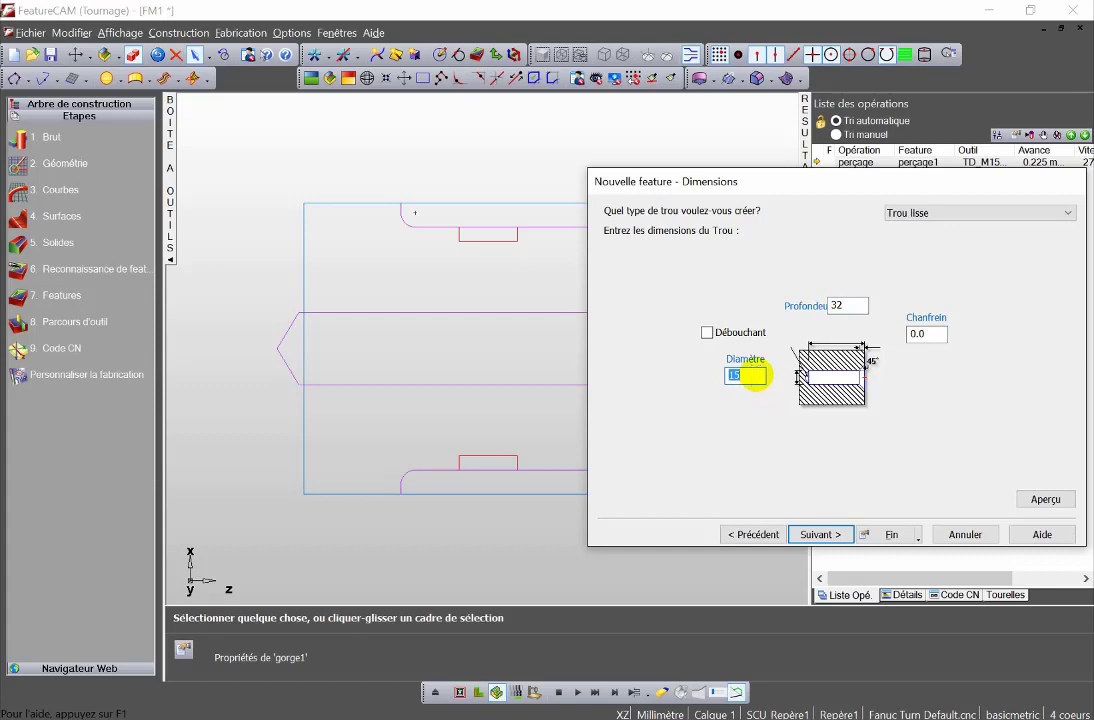
pyautogui.write('24.8')
pyautogui.press('BackSpace')
pyautogui.write('9')
pyautogui.click(822, 536)
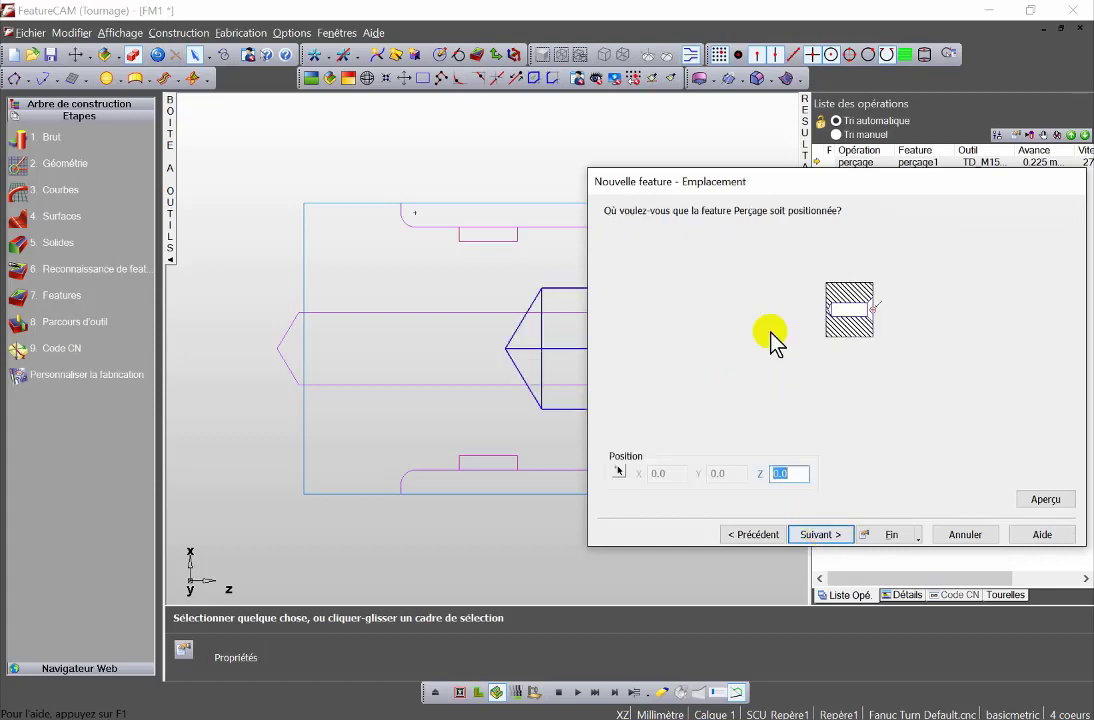
# Keep the new hole's position at Z 0.0 and finish creating the drilling feature.
pyautogui.moveTo(737, 182); pyautogui.dragTo(888, 183)
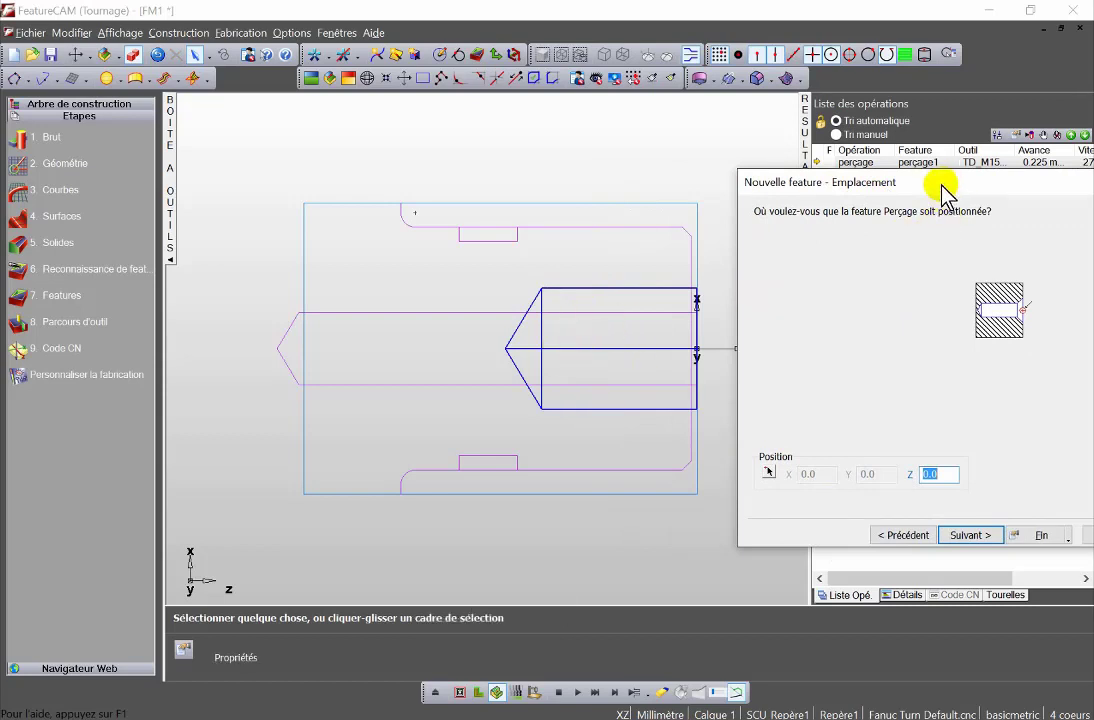
pyautogui.moveTo(940, 185); pyautogui.dragTo(680, 148)
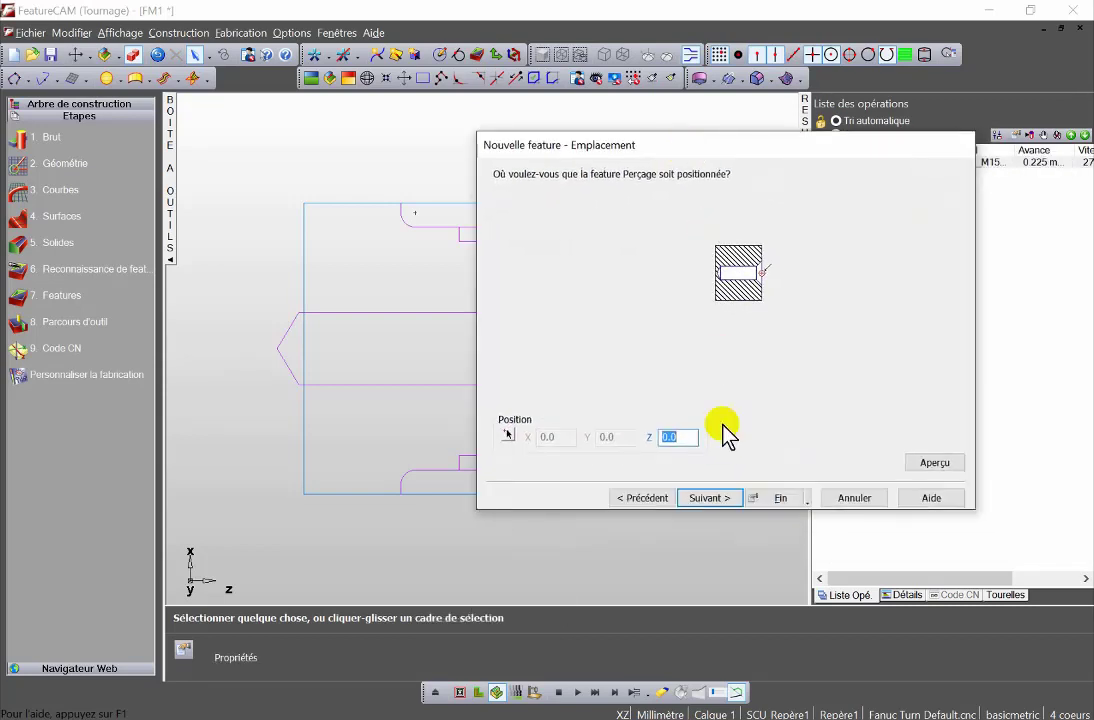
pyautogui.click(781, 498)
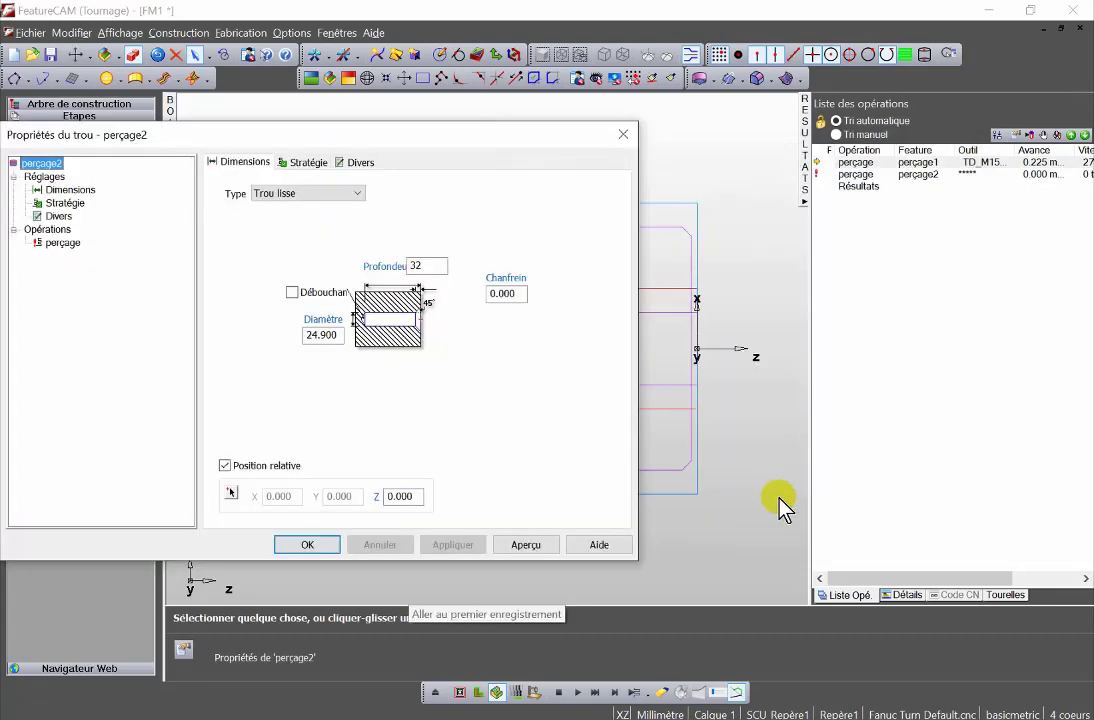
# Restrict the tool choice of perçage2's drilling operation to the Foret hélicoïdal group.
pyautogui.click(55, 244)
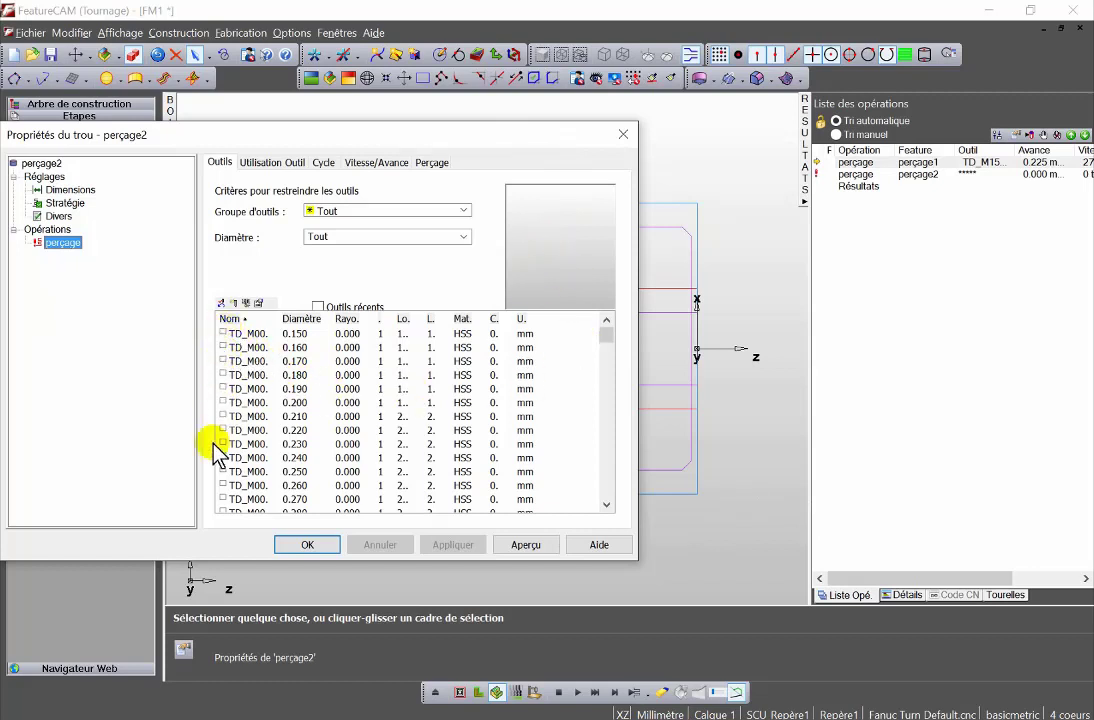
pyautogui.moveTo(607, 338)
pyautogui.mouseDown()
pyautogui.moveTo(597, 508)
pyautogui.moveTo(615, 422)
pyautogui.moveTo(615, 317)
pyautogui.mouseUp()
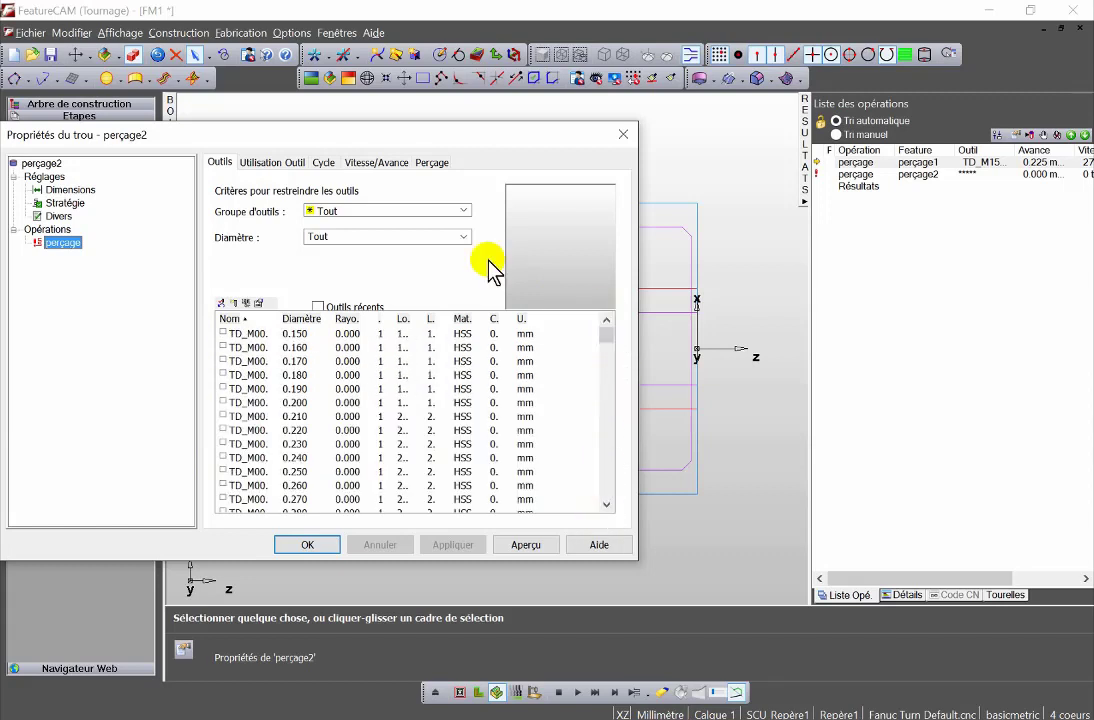
pyautogui.click(458, 211)
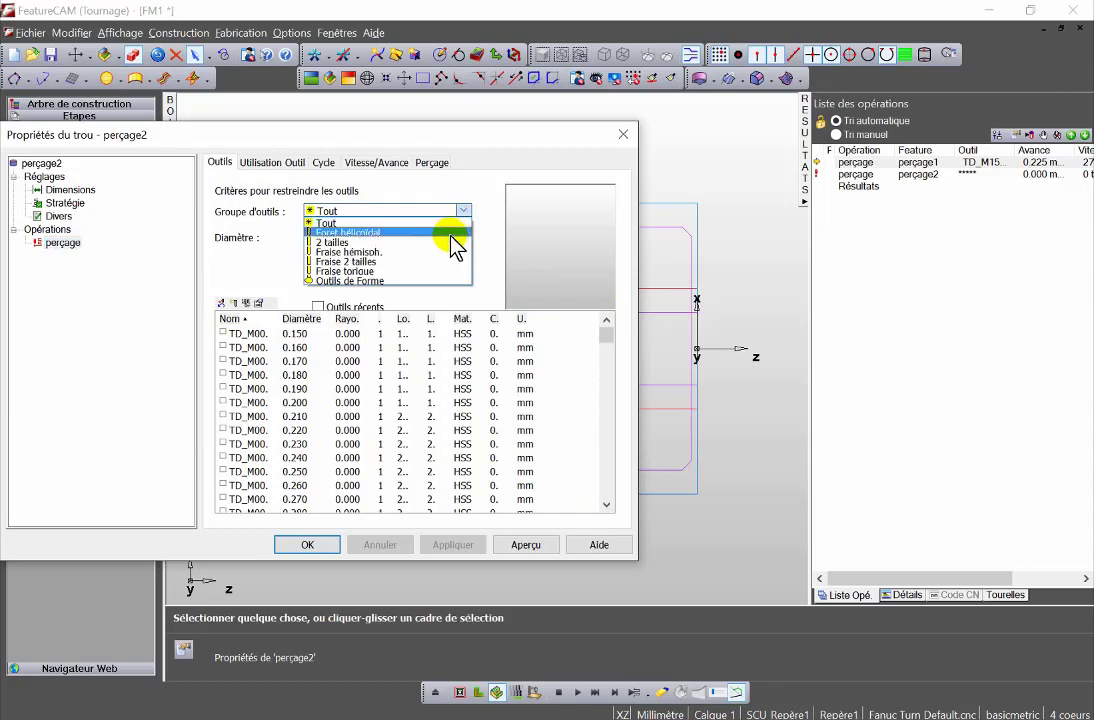
pyautogui.click(452, 232)
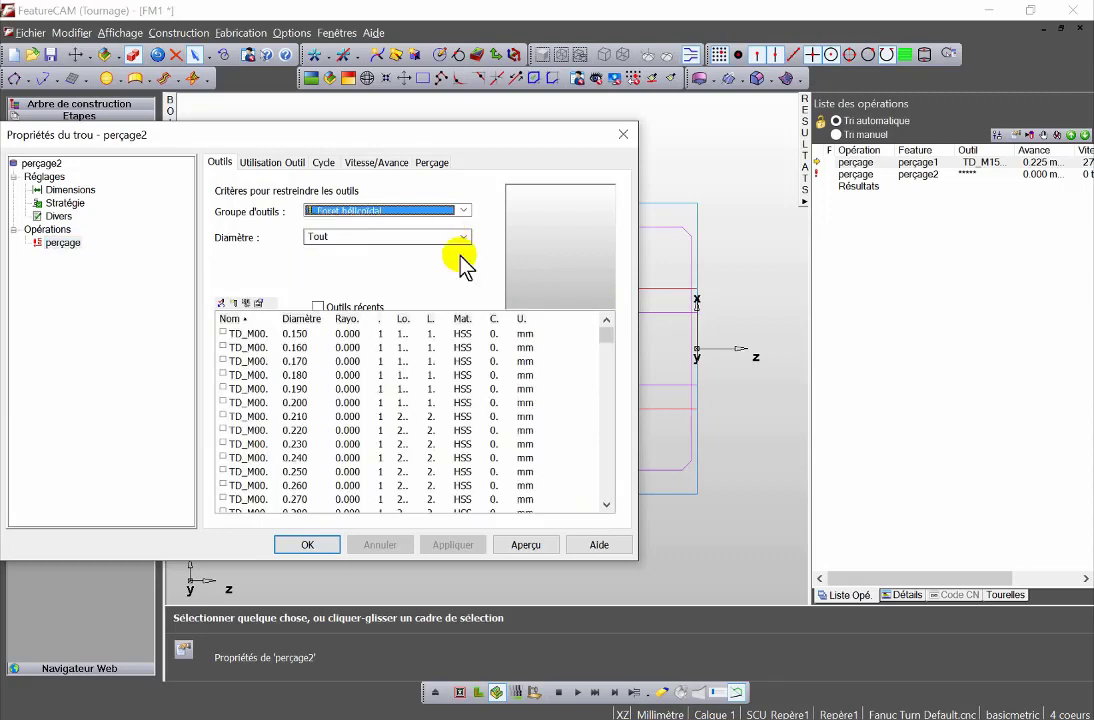
# Assign the 17.5 mm twist drill to perçage2's drilling operation and accept the hole properties.
pyautogui.scroll(-5, 608, 480)
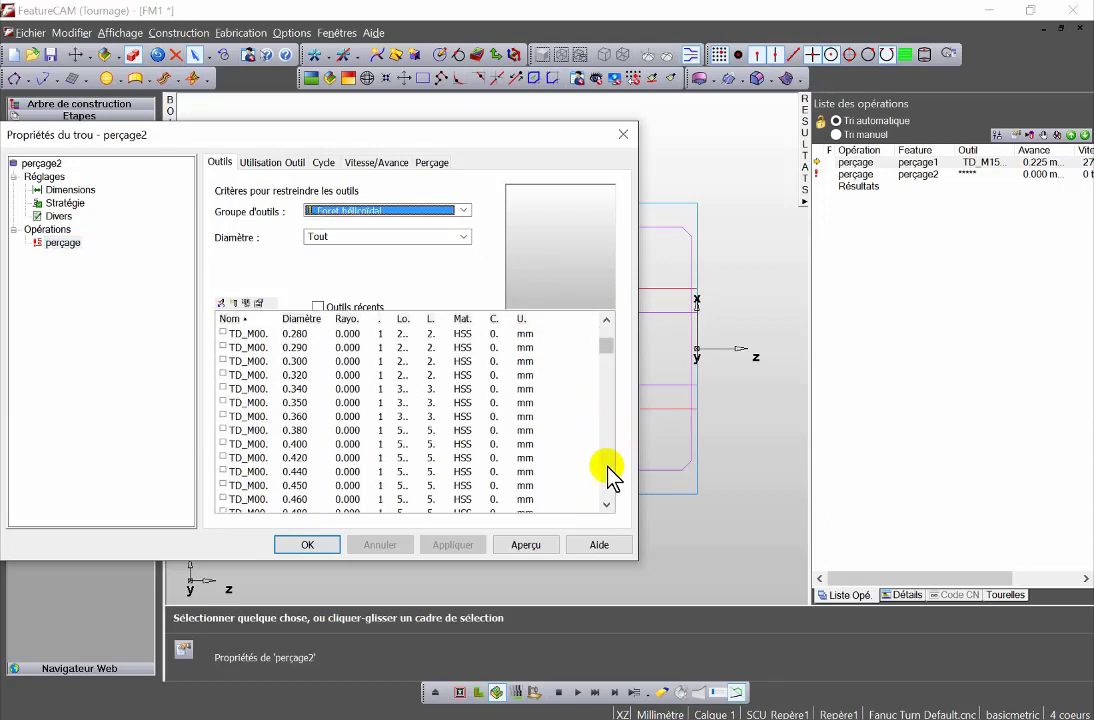
pyautogui.scroll(-15, 614, 415)
pyautogui.scroll(-20, 606, 505)
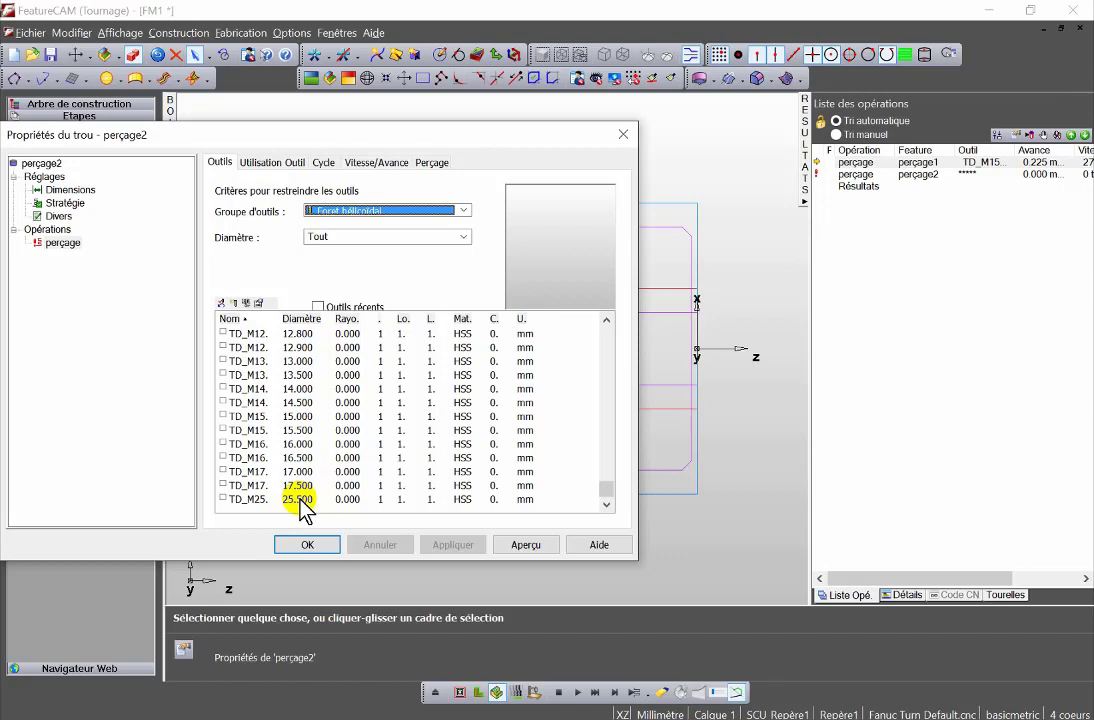
pyautogui.click(303, 503)
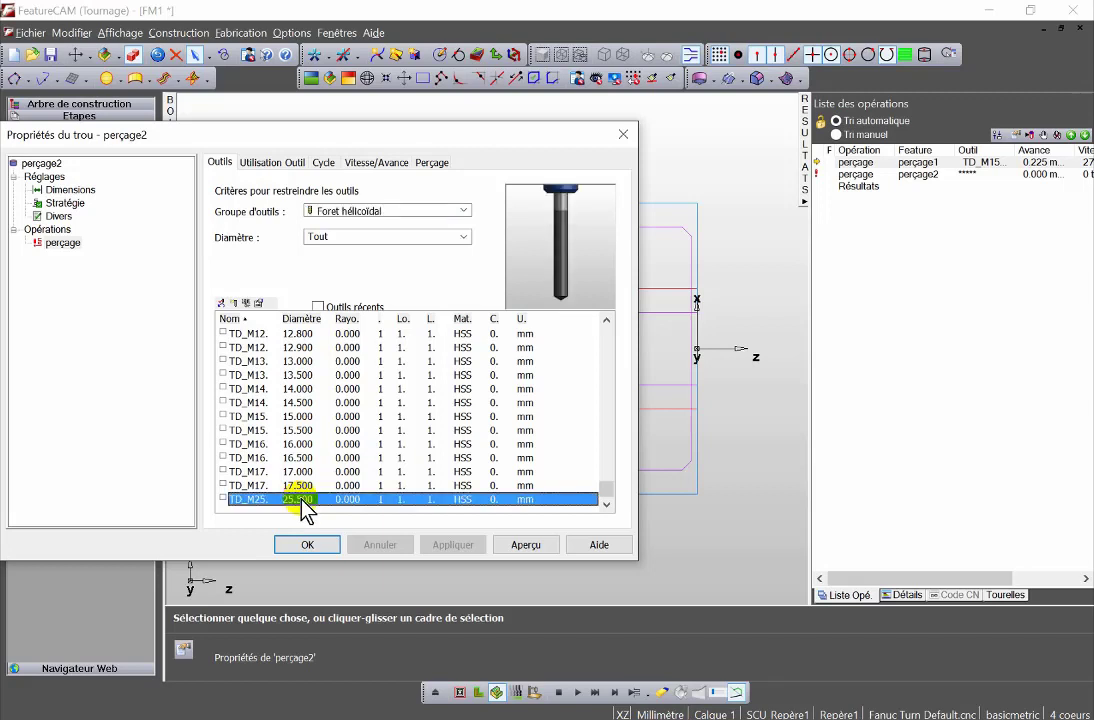
pyautogui.click(301, 486)
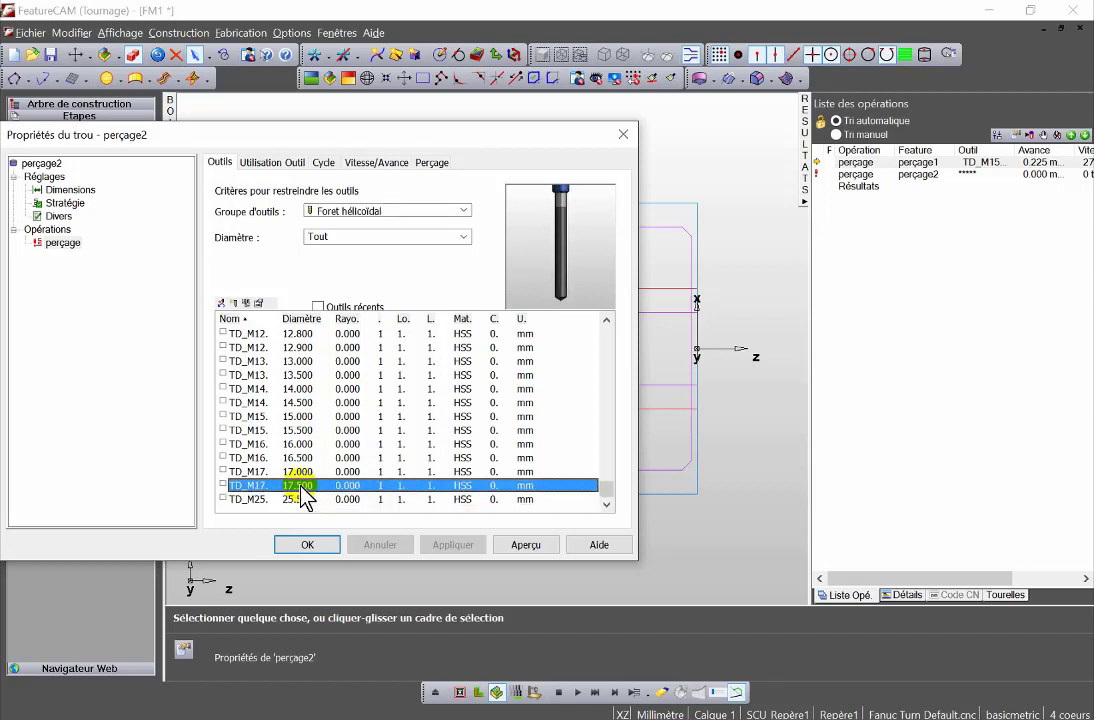
pyautogui.click(224, 487)
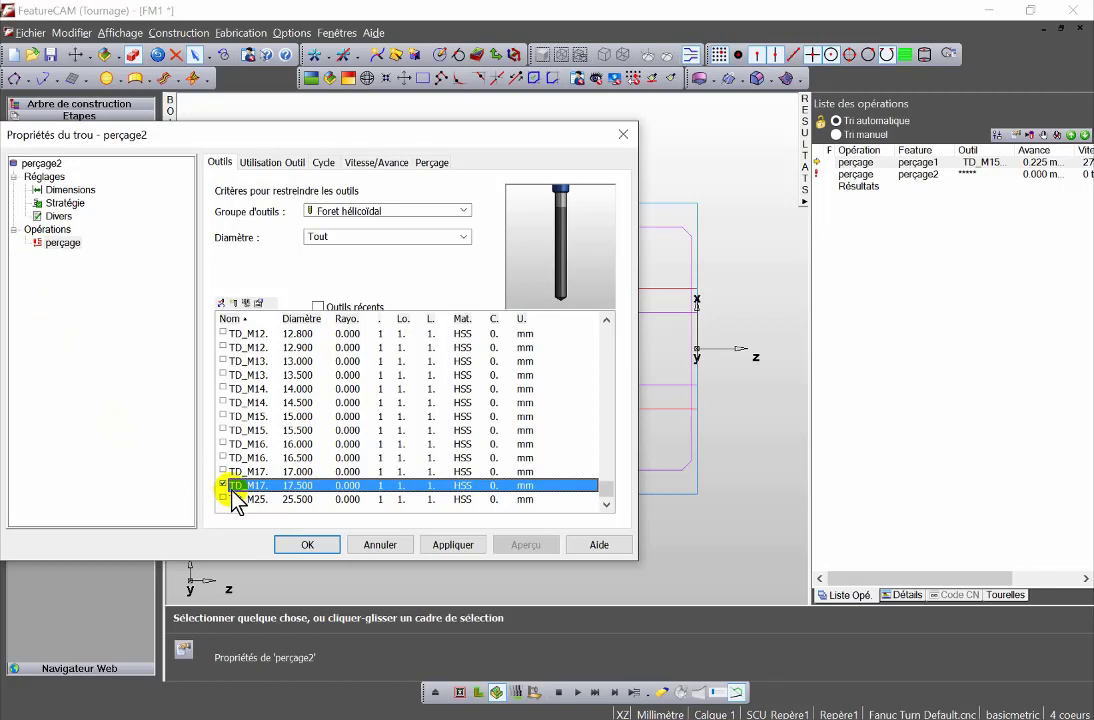
pyautogui.click(455, 546)
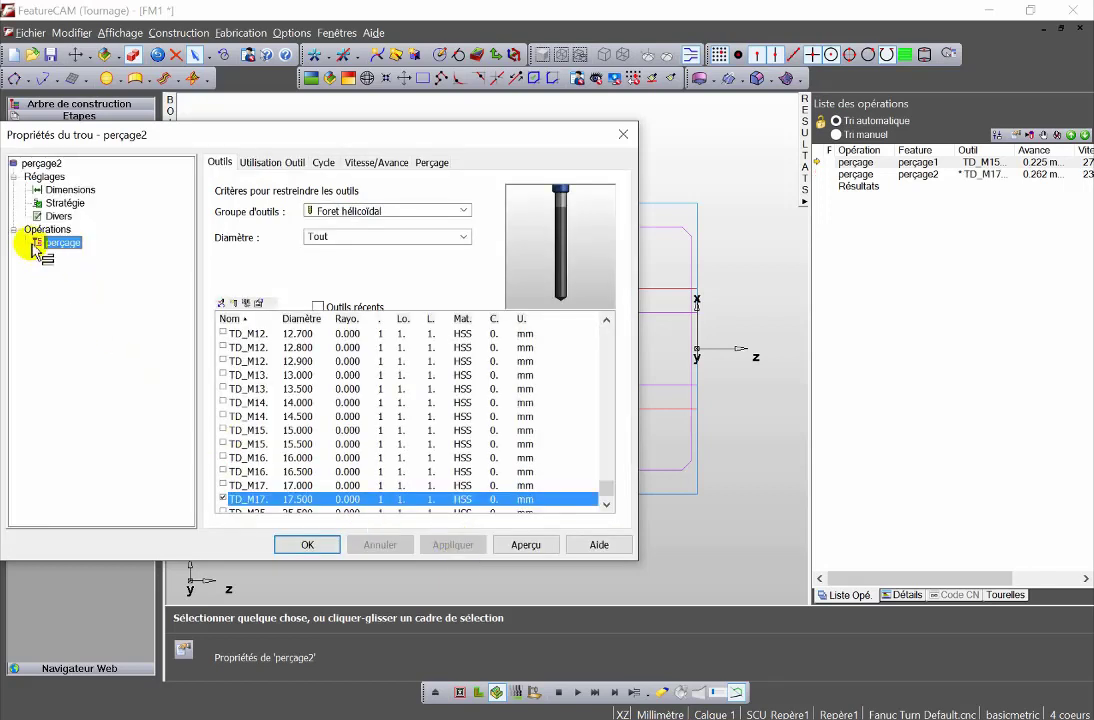
pyautogui.moveTo(30, 245); pyautogui.dragTo(31, 256)
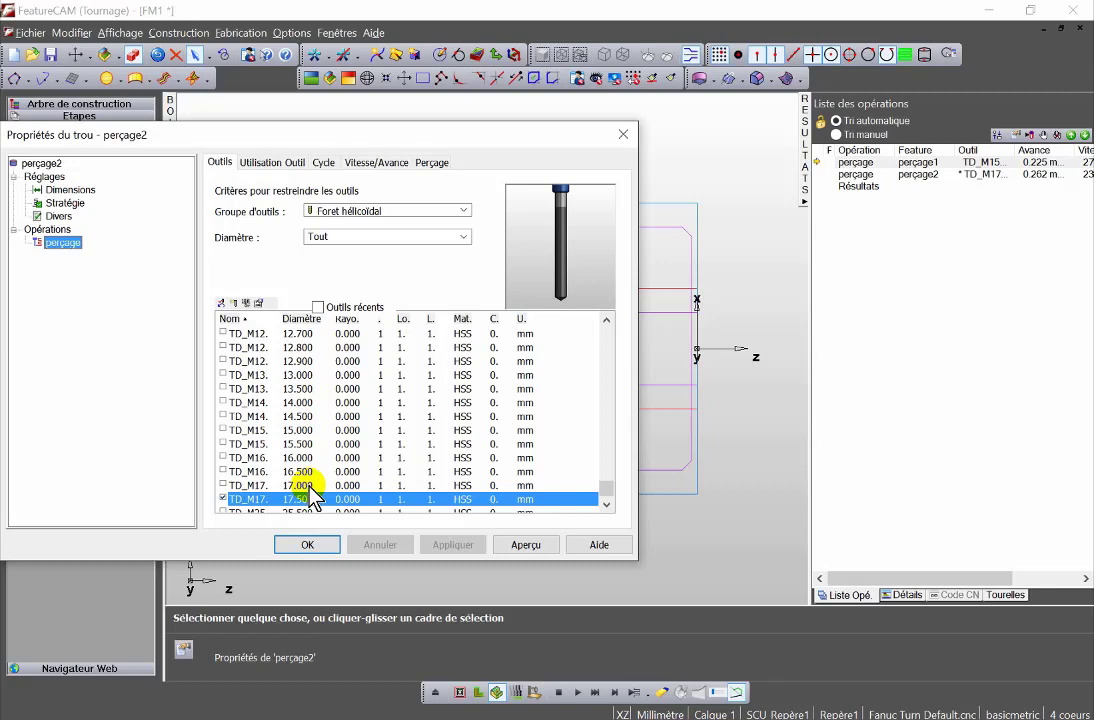
pyautogui.click(304, 546)
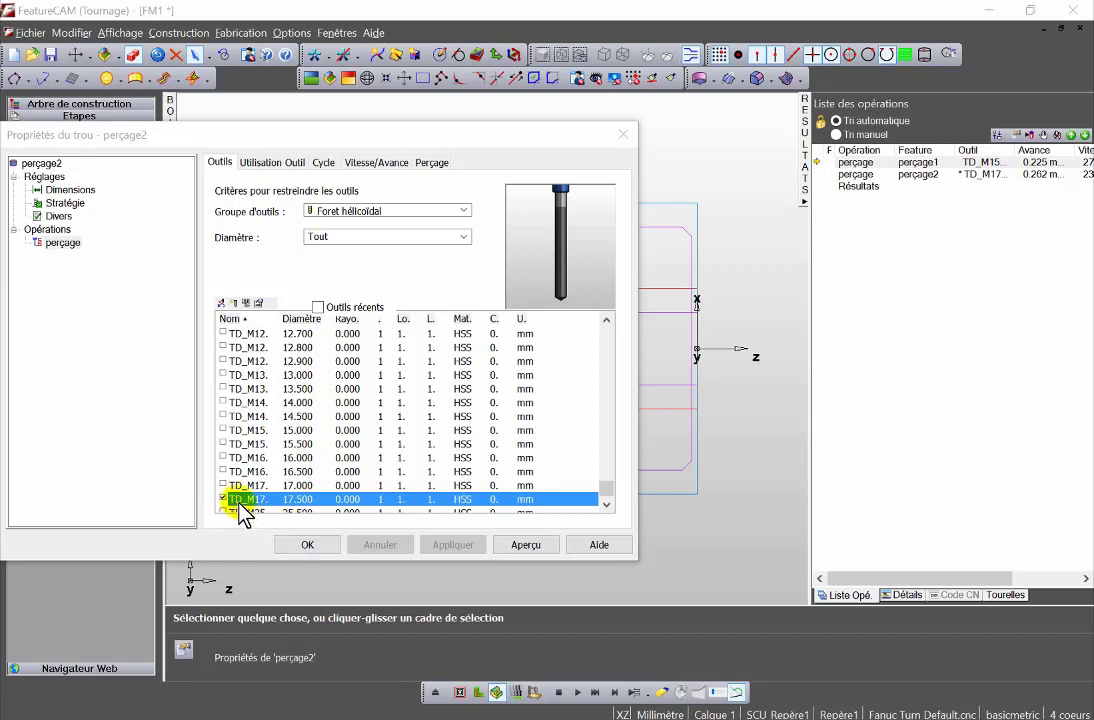
pyautogui.click(309, 546)
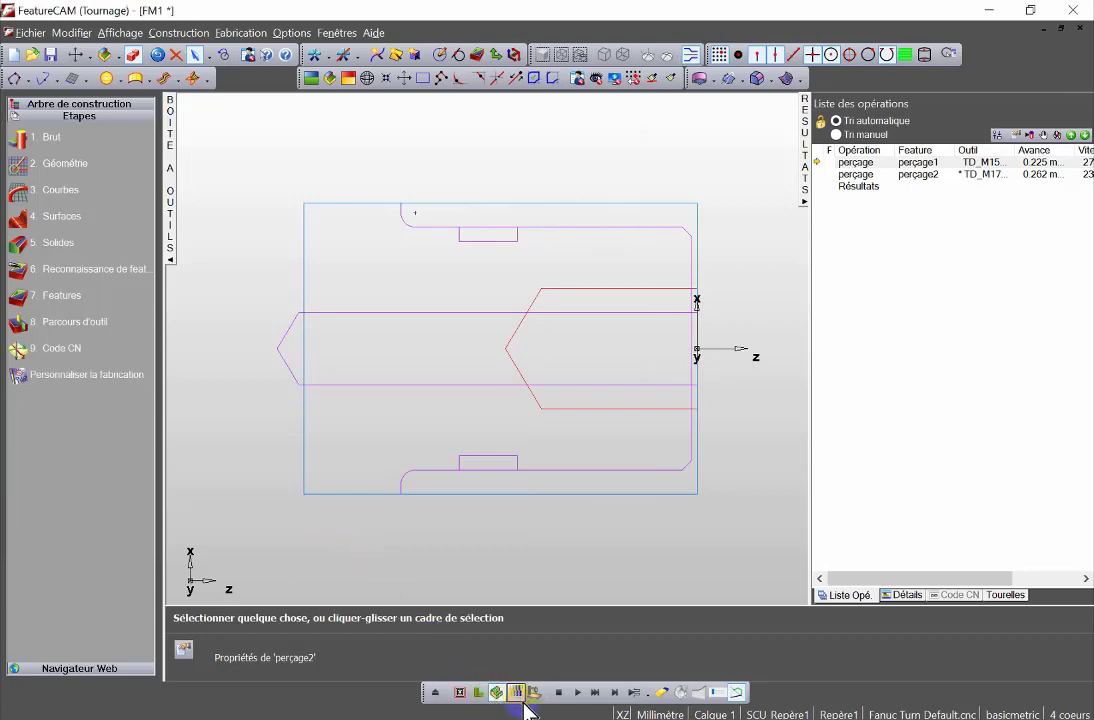
# Simulate the perçage1 and perçage2 drilling operations, and clear the result once it has been viewed.
pyautogui.click(578, 693)
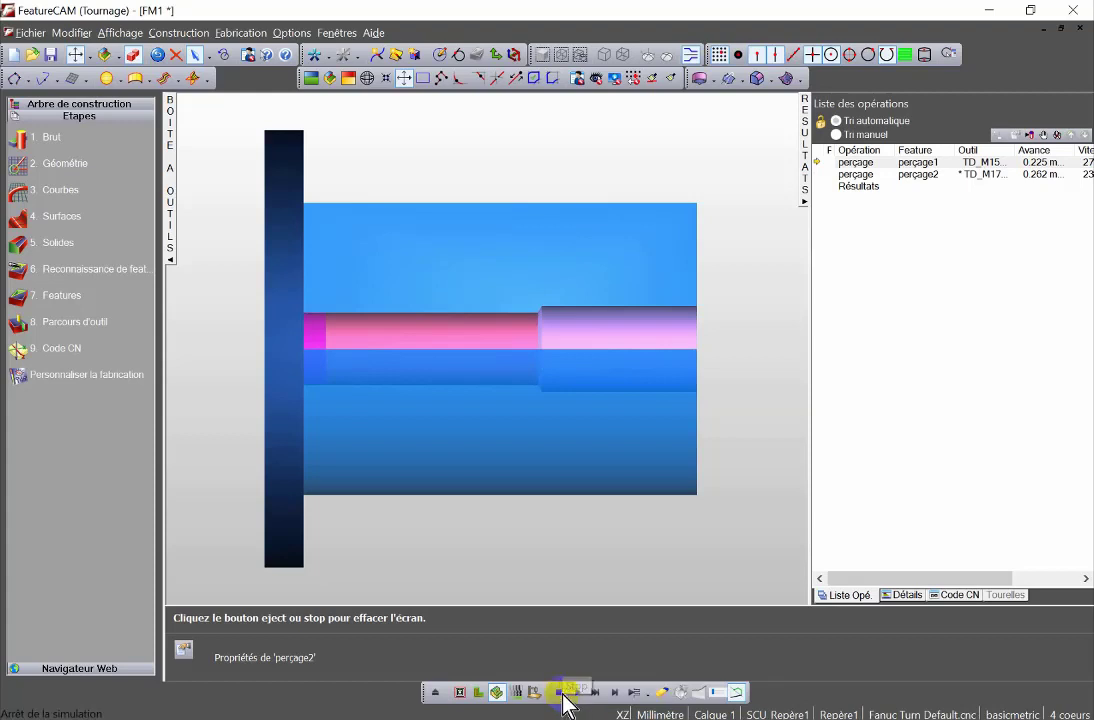
pyautogui.click(559, 692)
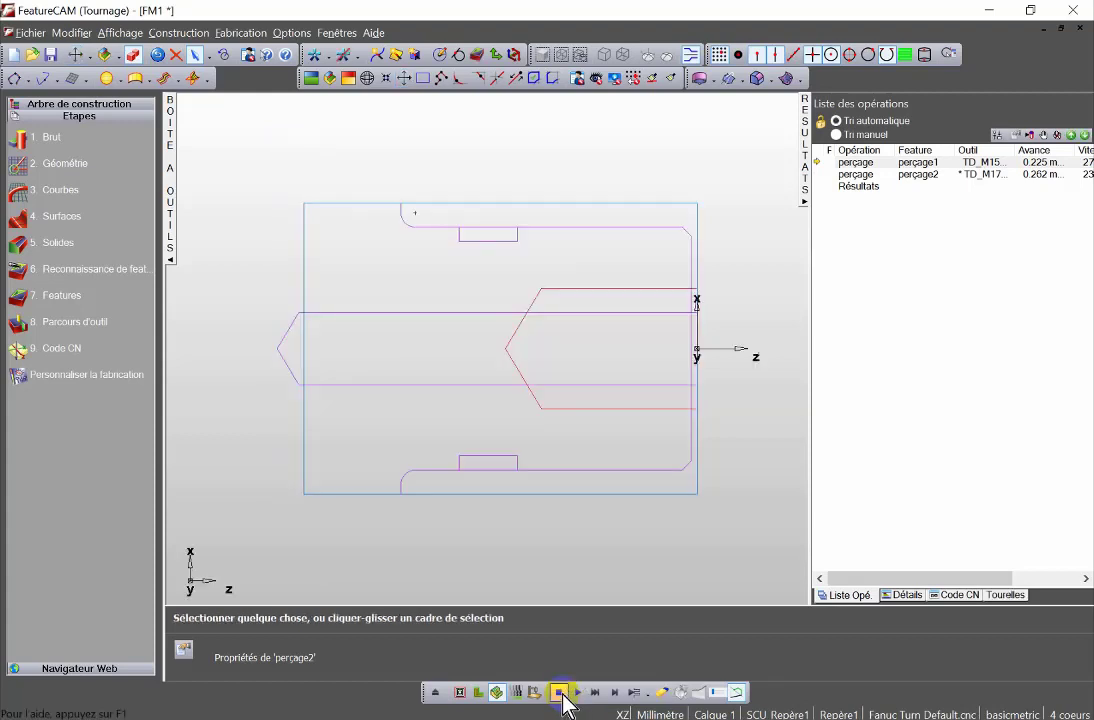
# Set the diameter of the perçage2 hole to 17.5 and accept its properties.
pyautogui.doubleClick(563, 296)
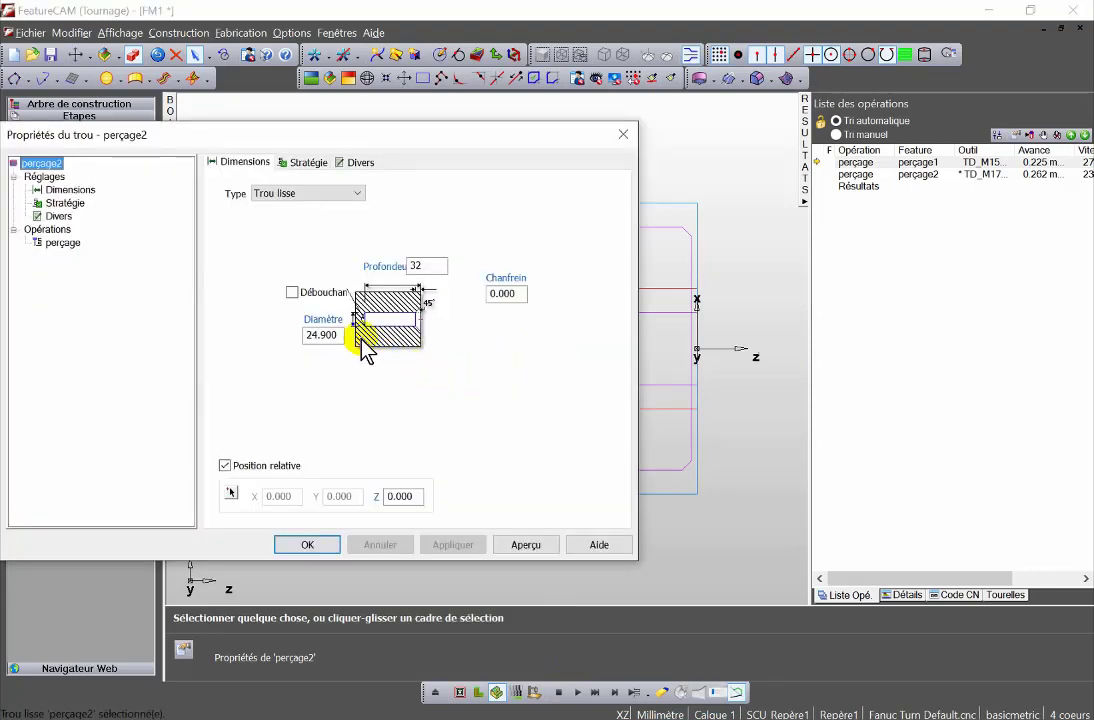
pyautogui.doubleClick(333, 335)
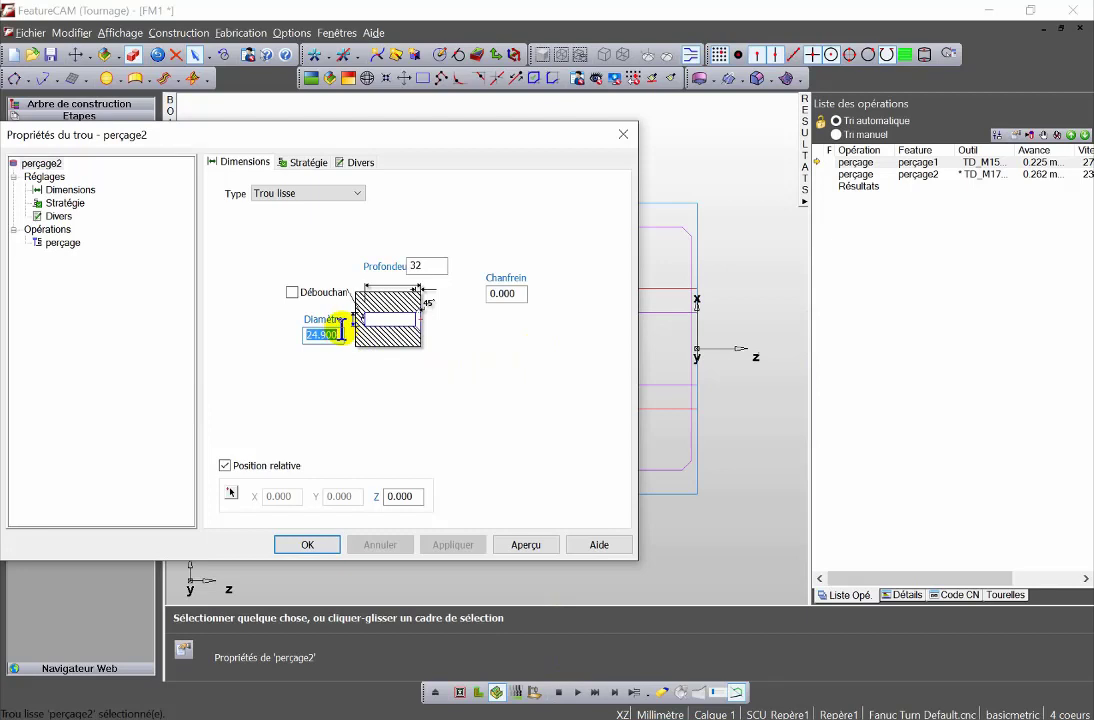
pyautogui.write('17.5')
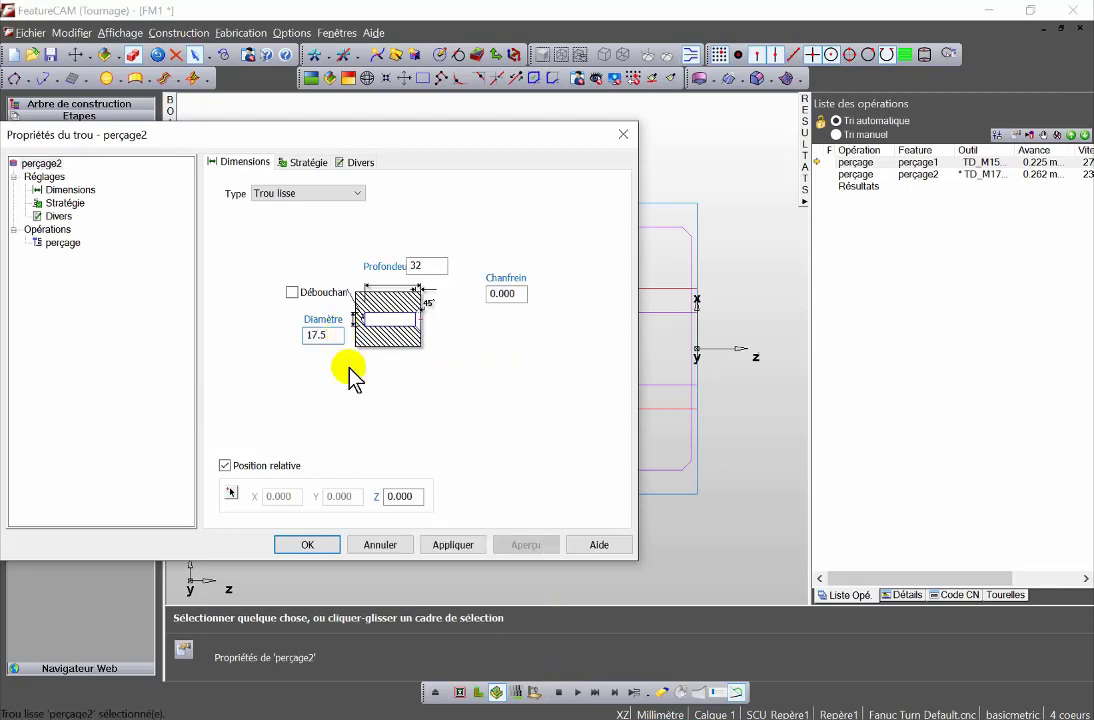
pyautogui.click(450, 544)
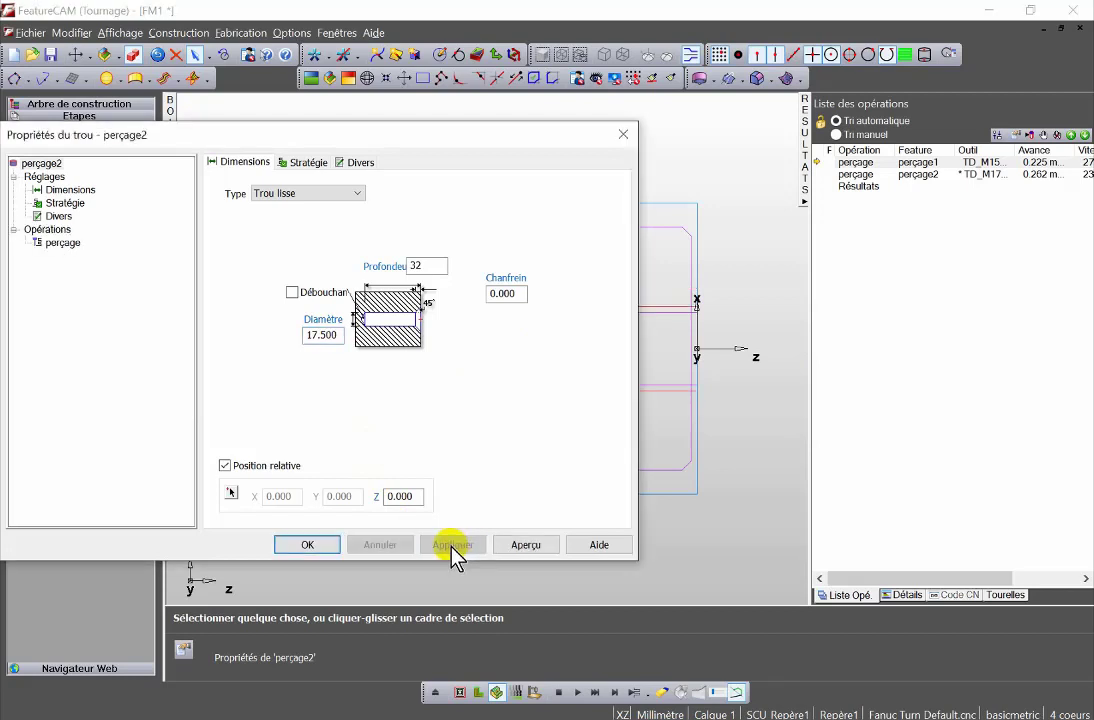
pyautogui.moveTo(563, 140)
pyautogui.mouseDown()
pyautogui.moveTo(476, 126)
pyautogui.moveTo(285, 131)
pyautogui.moveTo(305, 137)
pyautogui.mouseUp()
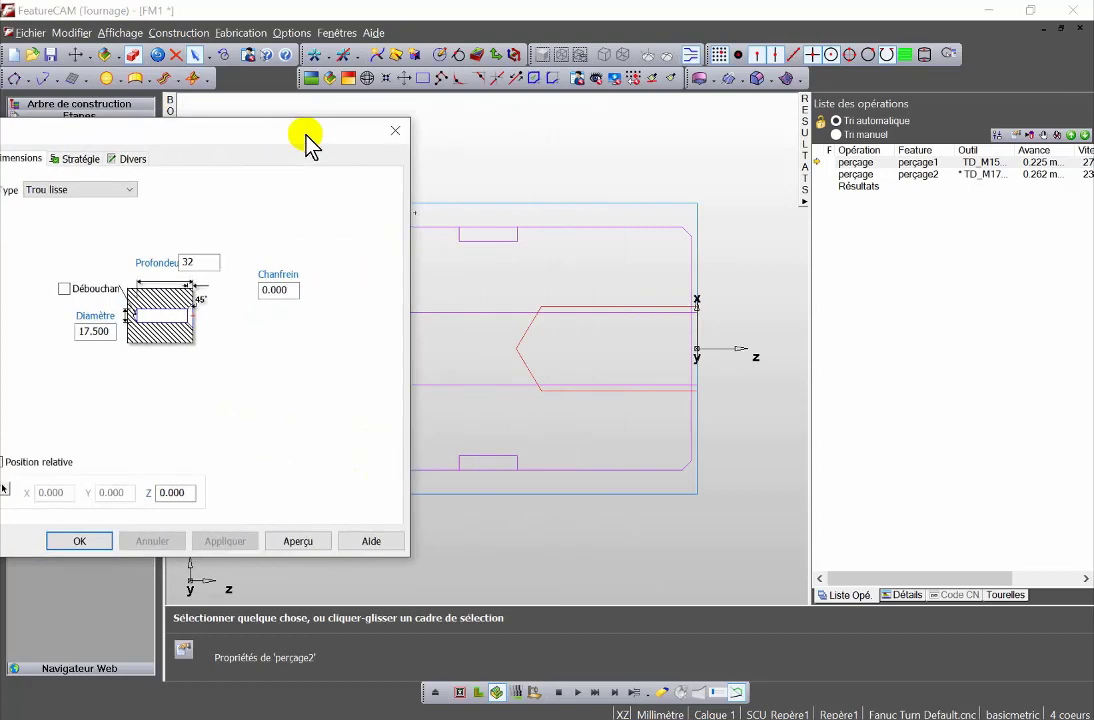
pyautogui.click(85, 541)
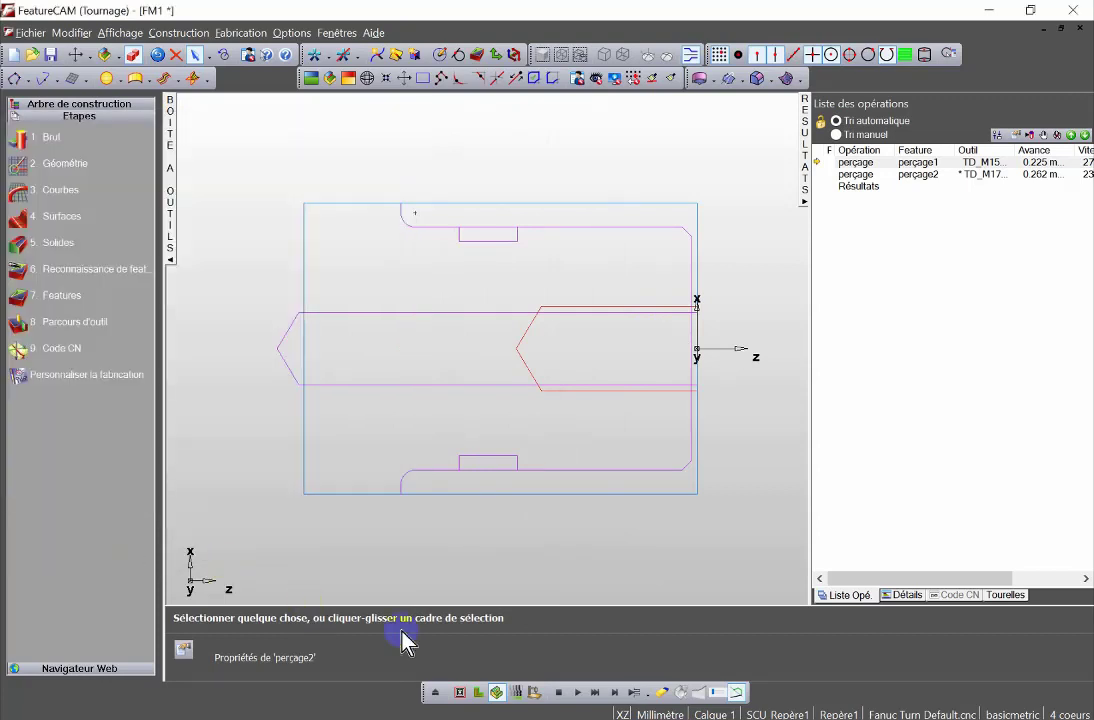
# Rerun the drilling simulation with the resized perçage2 hole and clear it after viewing.
pyautogui.click(577, 692)
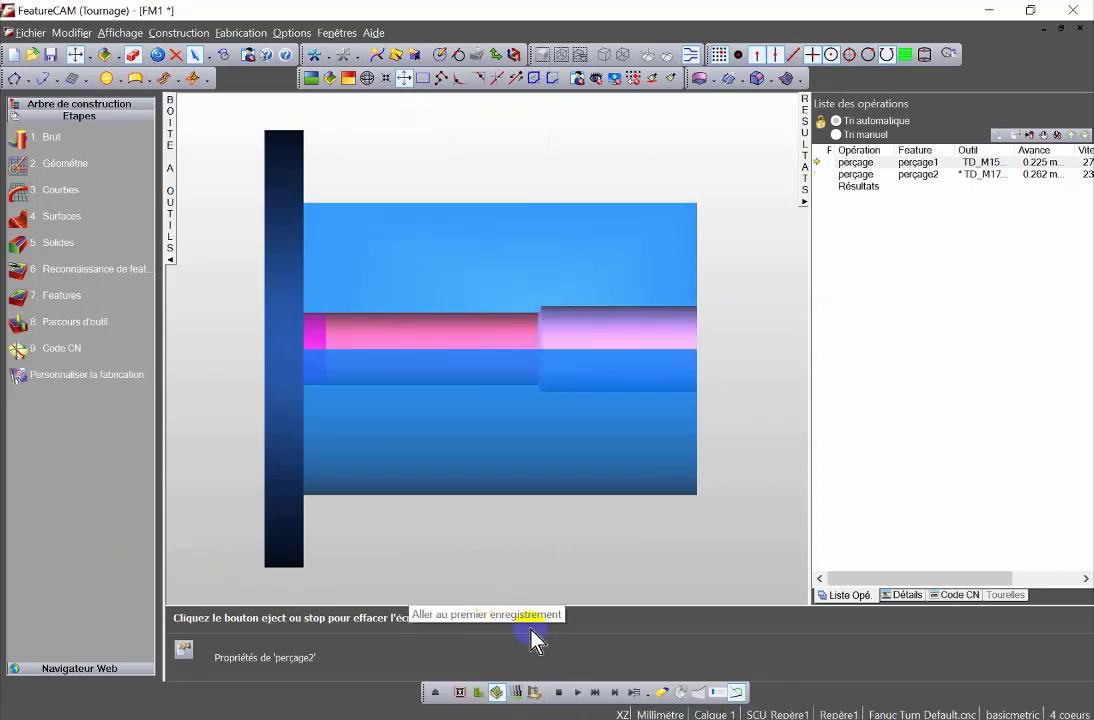
pyautogui.click(558, 693)
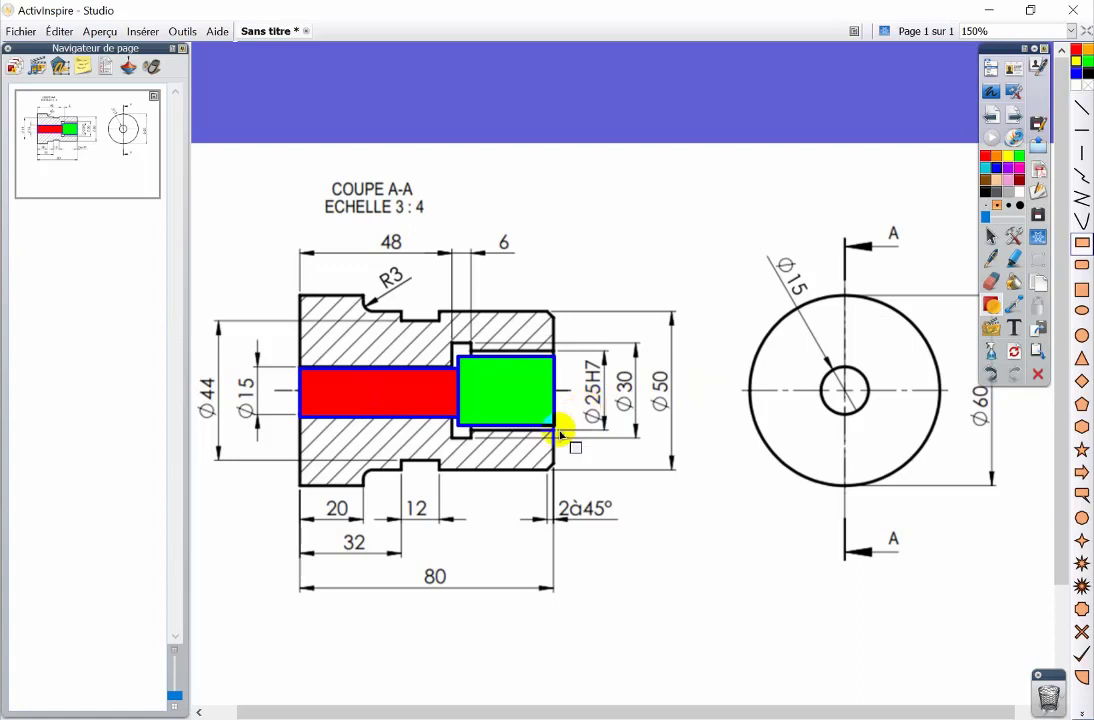
# Draw a yellow rectangle over the Ø25H7 bore in the section view, covering the green pre-hole area.
pyautogui.moveTo(555, 433); pyautogui.dragTo(458, 353)
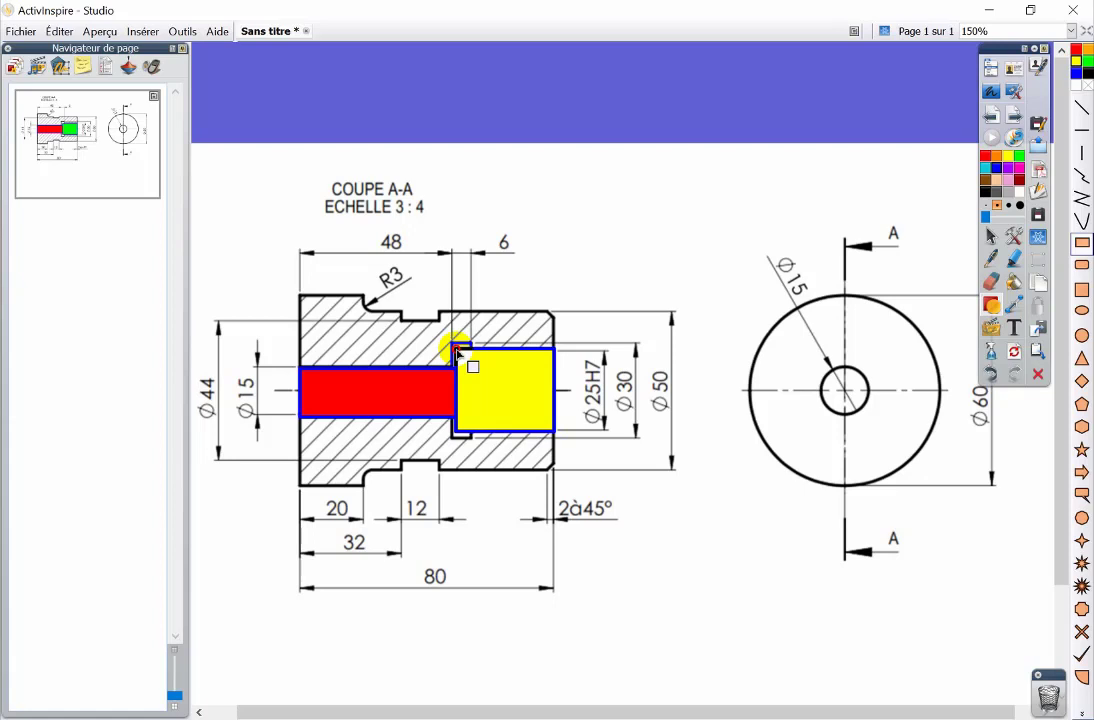
pyautogui.moveTo(458, 353); pyautogui.dragTo(455, 350)
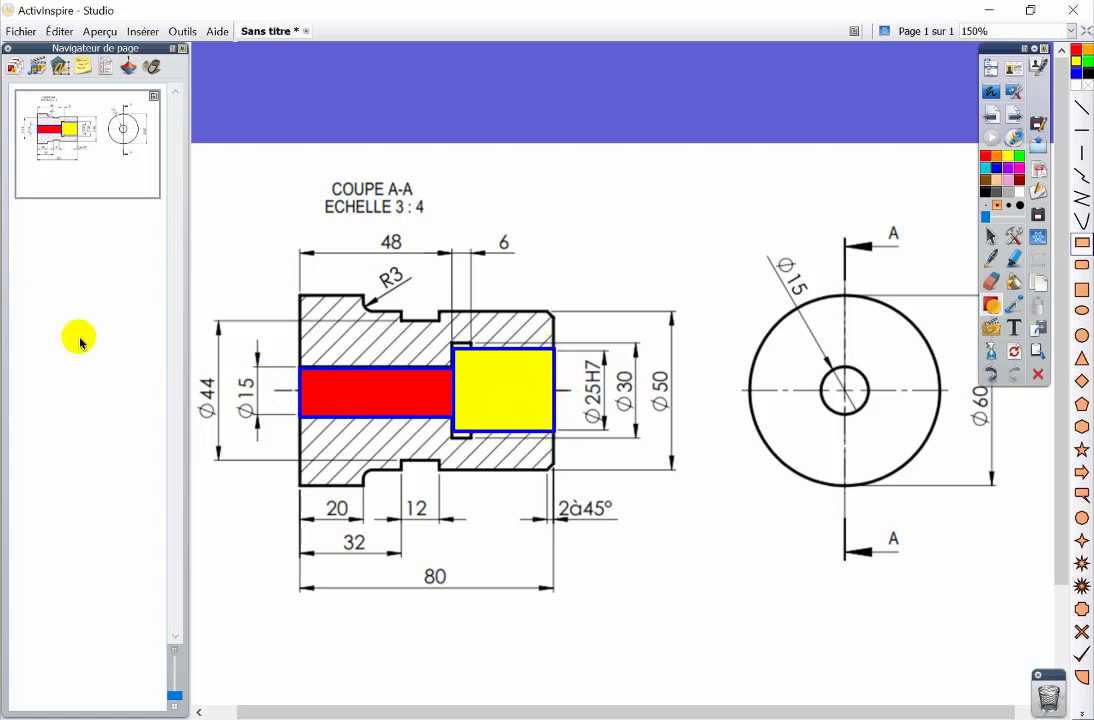
# Switch to FeatureCAM and draw connected lines from diameter 25, Z -1 to diameter 25, Z -32 and on to diameter 14, Z -32.
pyautogui.click(10, 238)
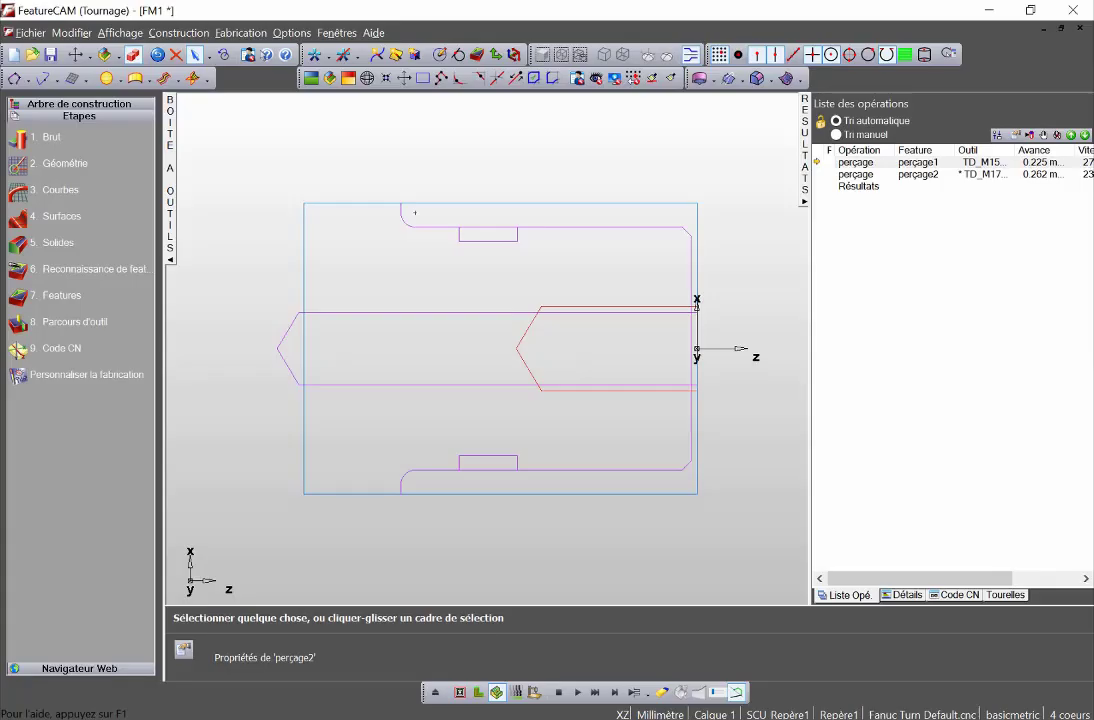
pyautogui.click(20, 165)
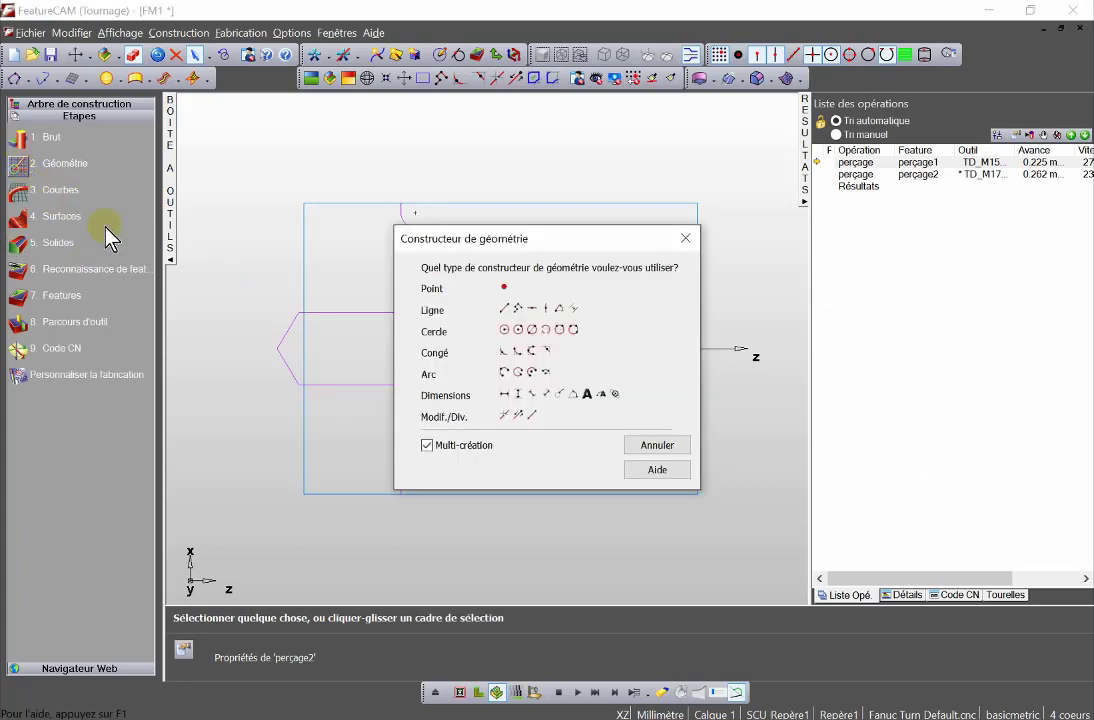
pyautogui.click(518, 309)
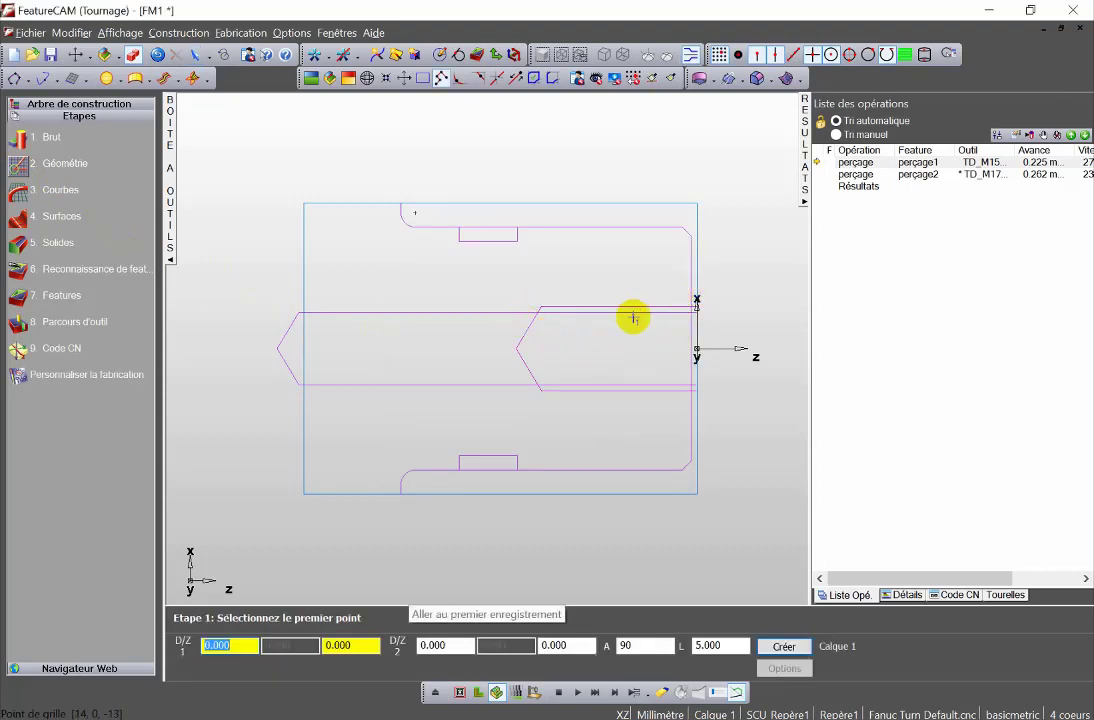
pyautogui.write('25')
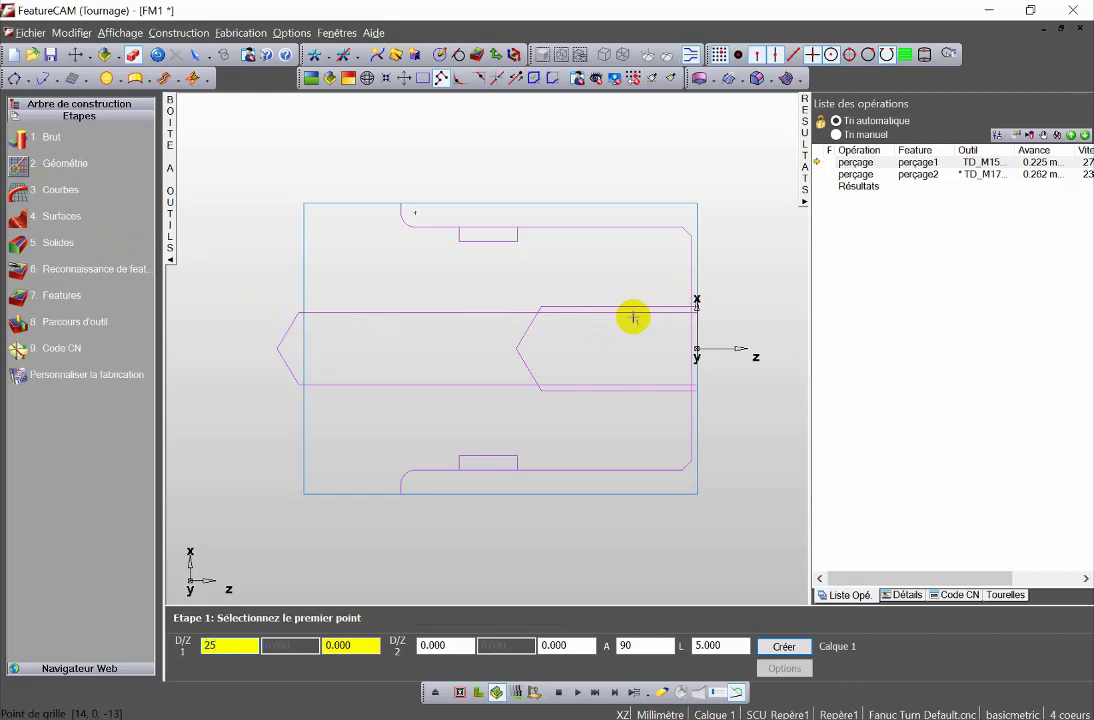
pyautogui.press('Tab')
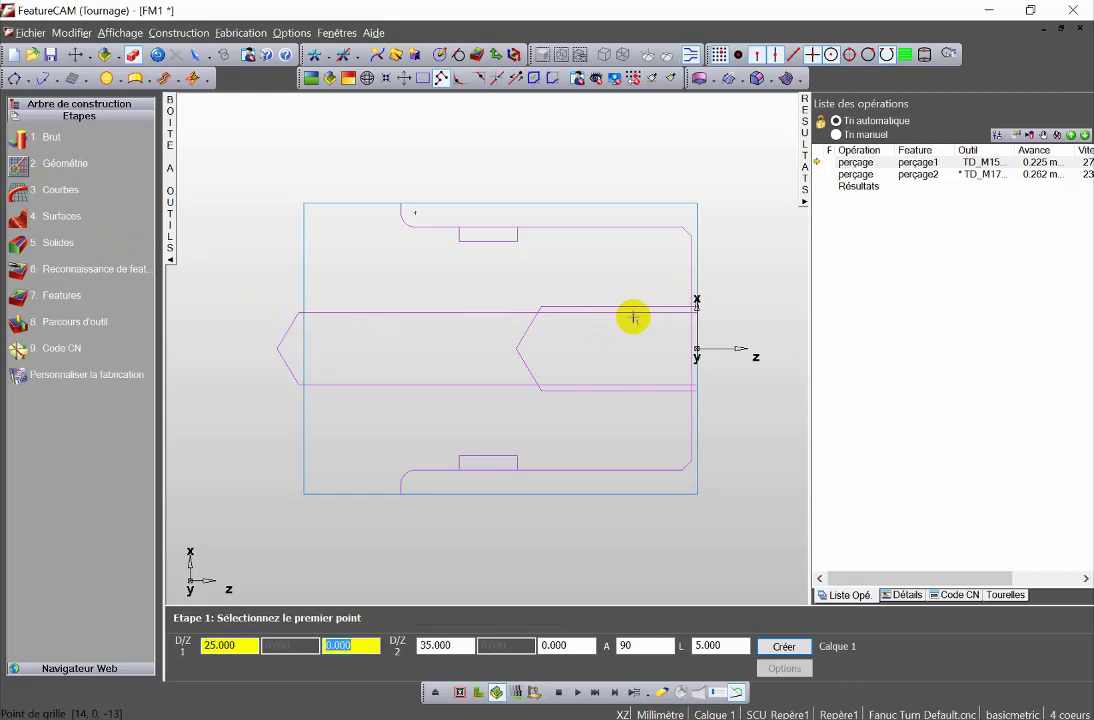
pyautogui.write('-1')
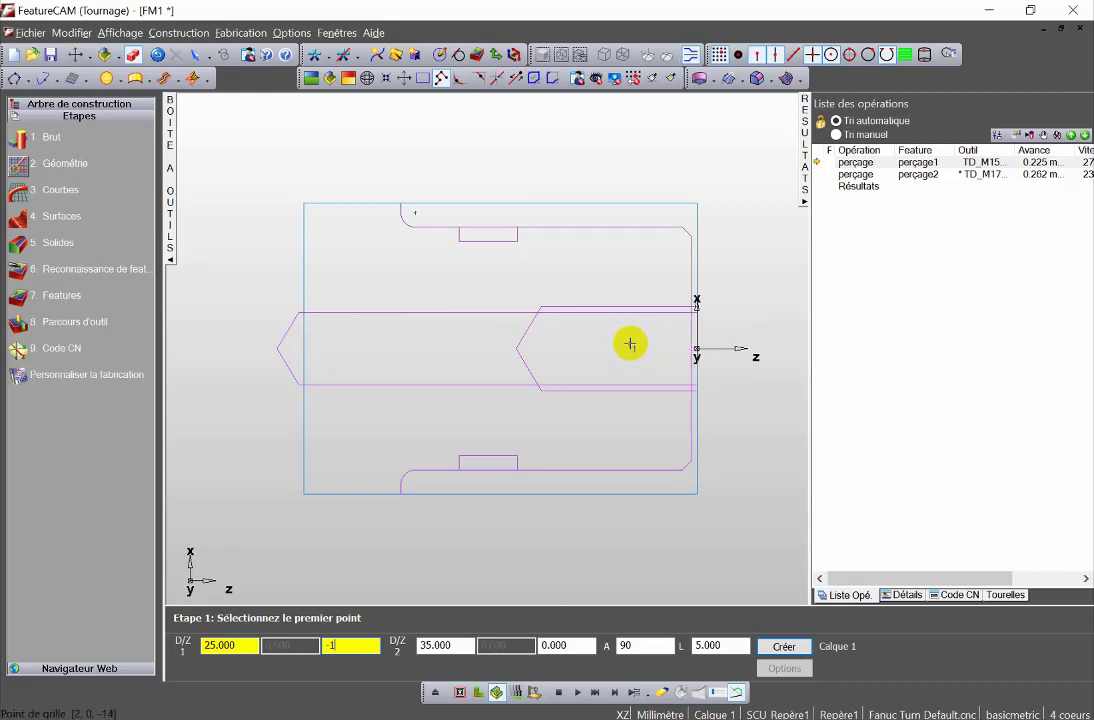
pyautogui.press('Return')
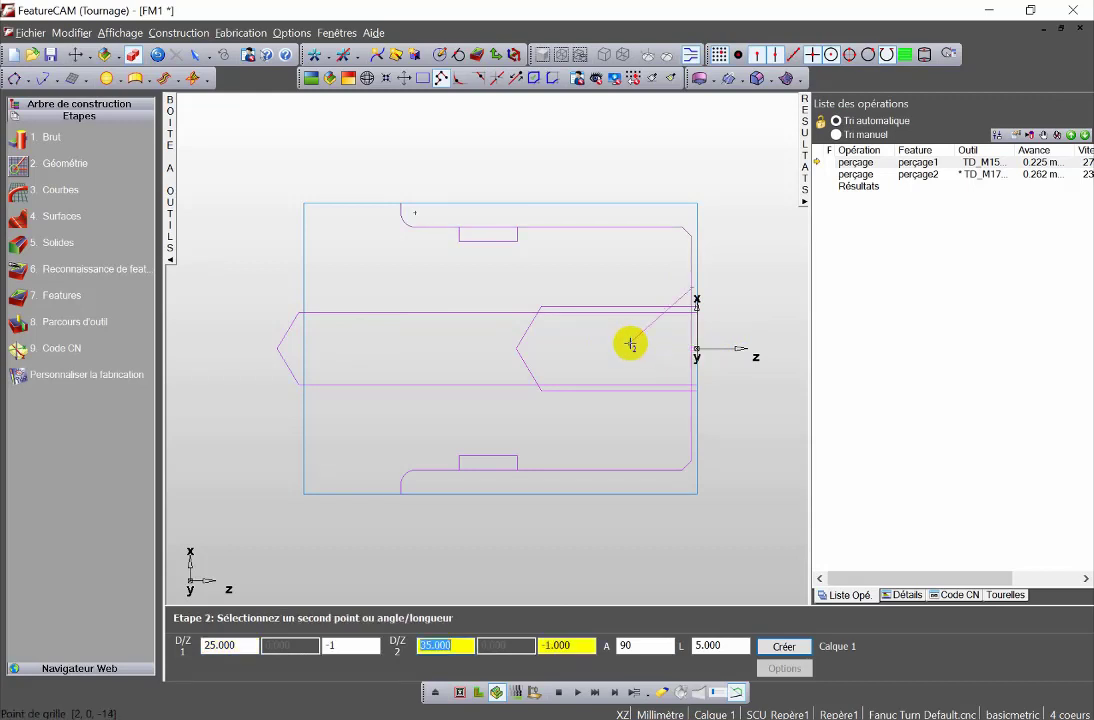
pyautogui.write('25')
pyautogui.press('Tab')
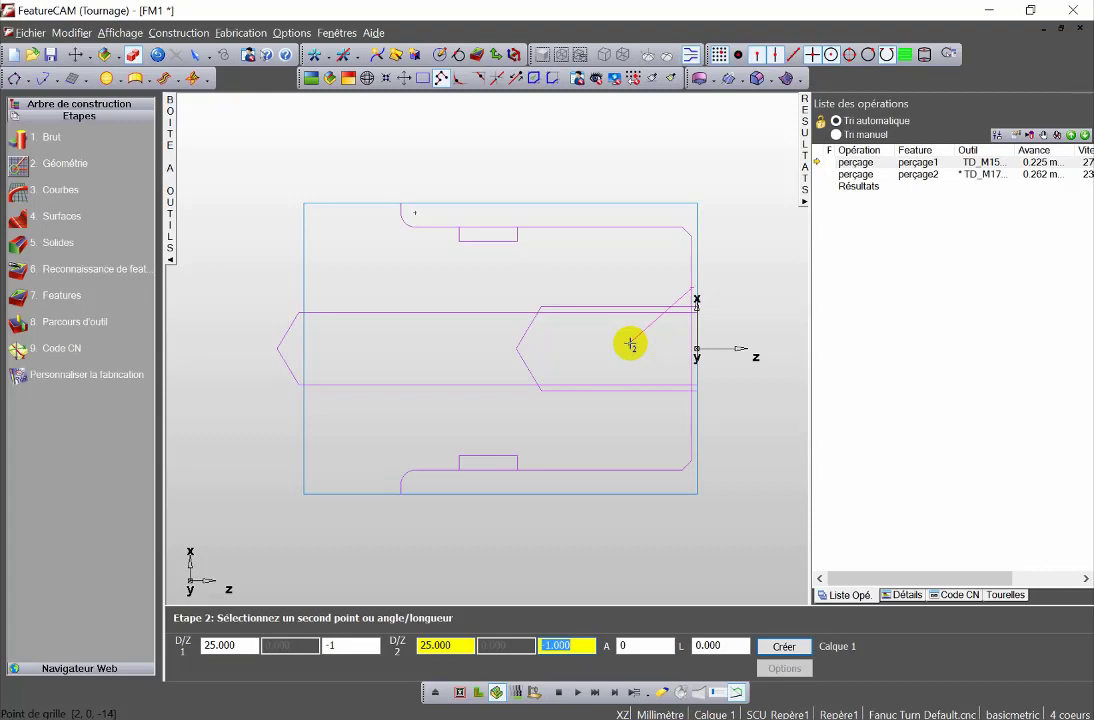
pyautogui.write('-32')
pyautogui.press('Return')
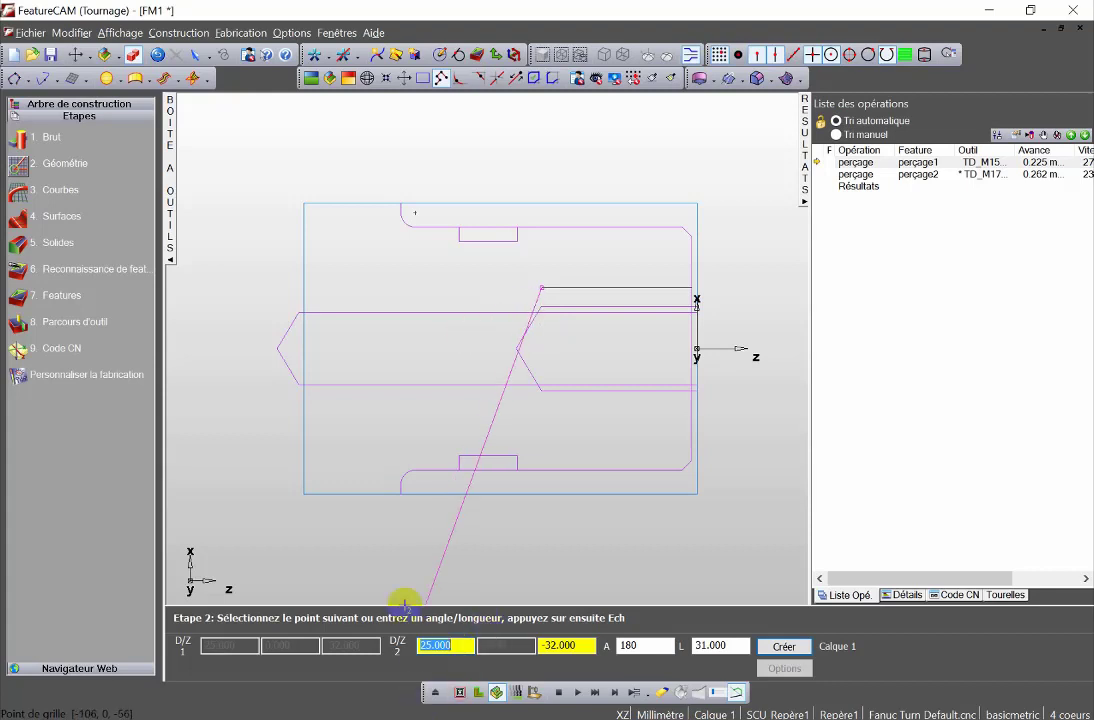
pyautogui.write('14')
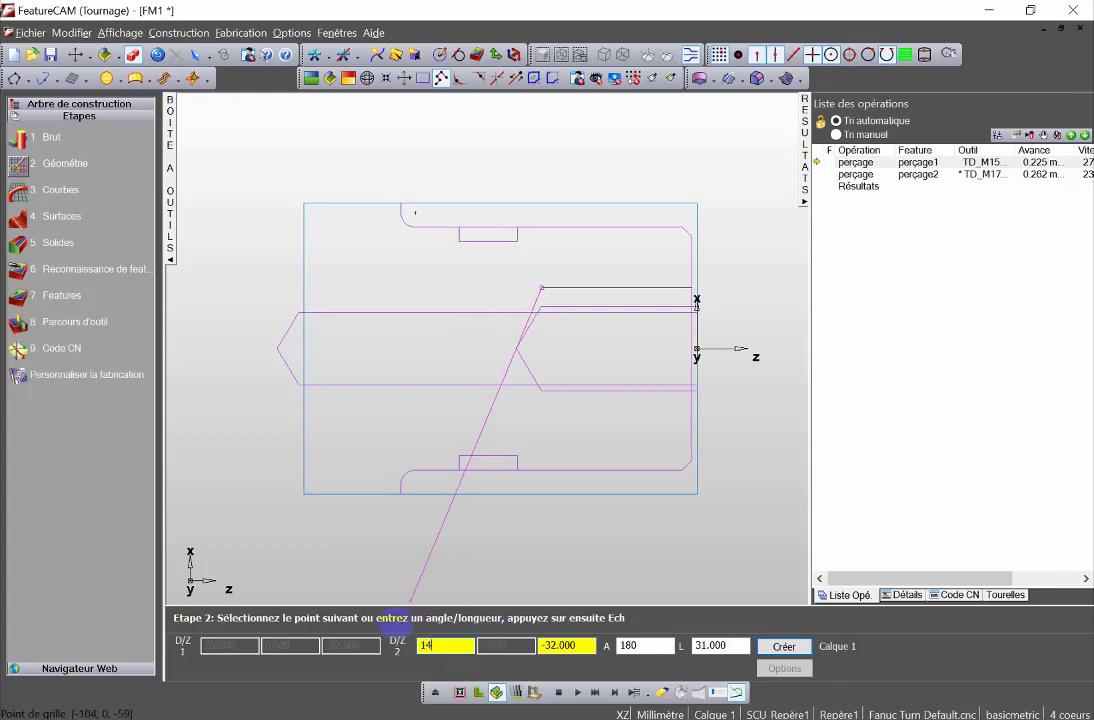
pyautogui.press('Return')
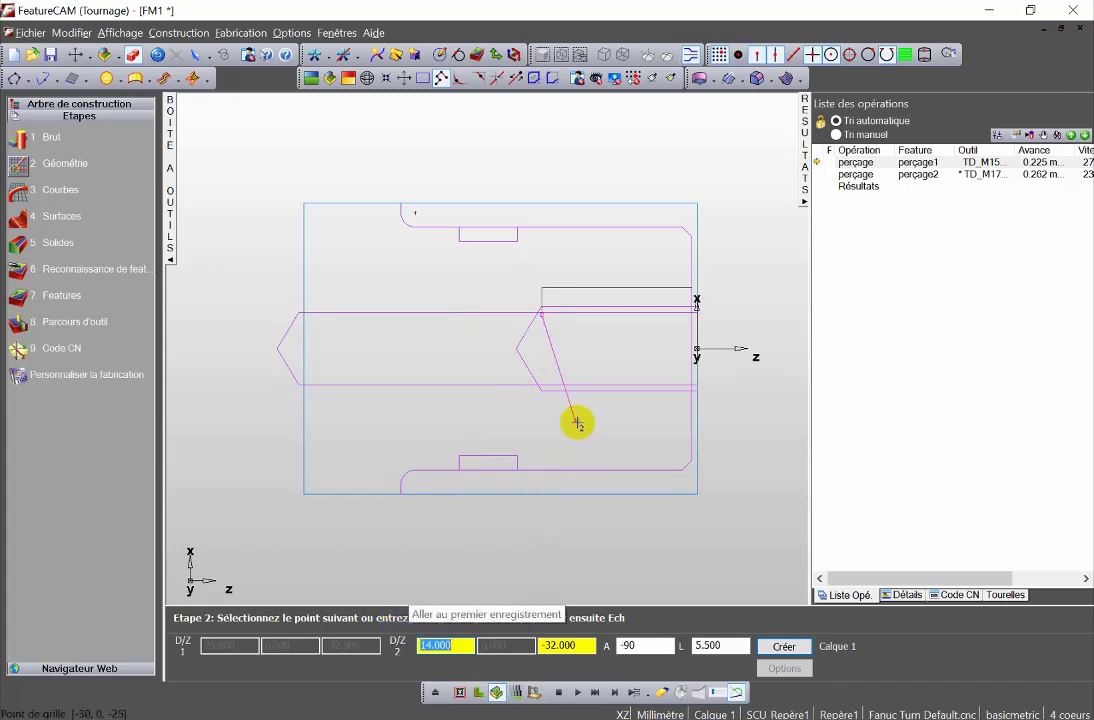
# Chain the vertical and horizontal bore lines into an open curve named Alésage.
pyautogui.click(25, 196)
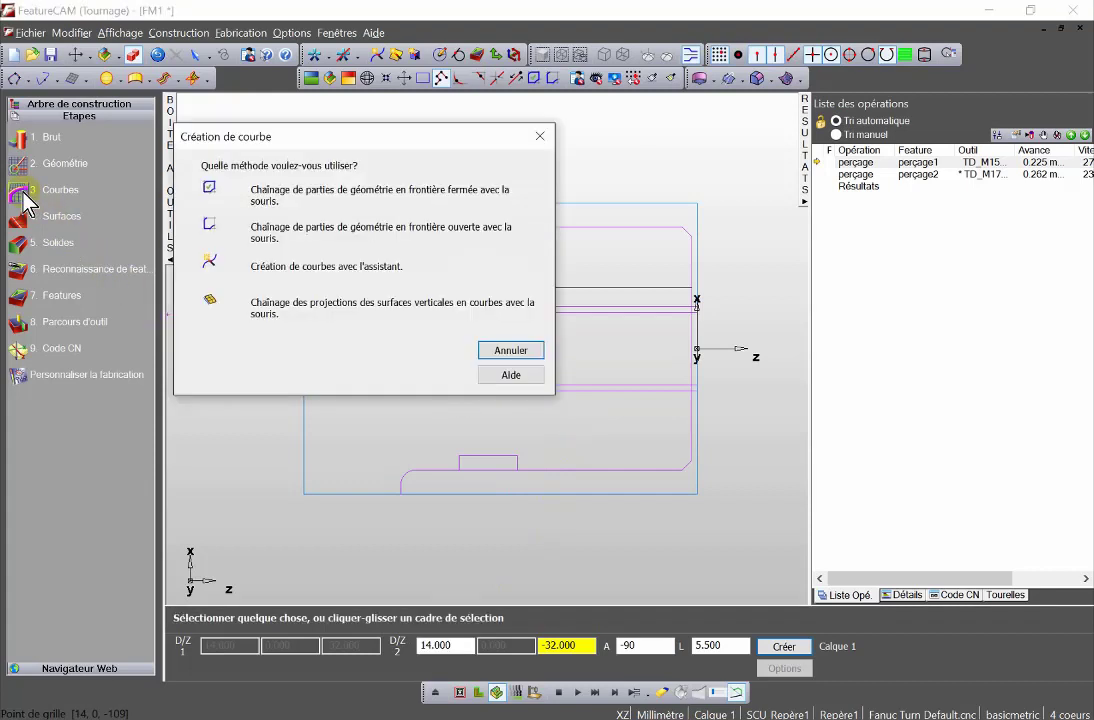
pyautogui.click(210, 225)
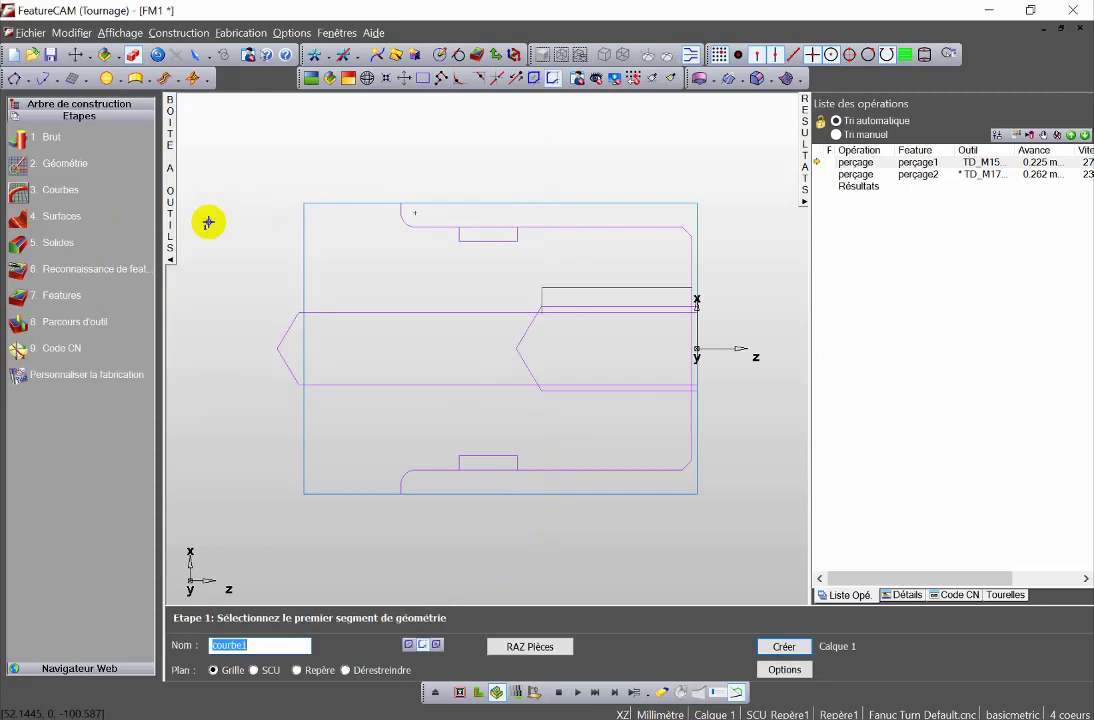
pyautogui.click(541, 296)
pyautogui.click(577, 290)
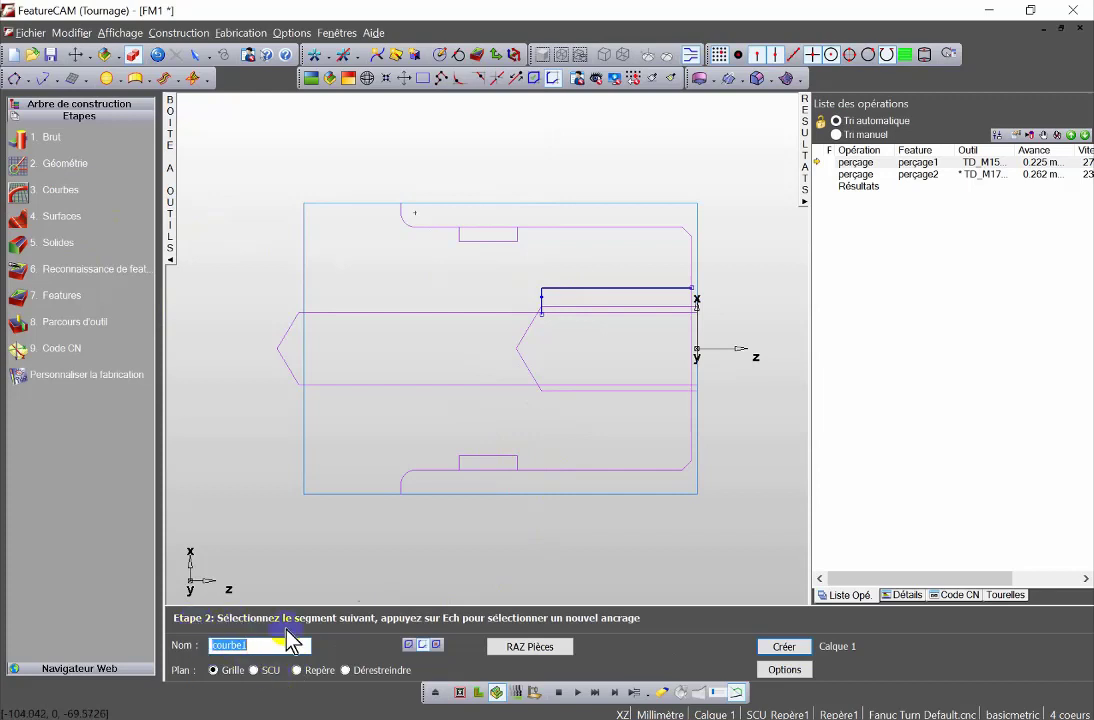
pyautogui.write('Al')
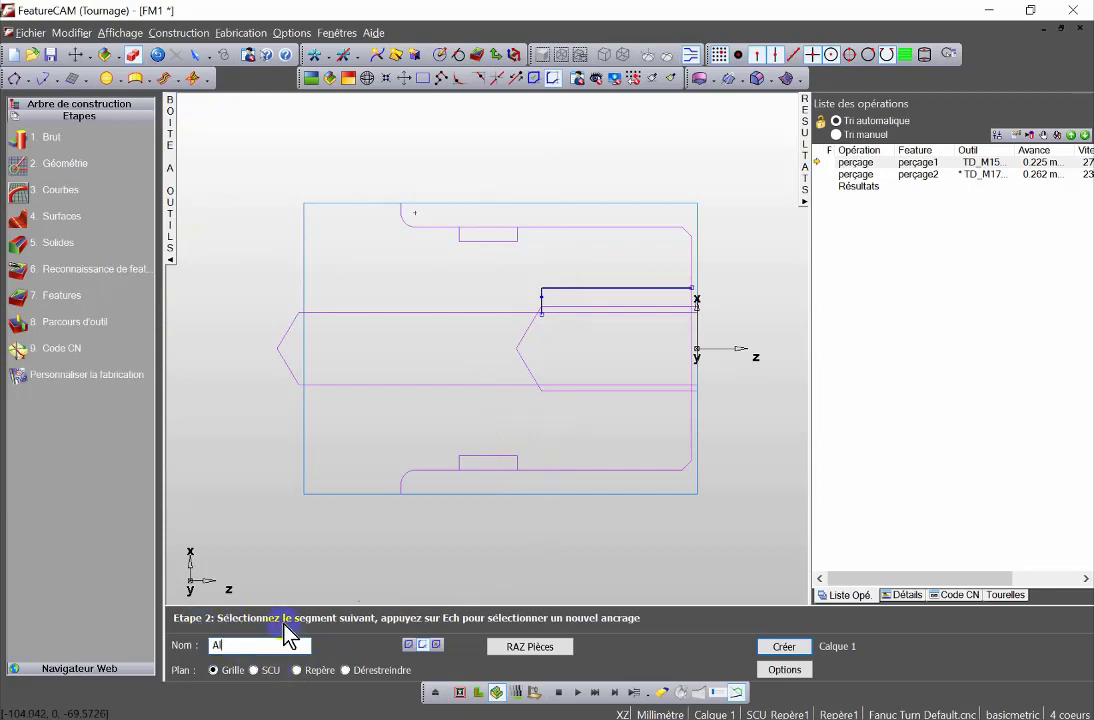
pyautogui.write('ésage')
pyautogui.press('Escape')
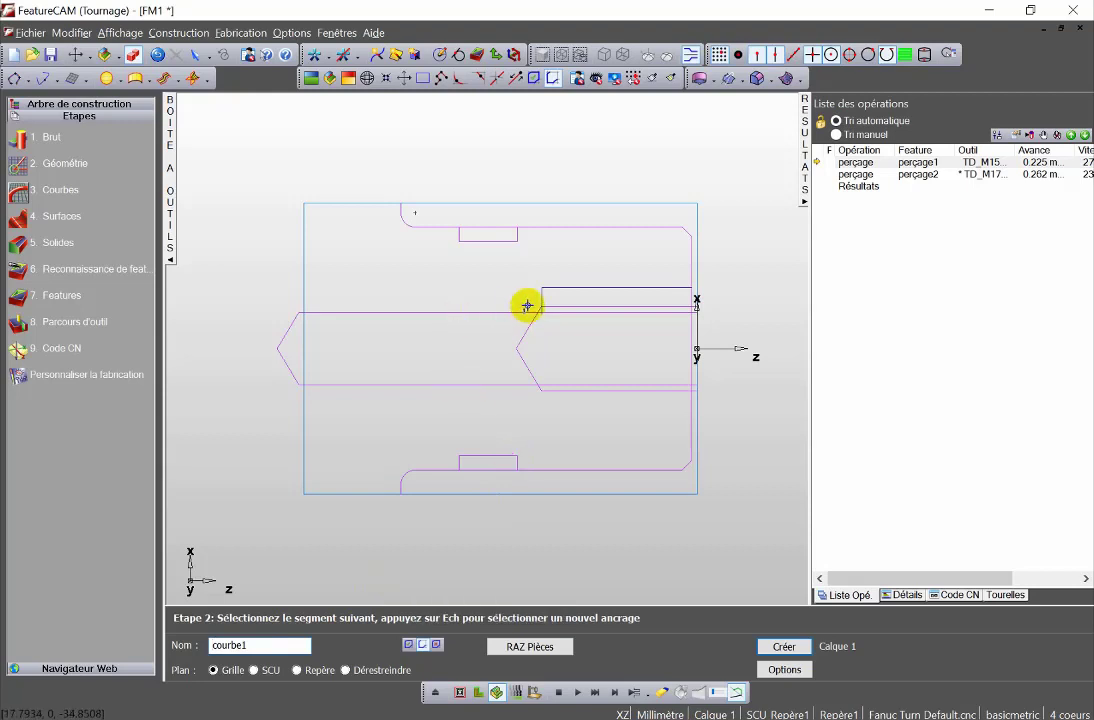
# Leave curve creation and set the depth of the perçage2 hole to 31 mm.
pyautogui.scroll(5, 532, 308)
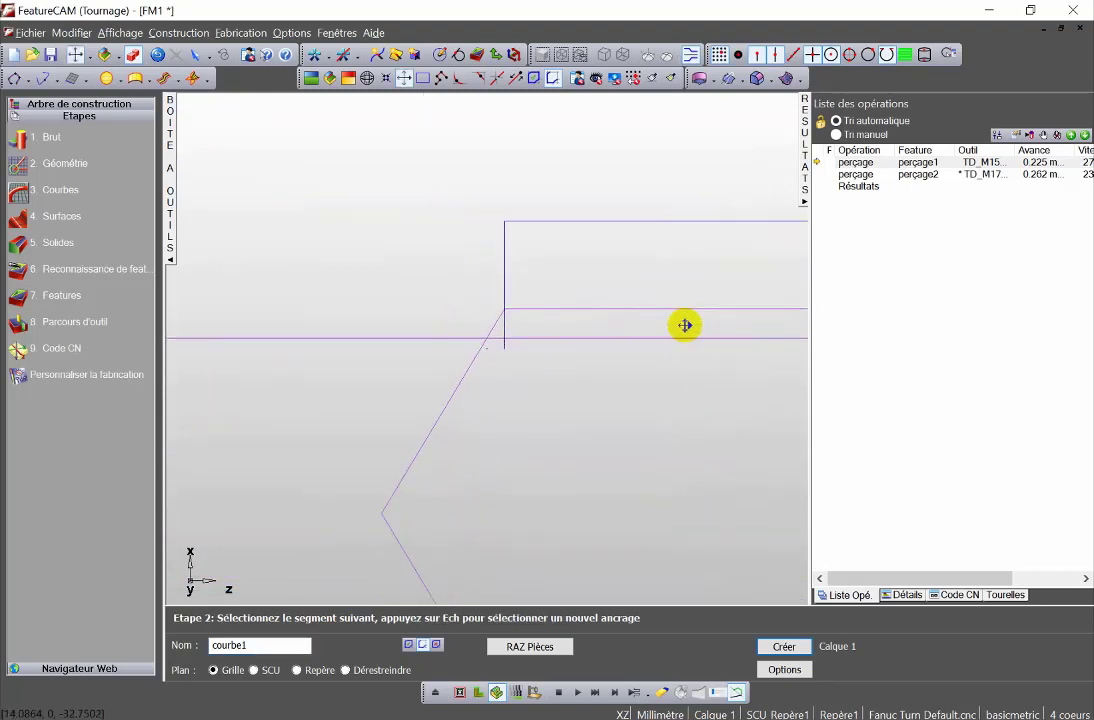
pyautogui.scroll(-1, 684, 325)
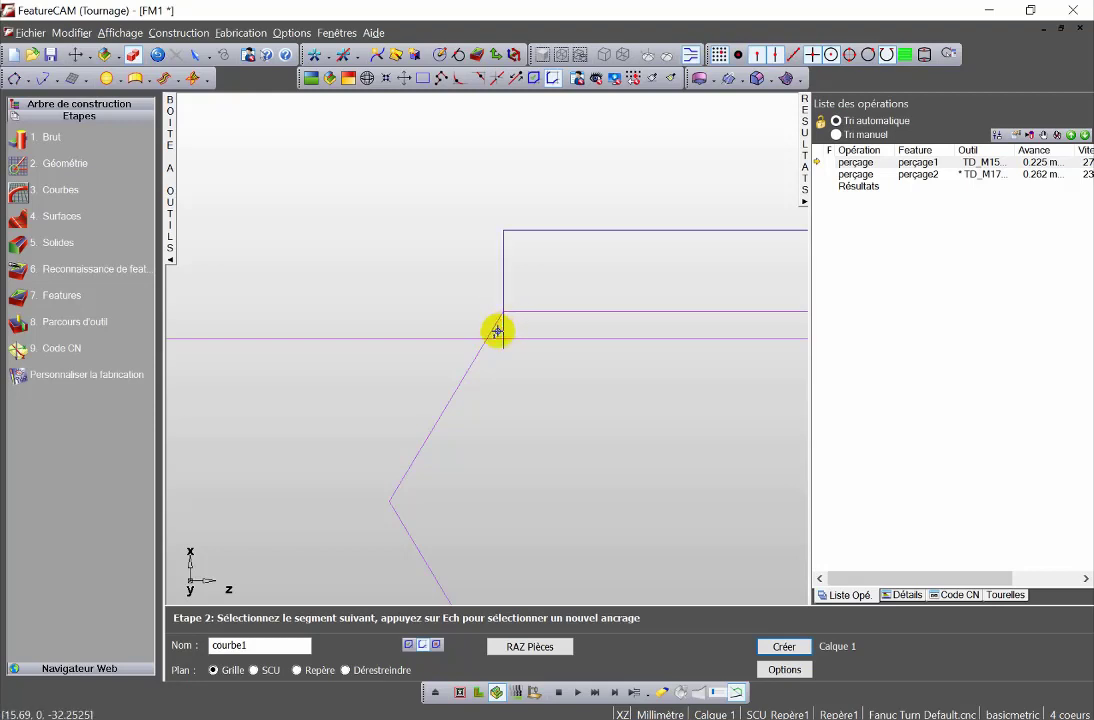
pyautogui.scroll(5, 502, 328)
pyautogui.scroll(1, 600, 347)
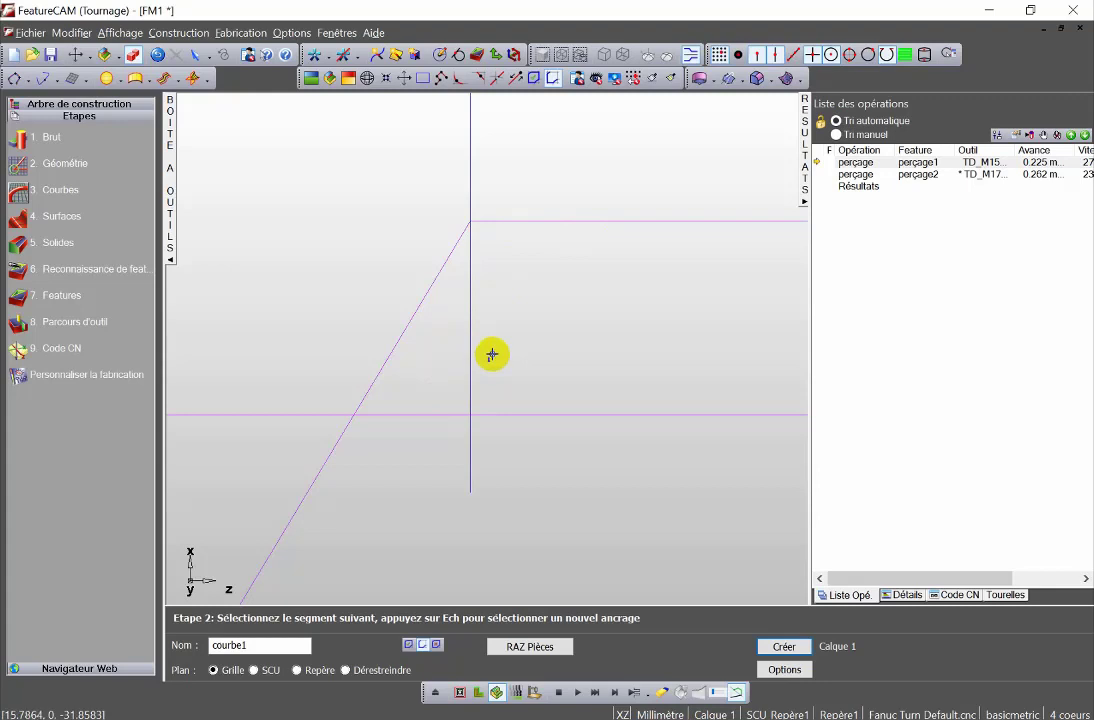
pyautogui.click(467, 280)
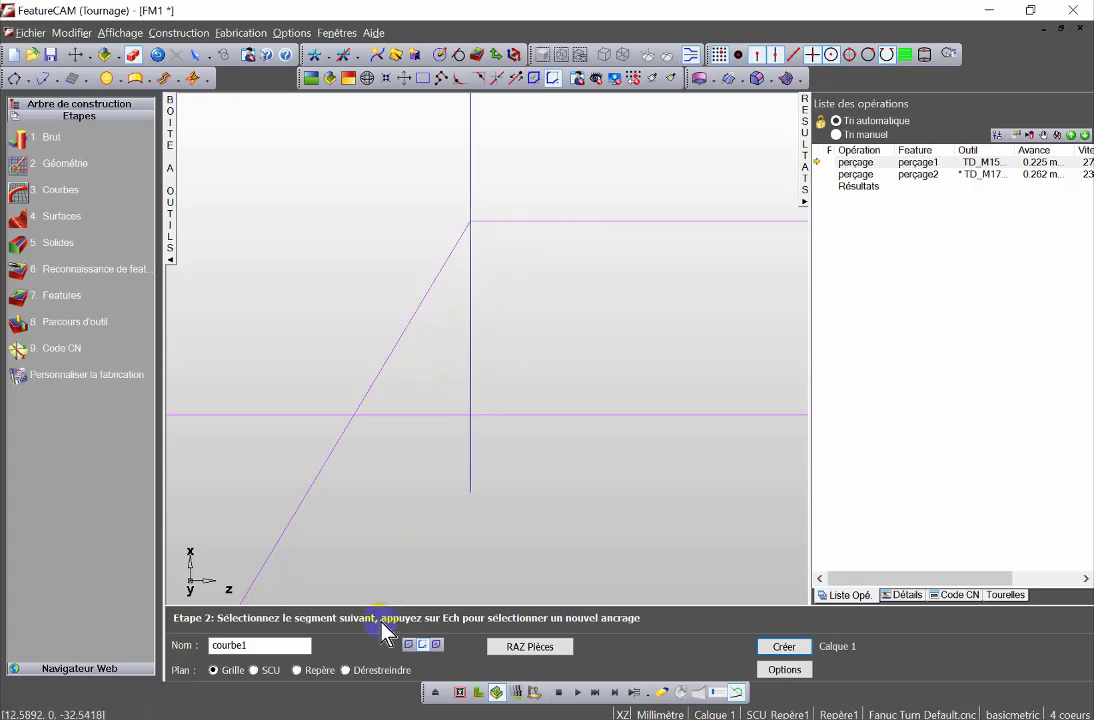
pyautogui.click(441, 347)
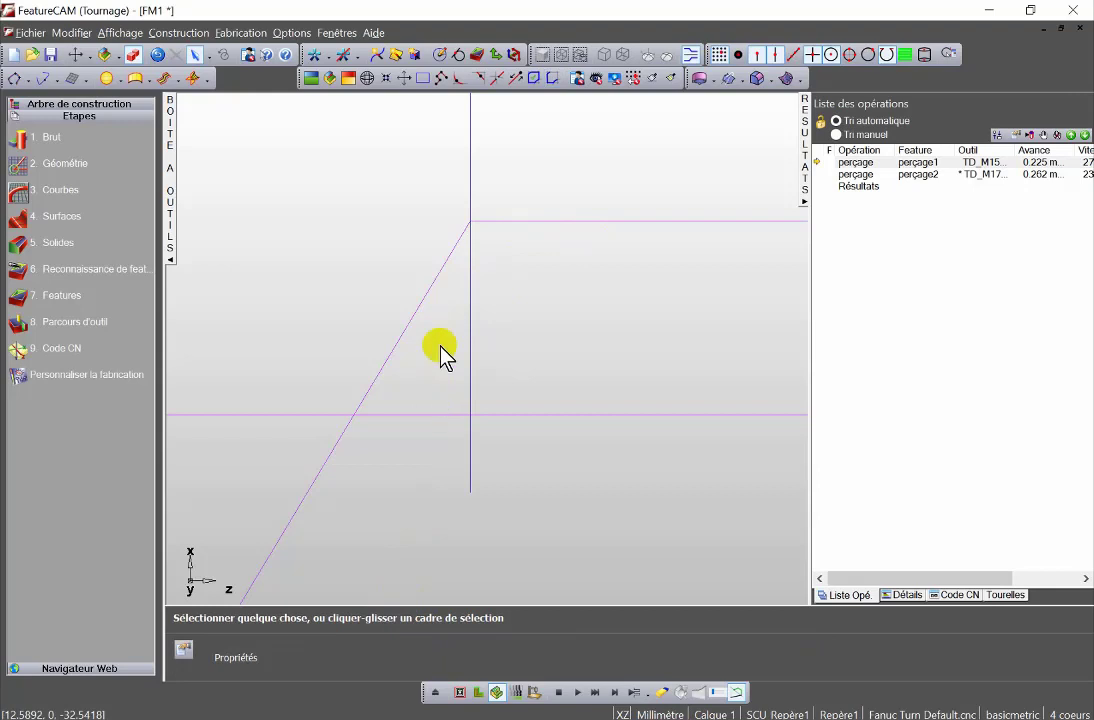
pyautogui.doubleClick(441, 277)
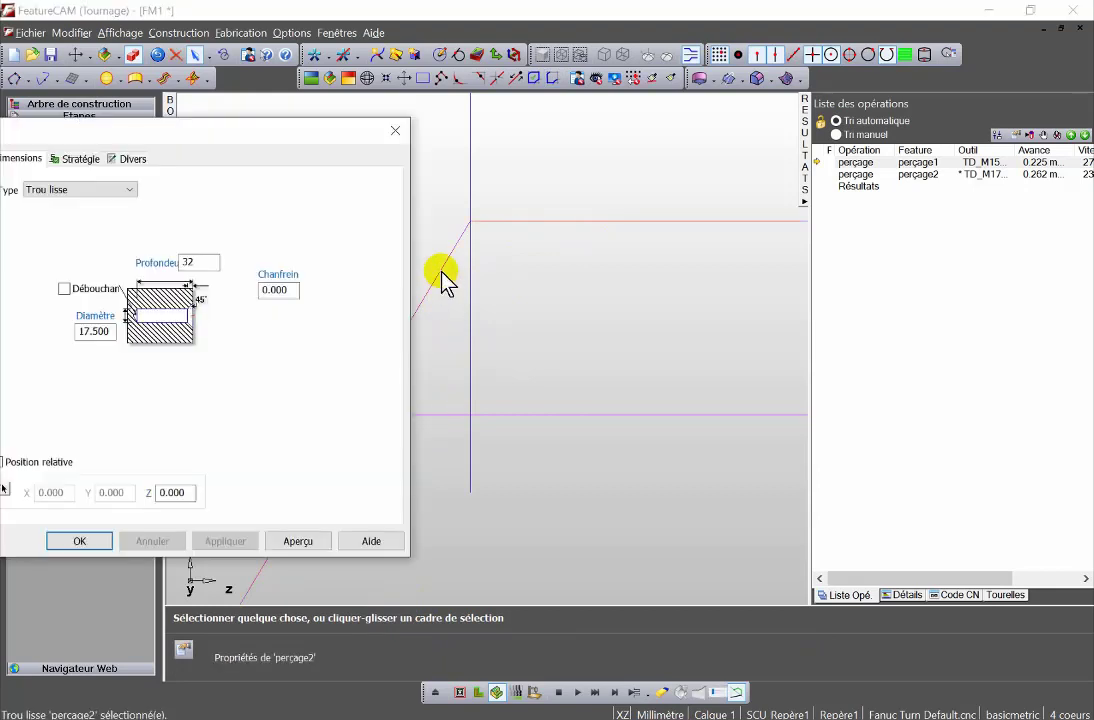
pyautogui.doubleClick(198, 262)
pyautogui.doubleClick(198, 262)
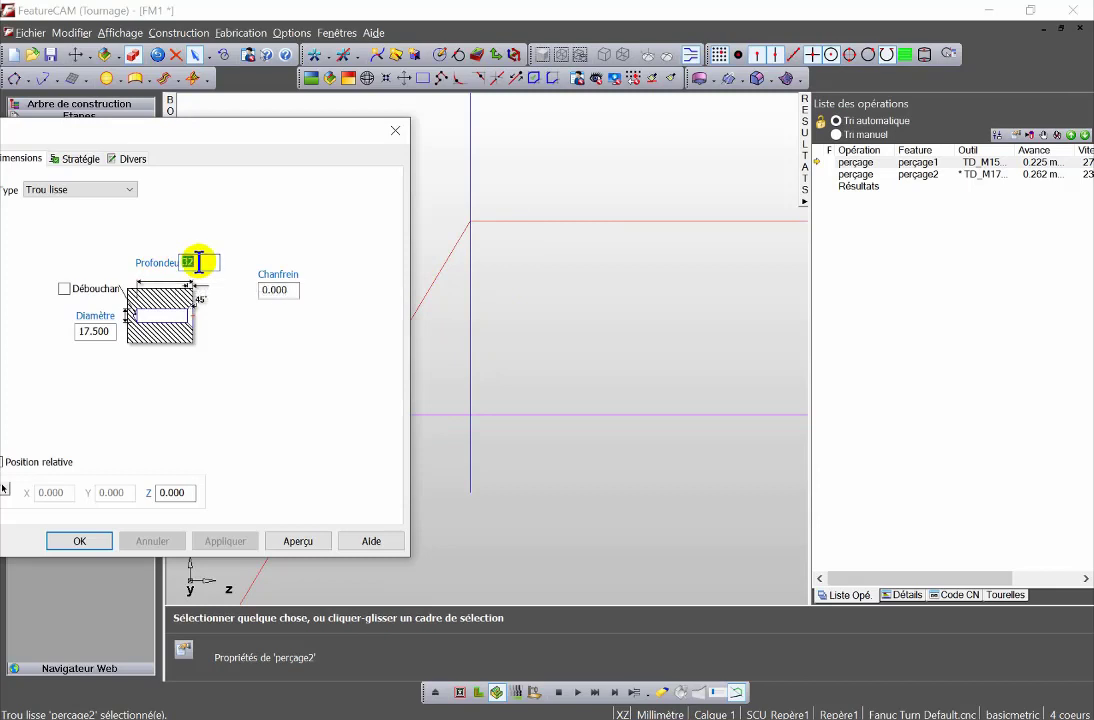
pyautogui.write('31')
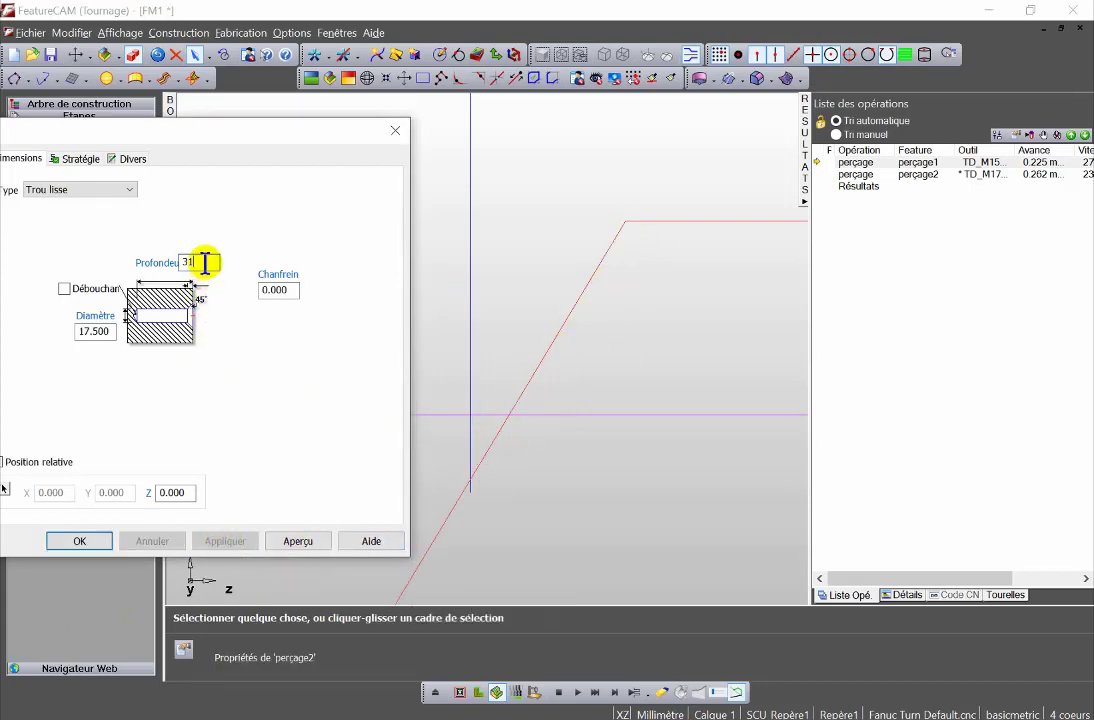
# Try a depth of 31.5 mm for perçage2, set it back to 31 mm and accept the hole properties.
pyautogui.write('.5')
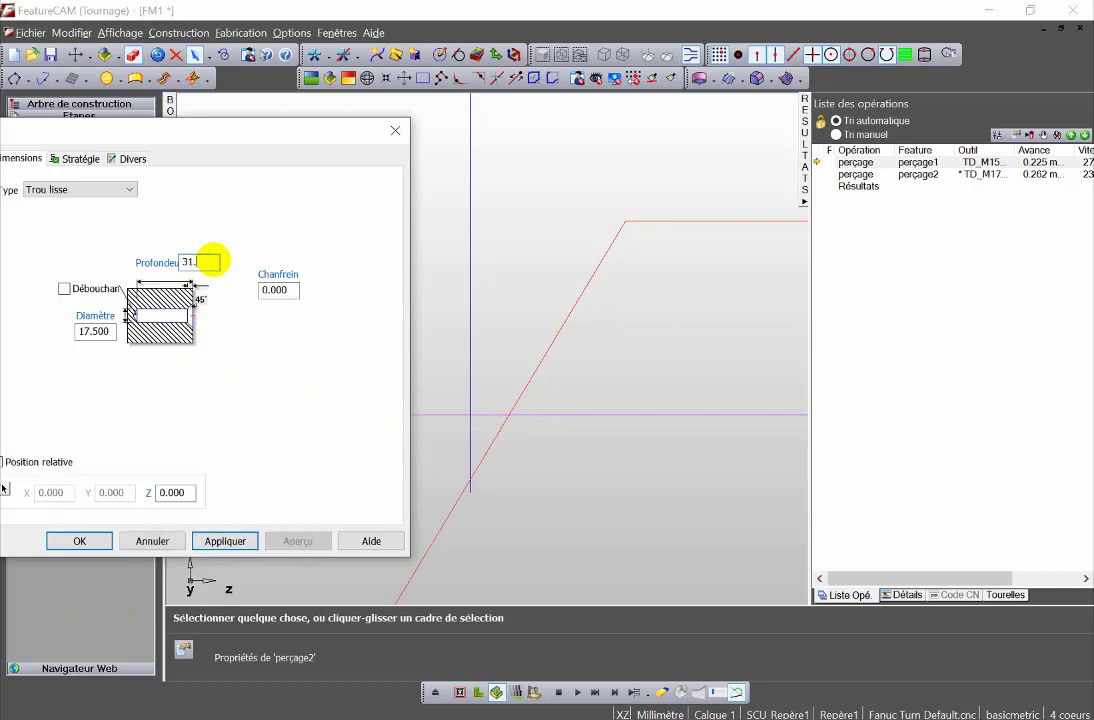
pyautogui.click(224, 542)
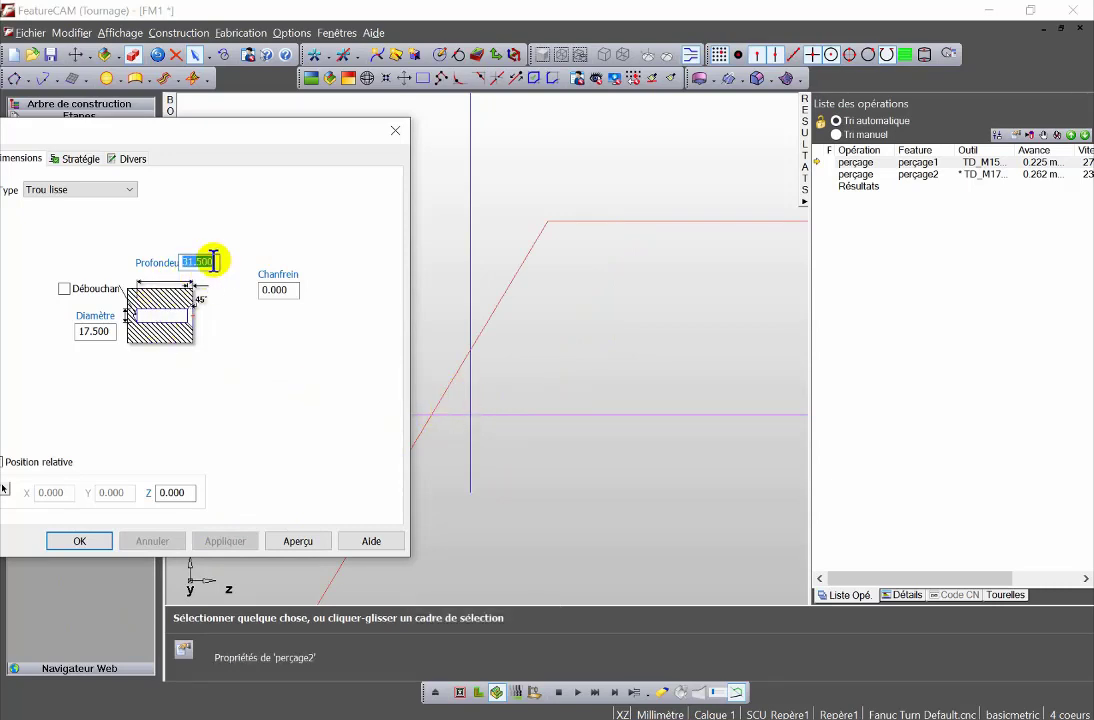
pyautogui.write('31')
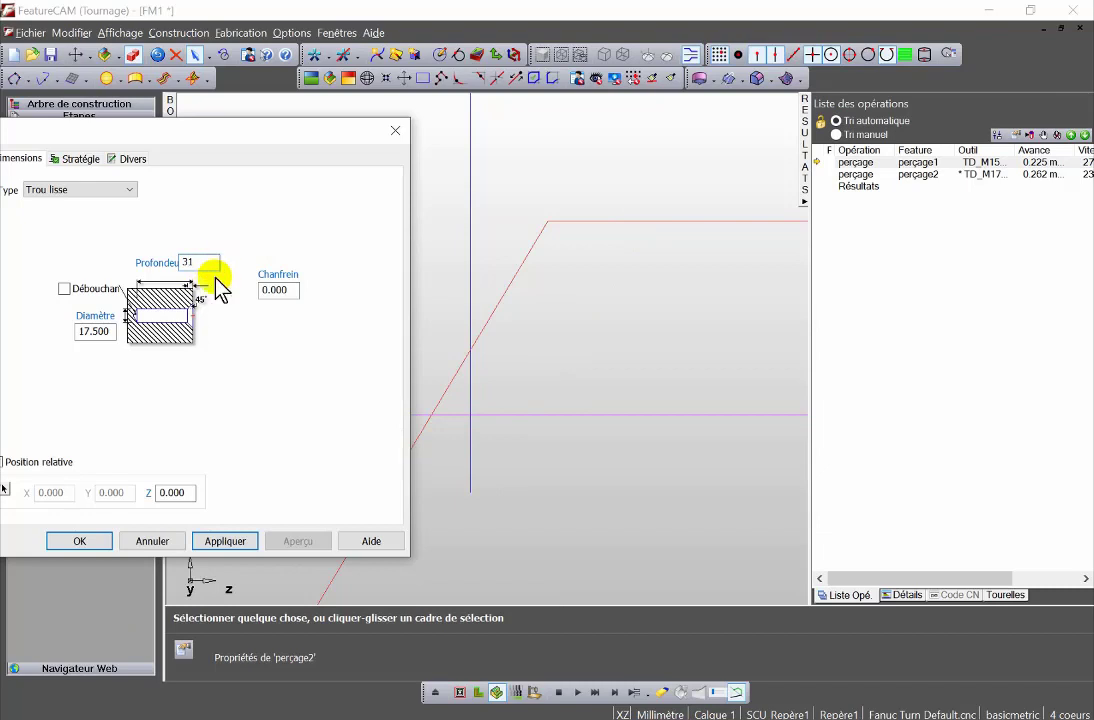
pyautogui.click(233, 541)
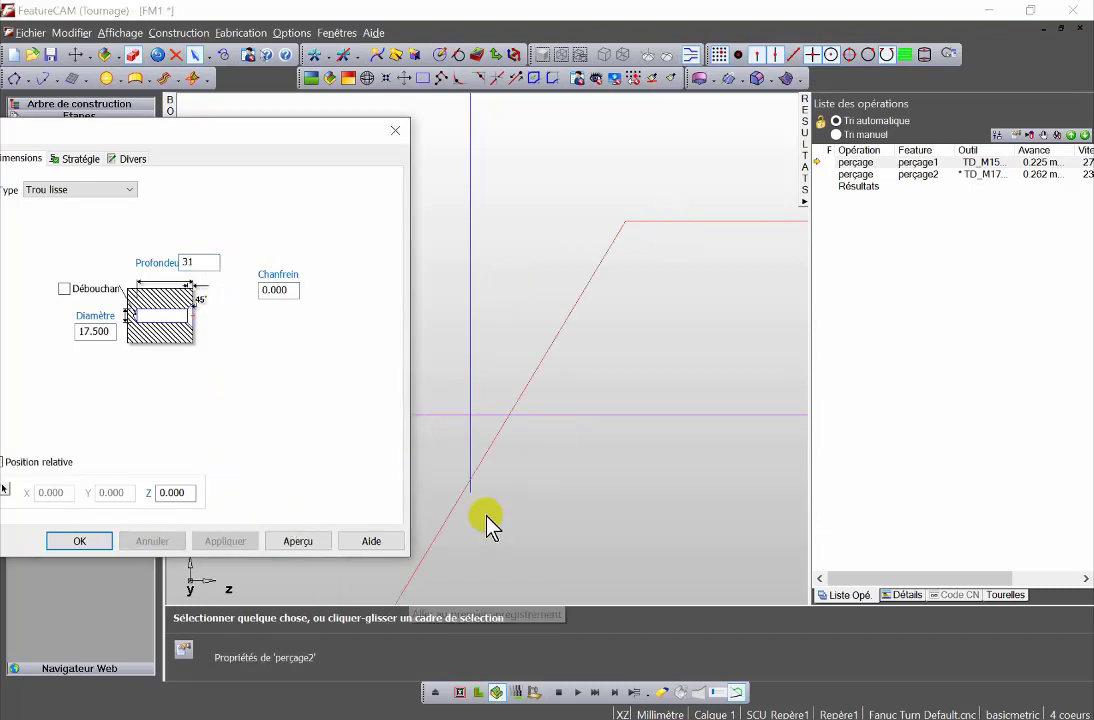
pyautogui.click(82, 541)
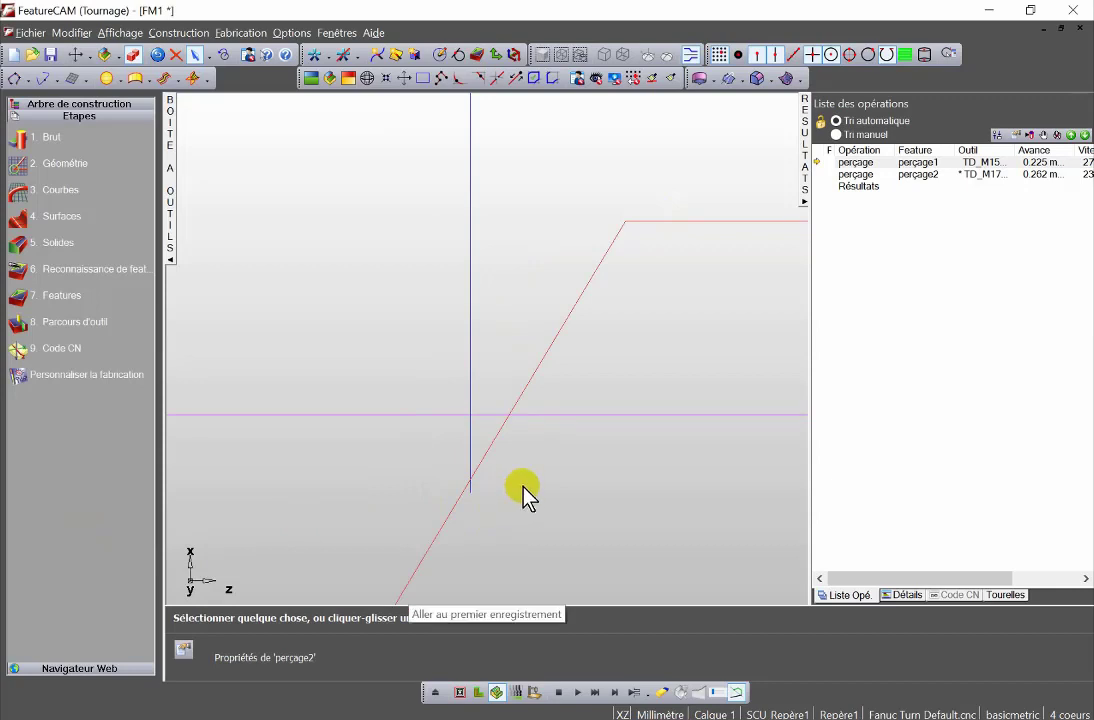
# Start a new turning feature of type Alésage, defined from a curve.
pyautogui.click(385, 79)
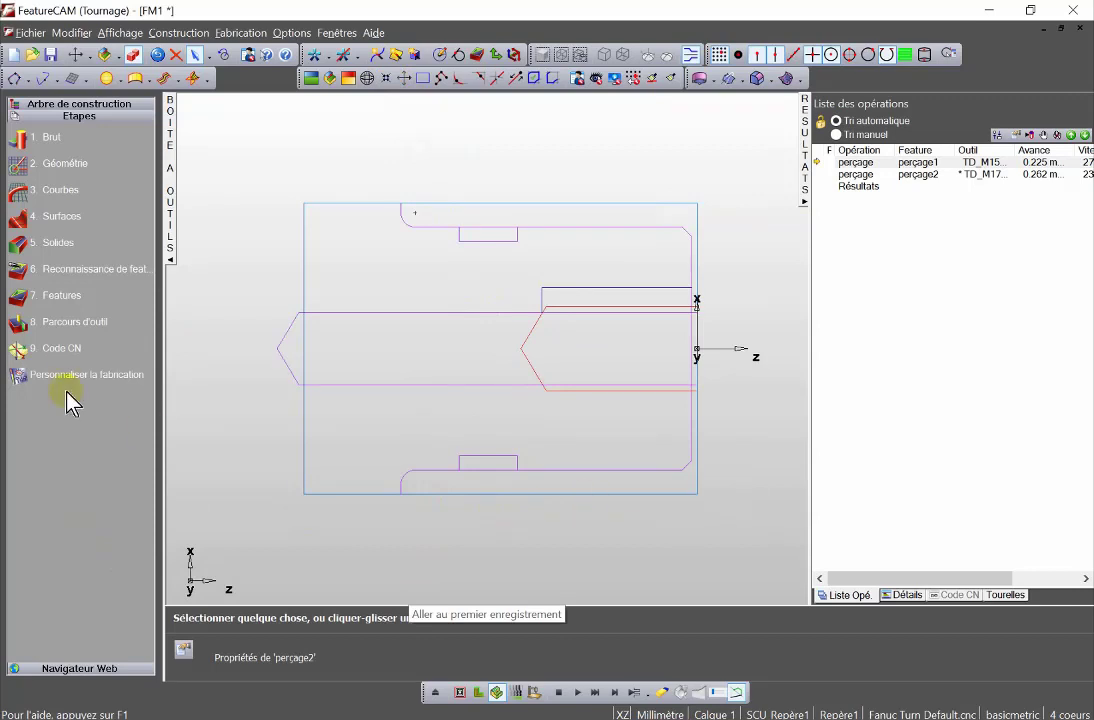
pyautogui.click(22, 305)
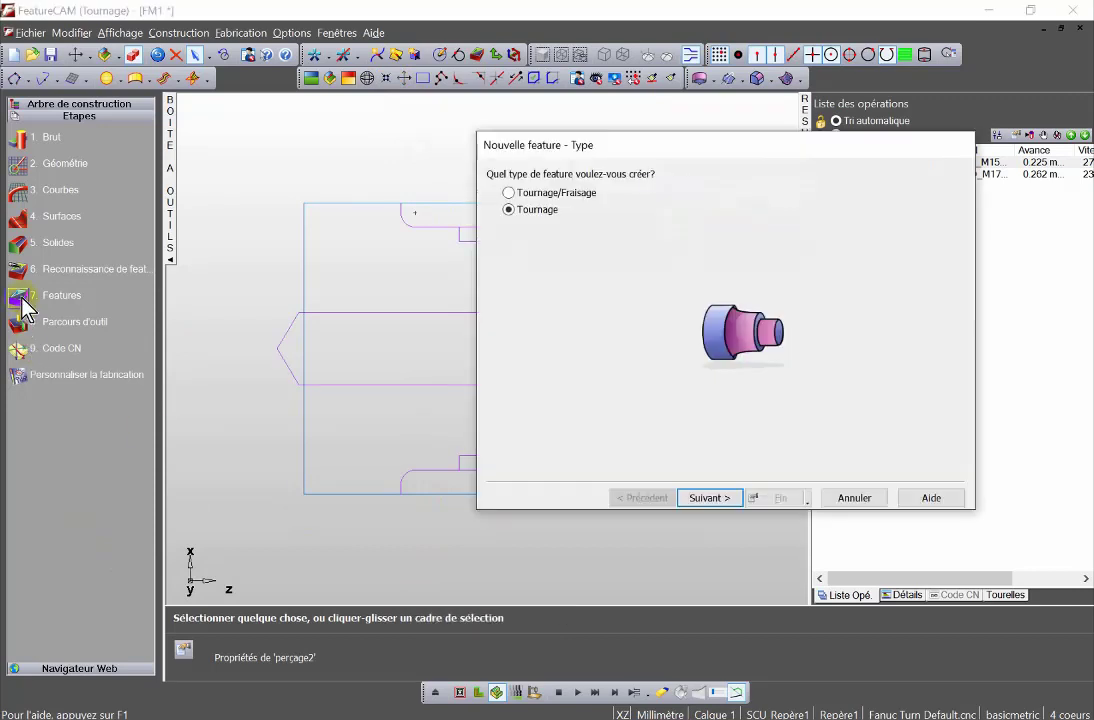
pyautogui.click(706, 498)
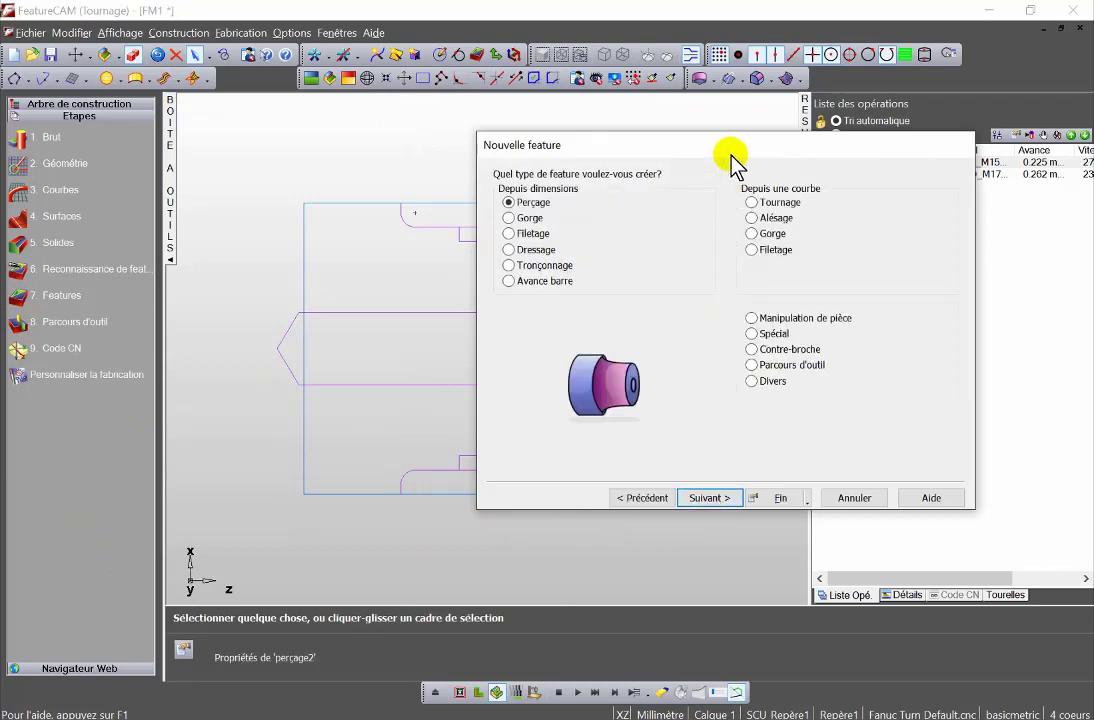
pyautogui.moveTo(733, 164); pyautogui.dragTo(583, 364)
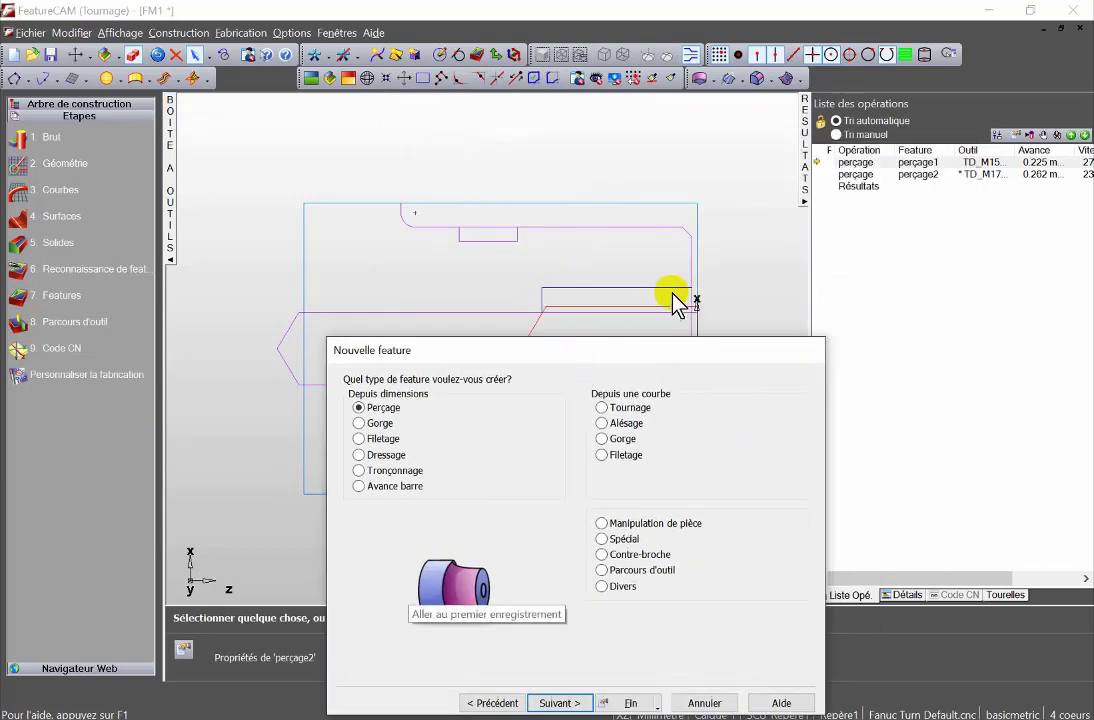
pyautogui.click(632, 425)
pyautogui.moveTo(624, 352); pyautogui.dragTo(648, 133)
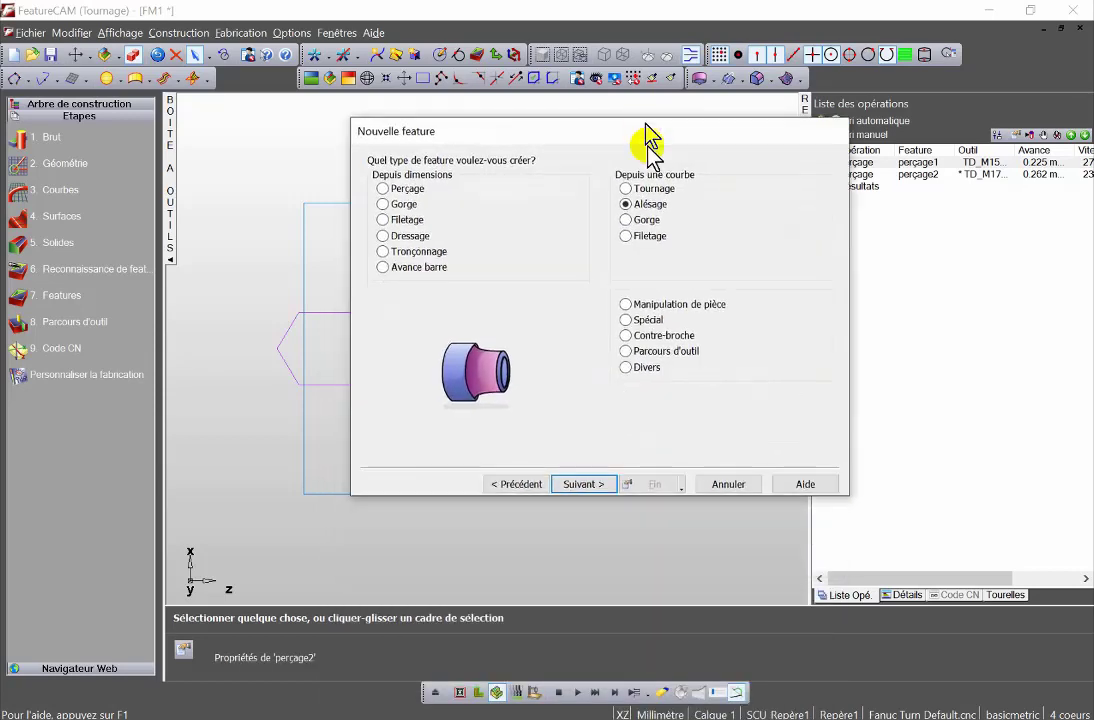
# Assign the alésage curve to the boring feature, create it and accept its default properties.
pyautogui.click(589, 486)
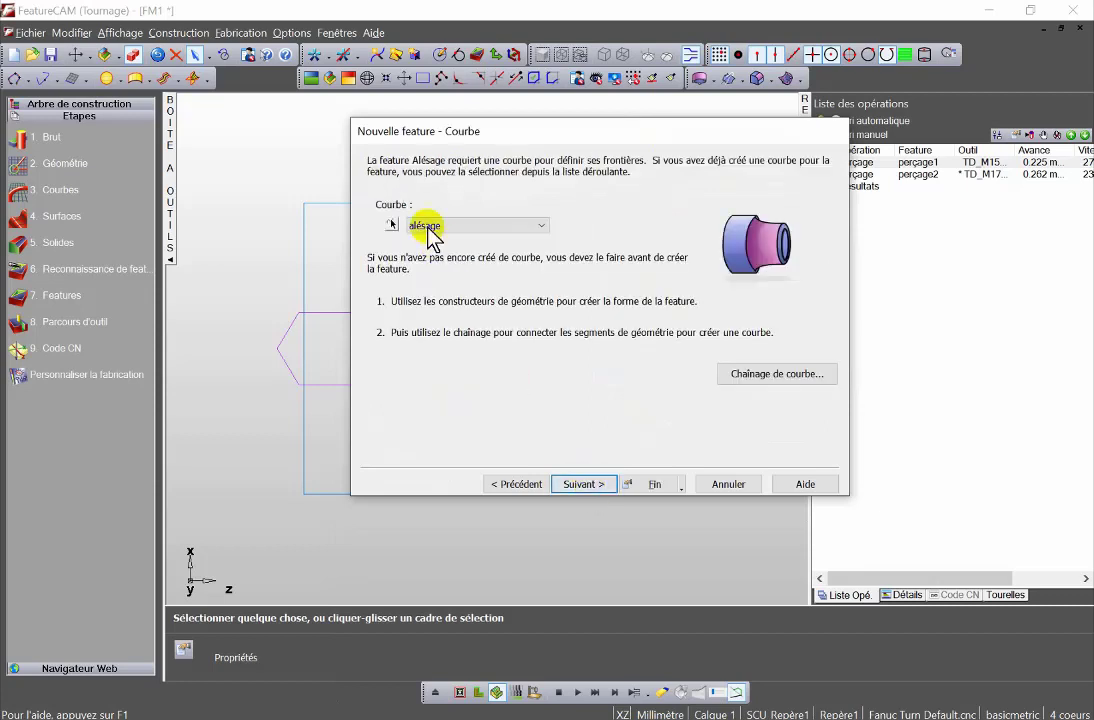
pyautogui.click(540, 225)
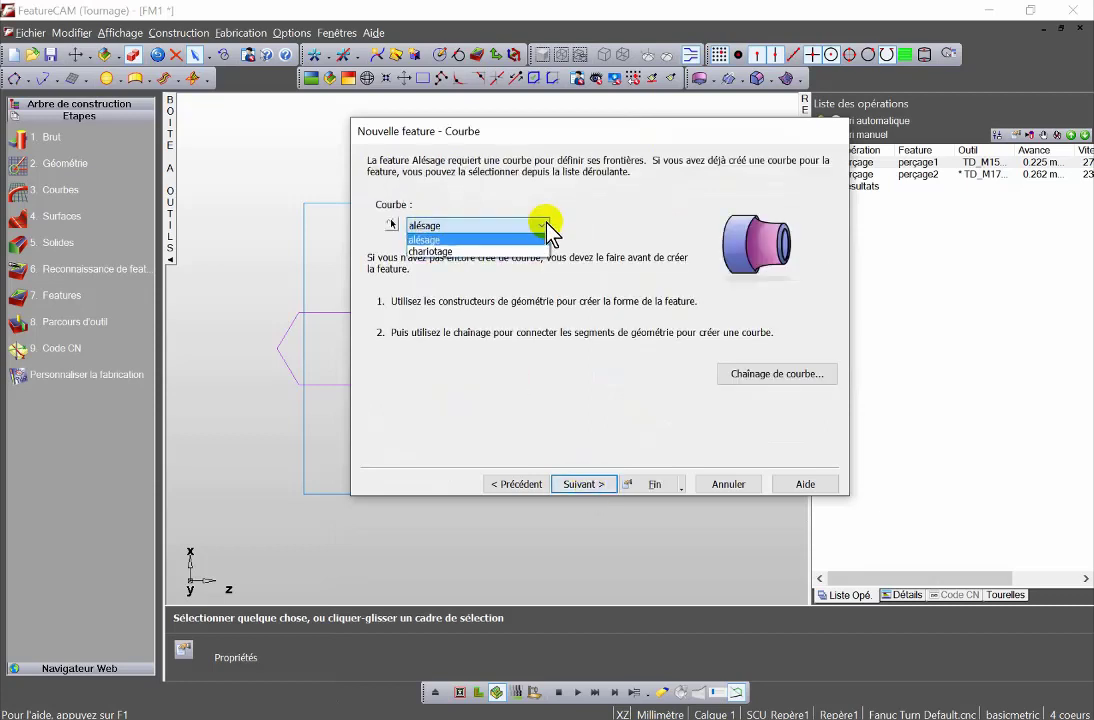
pyautogui.click(592, 232)
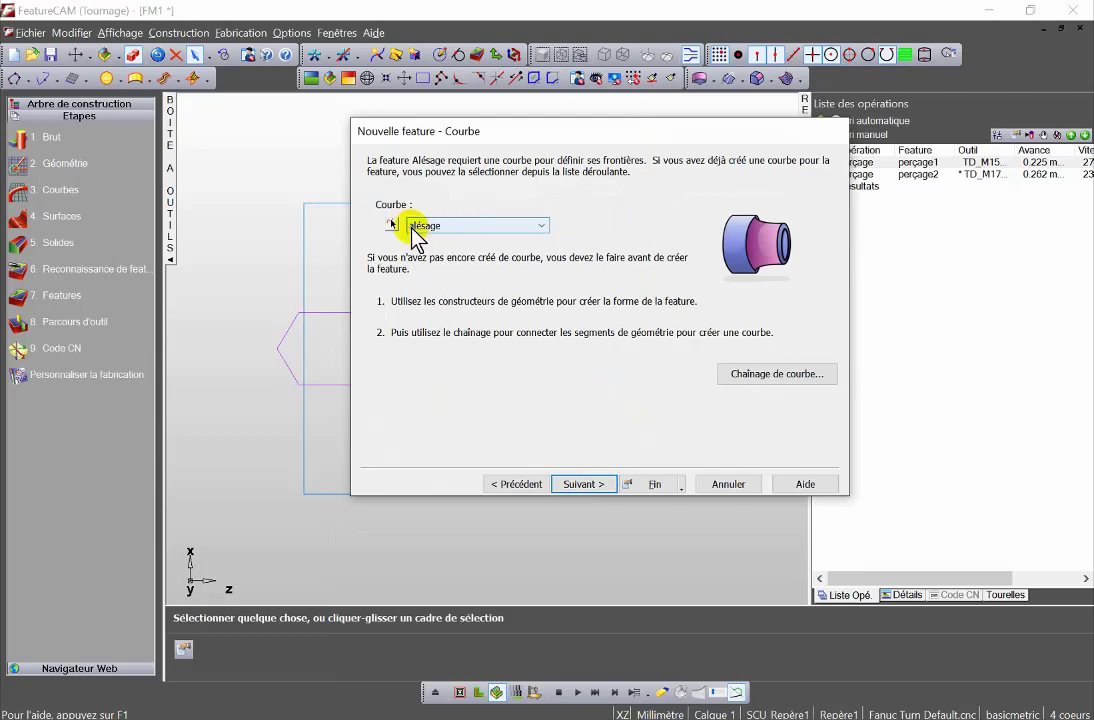
pyautogui.click(648, 486)
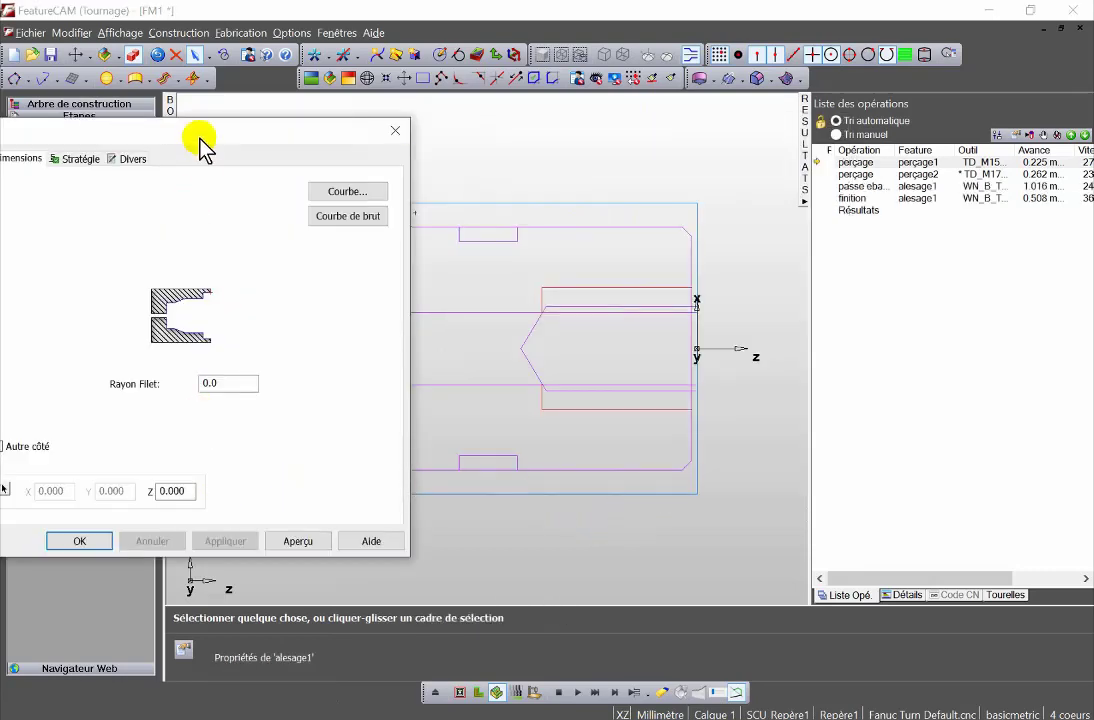
pyautogui.moveTo(200, 145); pyautogui.dragTo(490, 149)
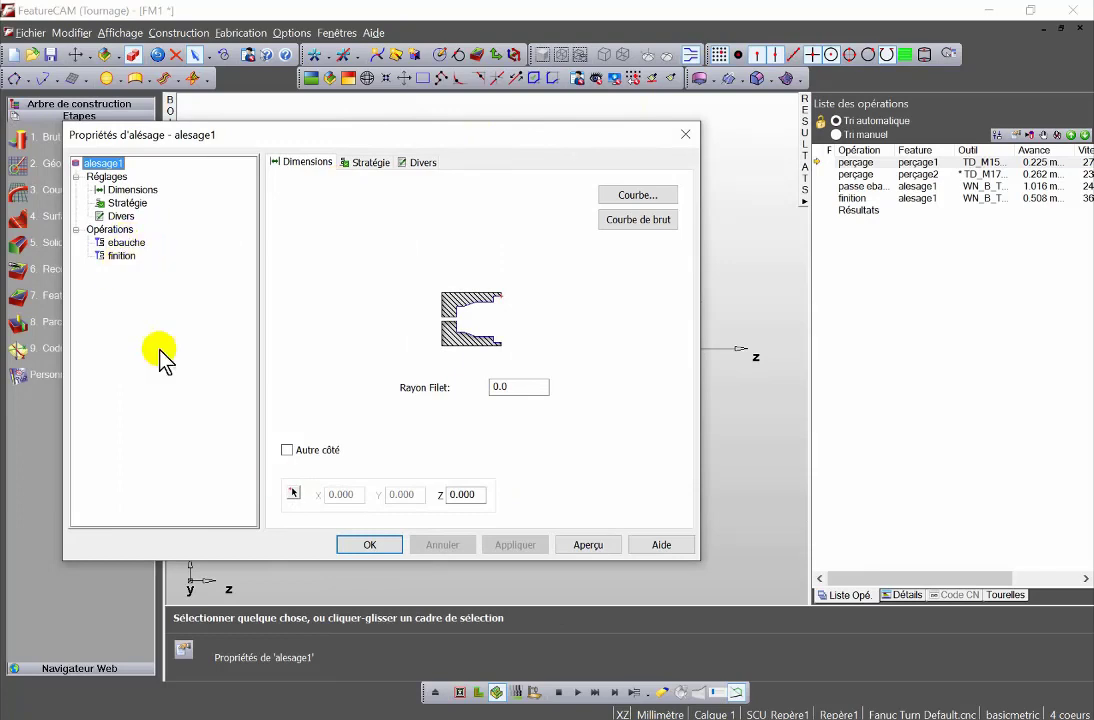
pyautogui.click(369, 548)
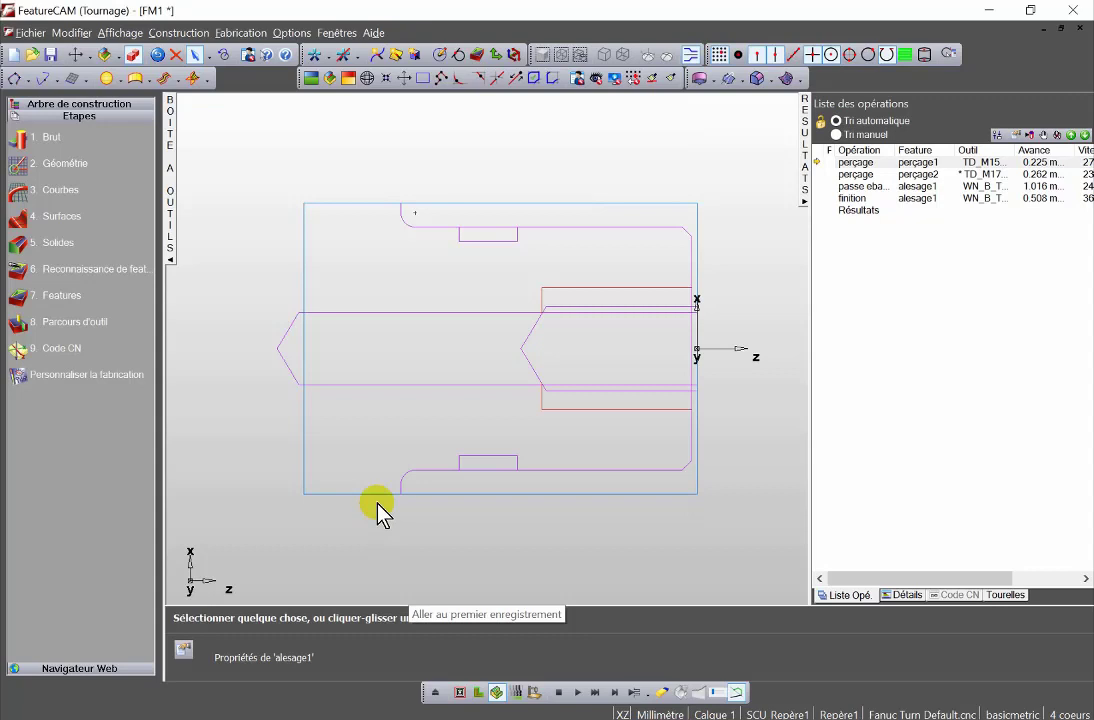
# Run the 3D machining simulation, inspect the sectioned part at an angle, replay it, and clear the simulation.
pyautogui.click(577, 692)
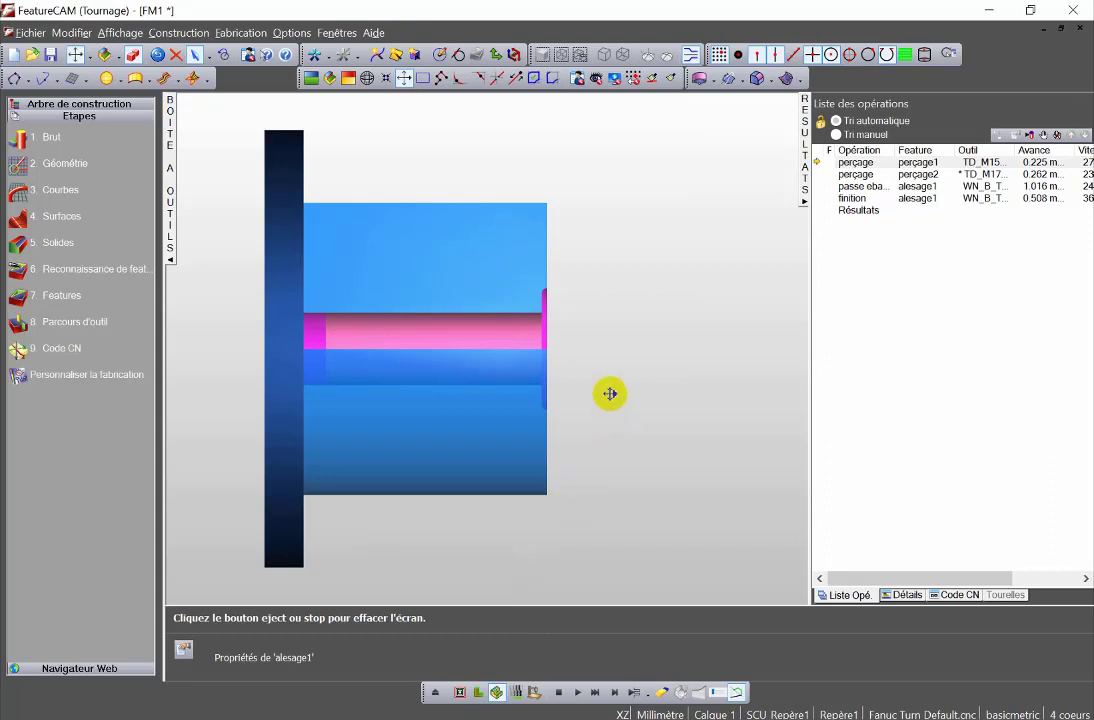
pyautogui.click(457, 297)
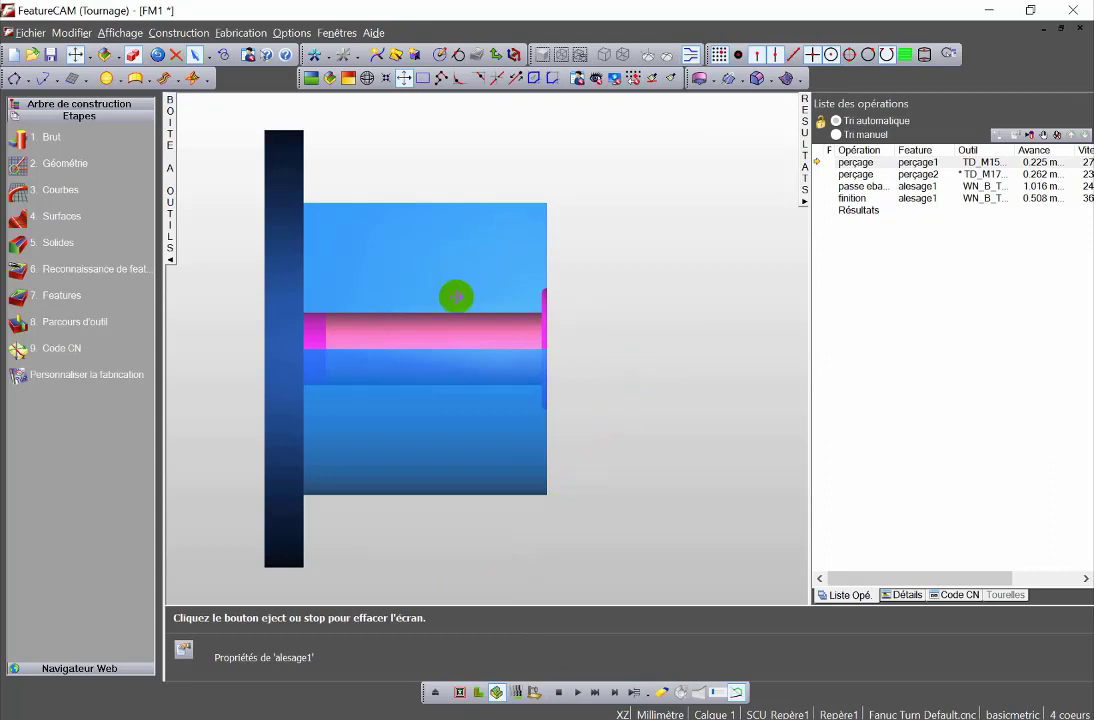
pyautogui.click(367, 78)
pyautogui.moveTo(683, 308); pyautogui.dragTo(549, 318)
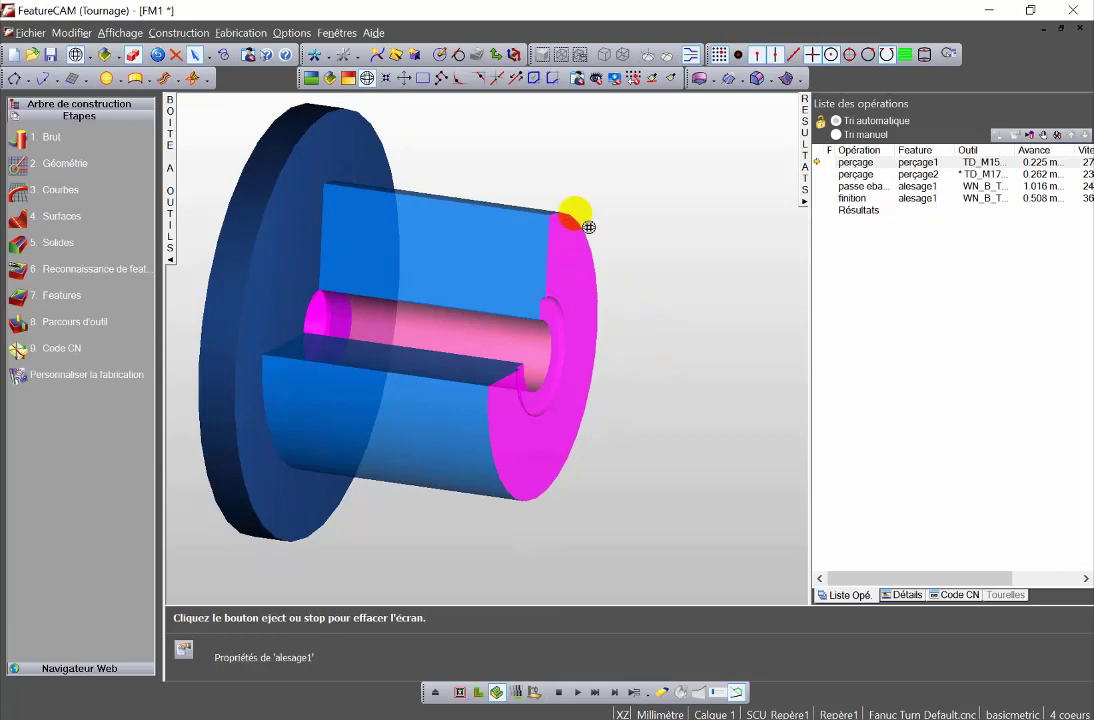
pyautogui.click(578, 692)
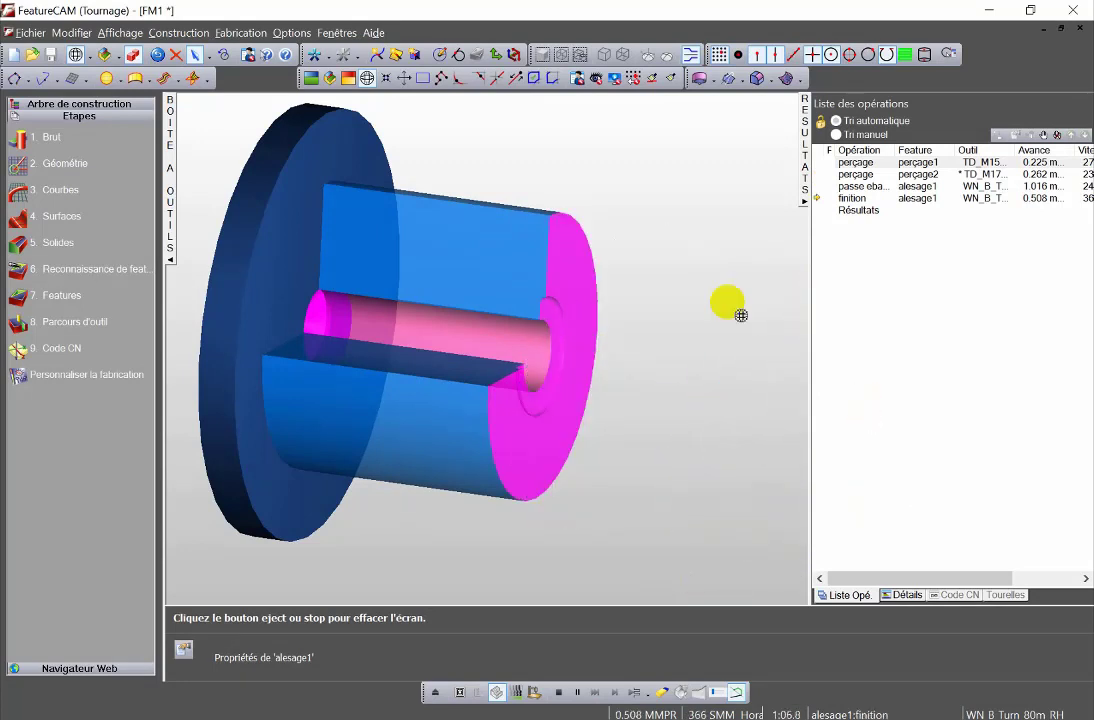
pyautogui.click(558, 692)
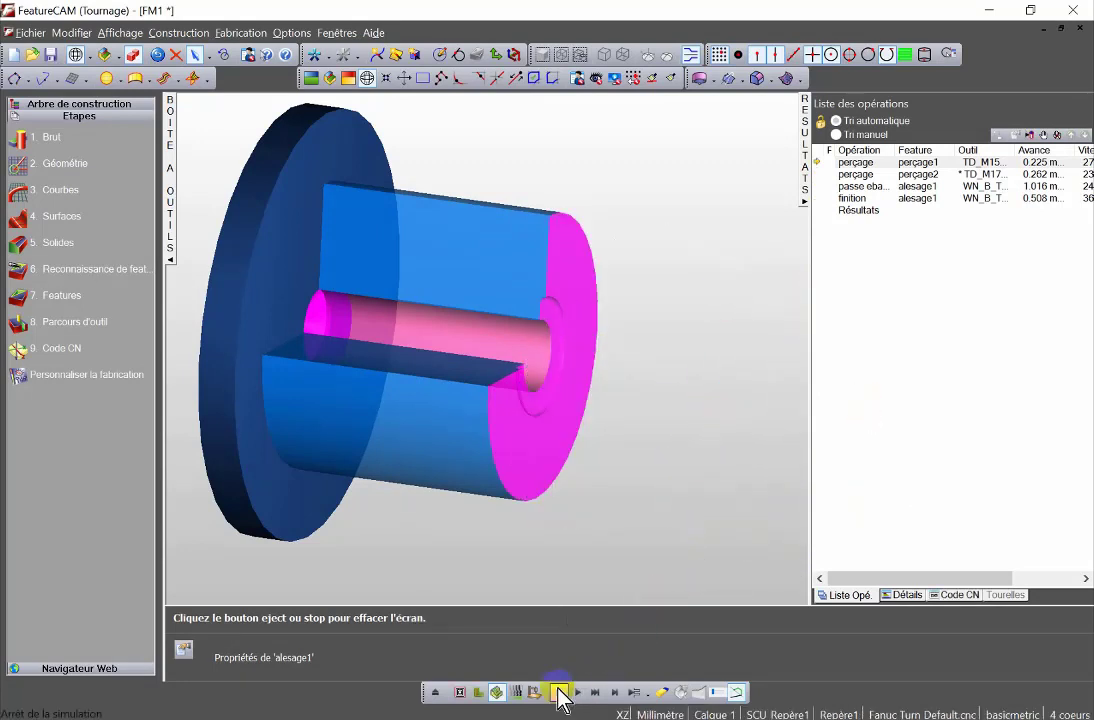
pyautogui.click(558, 692)
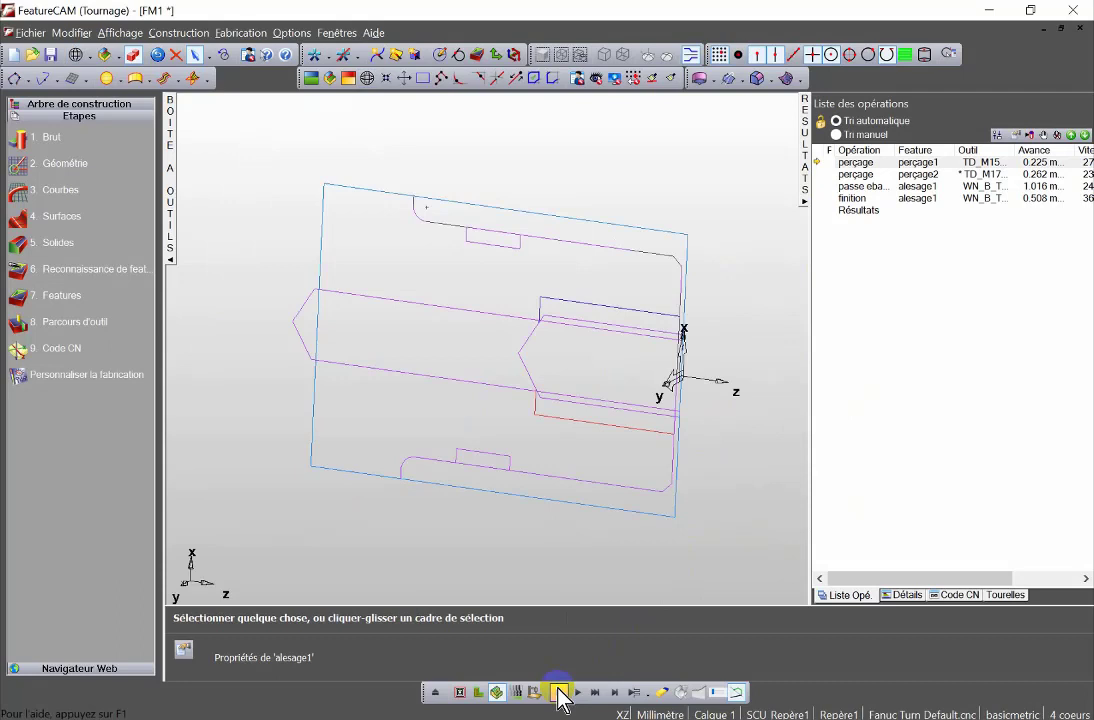
# Examine the boring tools offered for the alesage1 roughing operation, preview the first copied tool, and close the feature properties.
pyautogui.doubleClick(597, 312)
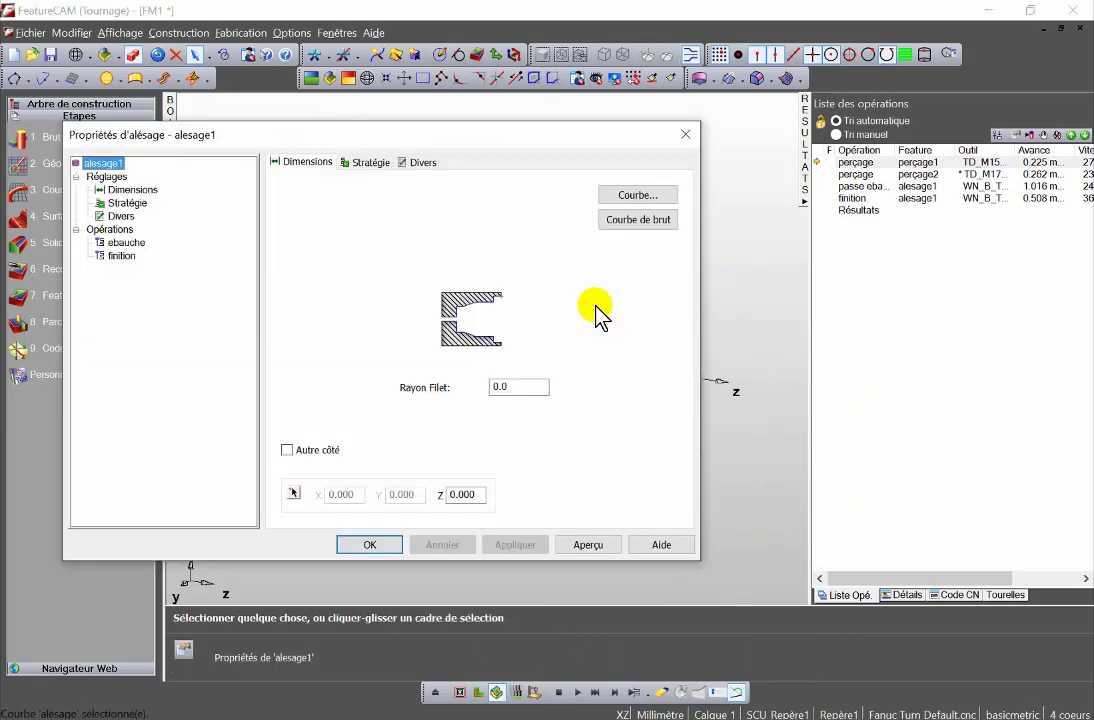
pyautogui.moveTo(125, 256); pyautogui.dragTo(133, 253)
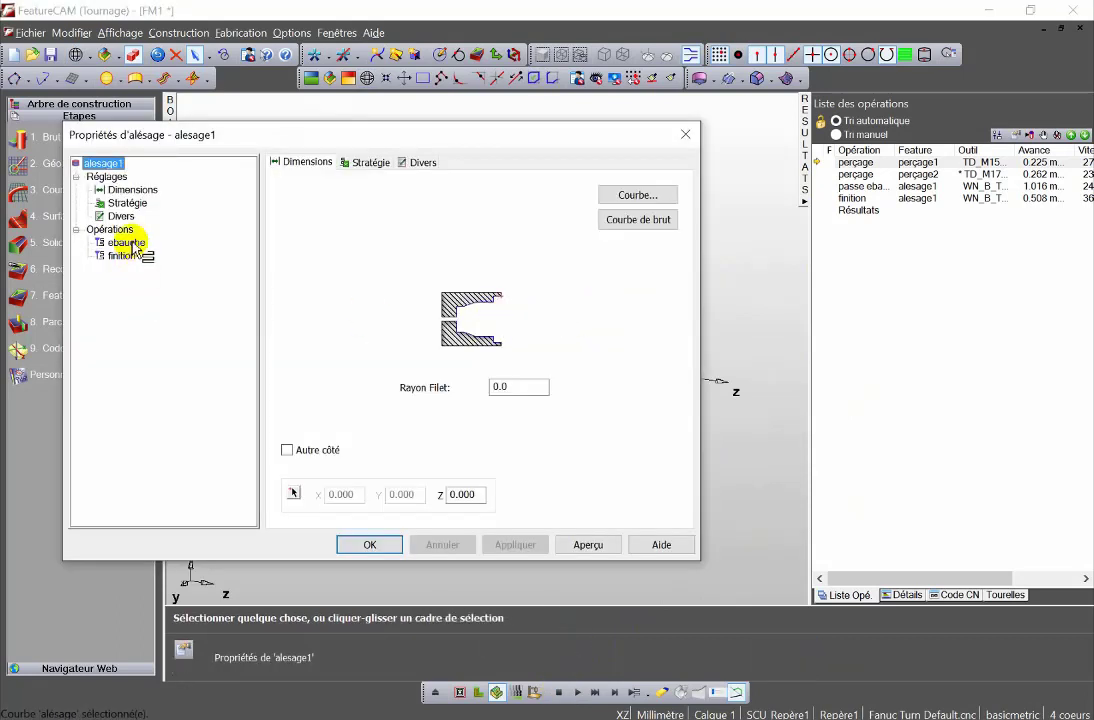
pyautogui.click(128, 243)
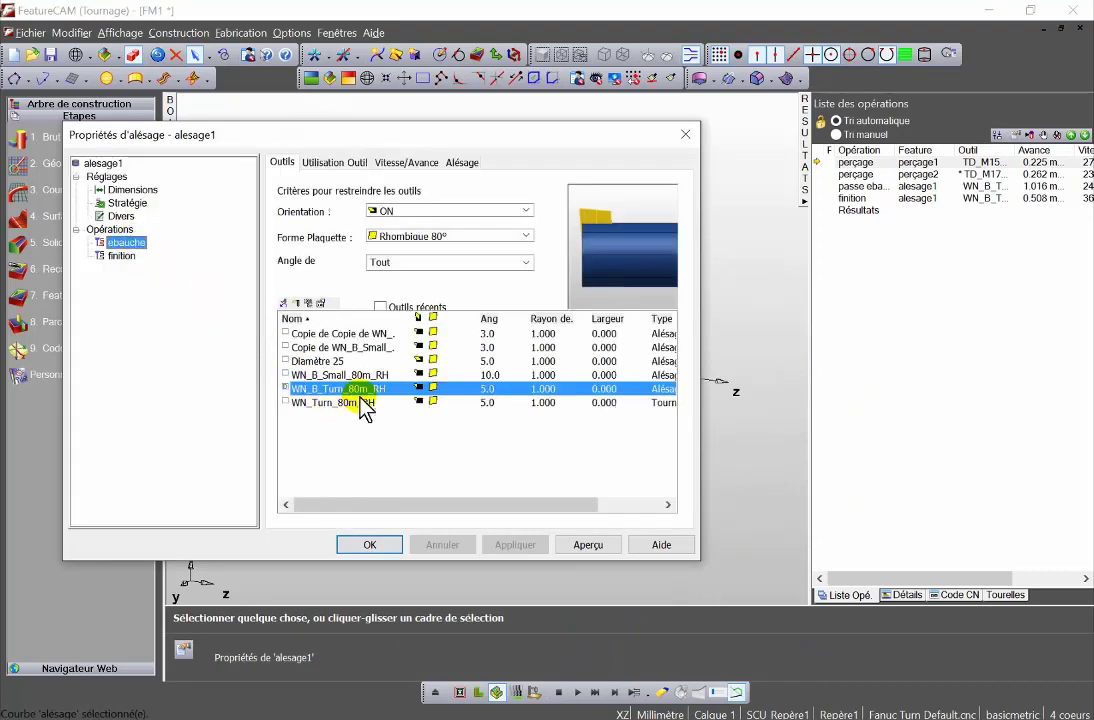
pyautogui.click(353, 334)
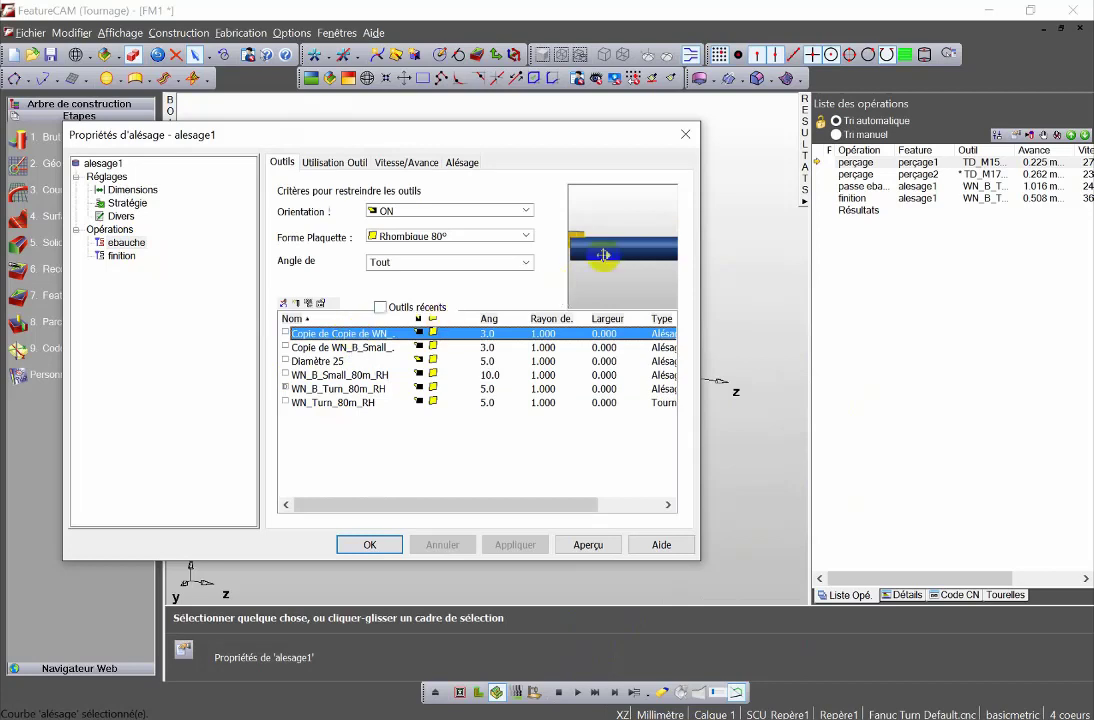
pyautogui.click(686, 134)
# Open the properties of the WN_B_Turn_80m_RH tool used for the alesage1 roughing operation.
pyautogui.doubleClick(555, 310)
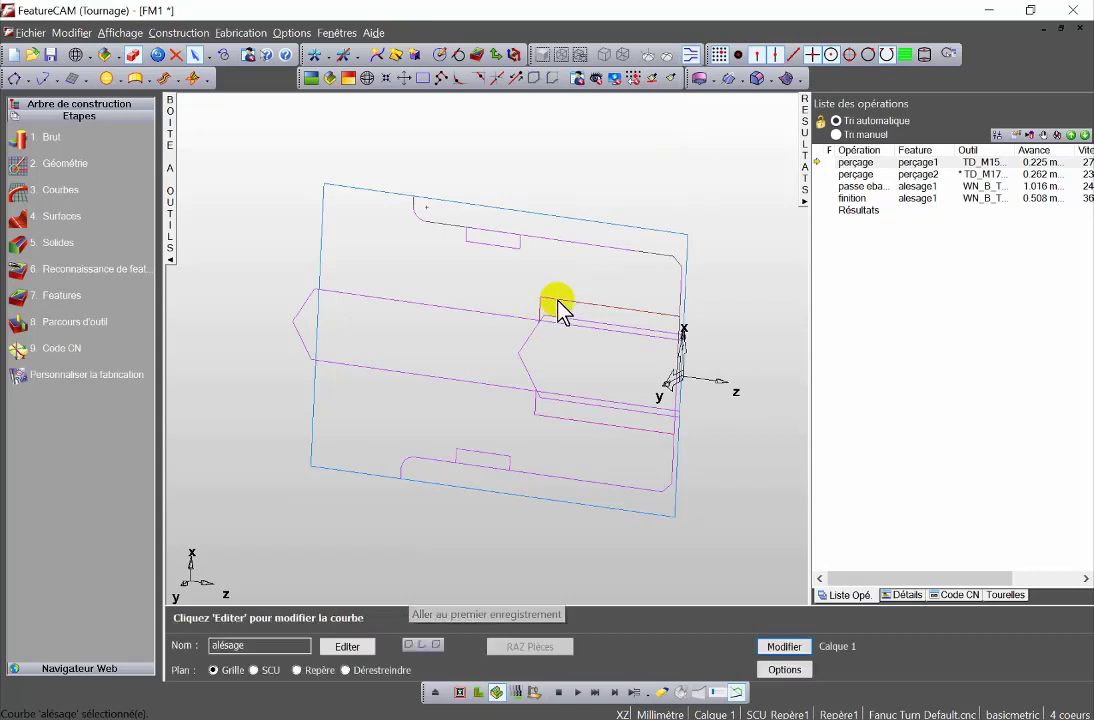
pyautogui.moveTo(127, 243); pyautogui.dragTo(137, 248)
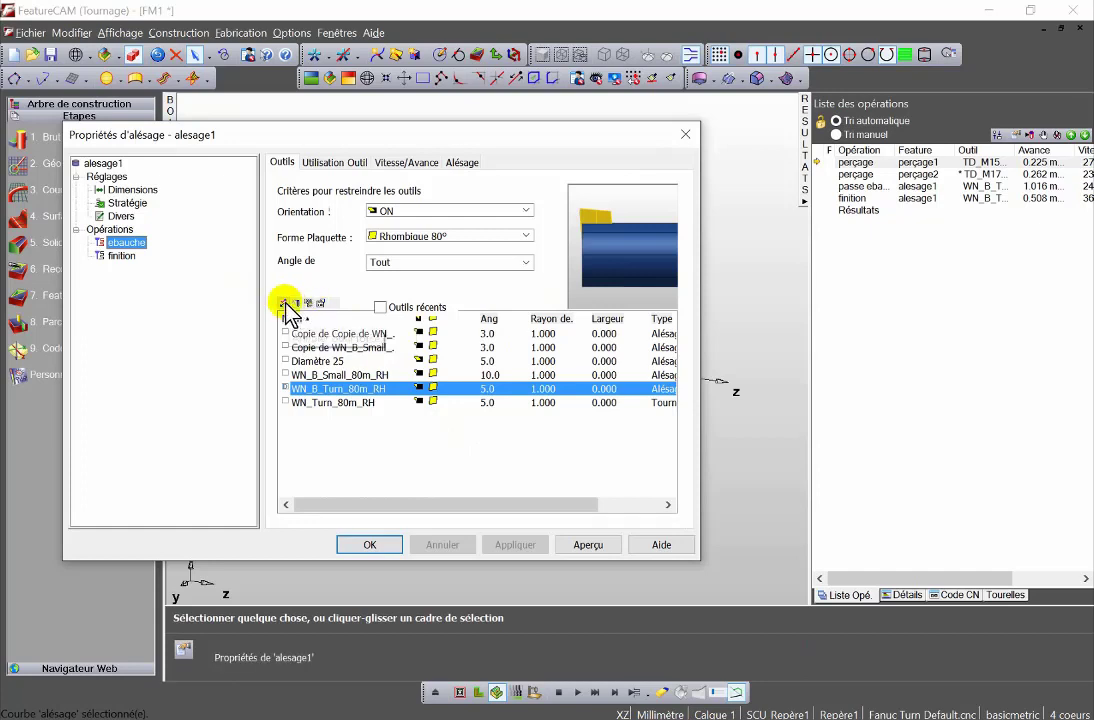
pyautogui.click(321, 303)
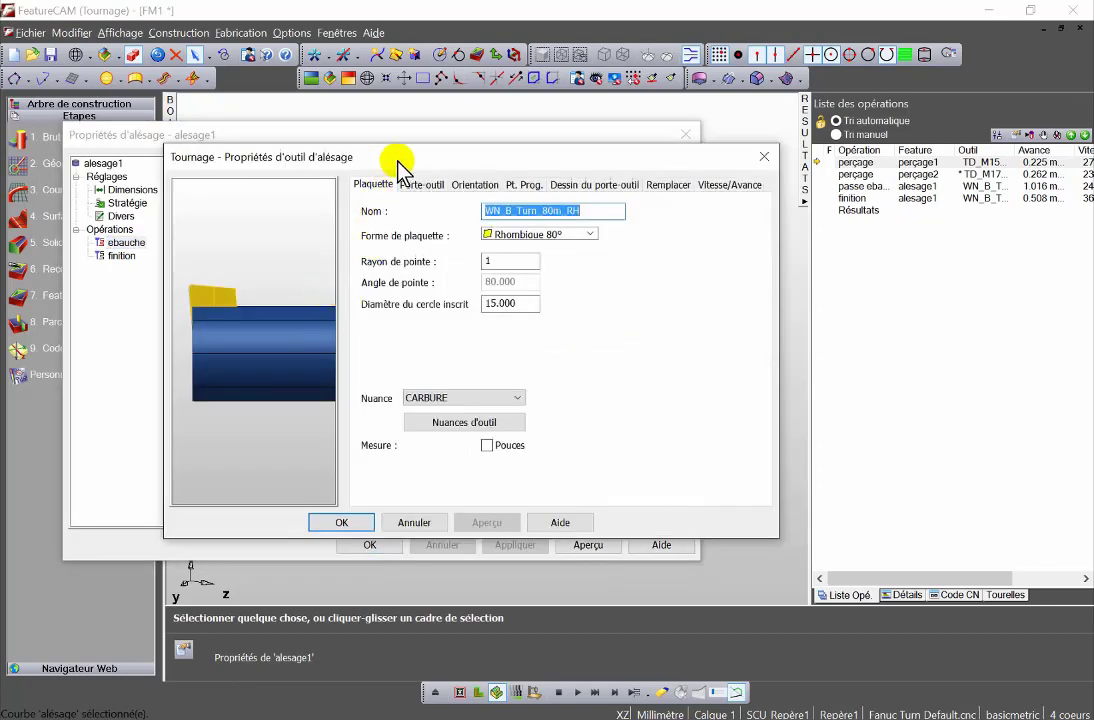
pyautogui.moveTo(395, 160); pyautogui.dragTo(465, 157)
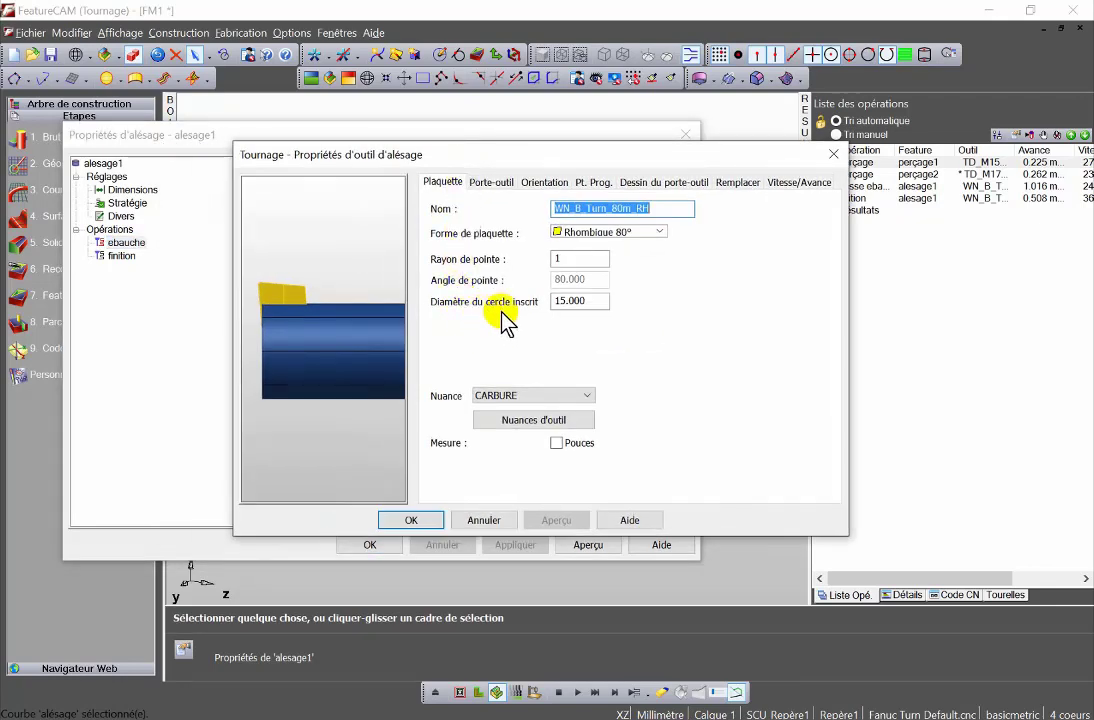
# Try an inscribed circle diameter of 8 mm for the insert, preview it, and restore it to 15 mm.
pyautogui.click(600, 300)
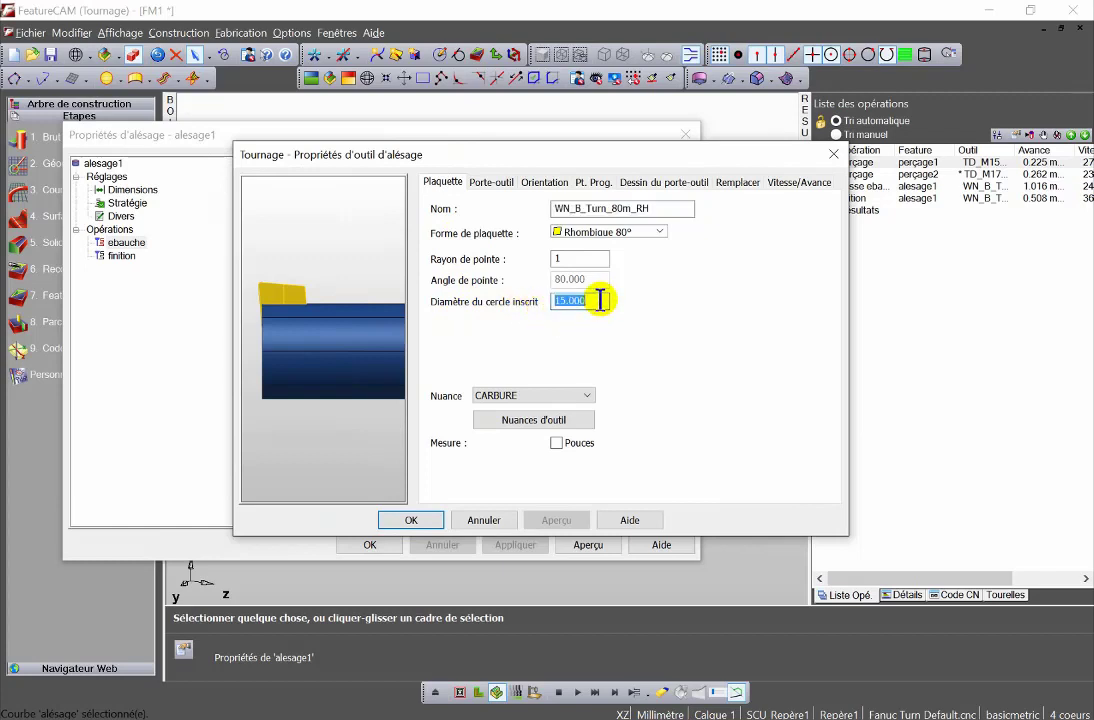
pyautogui.write('8')
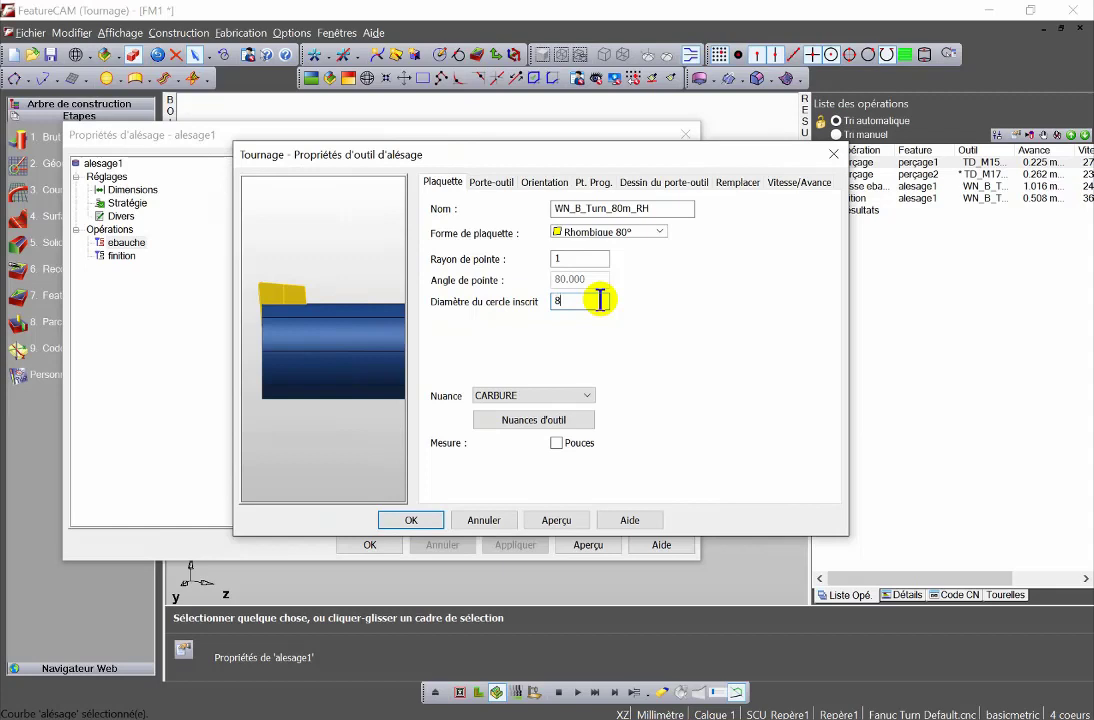
pyautogui.click(563, 519)
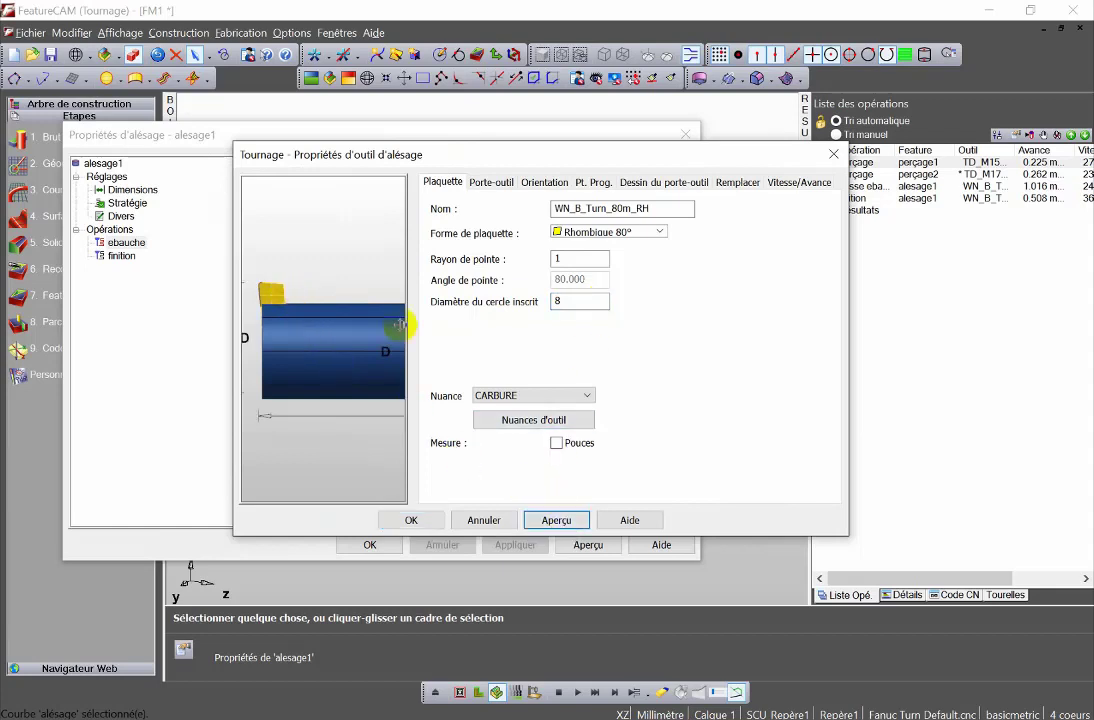
pyautogui.doubleClick(568, 302)
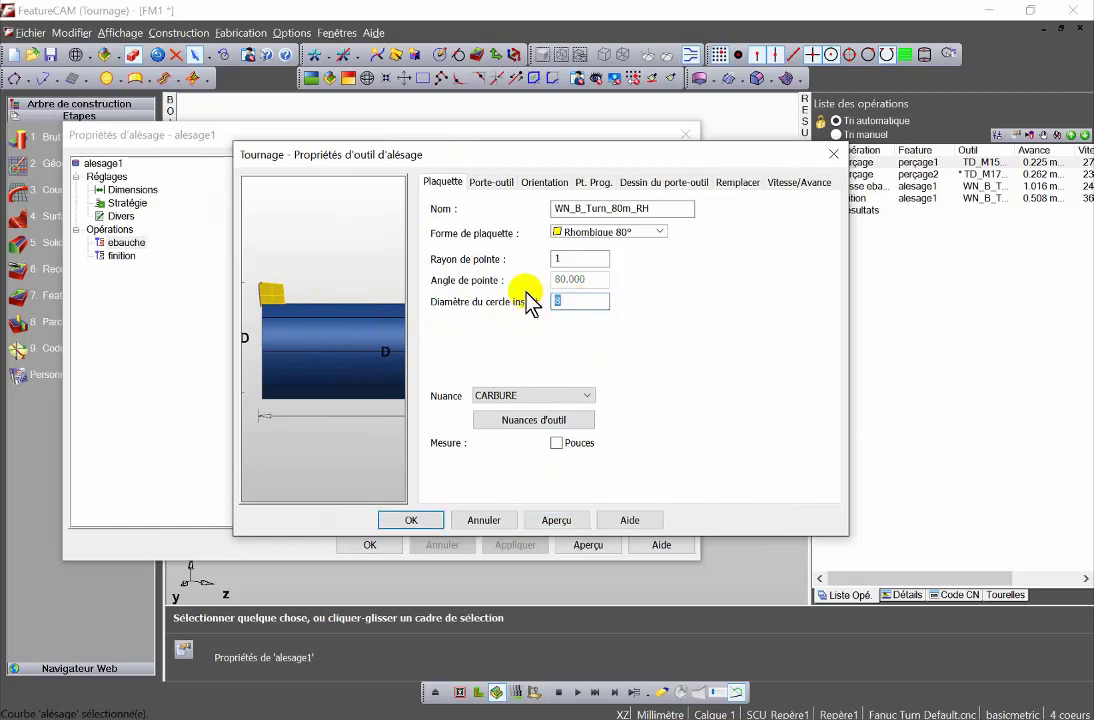
pyautogui.click(556, 519)
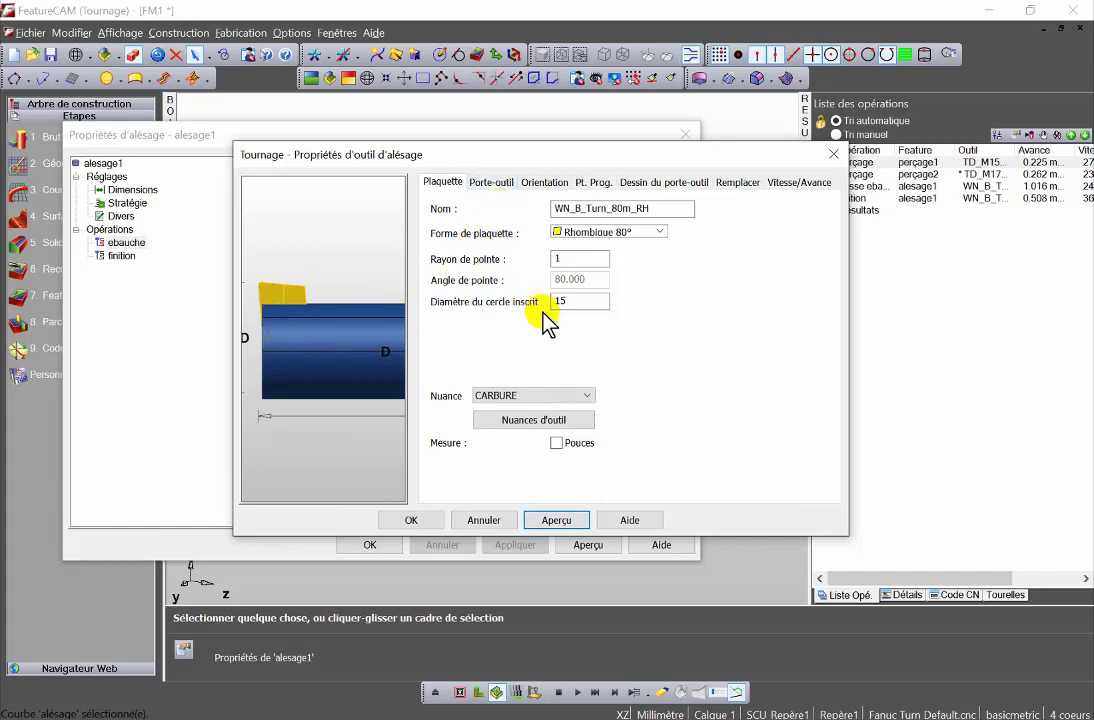
# Set the boring tool holder's body diameter (D) to 12 mm and preview the tool geometry.
pyautogui.click(492, 183)
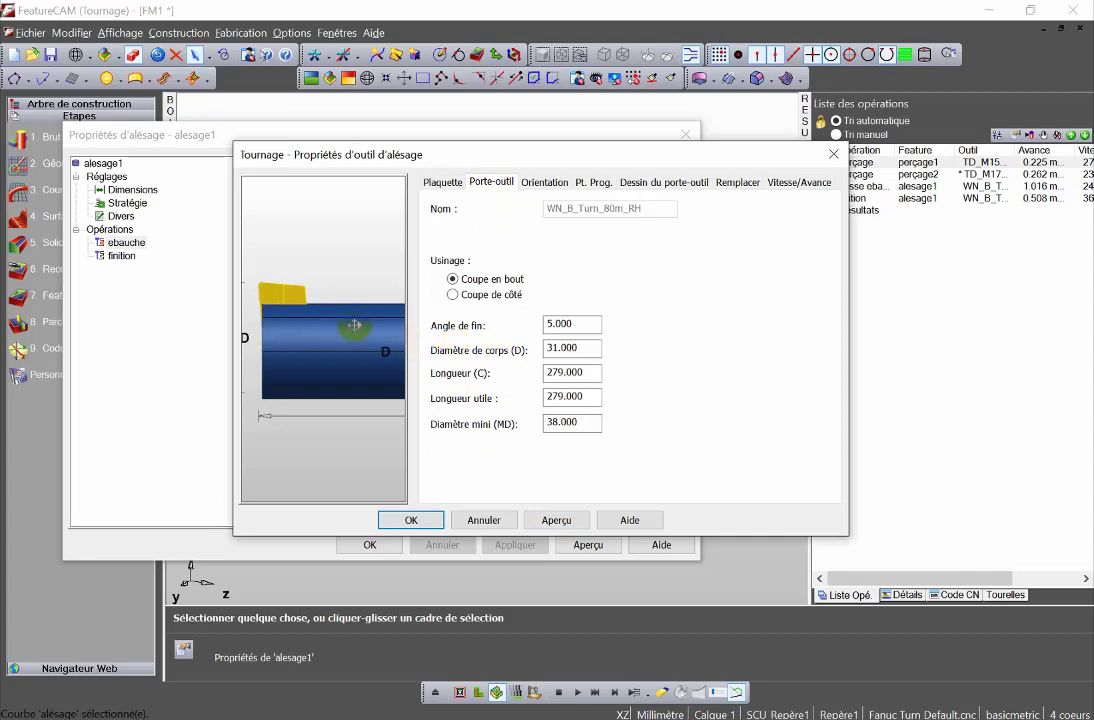
pyautogui.click(289, 367)
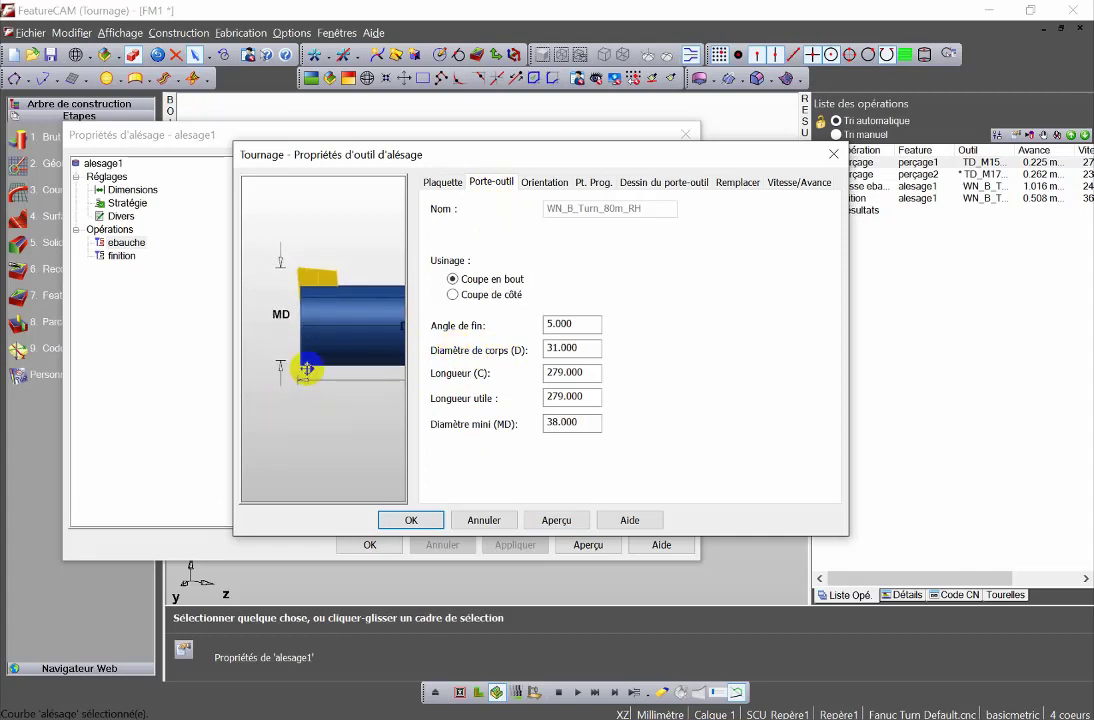
pyautogui.moveTo(354, 335); pyautogui.dragTo(372, 387)
pyautogui.moveTo(256, 248); pyautogui.dragTo(289, 308)
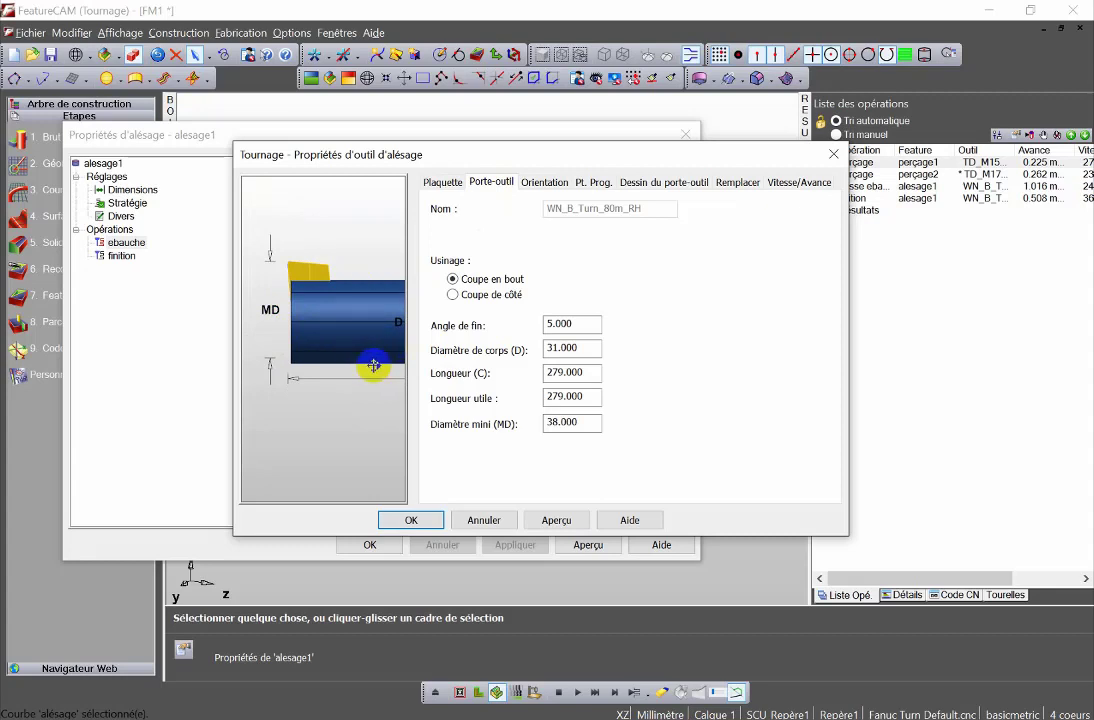
pyautogui.moveTo(373, 366); pyautogui.dragTo(312, 333)
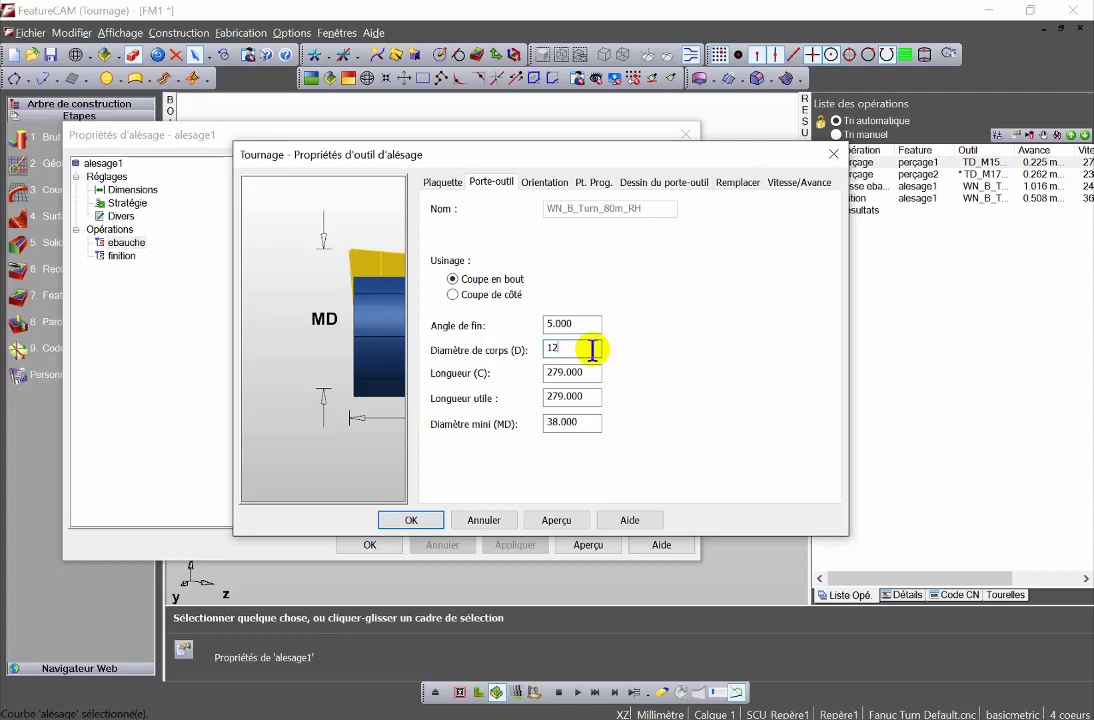
pyautogui.click(557, 520)
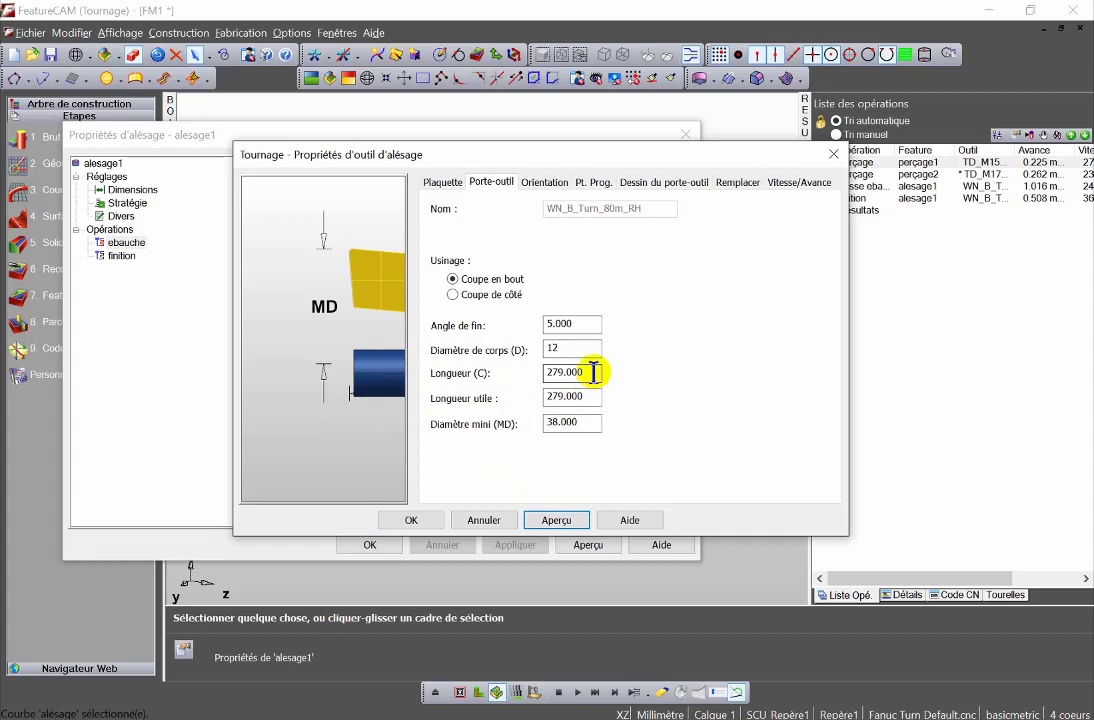
# Set the boring tool holder's minimum diameter (MD) to 14 mm and preview the tool geometry.
pyautogui.moveTo(594, 372); pyautogui.dragTo(543, 372)
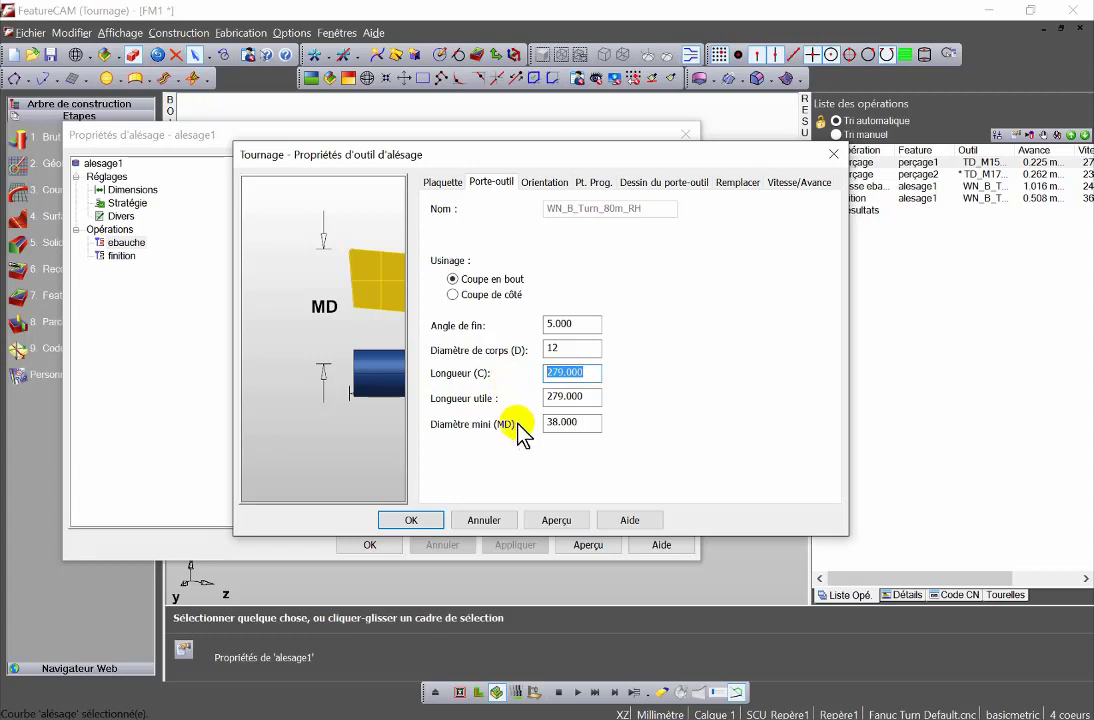
pyautogui.click(586, 422)
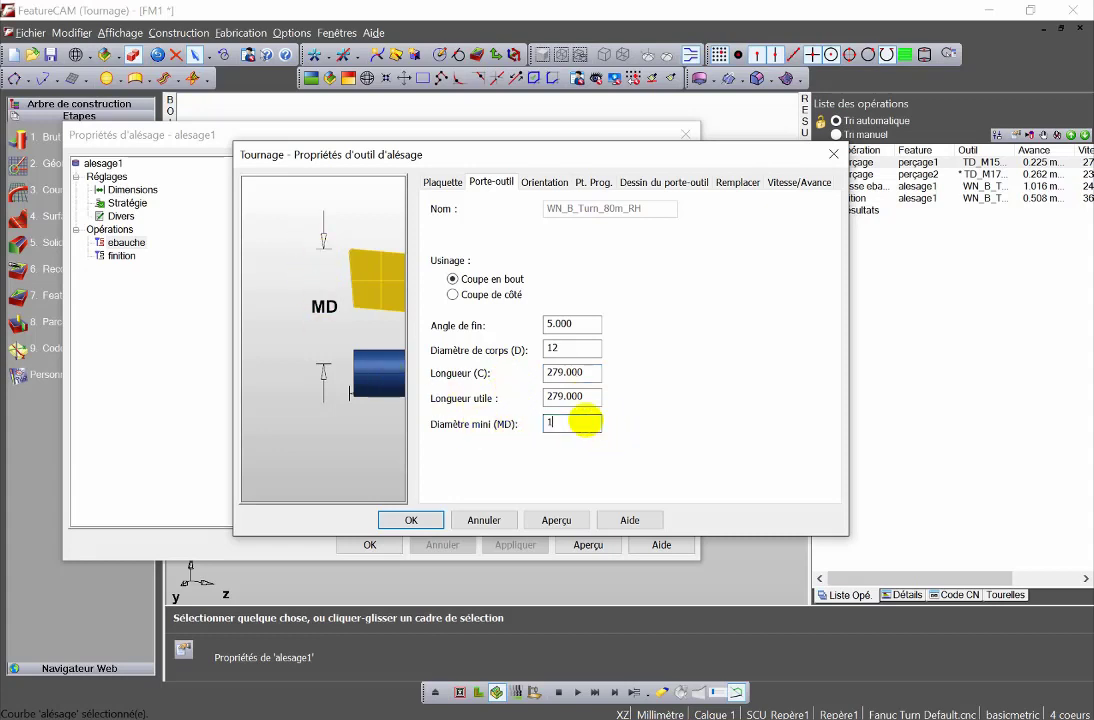
pyautogui.click(557, 521)
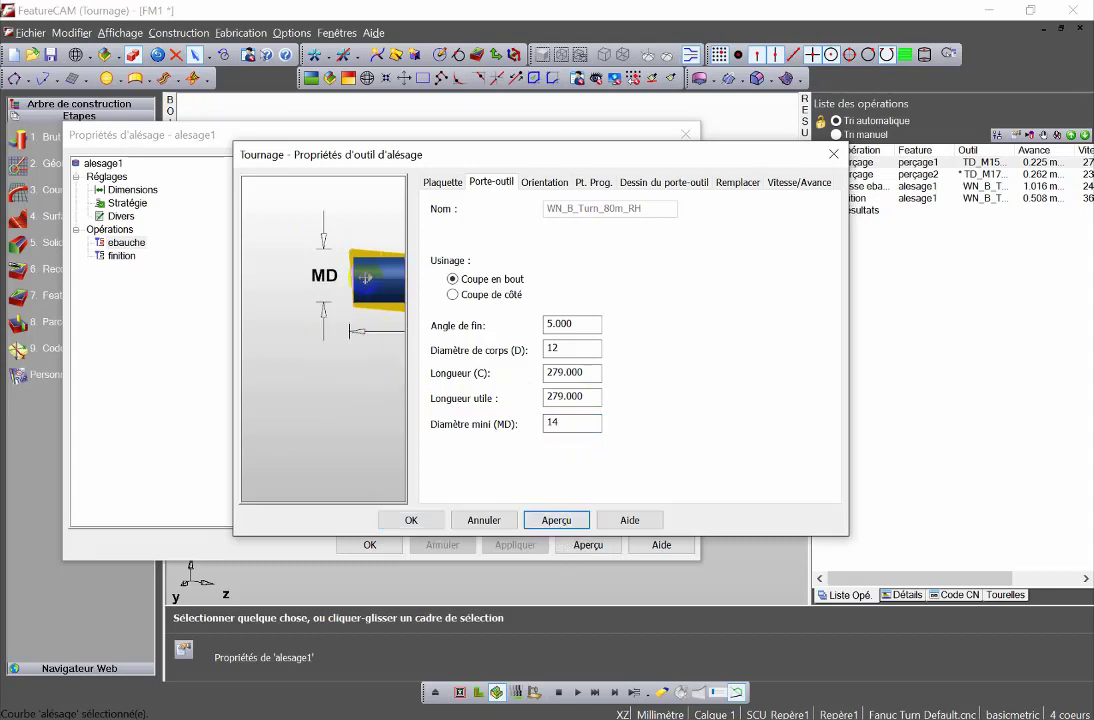
pyautogui.moveTo(373, 285); pyautogui.dragTo(348, 373)
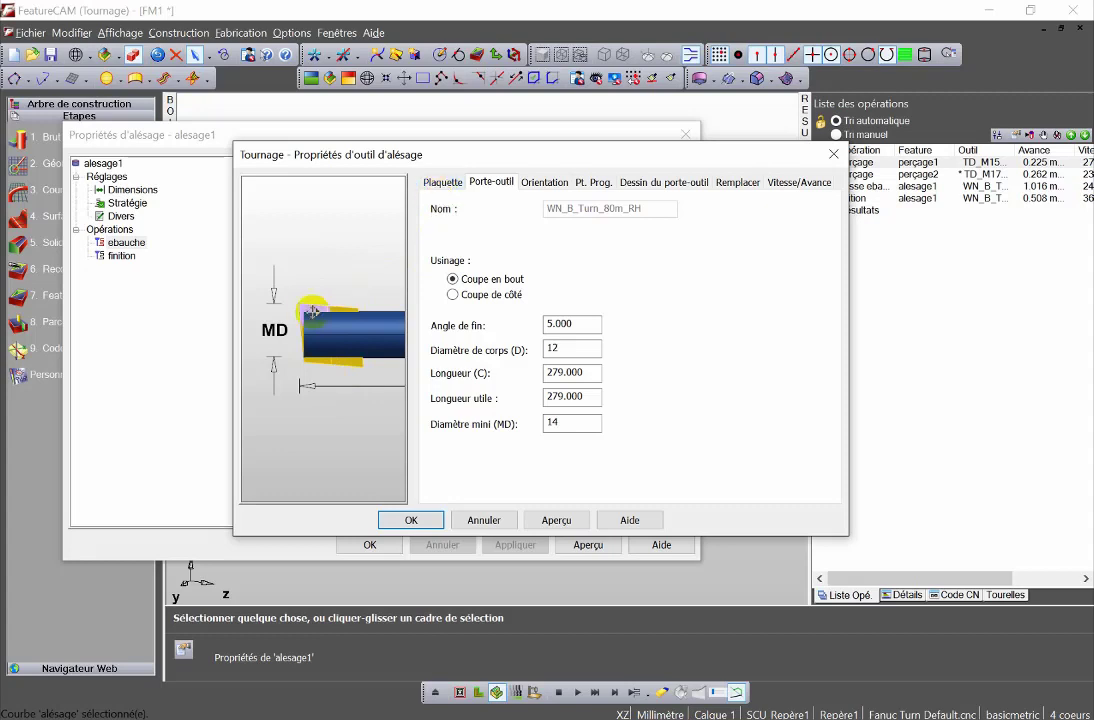
pyautogui.moveTo(303, 302); pyautogui.dragTo(352, 366)
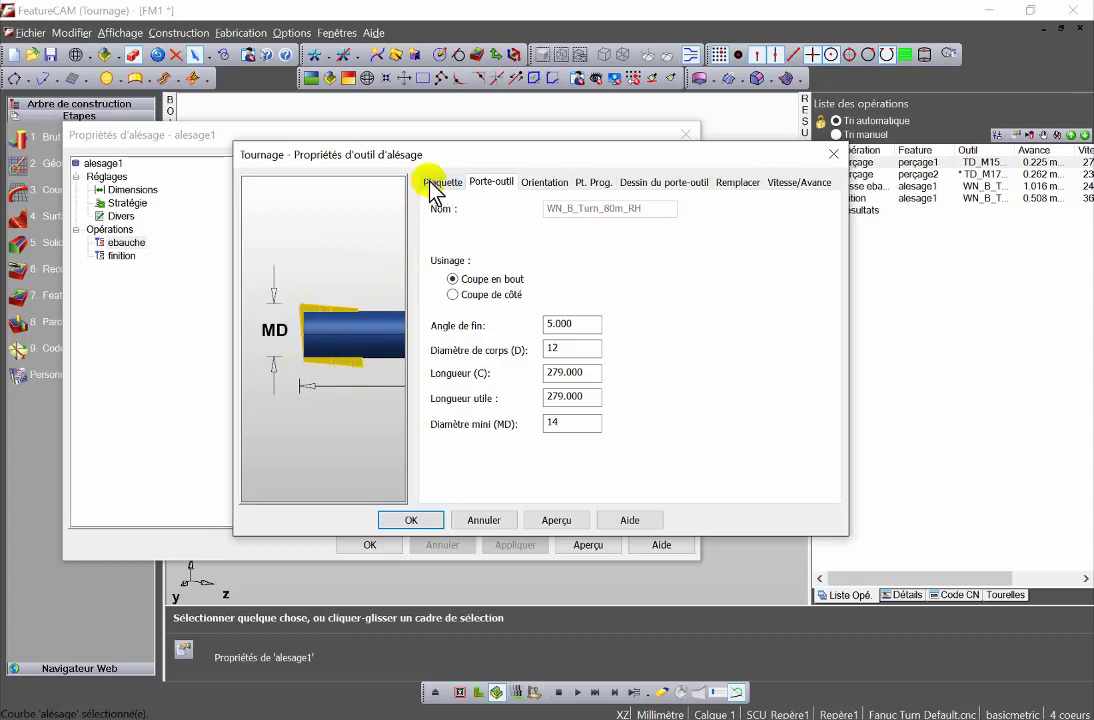
# Set the insert's inscribed circle diameter to 6 mm and preview the boring tool.
pyautogui.click(437, 183)
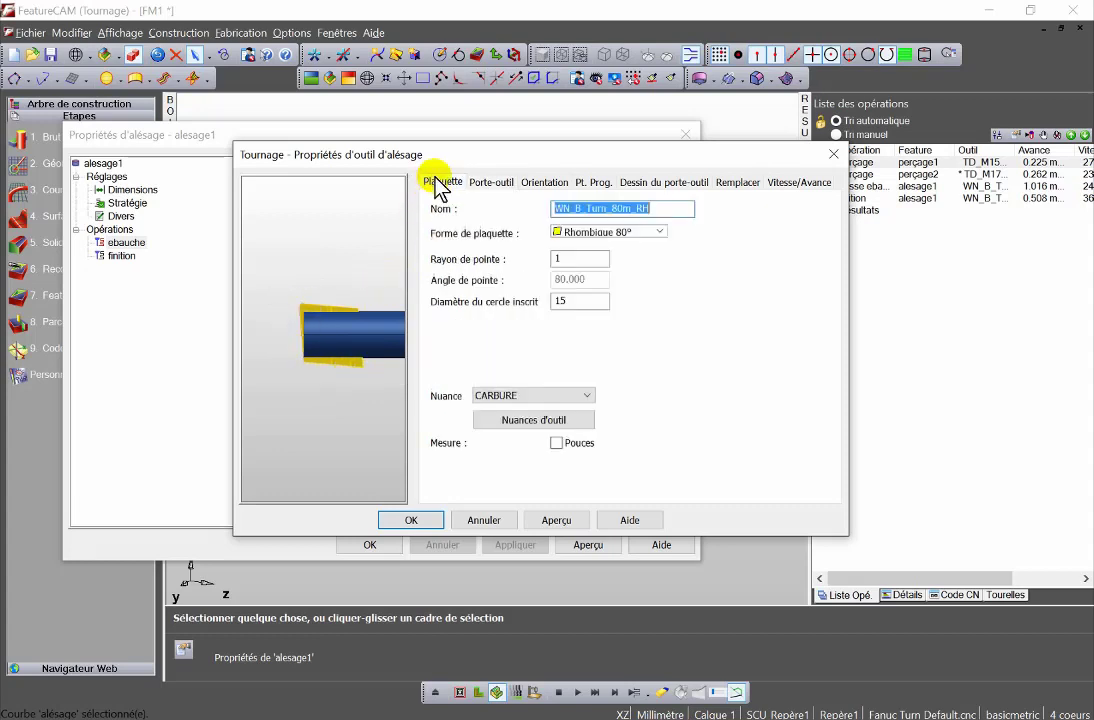
pyautogui.doubleClick(580, 300)
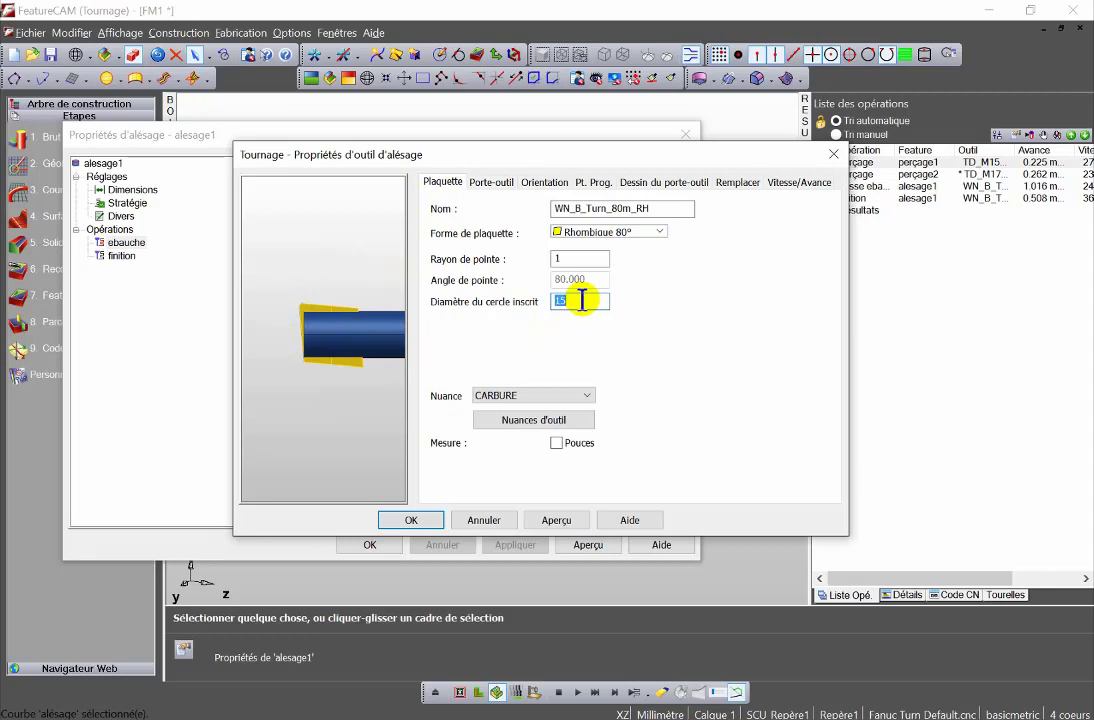
pyautogui.click(556, 520)
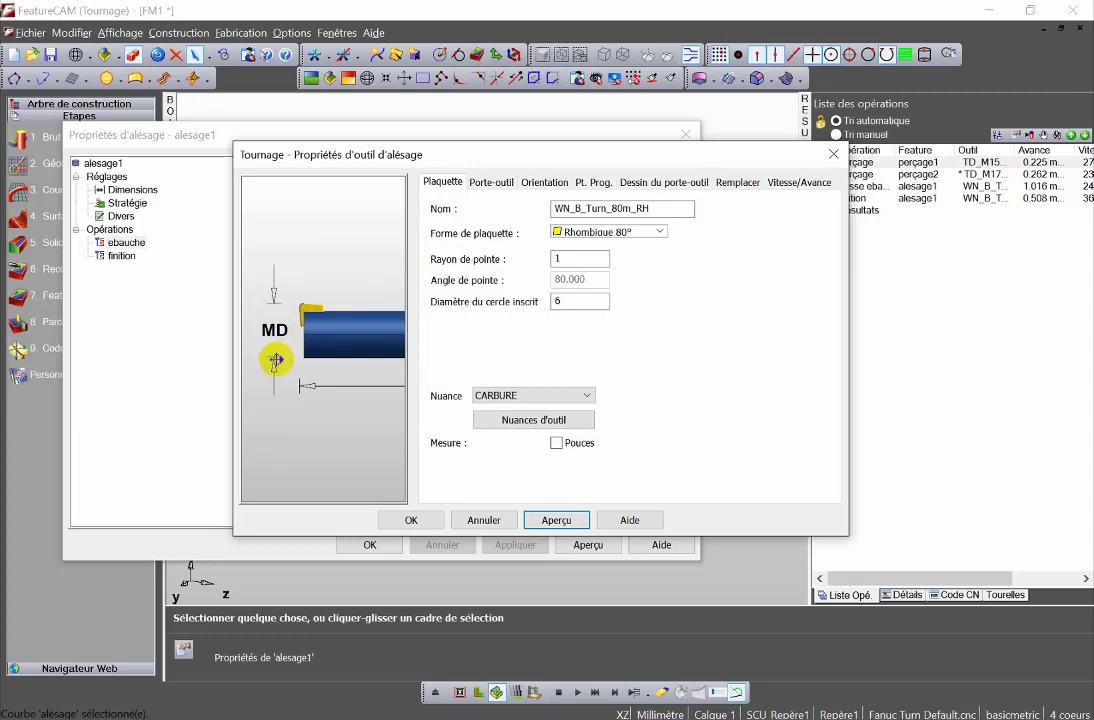
# Check the holder settings, accept the edited tool as the override for the alesage1 roughing operation, and close the feature properties.
pyautogui.click(492, 183)
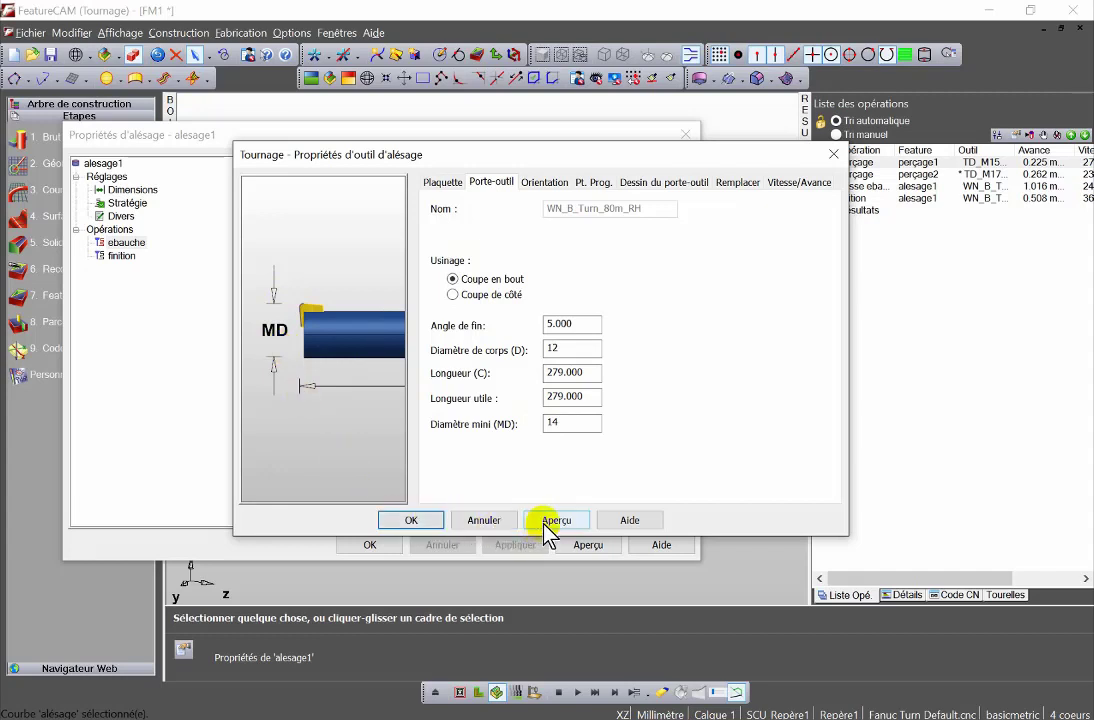
pyautogui.click(415, 520)
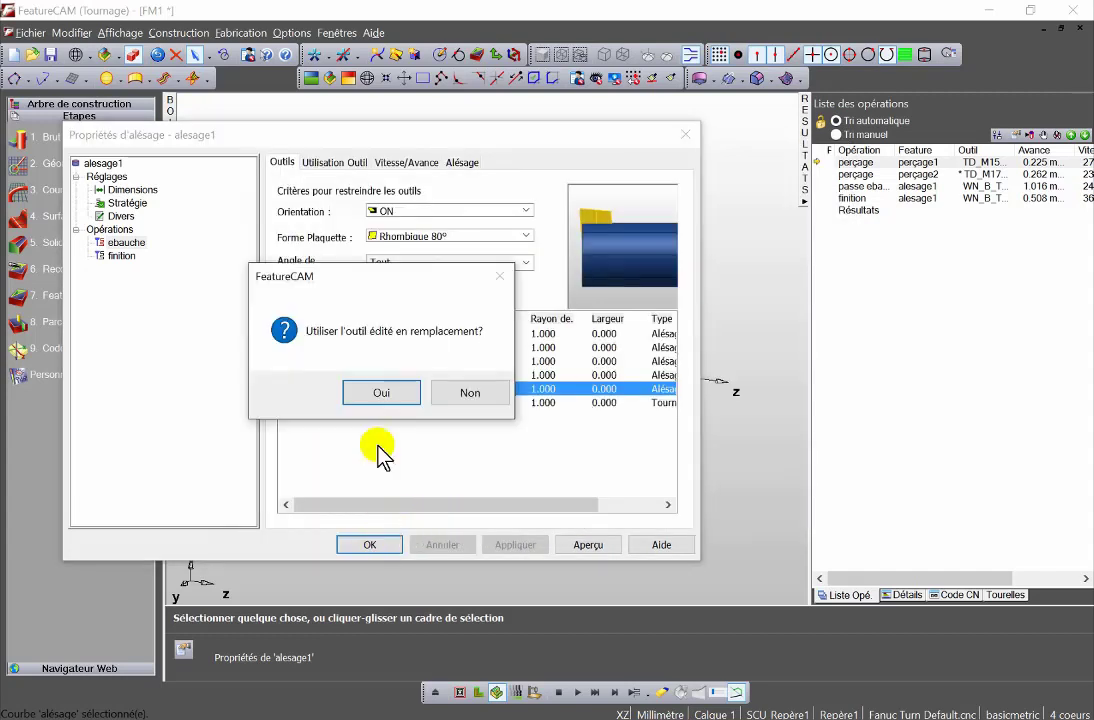
pyautogui.click(390, 392)
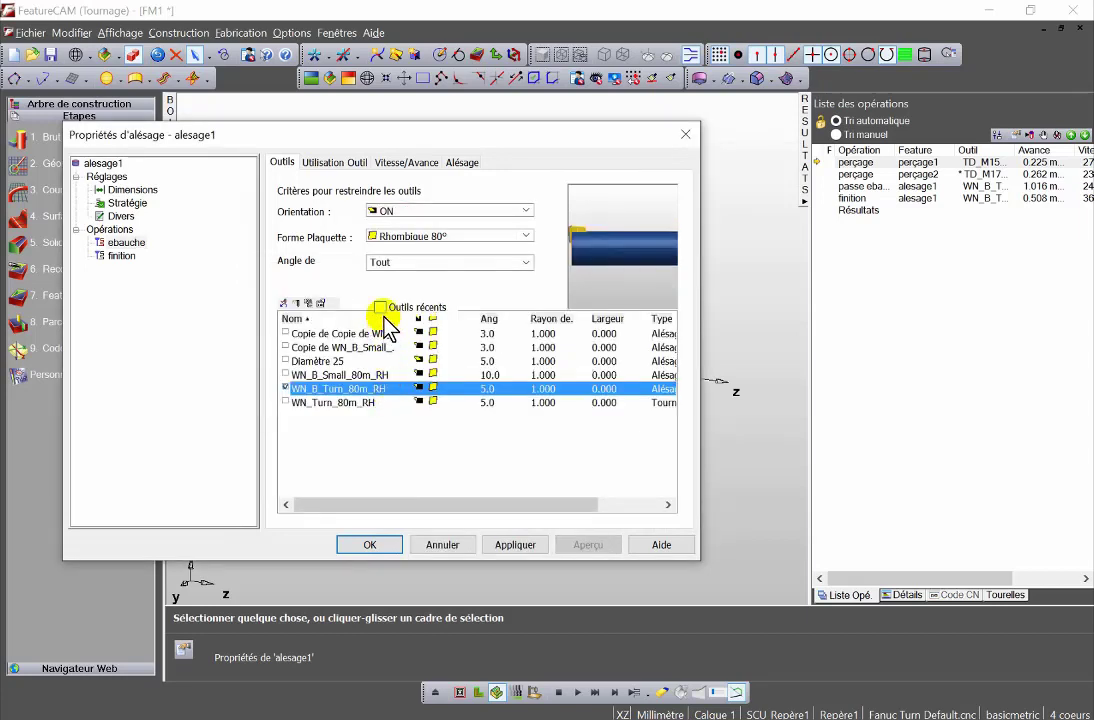
pyautogui.click(370, 544)
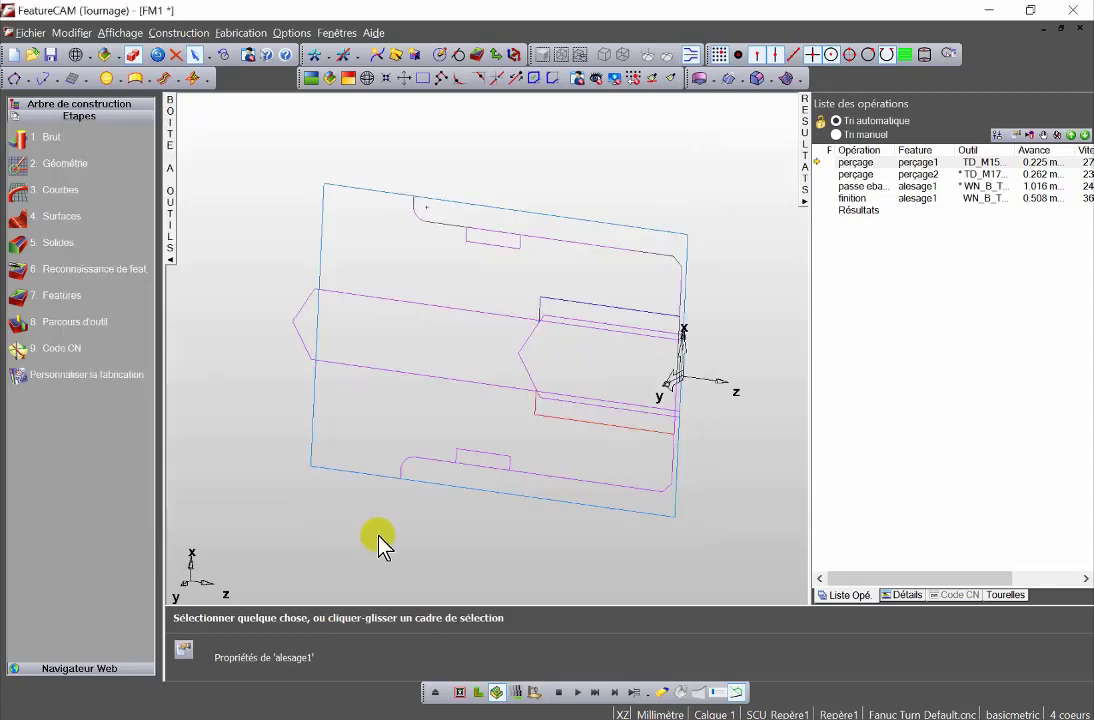
# Run the 3D machining simulation, examine the drilled and bored interior, and clear the simulation.
pyautogui.click(577, 692)
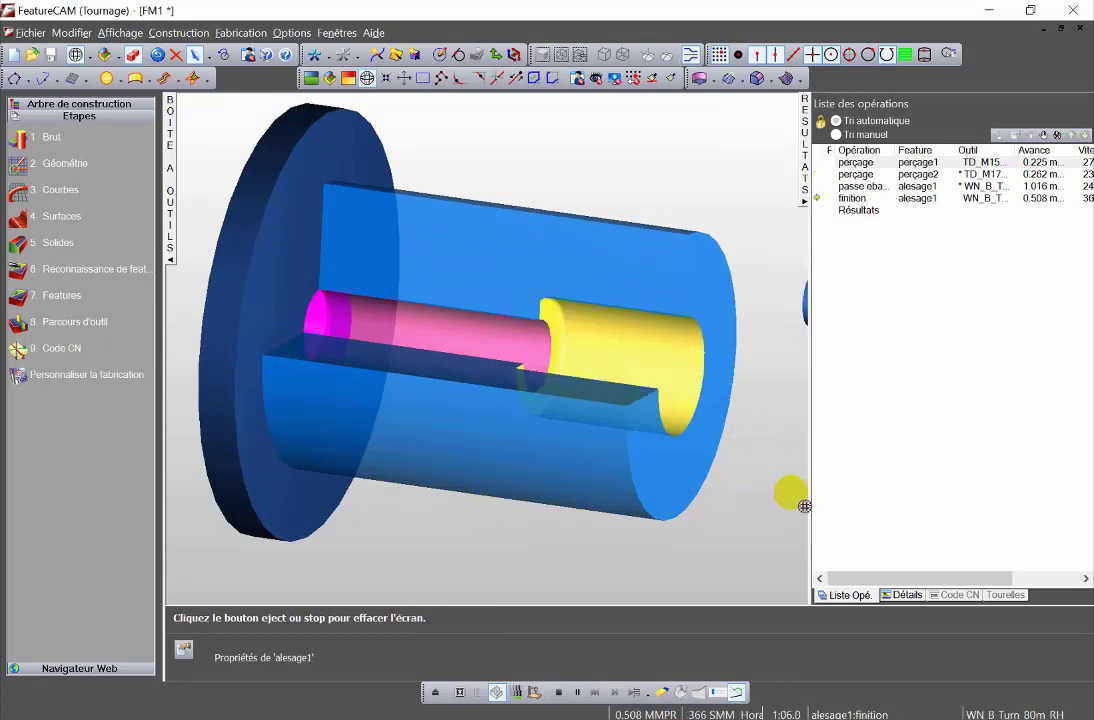
pyautogui.click(736, 397)
pyautogui.moveTo(736, 397); pyautogui.dragTo(438, 431)
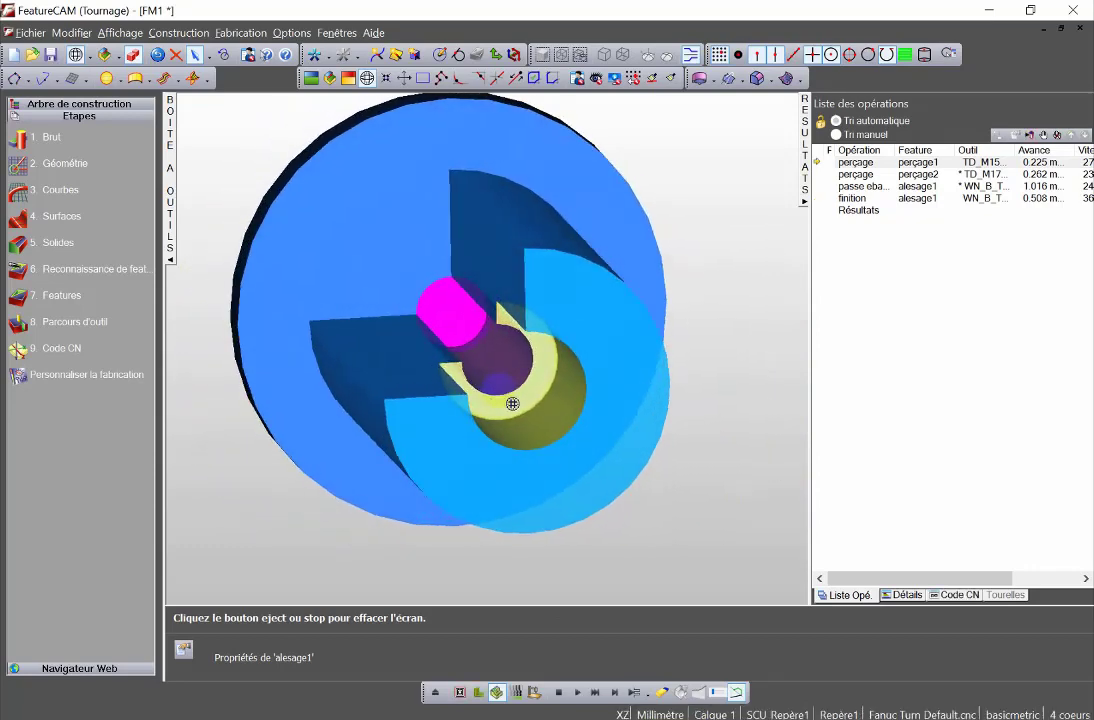
pyautogui.click(577, 692)
pyautogui.click(559, 692)
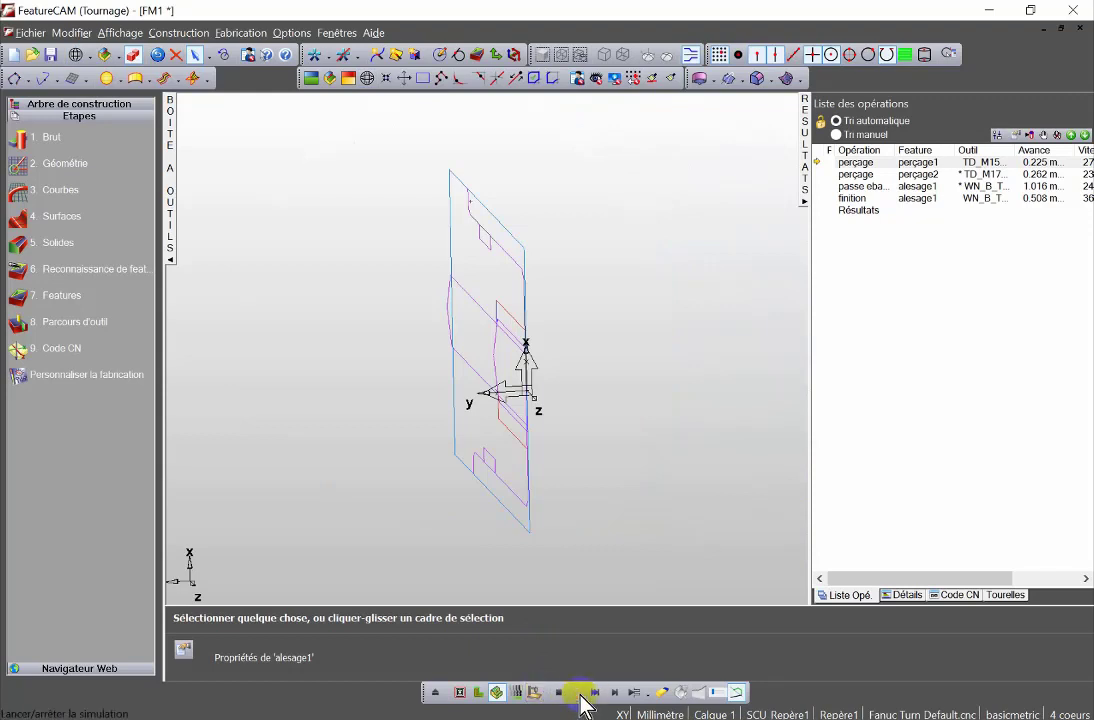
# Simulate the machining again, pausing during the alesage1 roughing and finishing passes to examine the boring bar in the hole, and stop it.
pyautogui.click(580, 694)
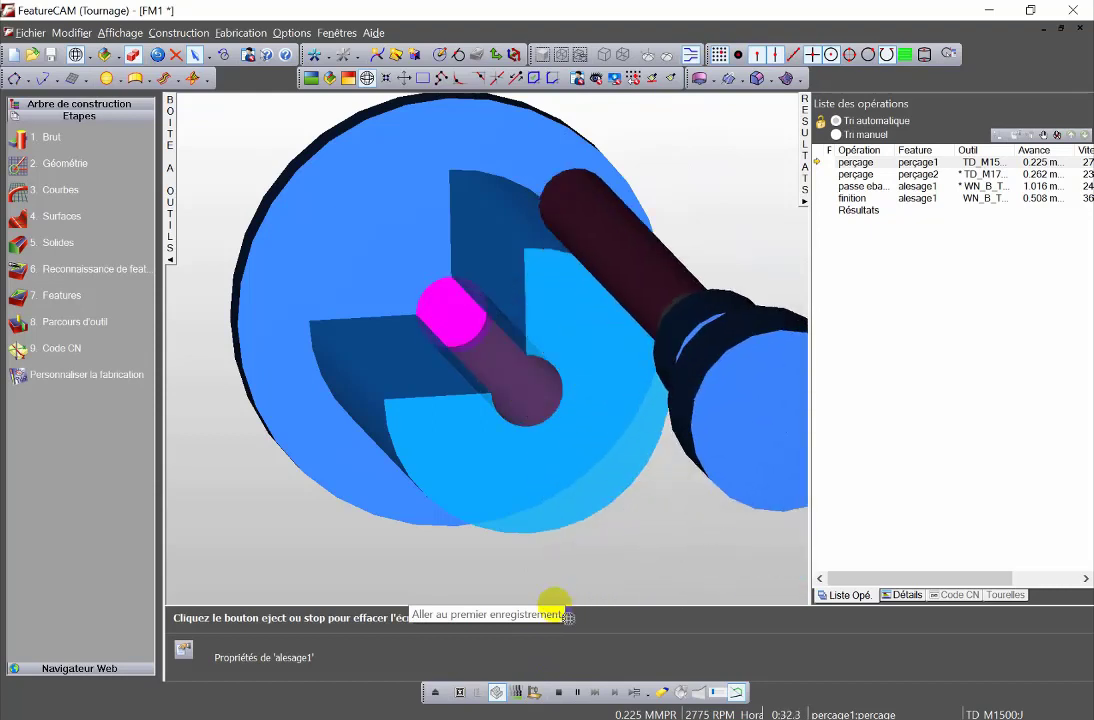
pyautogui.click(579, 693)
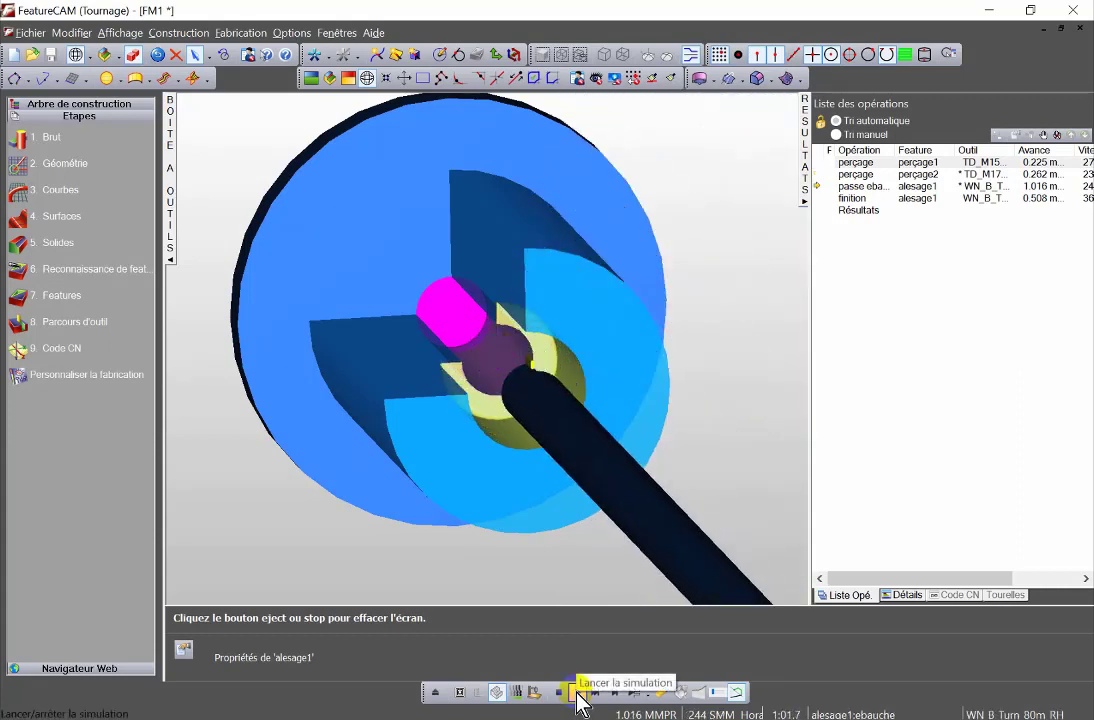
pyautogui.moveTo(589, 596); pyautogui.dragTo(589, 561)
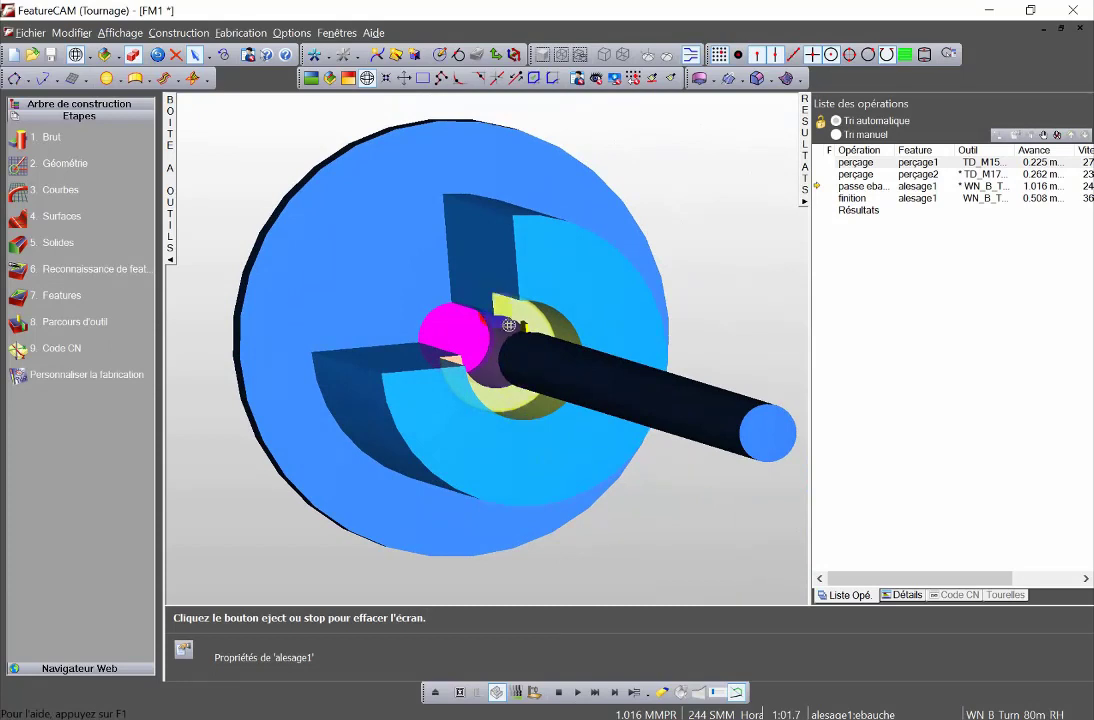
pyautogui.click(578, 692)
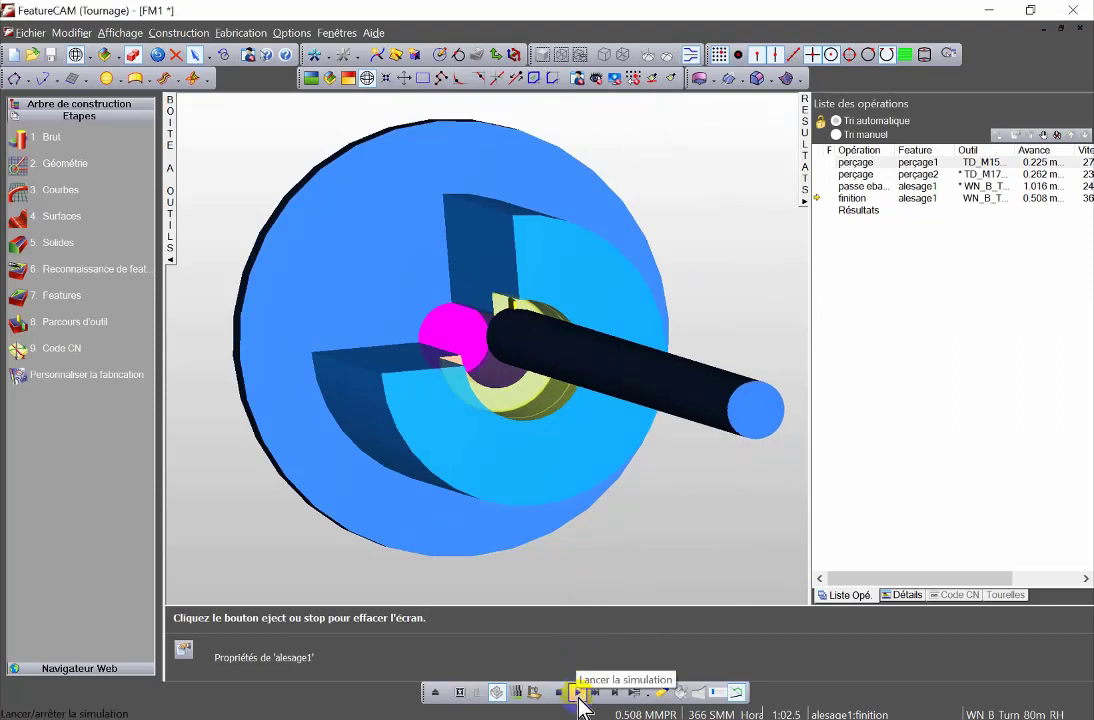
pyautogui.click(579, 692)
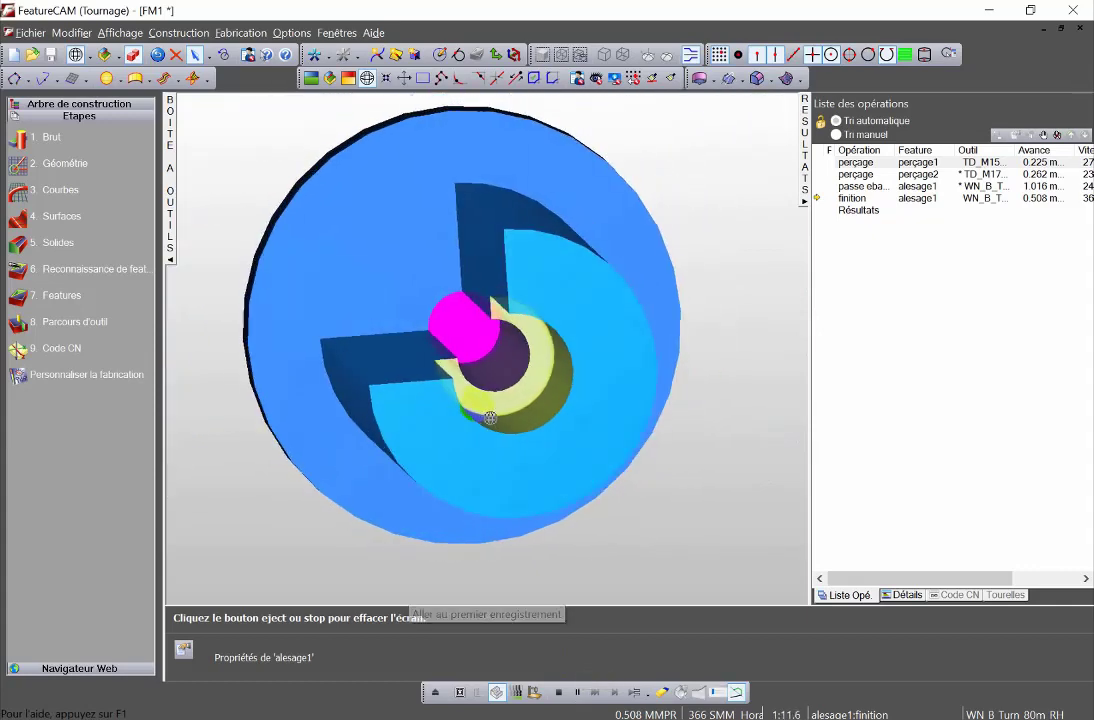
pyautogui.click(559, 692)
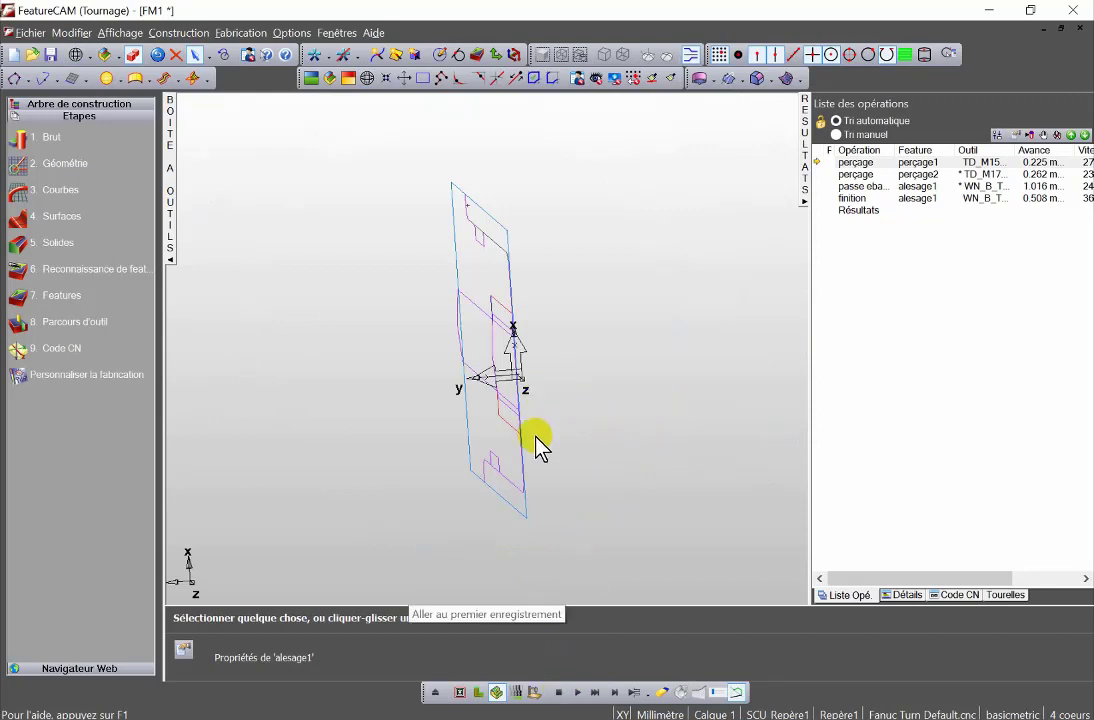
pyautogui.moveTo(535, 447); pyautogui.dragTo(628, 470, button='middle')
pyautogui.click(561, 686)
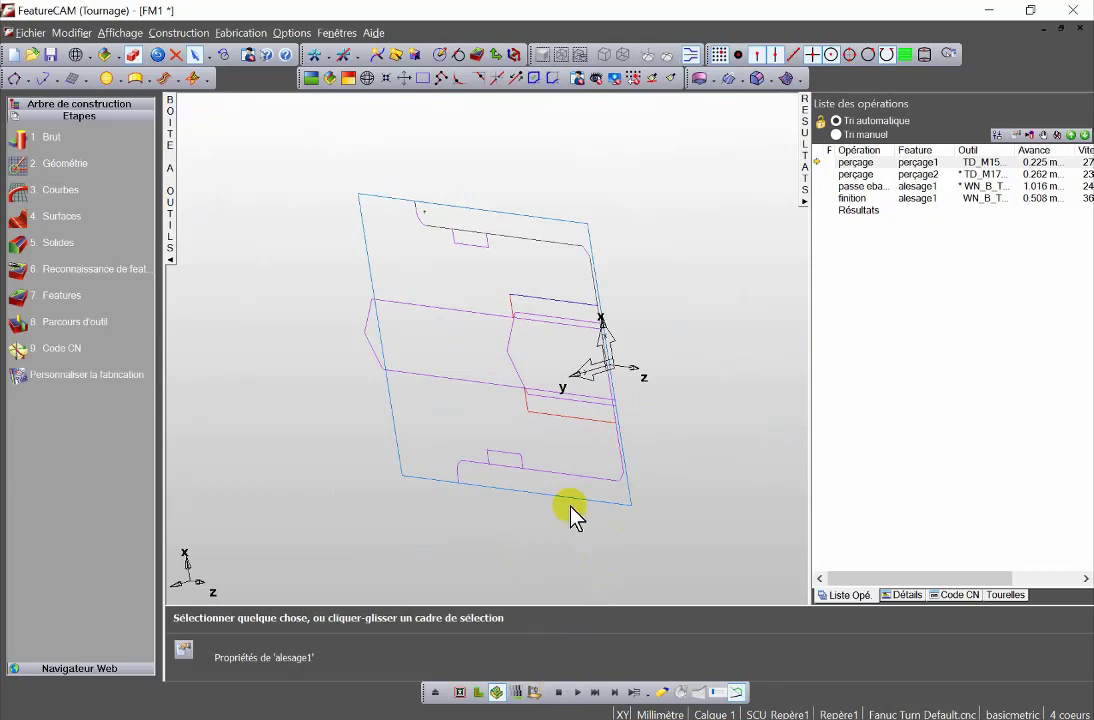
# Set the minimum diameter (MD) of the alesage1 roughing tool WN_B_Turn_80m_RH to 16 mm, preview it, and accept the changes.
pyautogui.doubleClick(557, 310)
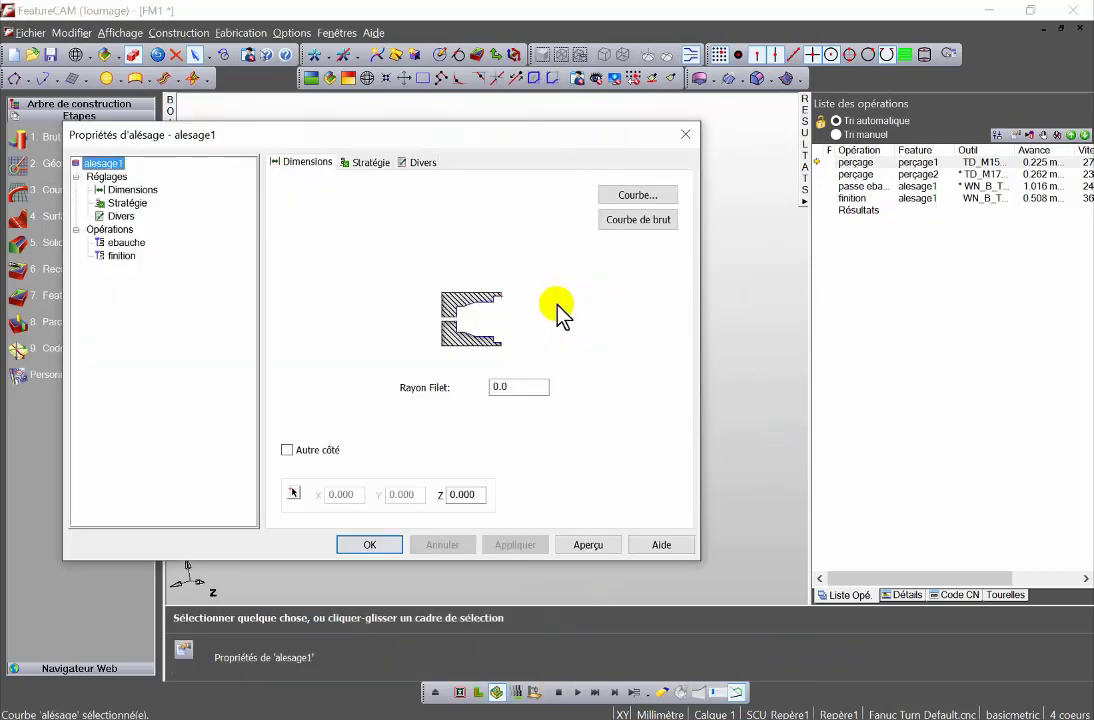
pyautogui.click(140, 243)
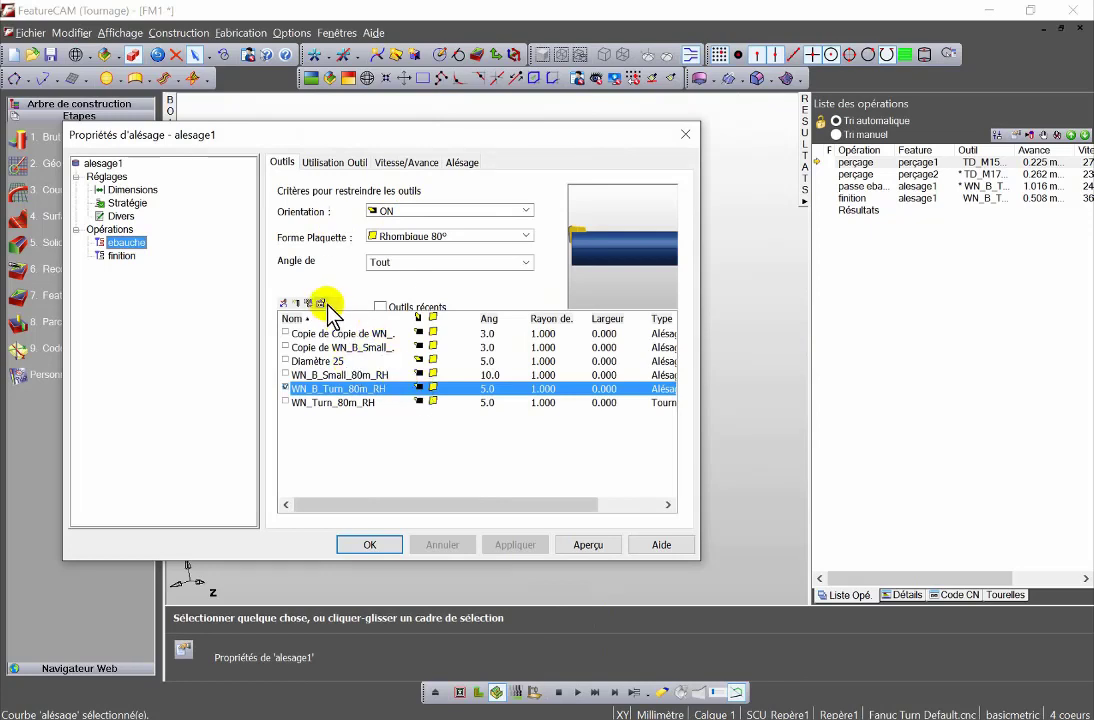
pyautogui.click(322, 302)
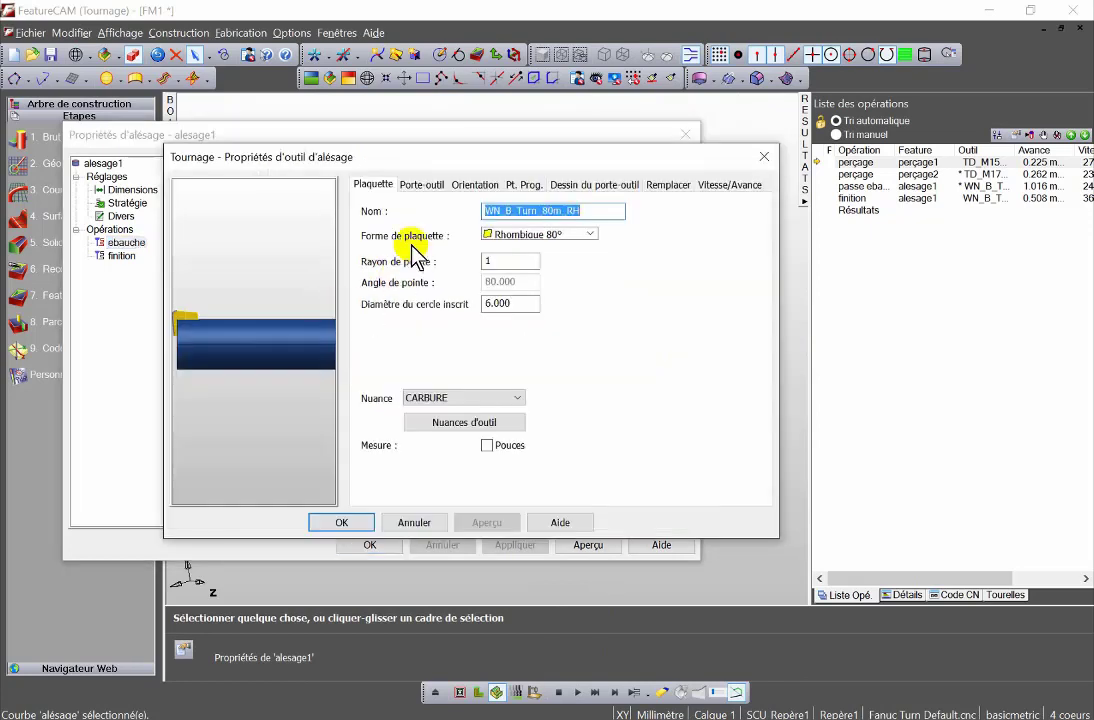
pyautogui.click(423, 189)
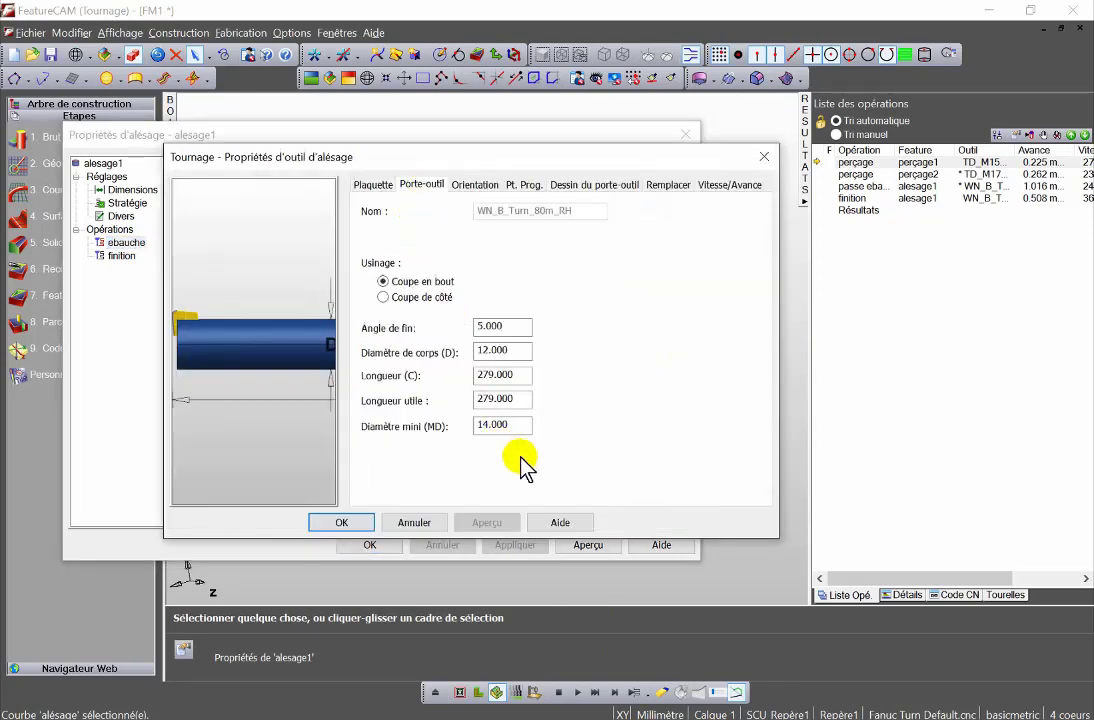
pyautogui.moveTo(513, 424); pyautogui.dragTo(466, 419)
pyautogui.press('BackSpace')
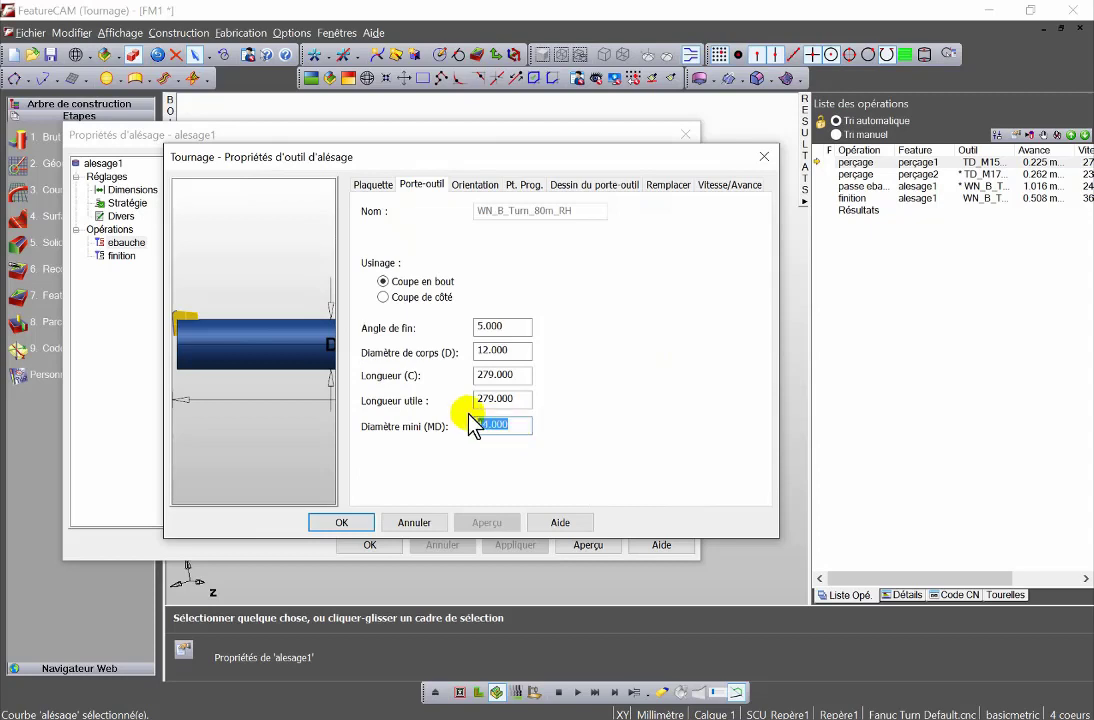
pyautogui.write('1')
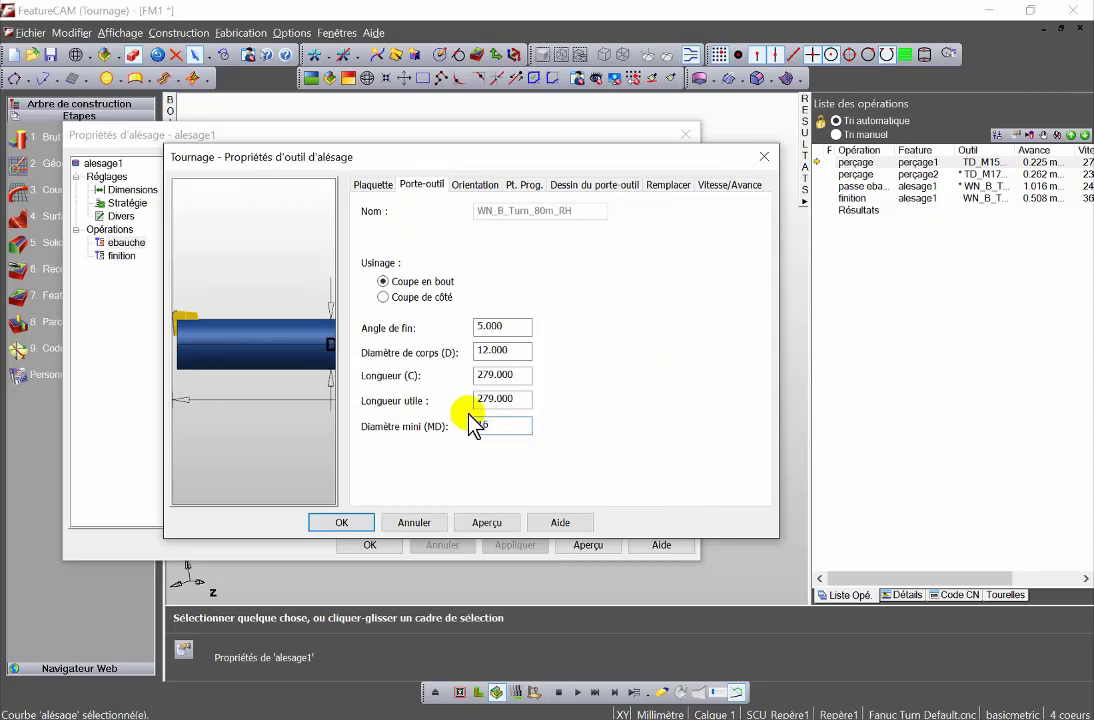
pyautogui.write('6')
pyautogui.click(487, 522)
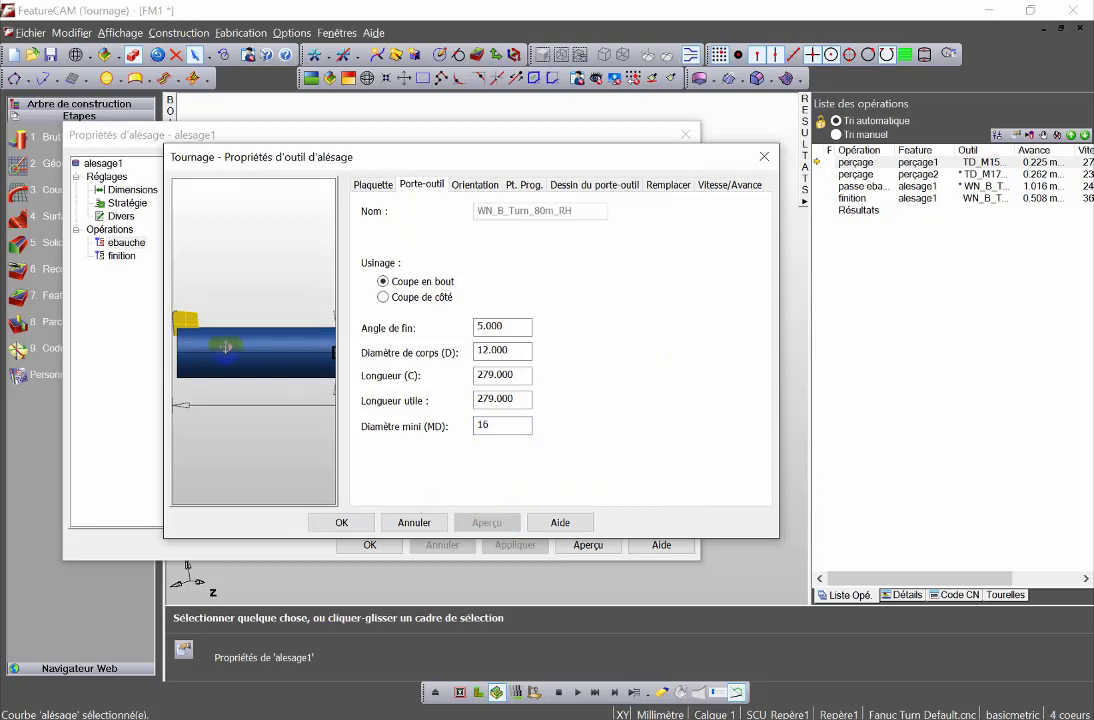
pyautogui.click(345, 522)
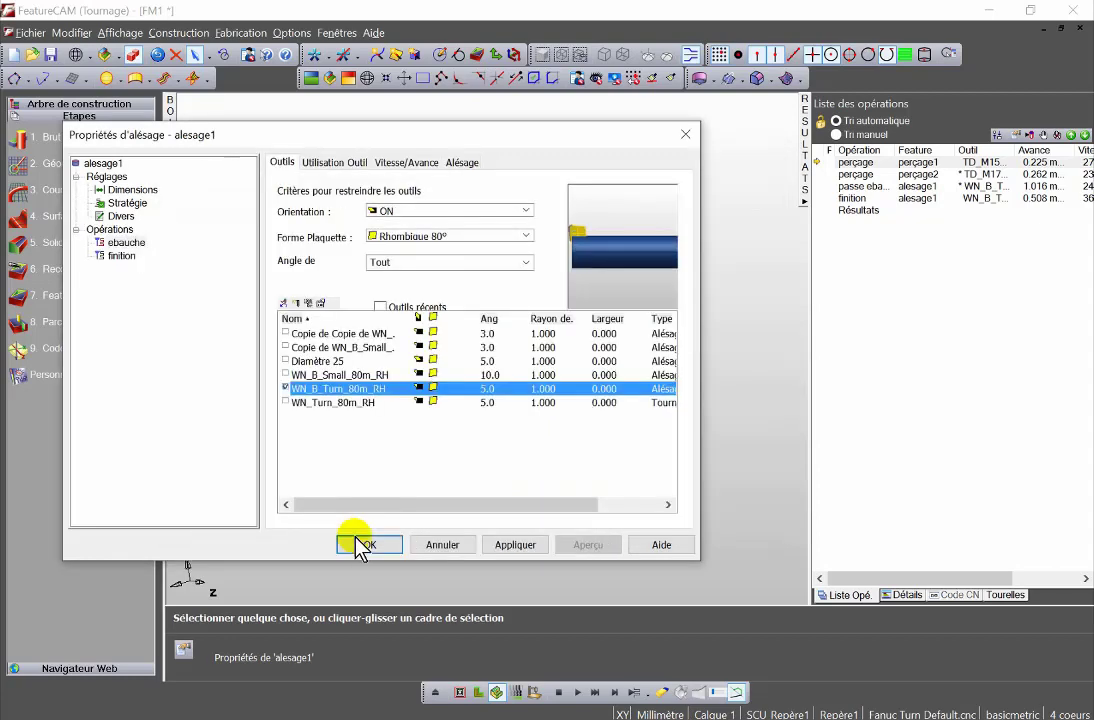
pyautogui.click(362, 545)
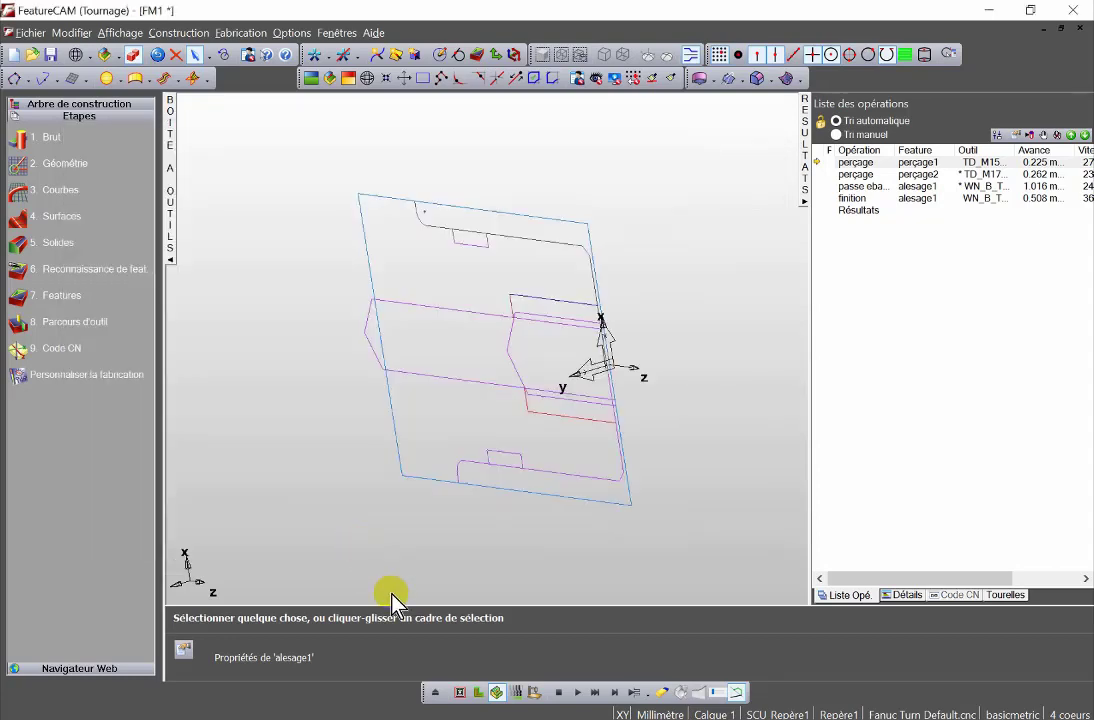
# Run the 3D simulation twice, pausing during the alesage1 finishing pass to examine the boring bar in the hole, and stop it.
pyautogui.click(577, 692)
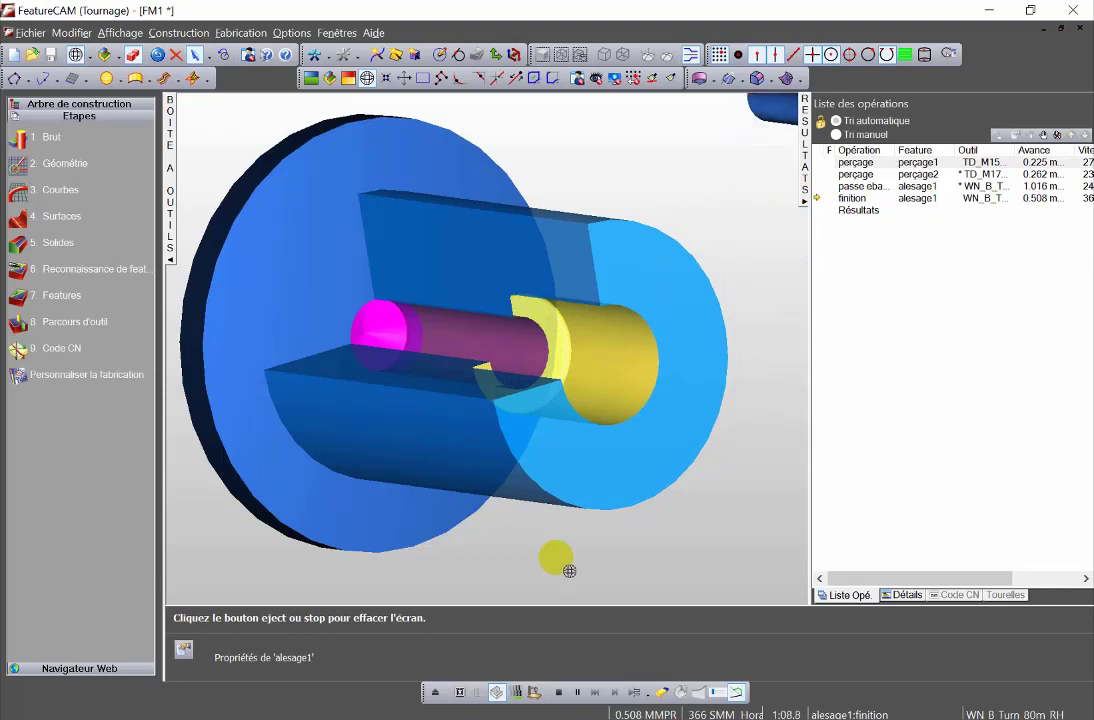
pyautogui.moveTo(569, 569); pyautogui.dragTo(483, 435)
pyautogui.click(577, 692)
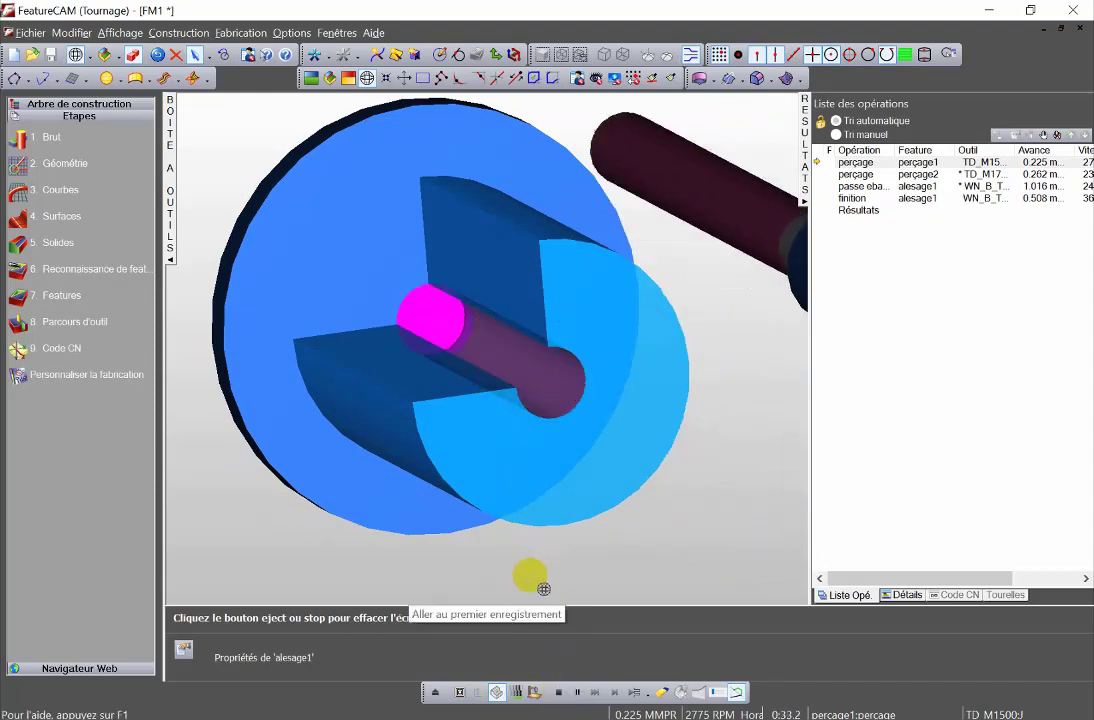
pyautogui.click(578, 692)
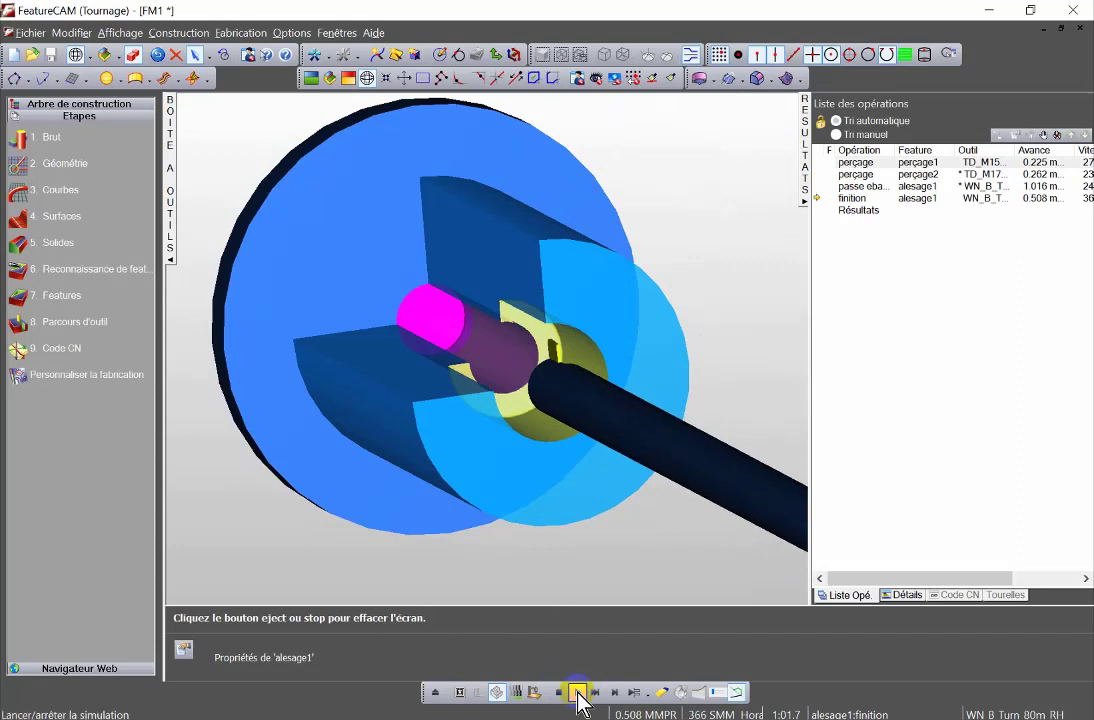
pyautogui.moveTo(586, 549)
pyautogui.mouseDown()
pyautogui.moveTo(586, 527)
pyautogui.moveTo(560, 500)
pyautogui.mouseUp()
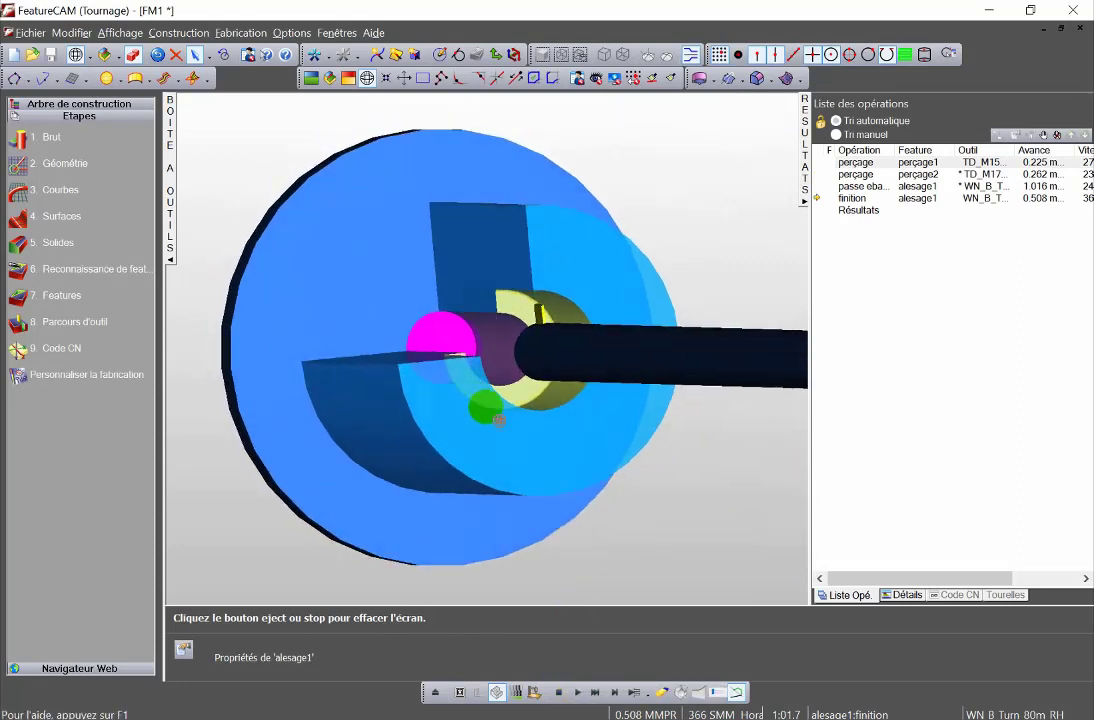
pyautogui.click(578, 692)
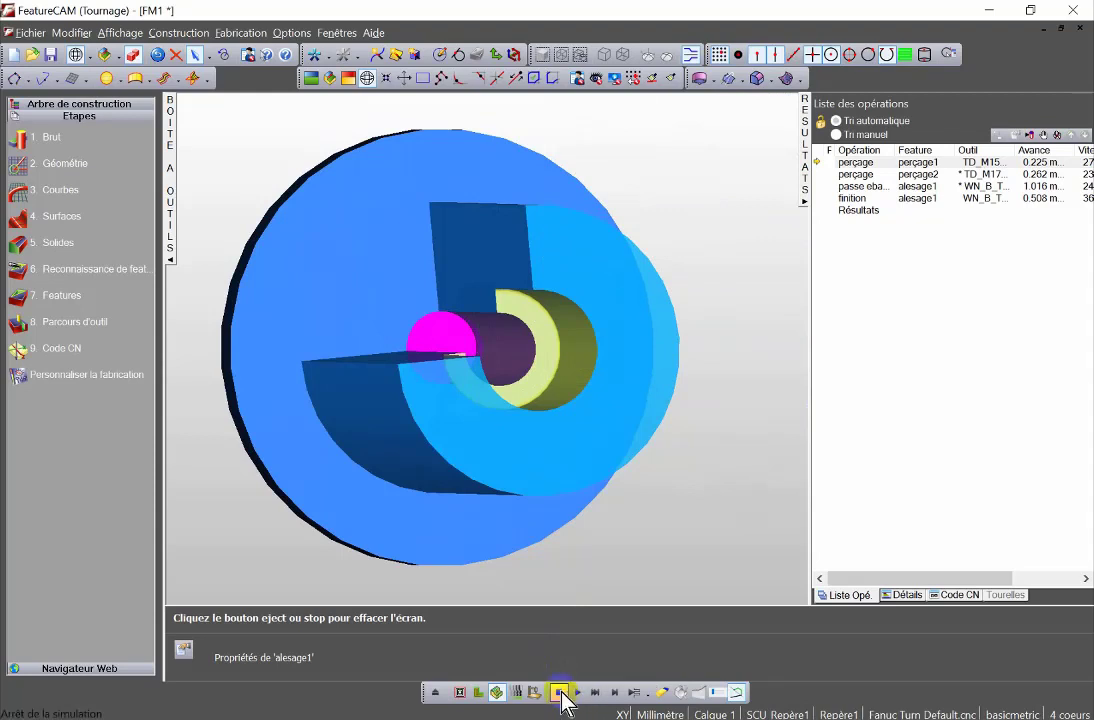
pyautogui.click(559, 693)
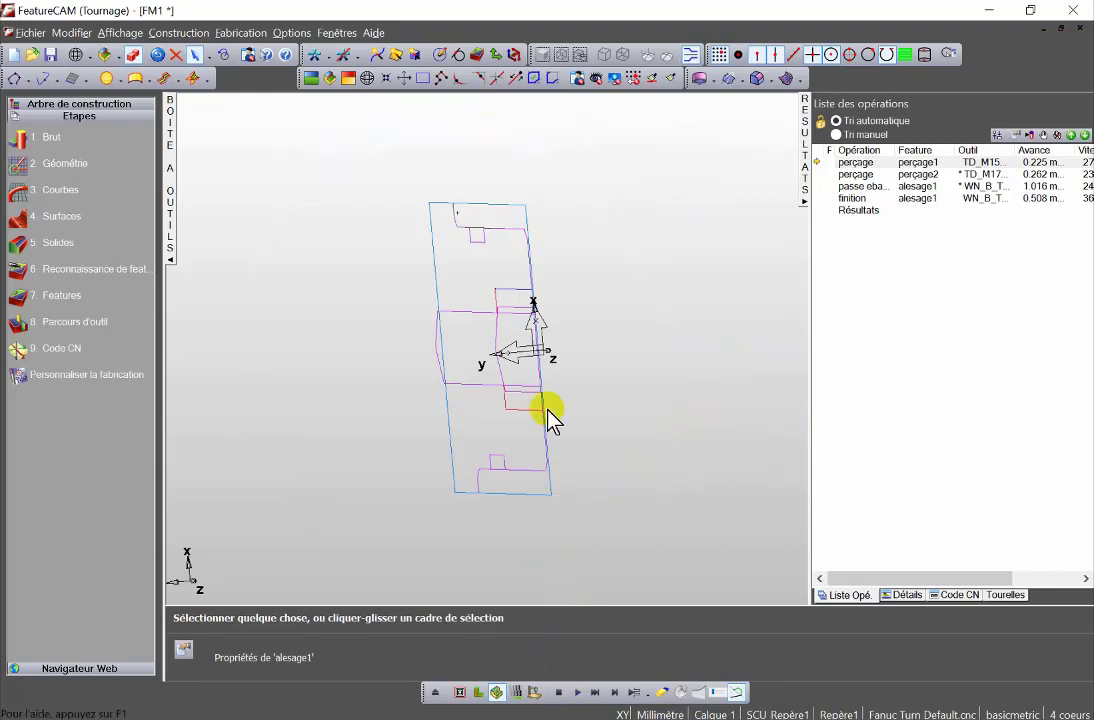
# Set the minimum diameter (MD) of the alesage1 roughing tool WN_B_Turn_80m_RH to 24 mm and preview the tool.
pyautogui.doubleClick(514, 297)
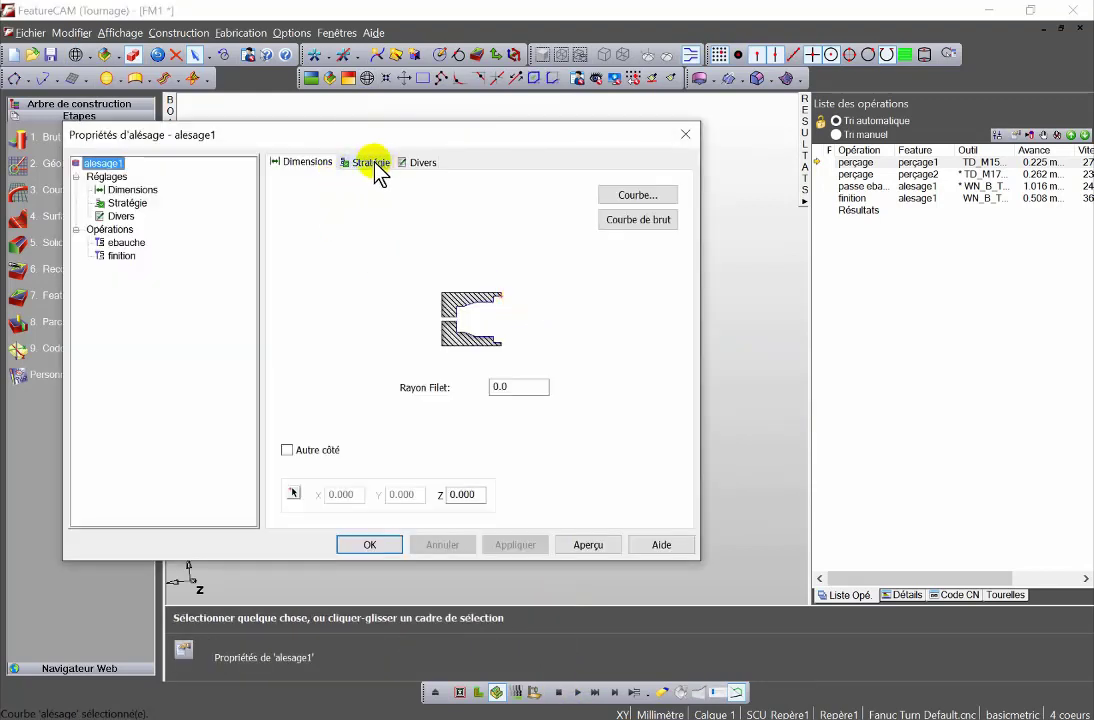
pyautogui.click(127, 242)
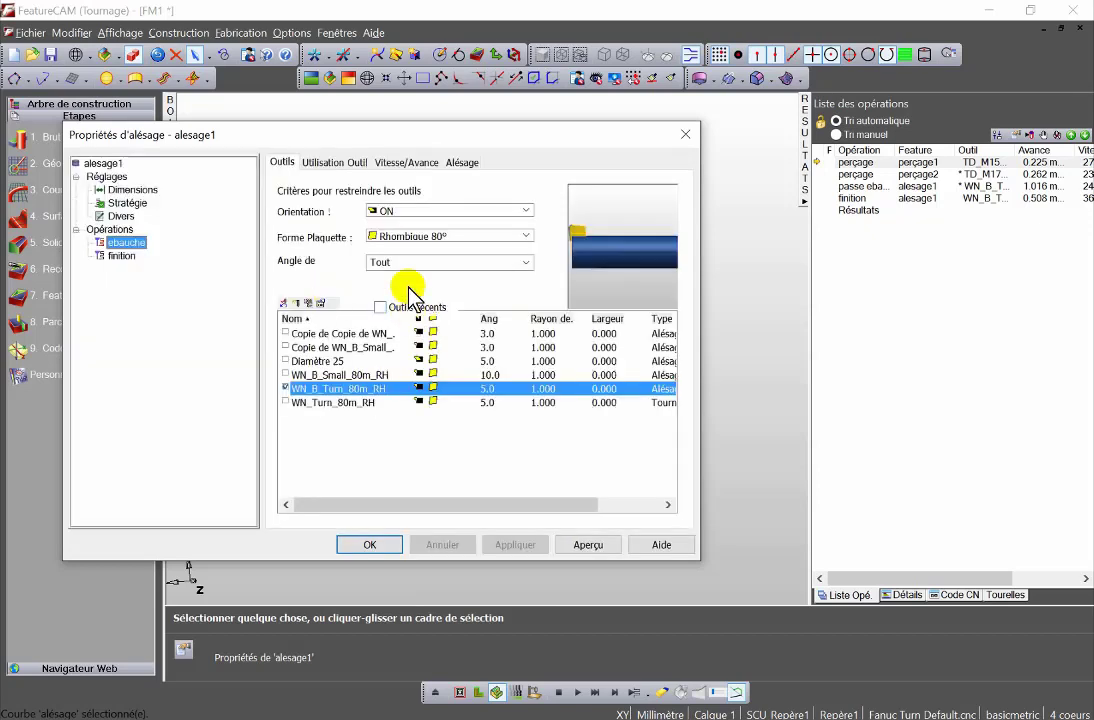
pyautogui.click(321, 302)
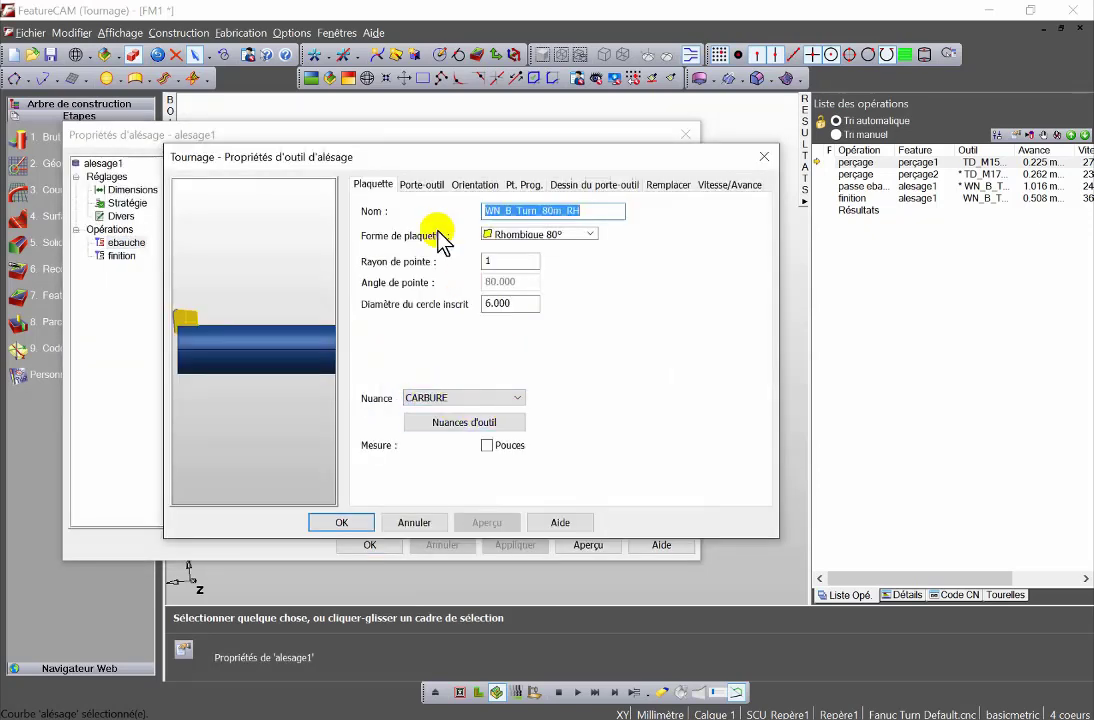
pyautogui.click(421, 184)
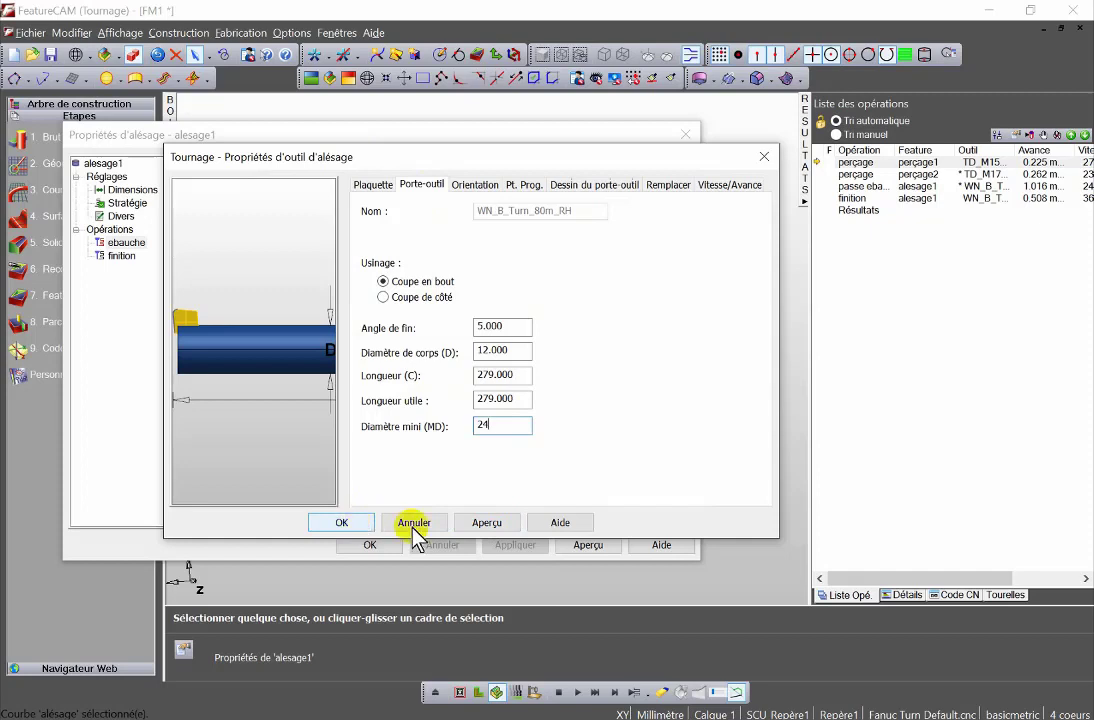
pyautogui.click(482, 523)
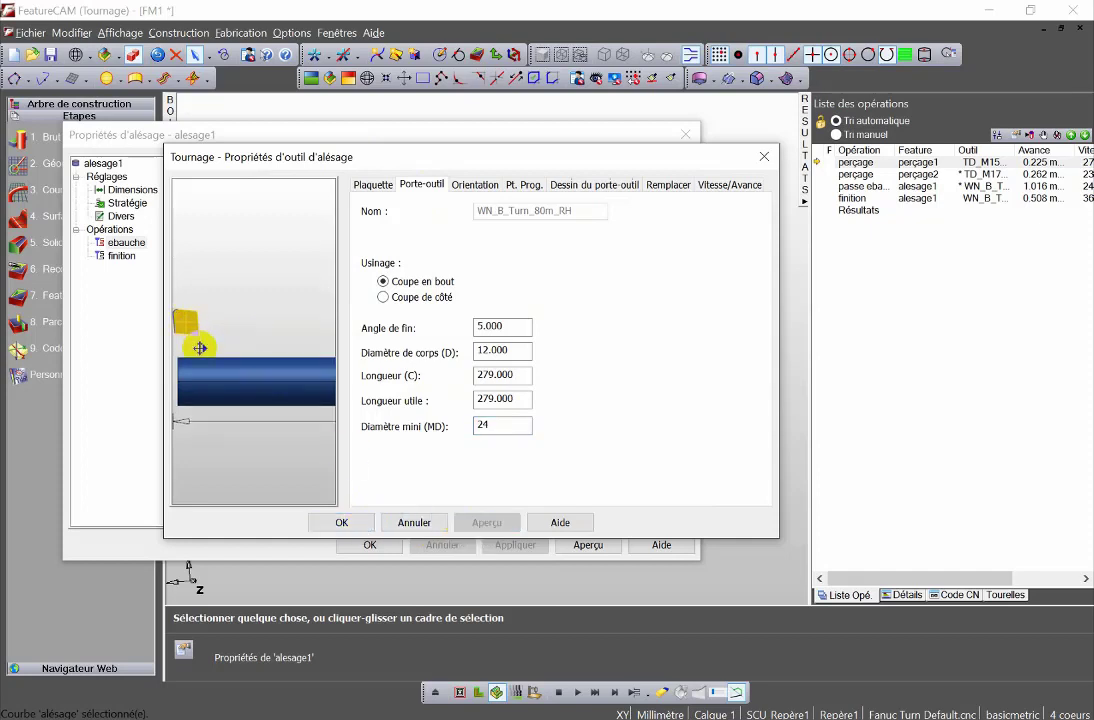
# Set the roughing tool insert's inscribed circle diameter to 15 mm and preview the tool.
pyautogui.click(373, 188)
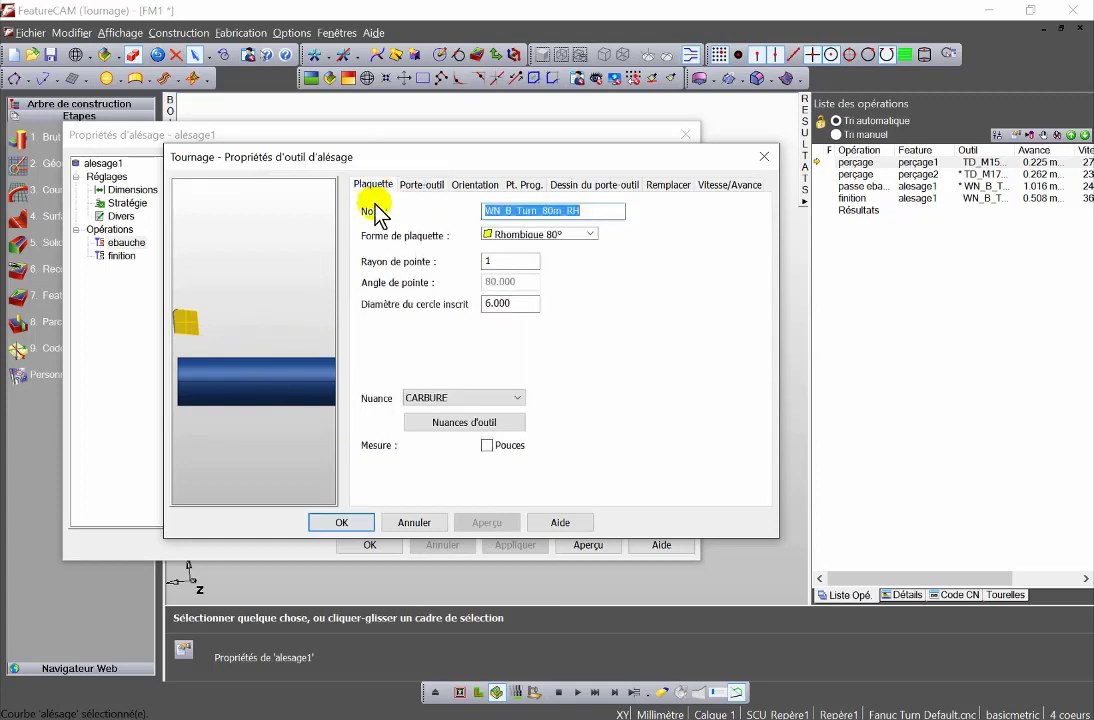
pyautogui.doubleClick(522, 304)
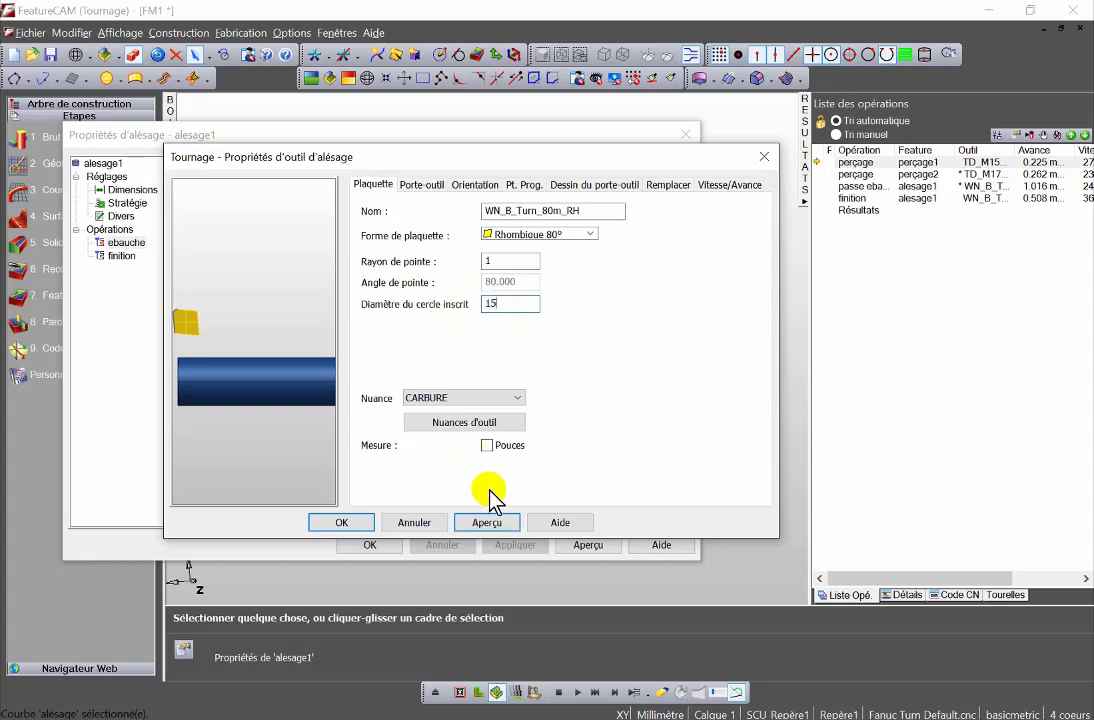
pyautogui.click(488, 522)
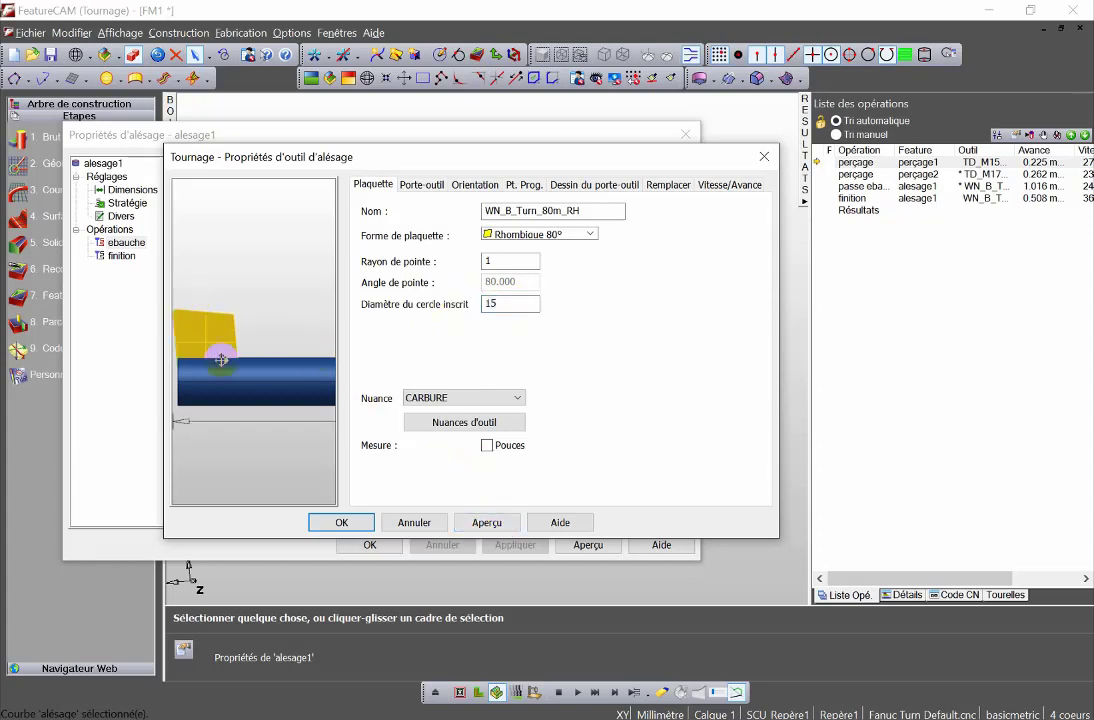
# Set the roughing tool holder's body diameter (D) to 18 mm, preview it, and accept the tool and alesage1 properties.
pyautogui.click(411, 186)
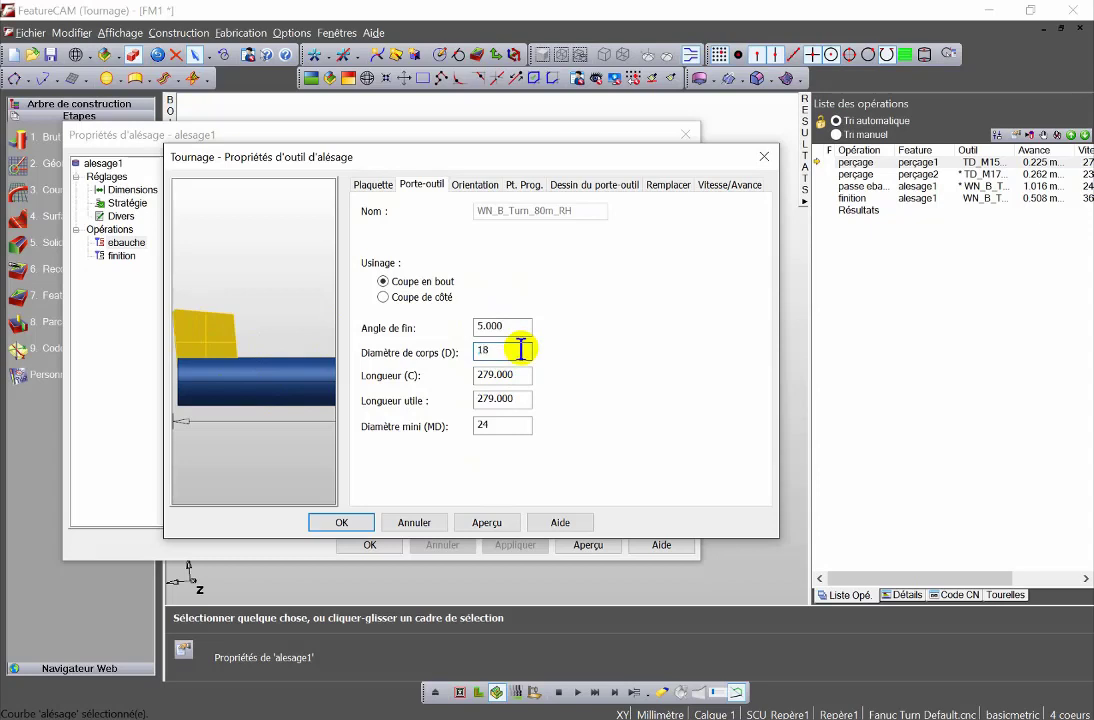
pyautogui.click(486, 522)
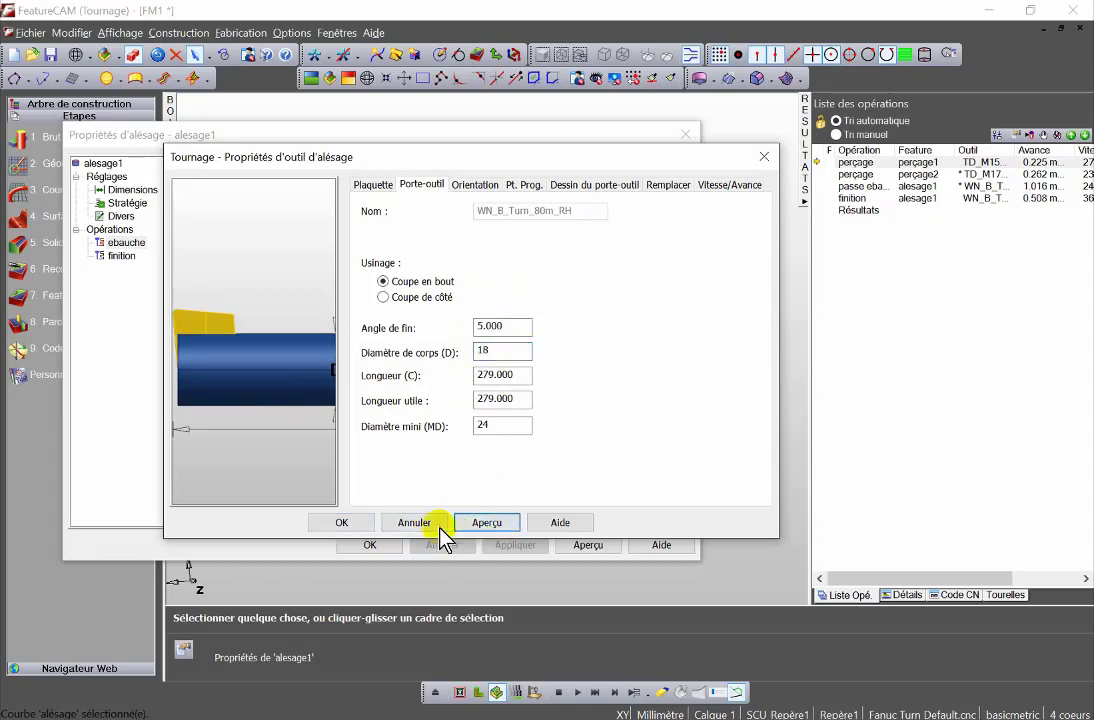
pyautogui.click(343, 523)
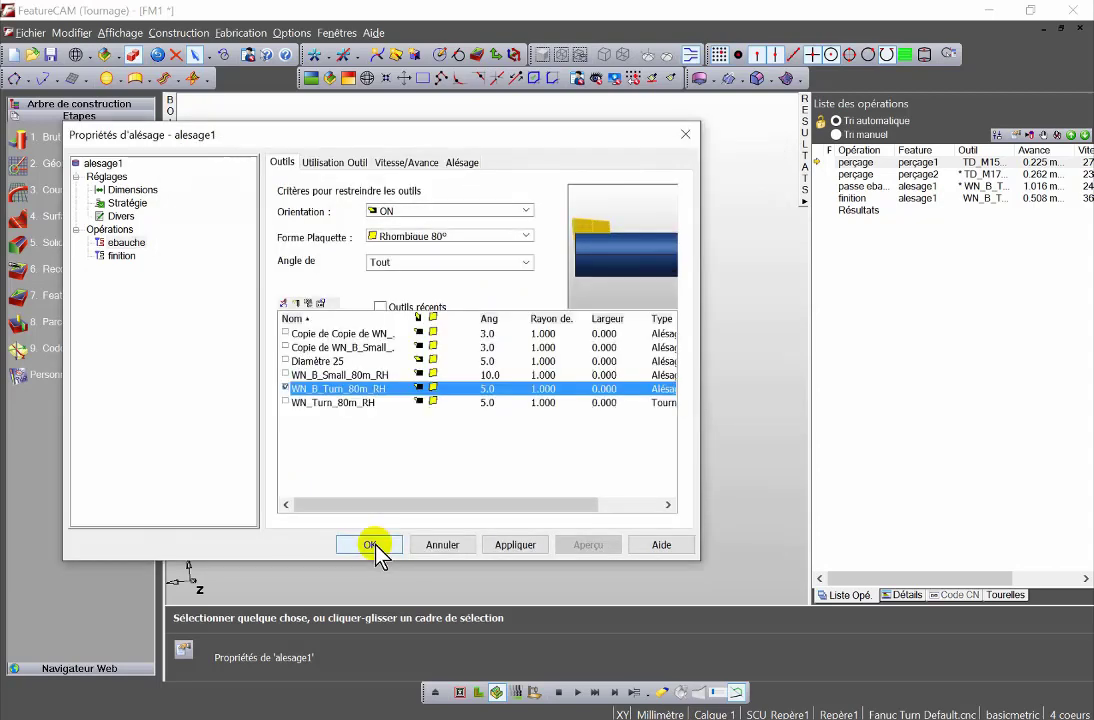
pyautogui.click(372, 546)
# Simulate the machining in 3D, pause during the alesage1 roughing pass to examine the resized boring bar, and stop the simulation.
pyautogui.click(578, 692)
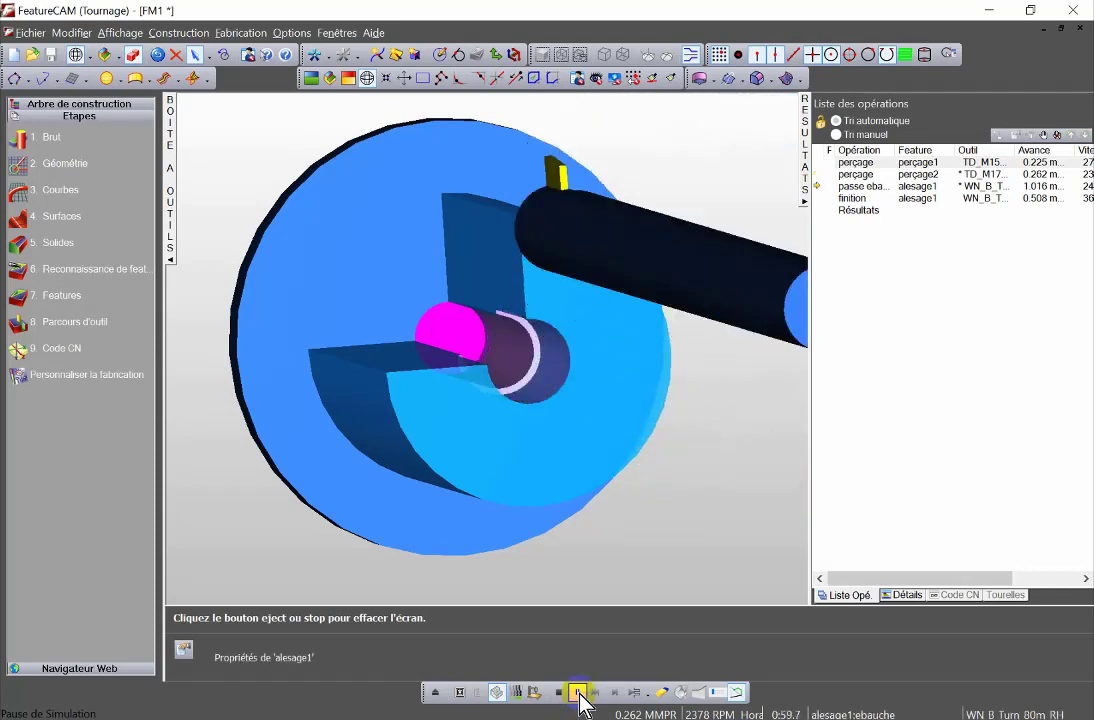
pyautogui.click(578, 692)
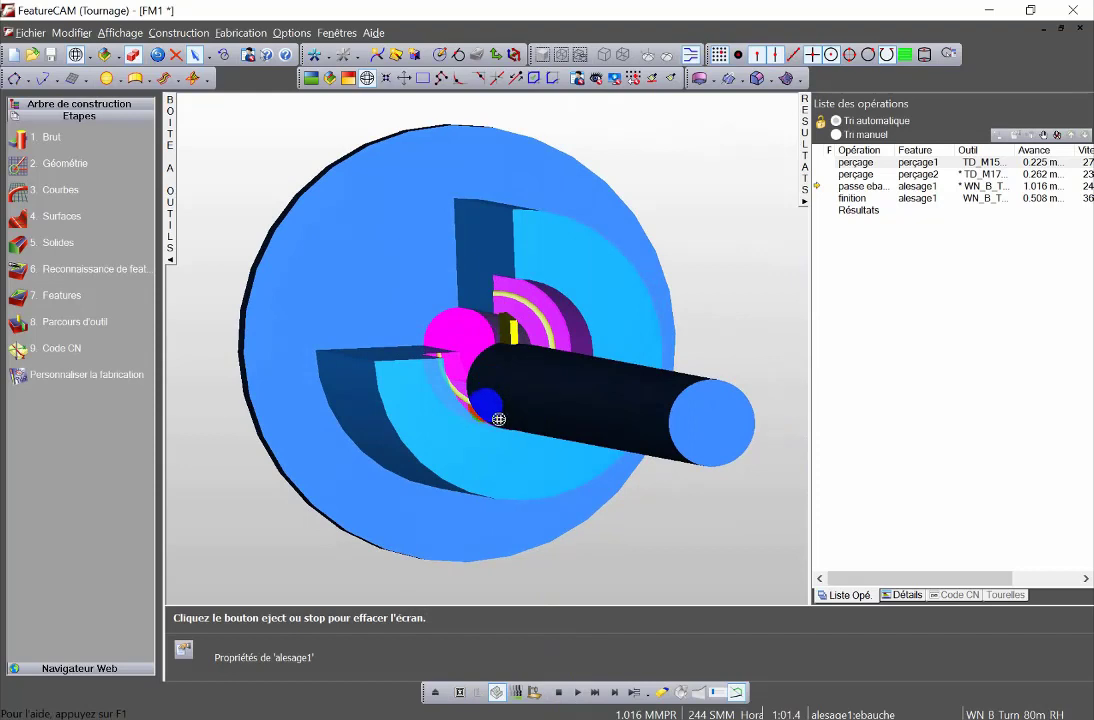
pyautogui.click(549, 600)
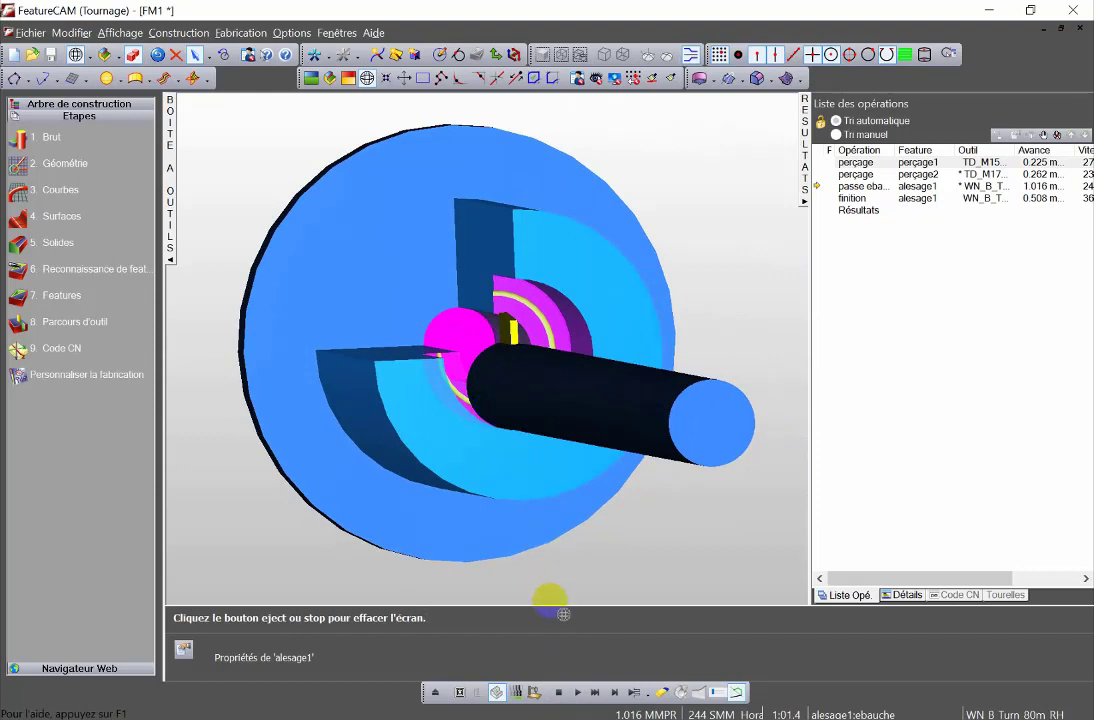
pyautogui.click(560, 693)
pyautogui.moveTo(469, 434); pyautogui.dragTo(616, 463, button='middle')
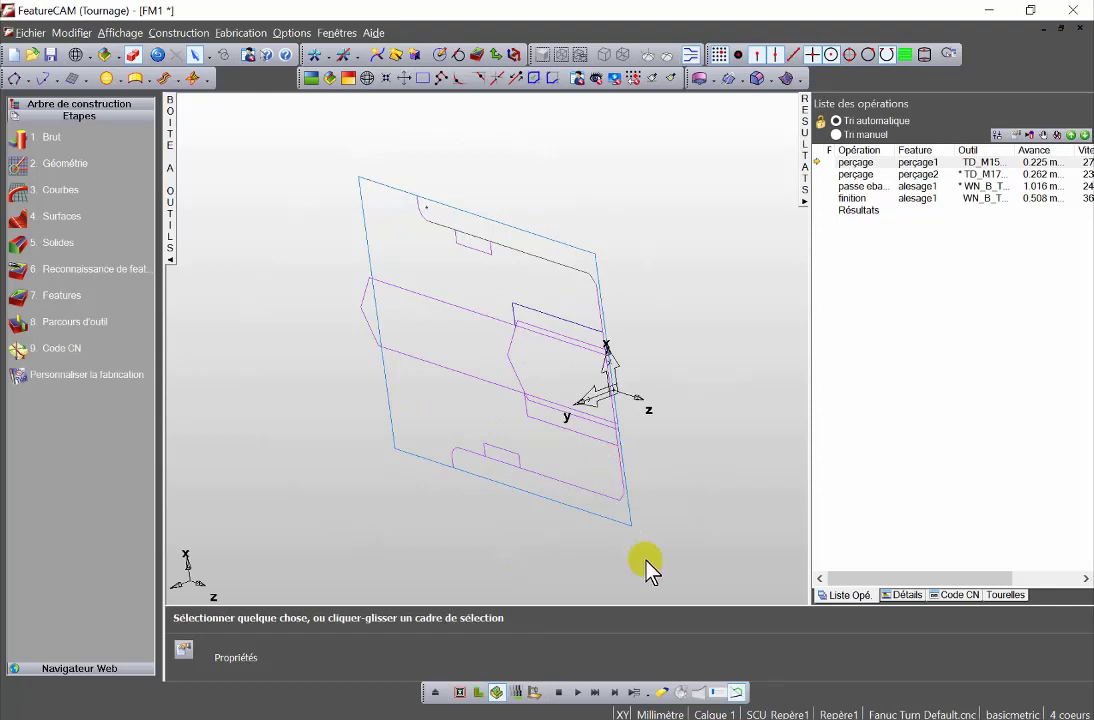
# Run the machine simulation of all operations from the front view and examine the bored part in the chuck.
pyautogui.click(533, 692)
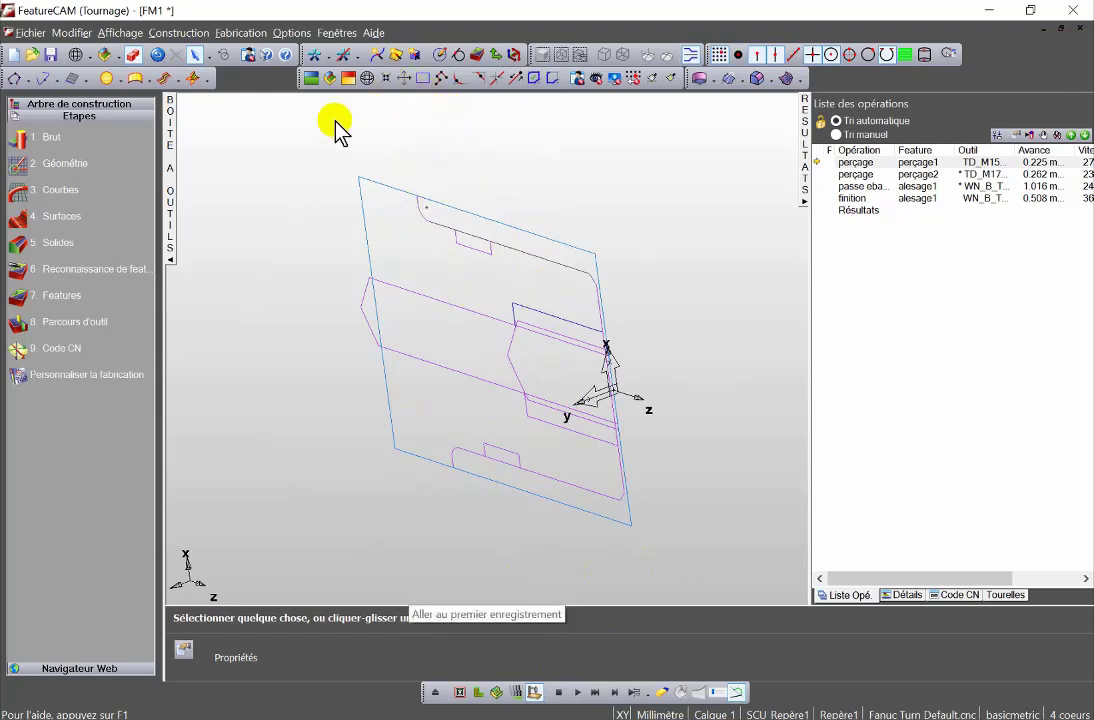
pyautogui.click(312, 80)
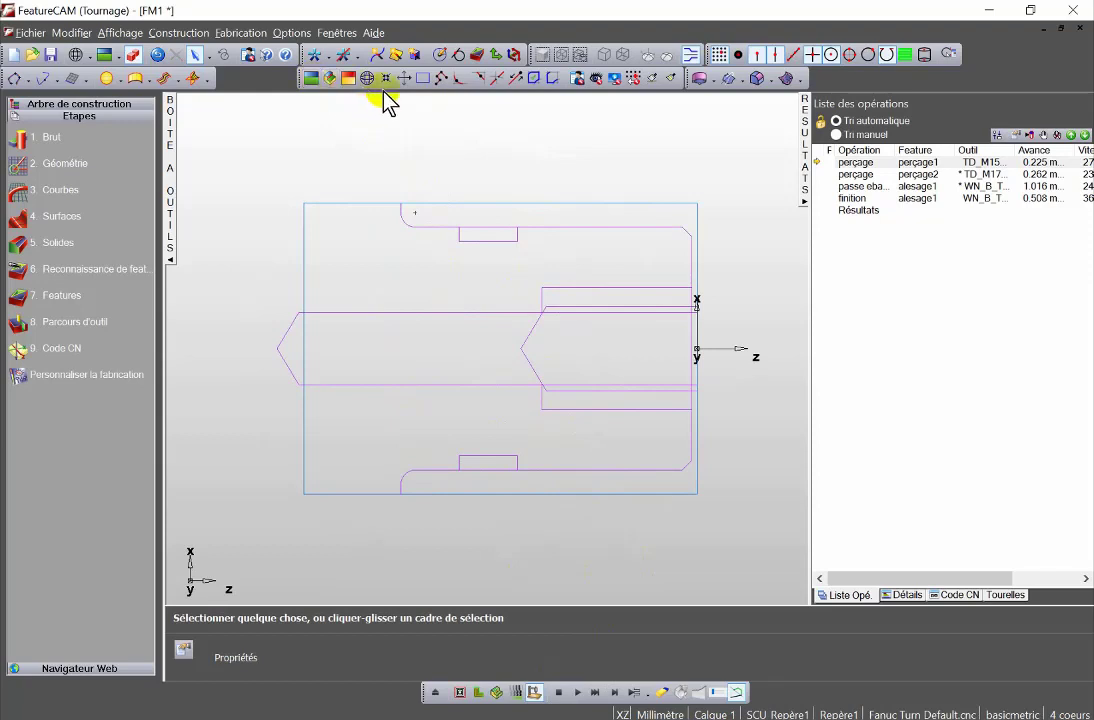
pyautogui.click(577, 692)
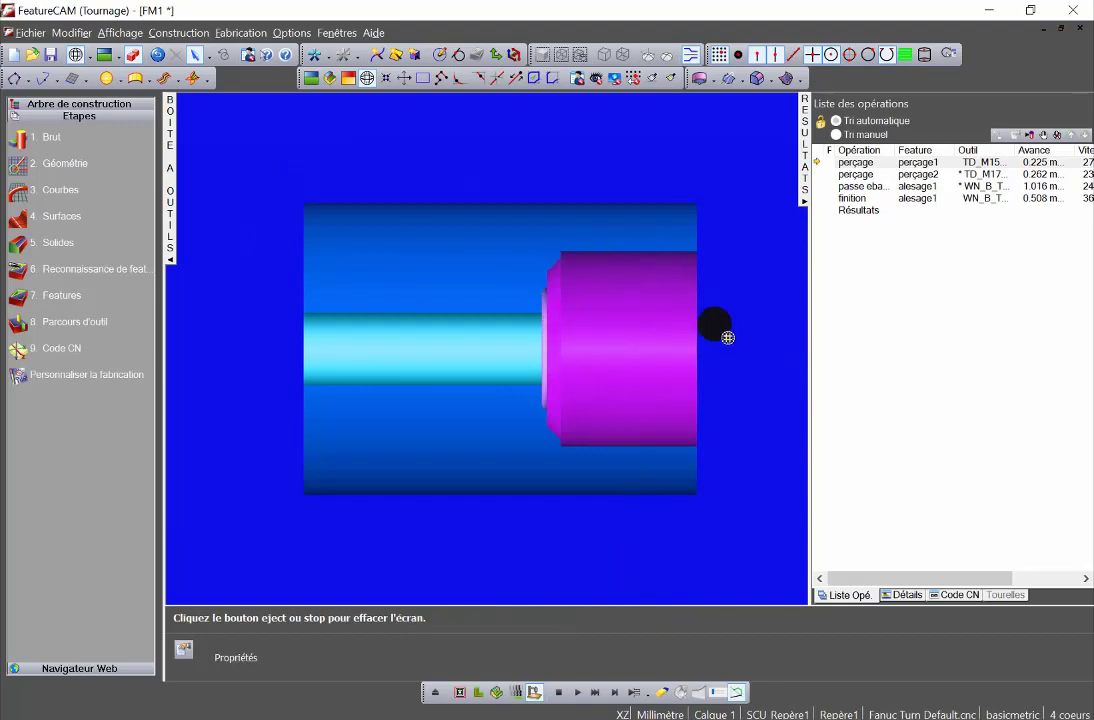
pyautogui.moveTo(713, 322); pyautogui.dragTo(533, 303, button='middle')
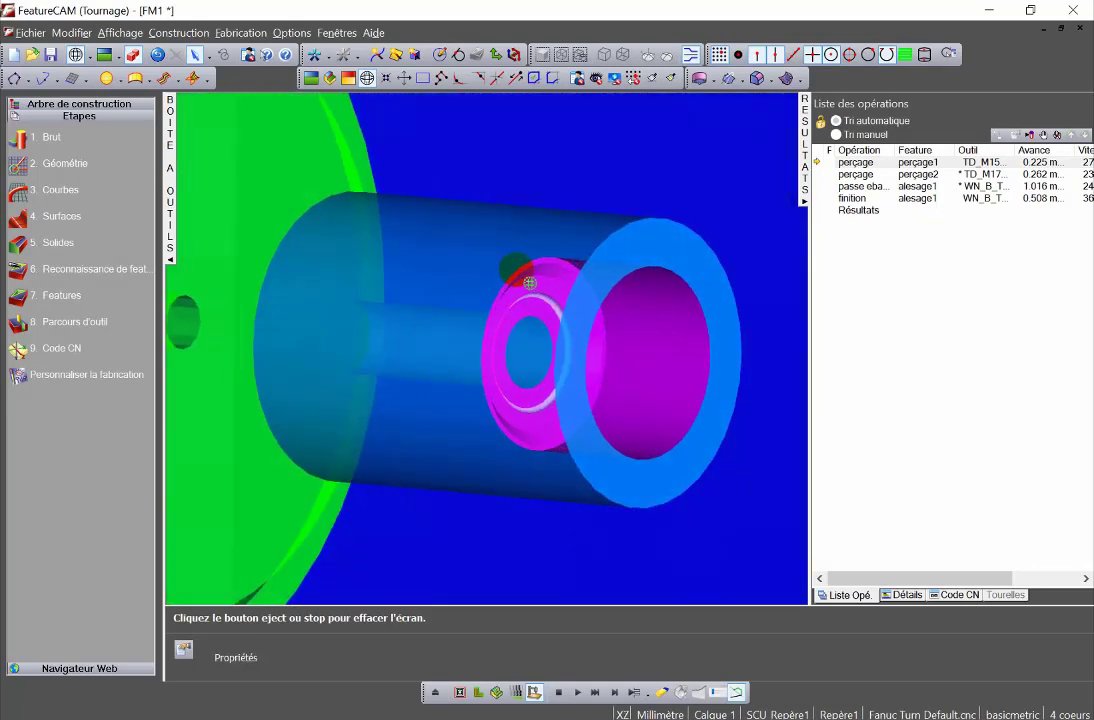
# Examine the simulated part's drilled and bored interior, the chuck and the turret tools from several angles.
pyautogui.click(194, 56)
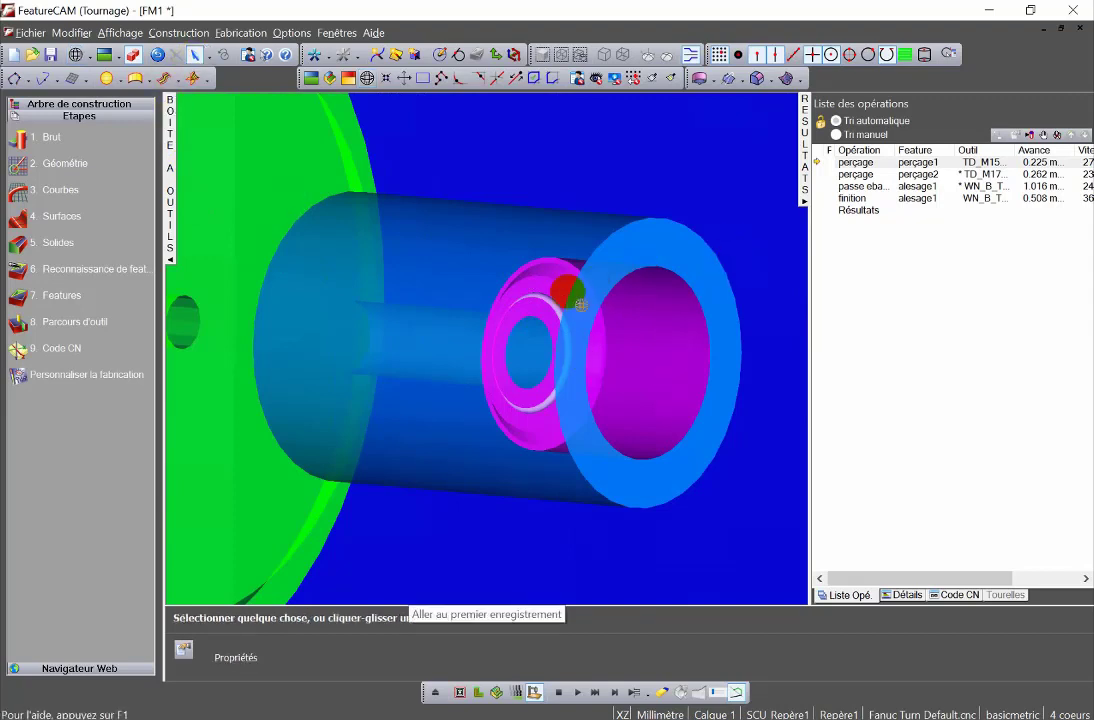
pyautogui.moveTo(581, 304); pyautogui.dragTo(723, 288, button='middle')
pyautogui.scroll(-3, 722, 285)
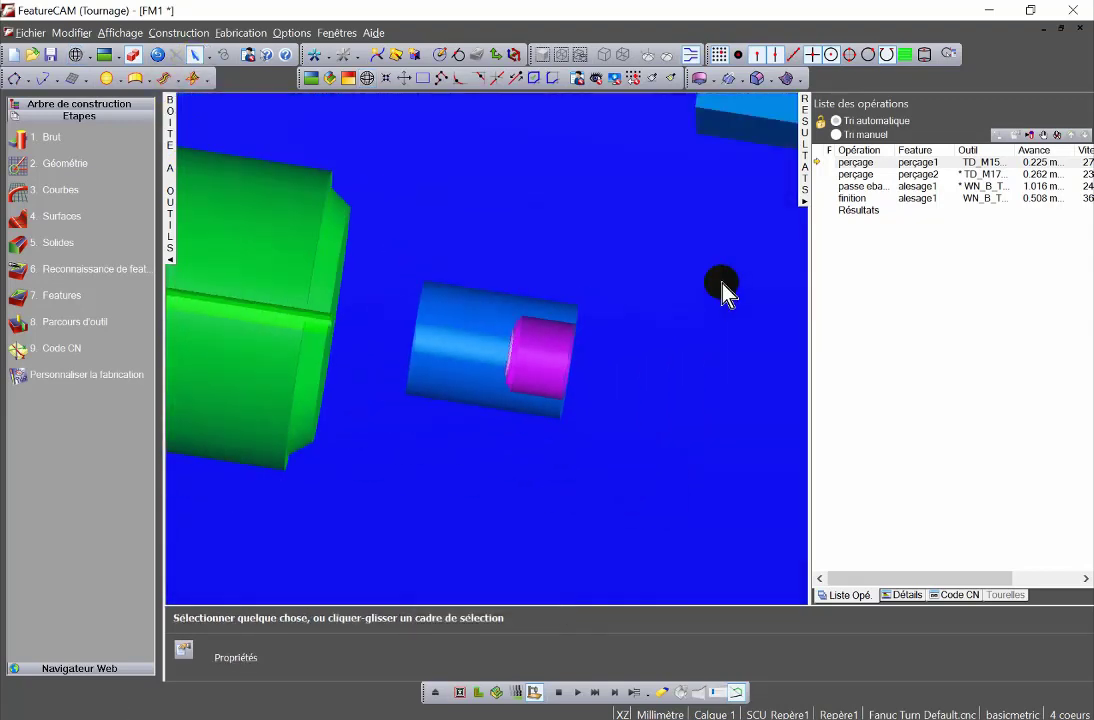
pyautogui.scroll(-4, 723, 290)
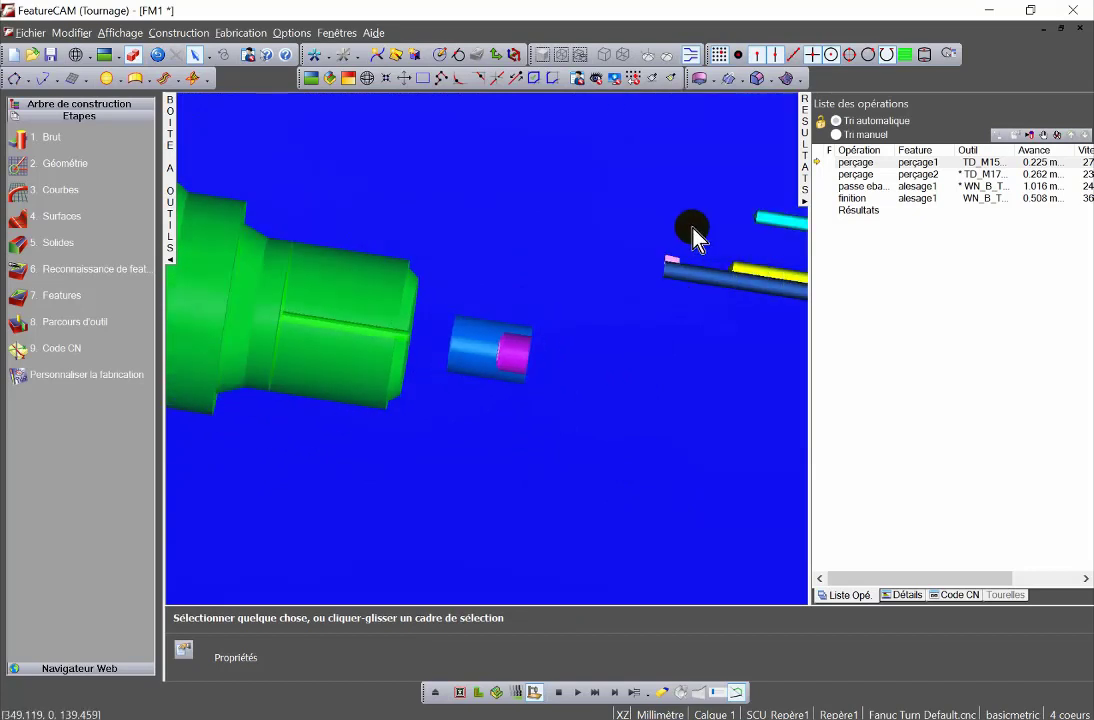
pyautogui.moveTo(642, 349); pyautogui.dragTo(470, 360, button='middle')
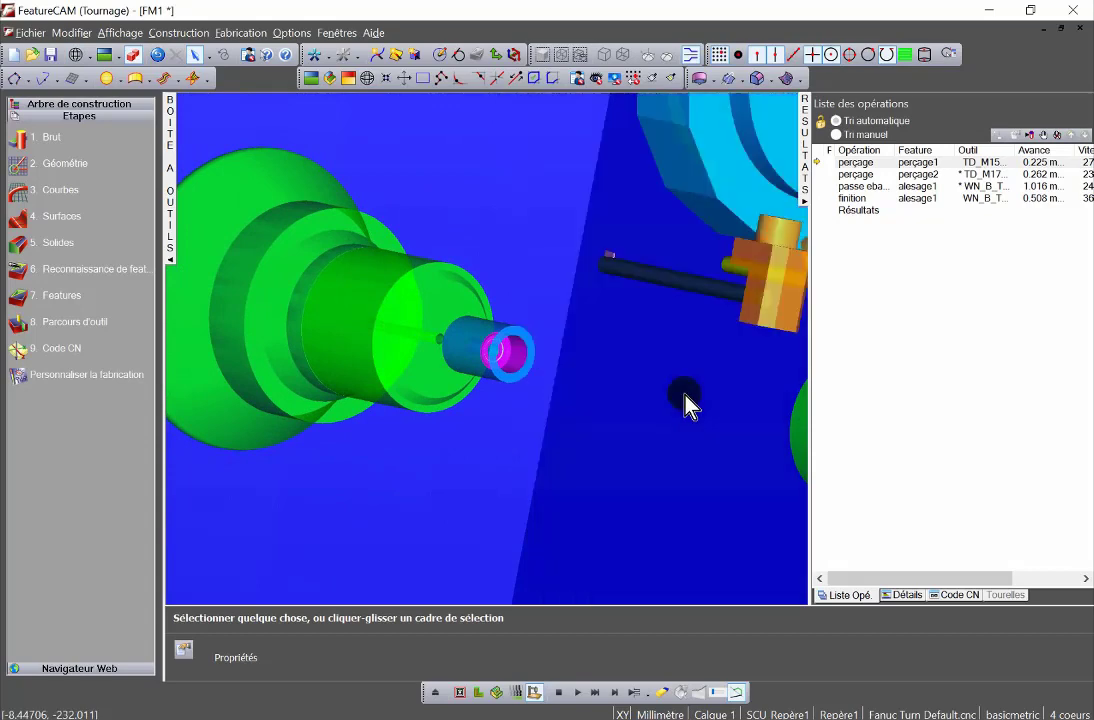
pyautogui.scroll(5, 513, 354)
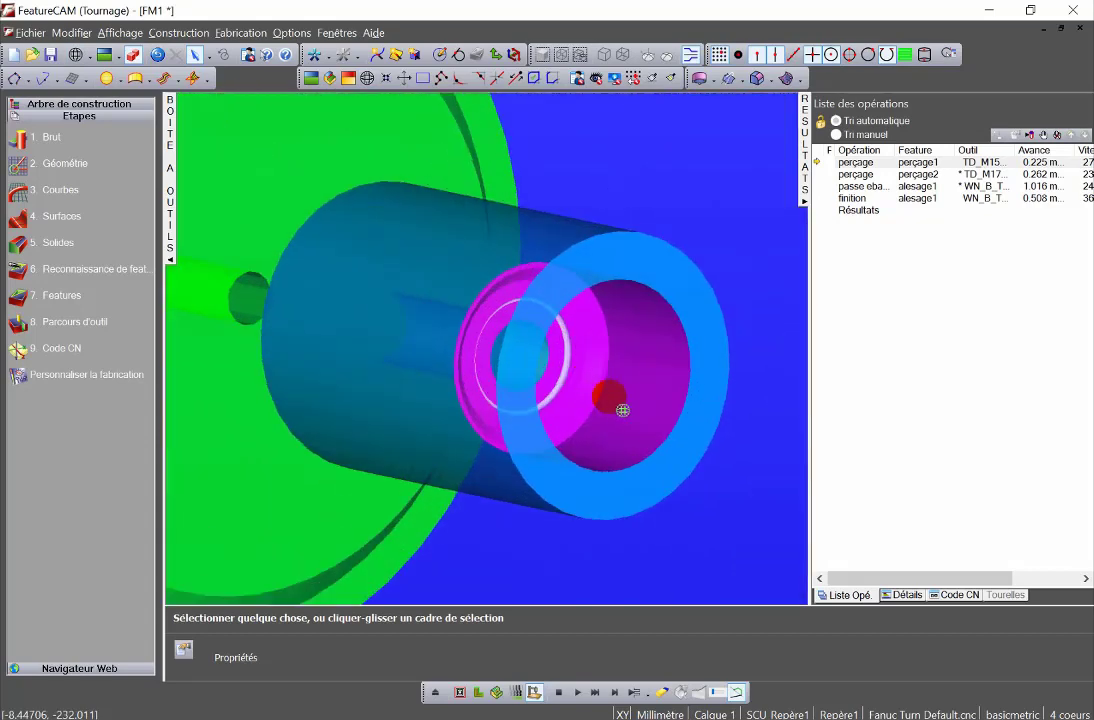
pyautogui.moveTo(584, 409); pyautogui.dragTo(560, 395, button='middle')
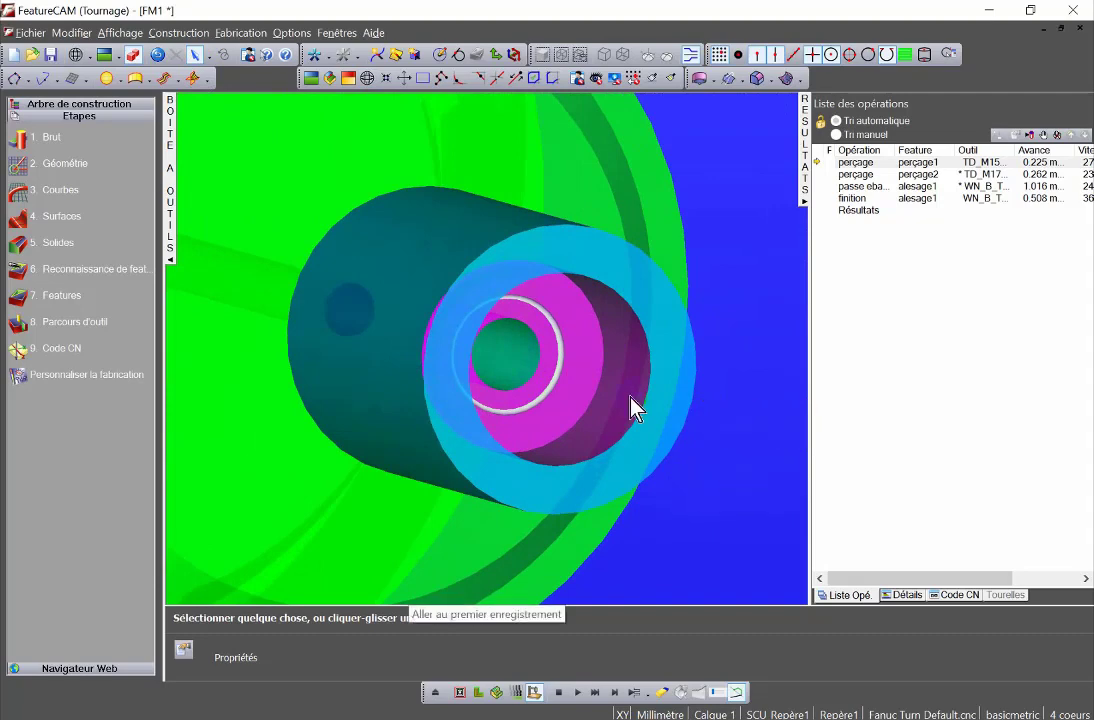
pyautogui.scroll(6, 600, 361)
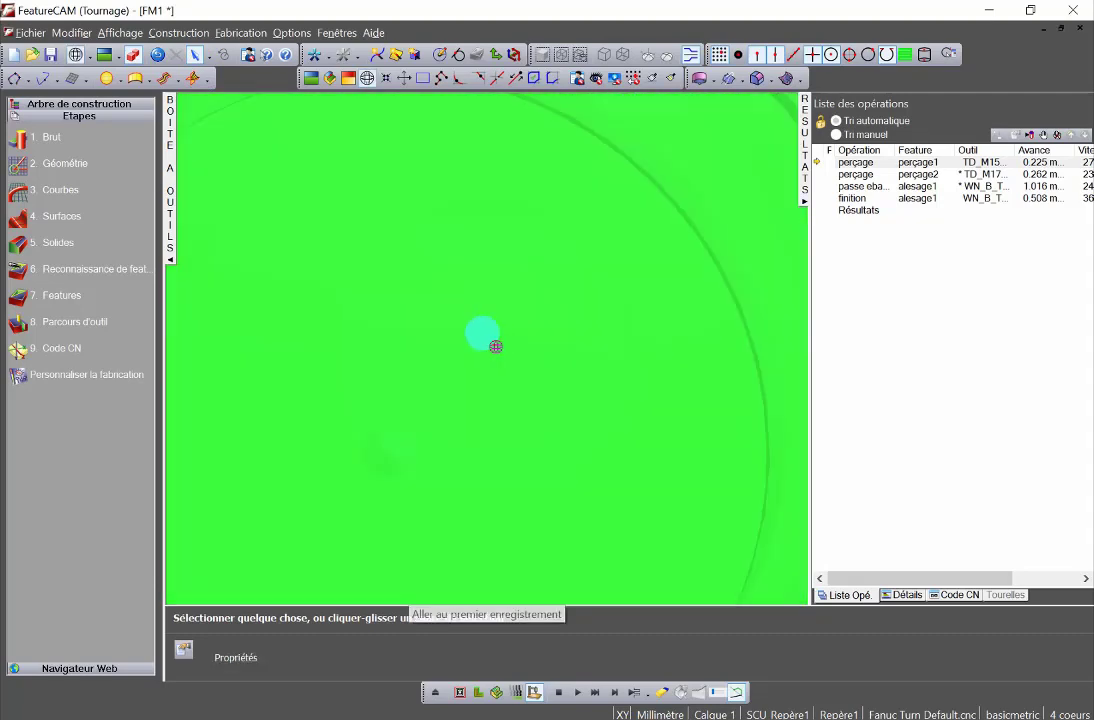
pyautogui.scroll(-5, 610, 357)
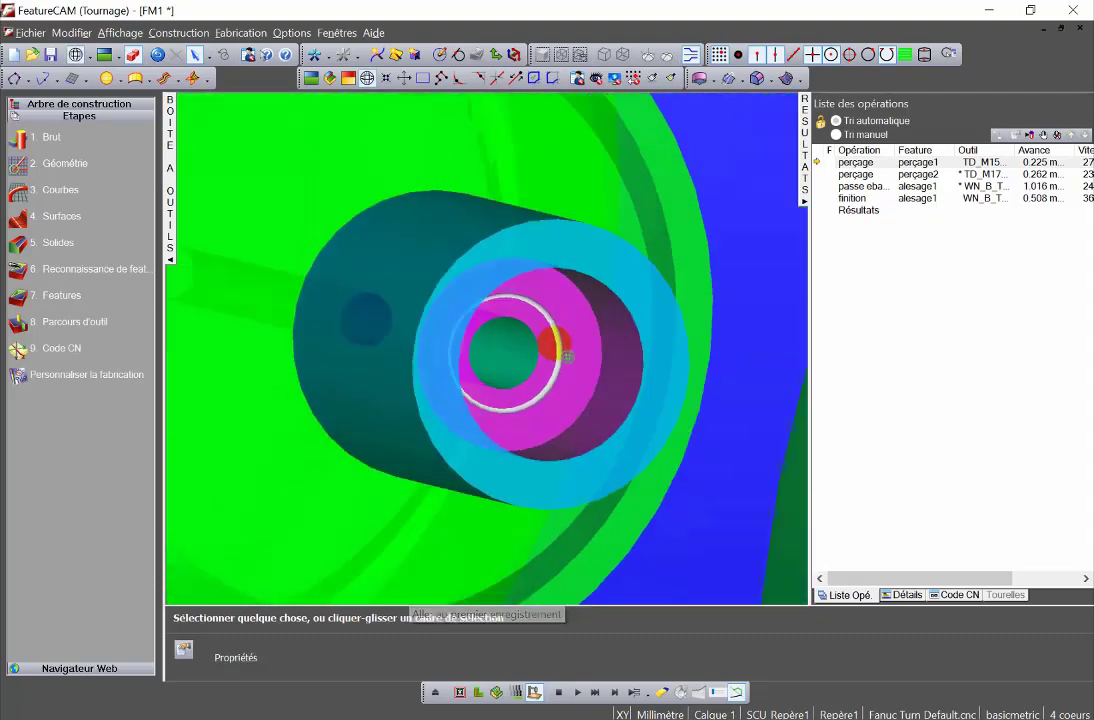
pyautogui.scroll(6, 550, 345)
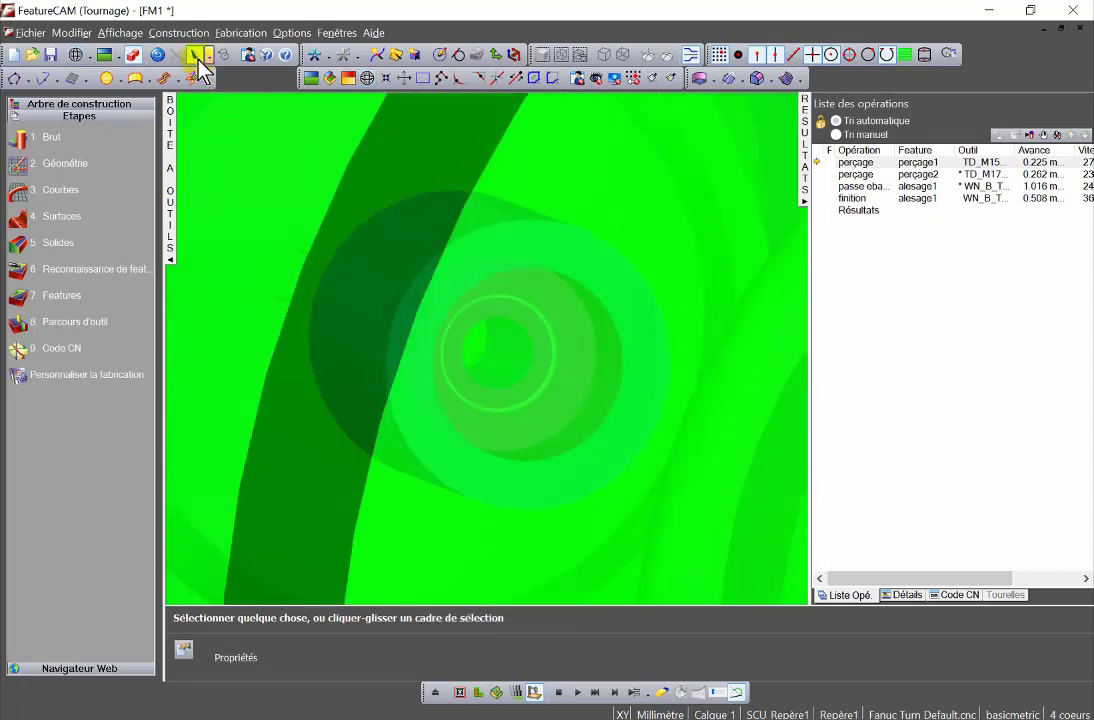
pyautogui.click(744, 221)
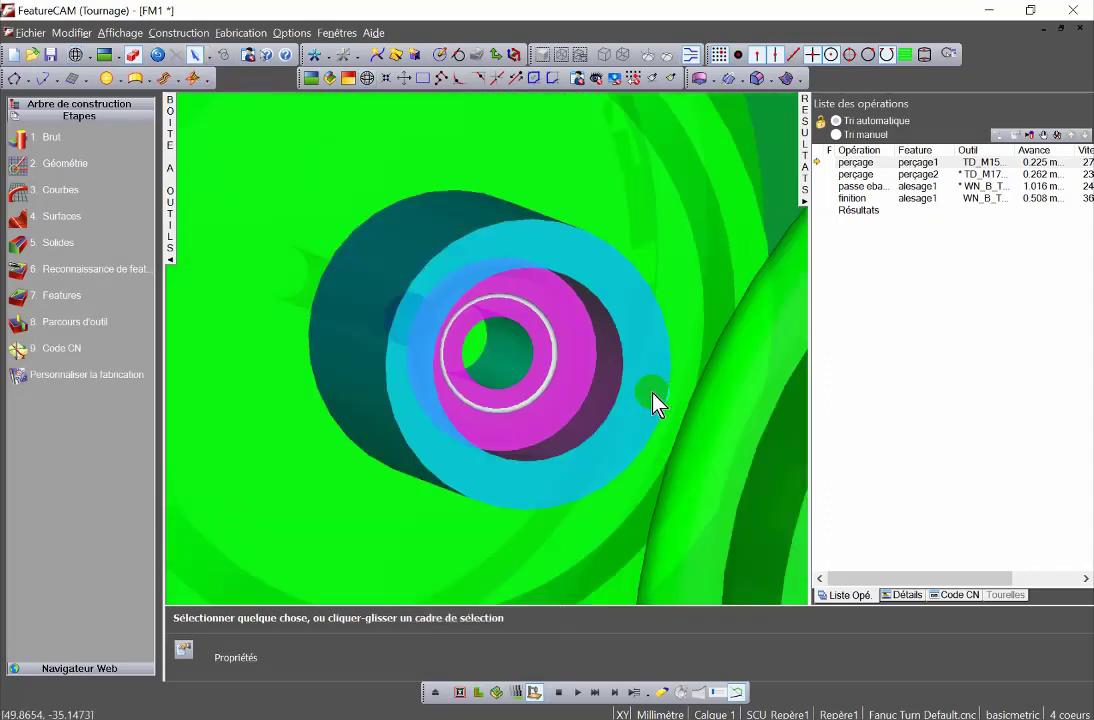
# Inspect the stepped bore and the ring inside the simulated part up close, and stop the machine simulation.
pyautogui.moveTo(575, 370); pyautogui.dragTo(300, 165, button='middle')
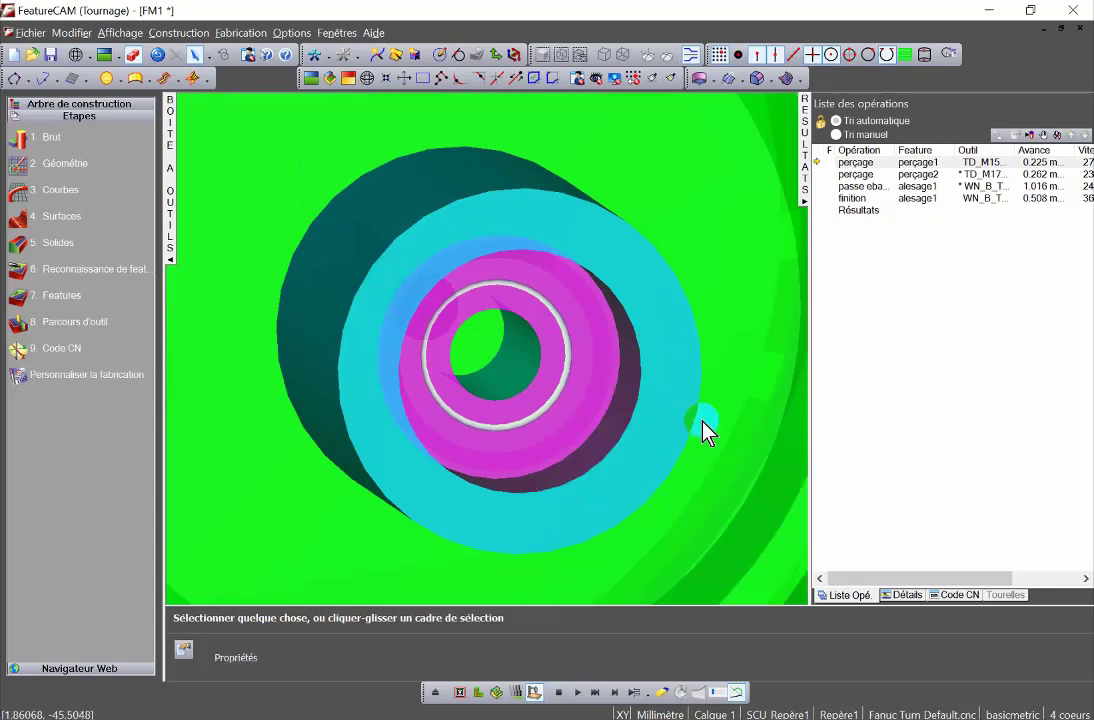
pyautogui.scroll(5, 651, 333)
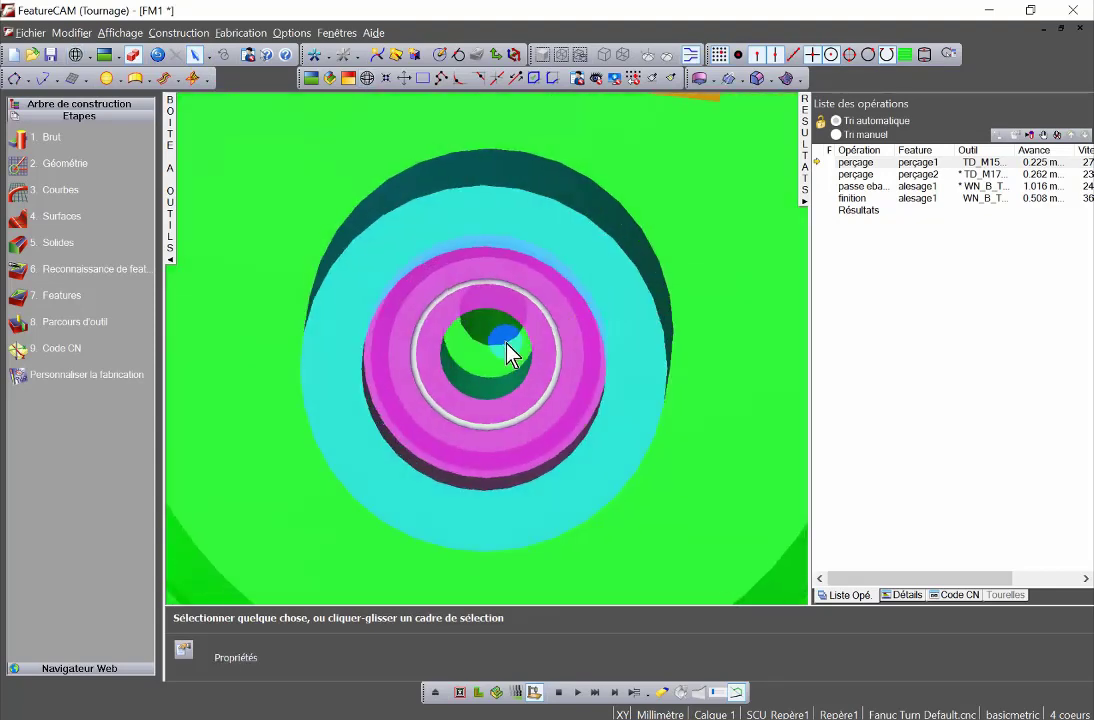
pyautogui.moveTo(571, 364); pyautogui.dragTo(716, 328, button='middle')
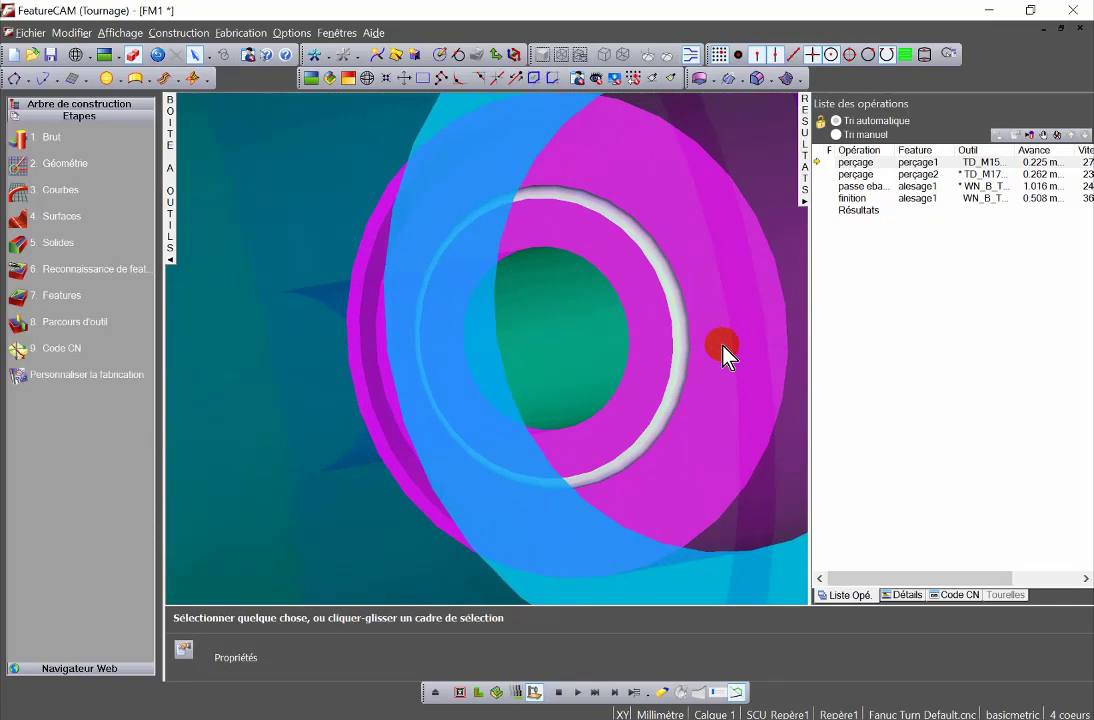
pyautogui.click(559, 693)
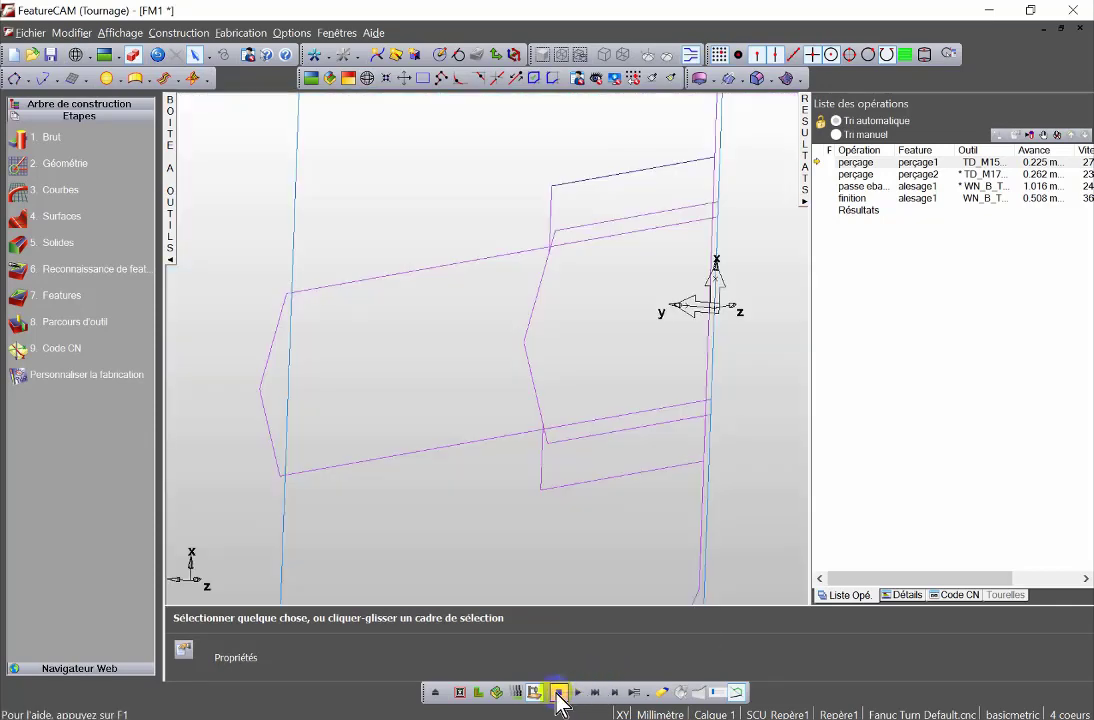
# Set the insert's inscribed circle diameter to 6 mm on alesage1's roughing tool WN_B_Turn_80m_RH and preview the tool.
pyautogui.doubleClick(640, 177)
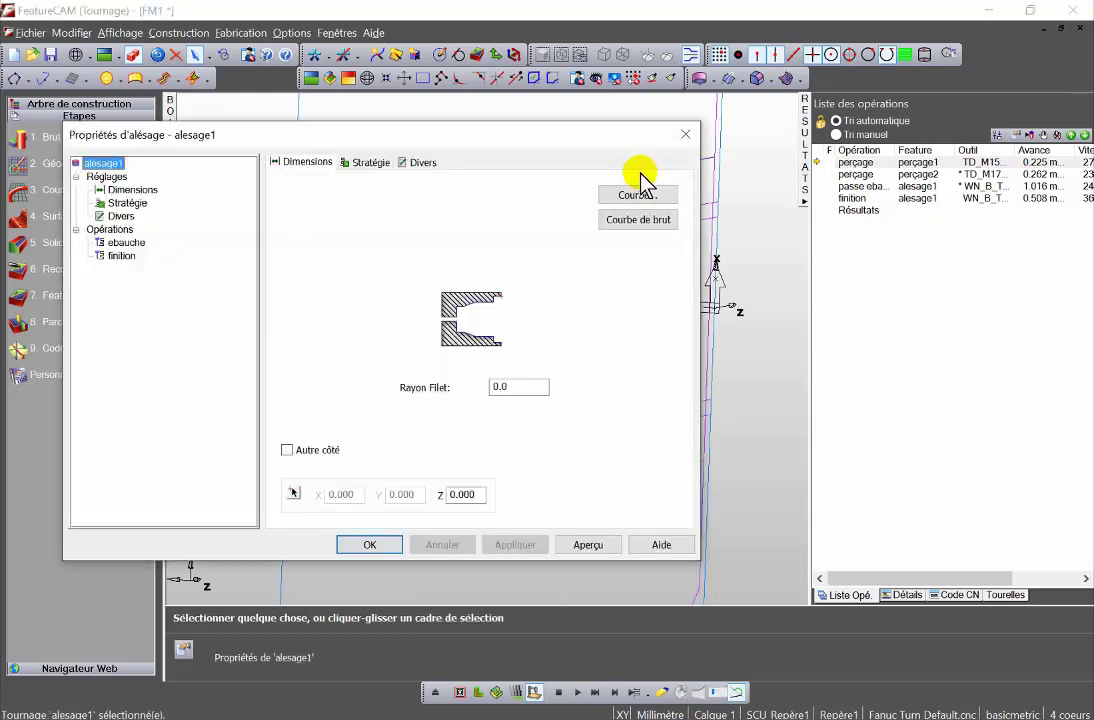
pyautogui.click(128, 243)
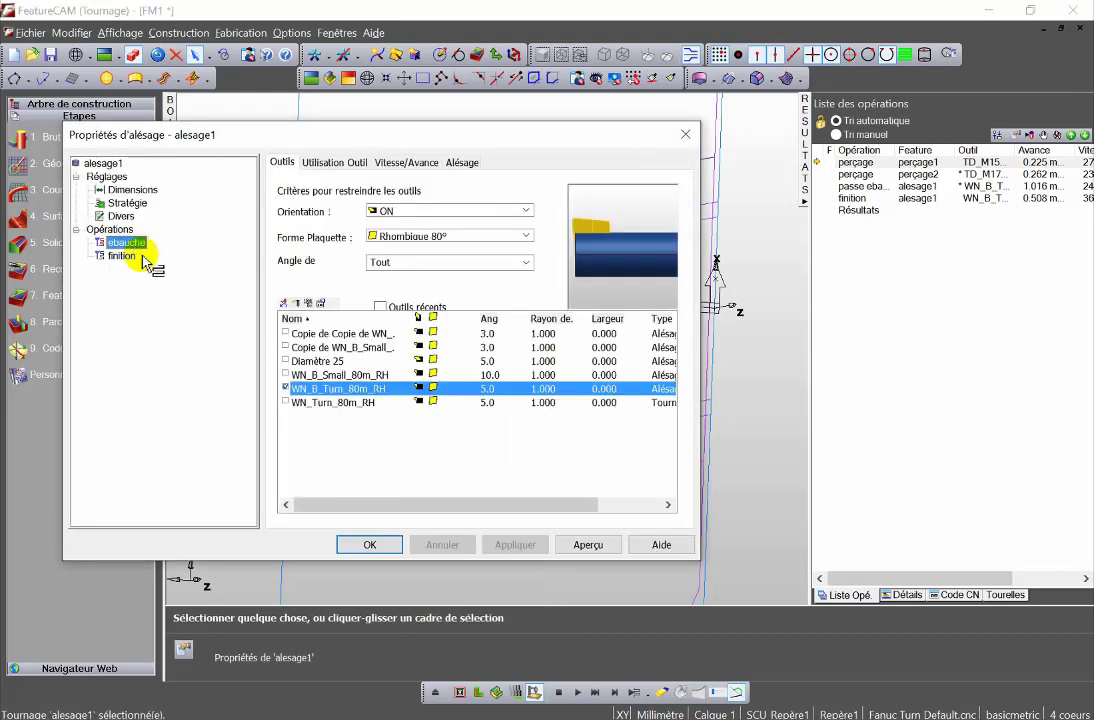
pyautogui.click(321, 303)
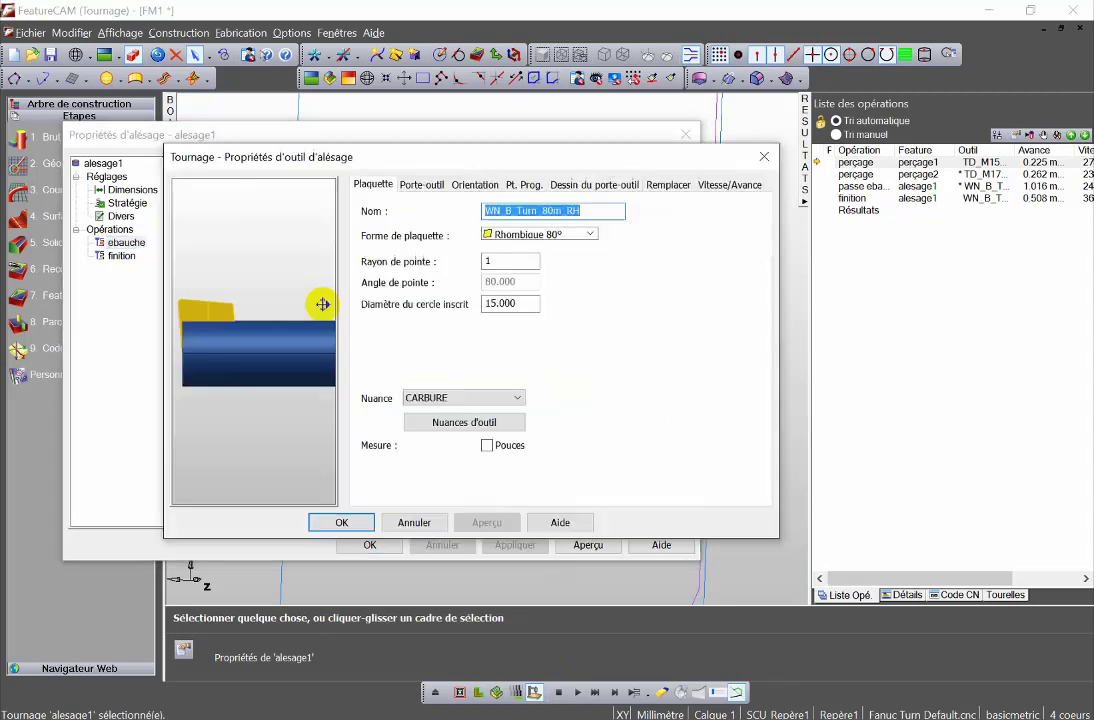
pyautogui.doubleClick(521, 304)
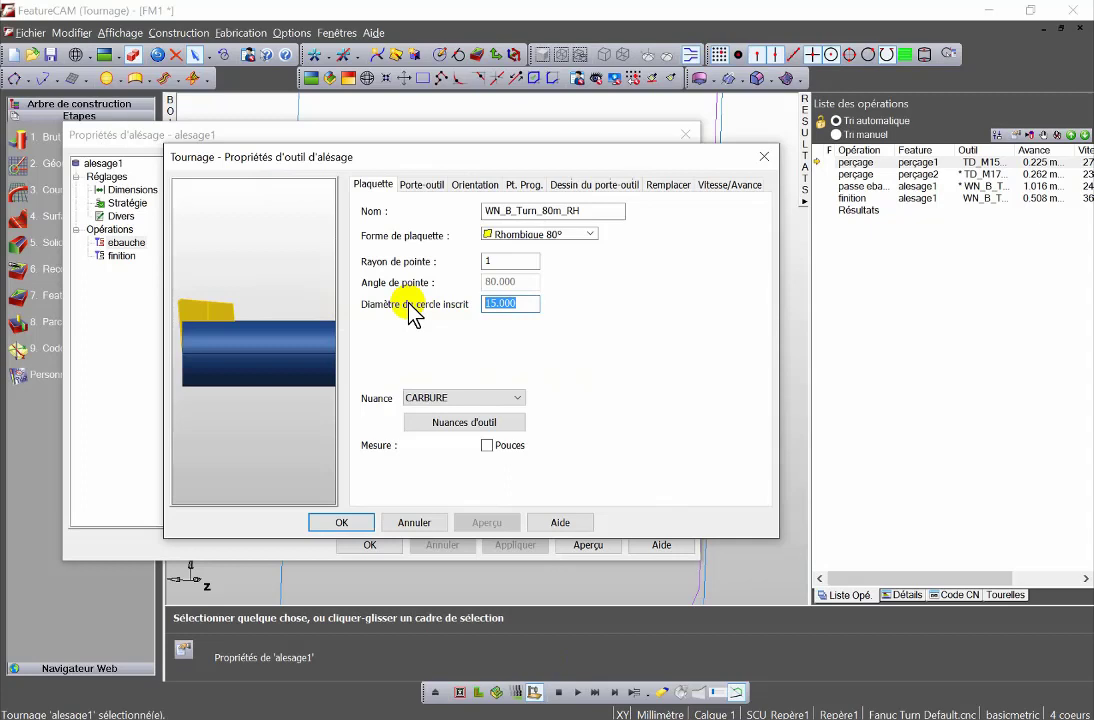
pyautogui.write('6')
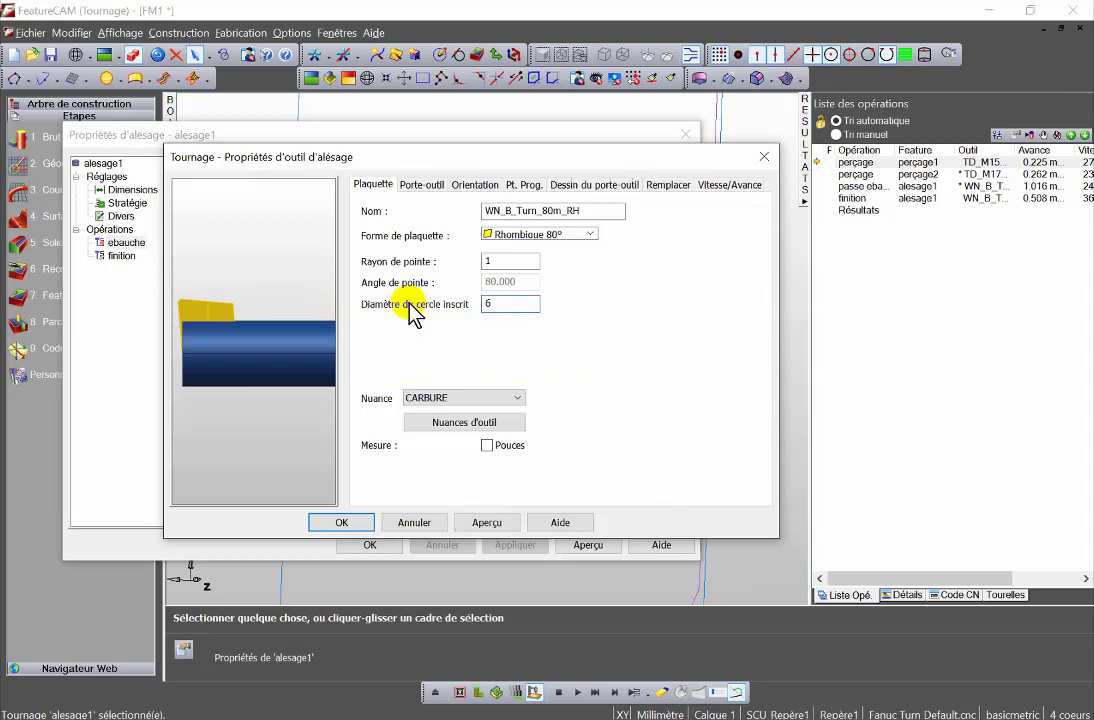
pyautogui.click(490, 522)
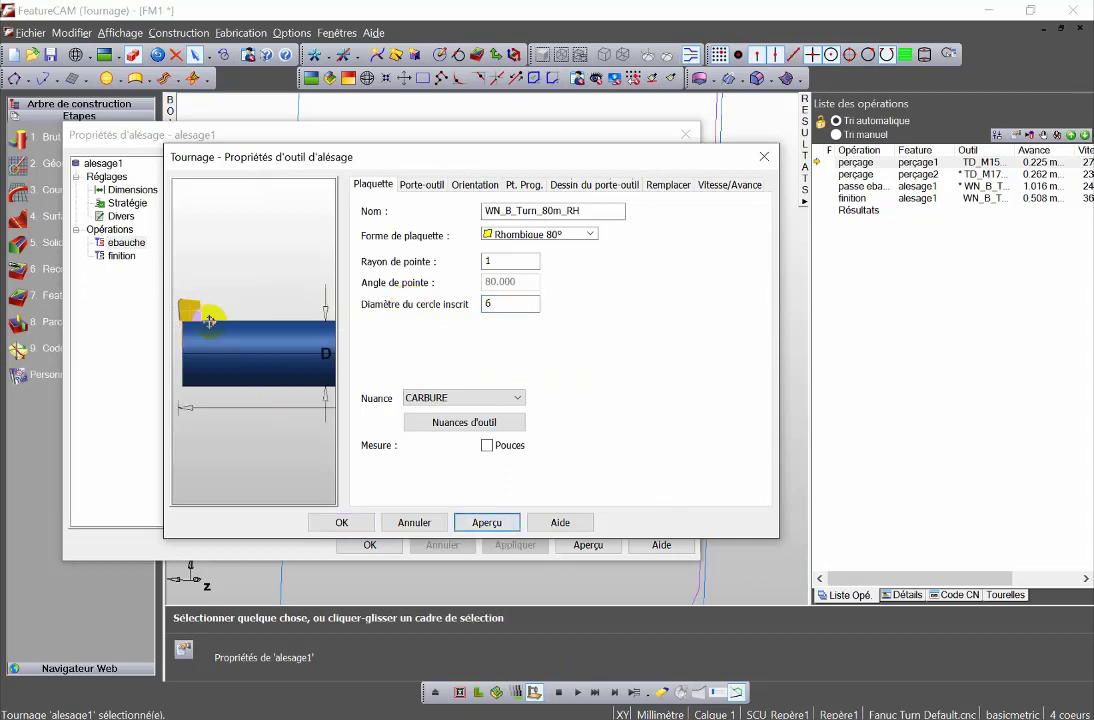
# Set the roughing tool holder's minimum diameter (MD) to 16 mm and body diameter (D) to 13 mm, preview, and accept the tool and alesage1 properties.
pyautogui.click(424, 184)
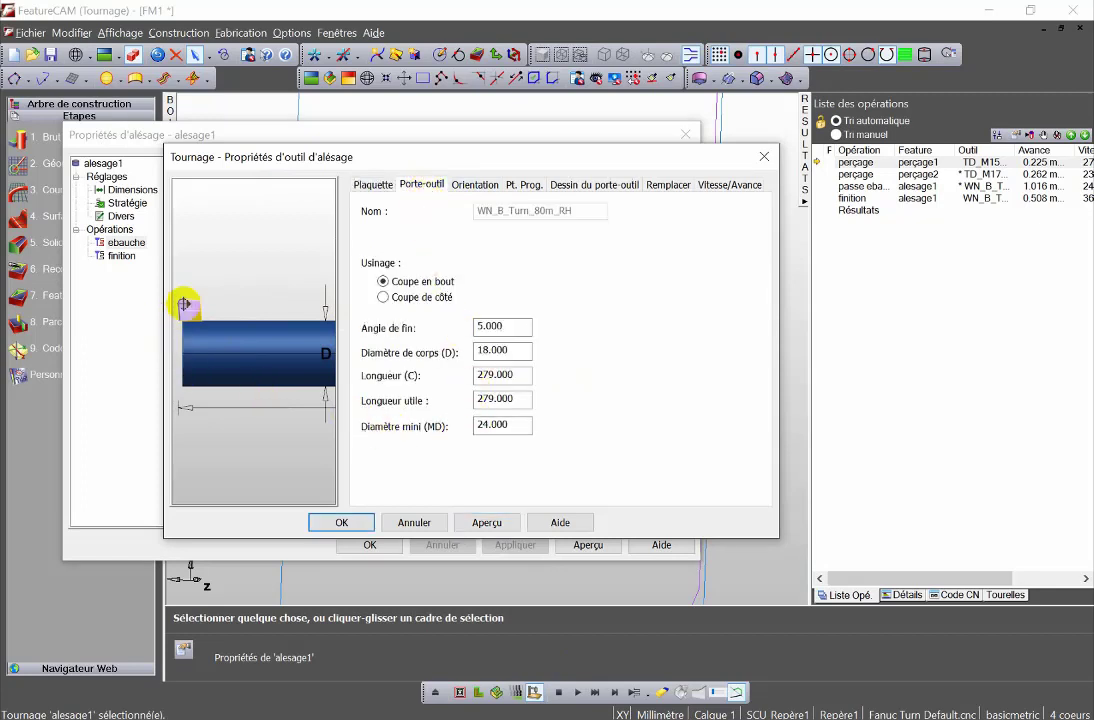
pyautogui.moveTo(183, 310); pyautogui.dragTo(222, 391)
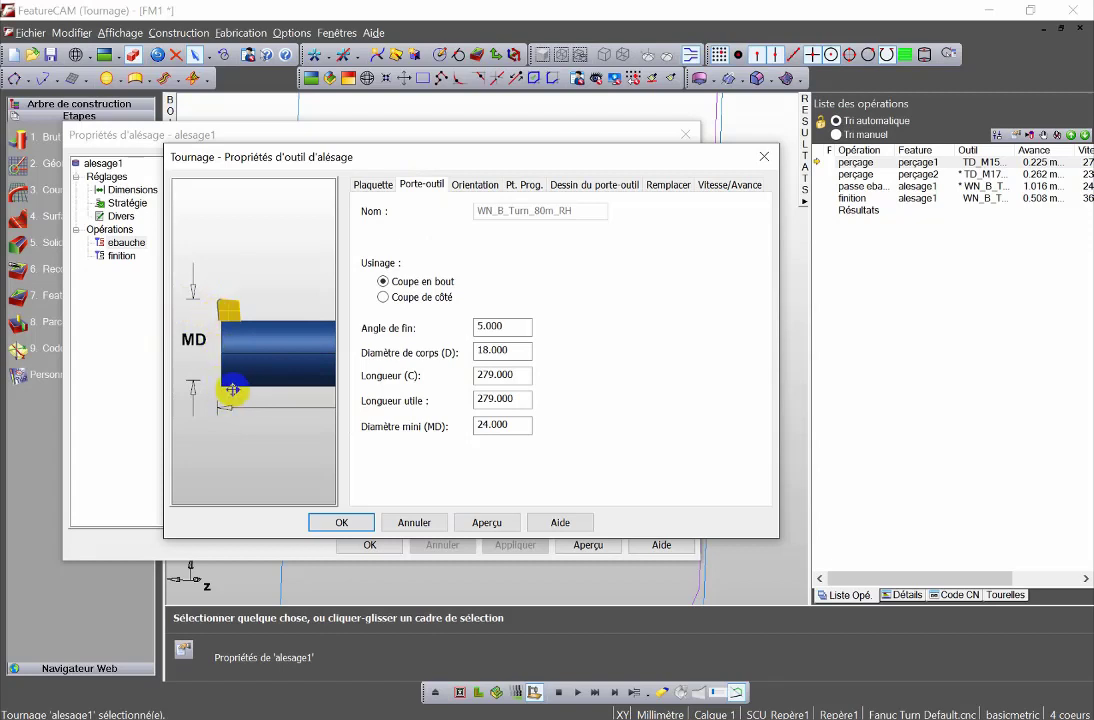
pyautogui.moveTo(512, 428); pyautogui.dragTo(393, 428)
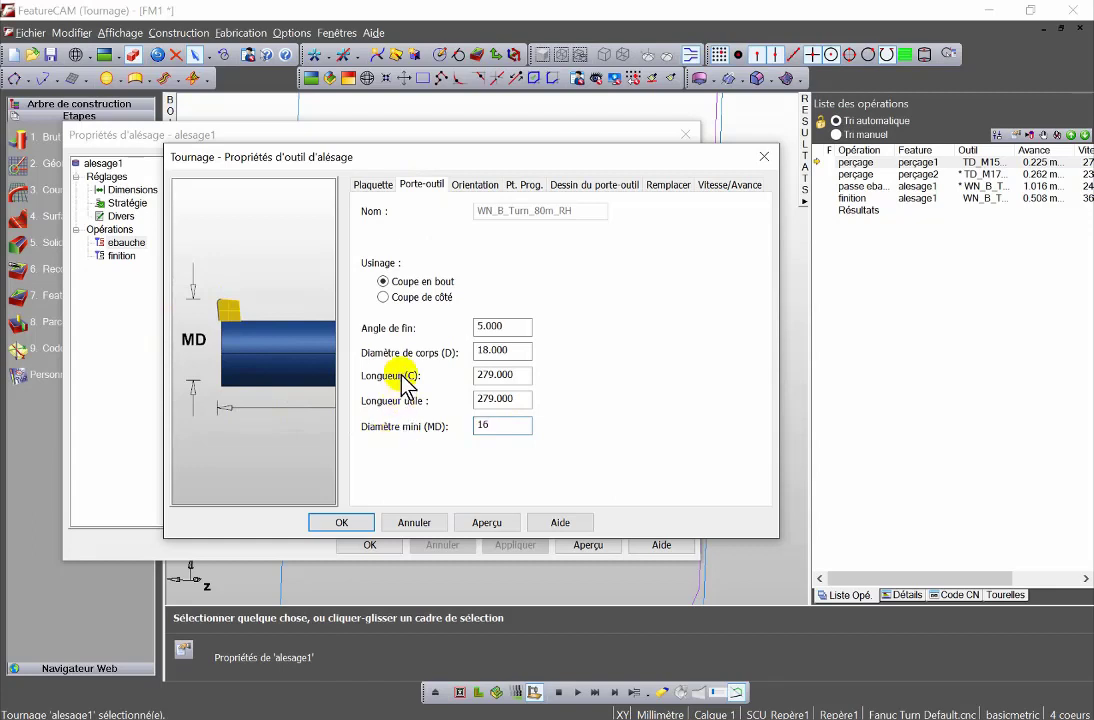
pyautogui.click(492, 522)
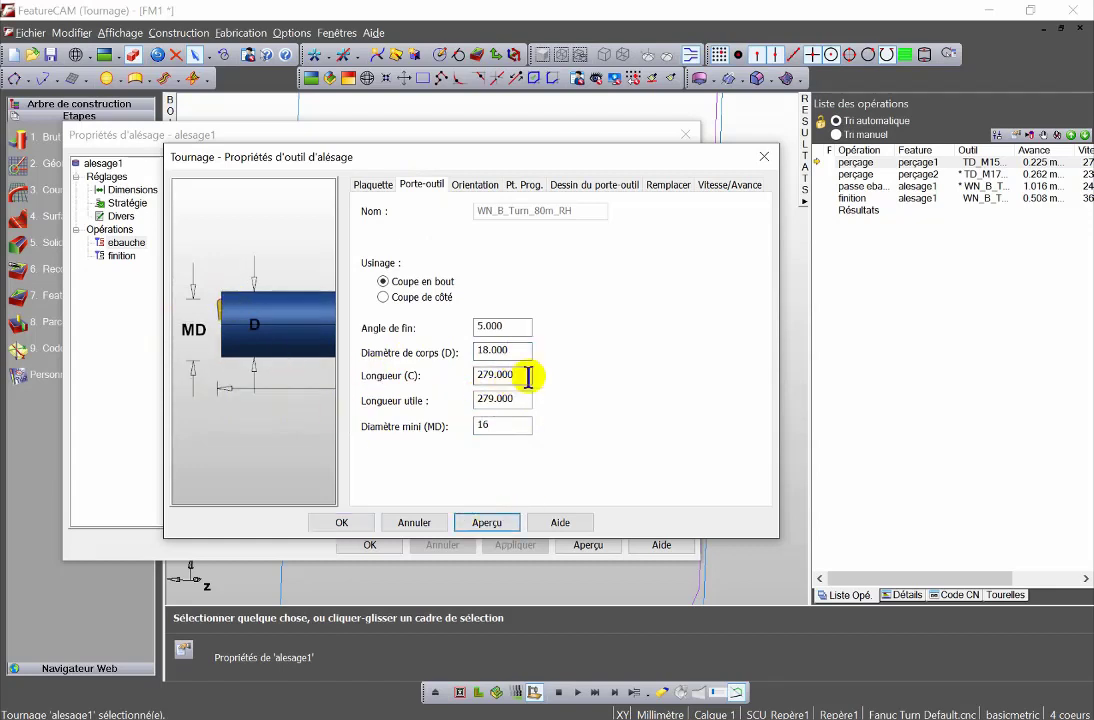
pyautogui.moveTo(527, 349); pyautogui.dragTo(444, 352)
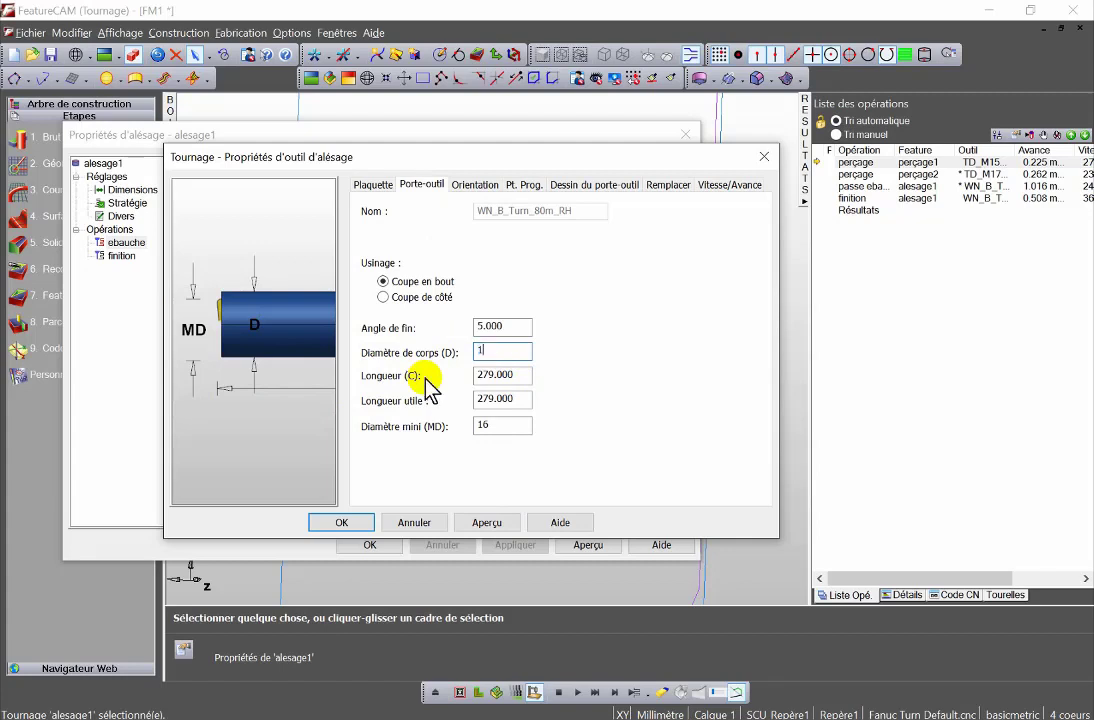
pyautogui.write('13')
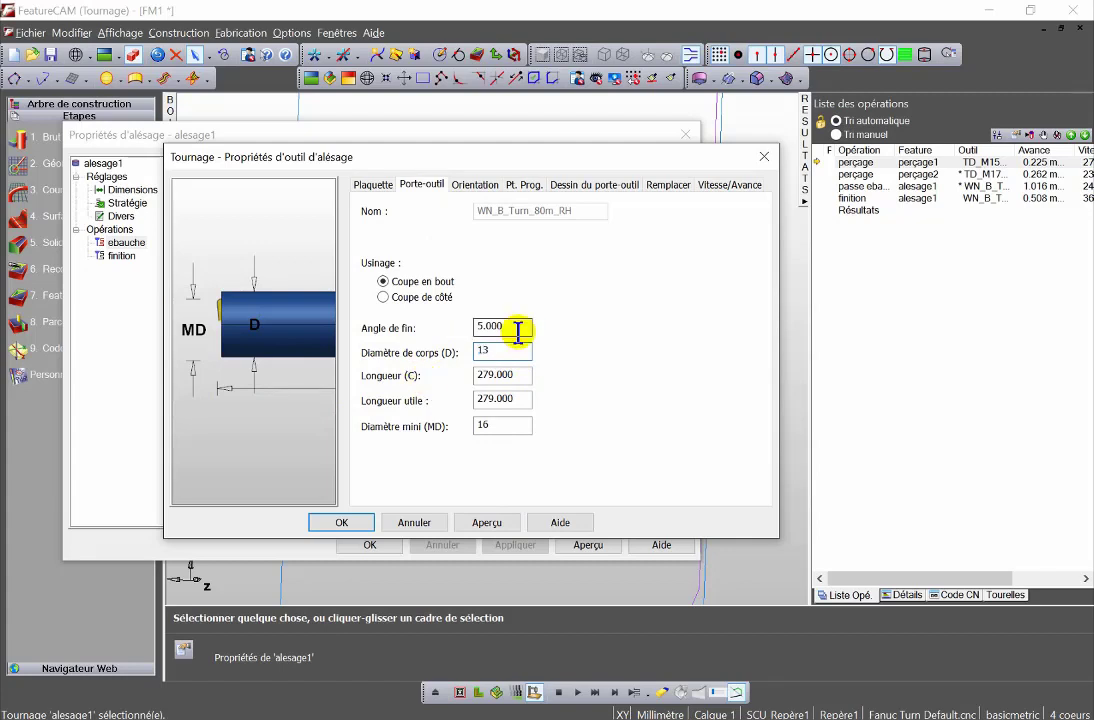
pyautogui.click(487, 522)
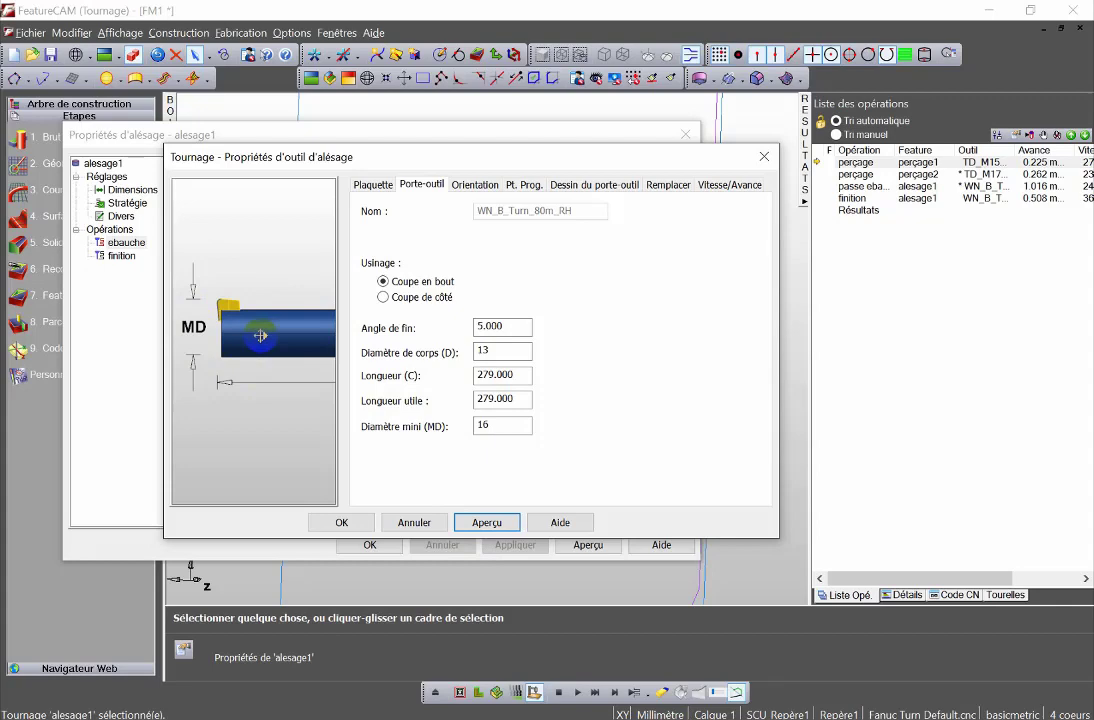
pyautogui.click(339, 524)
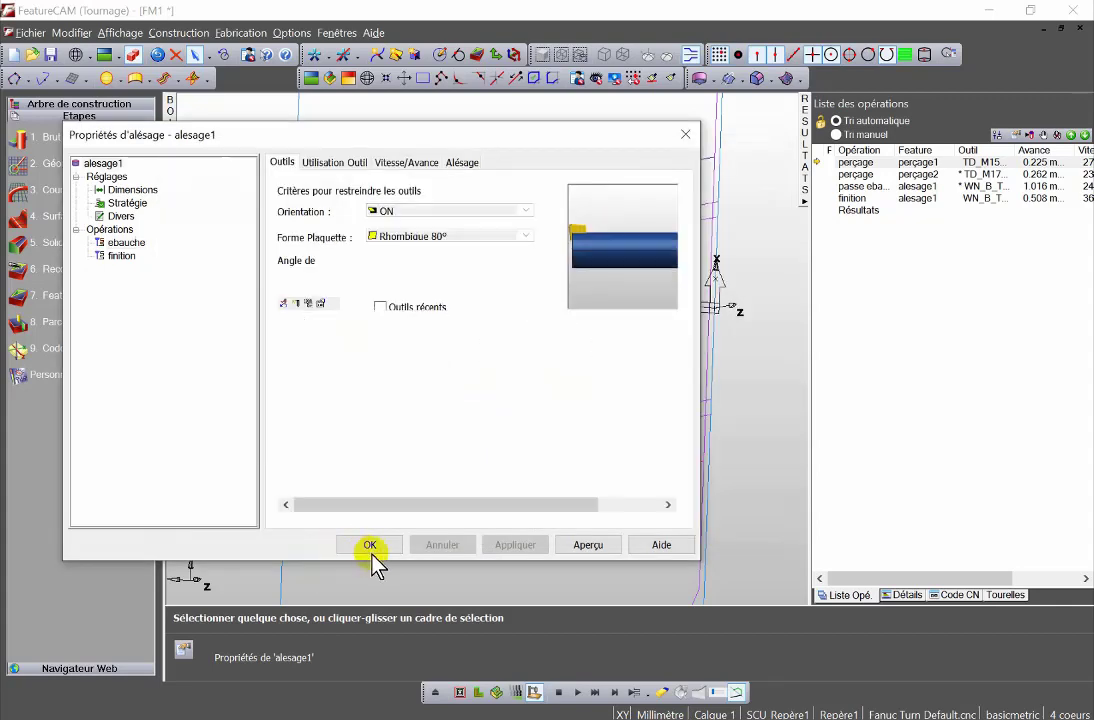
pyautogui.click(371, 553)
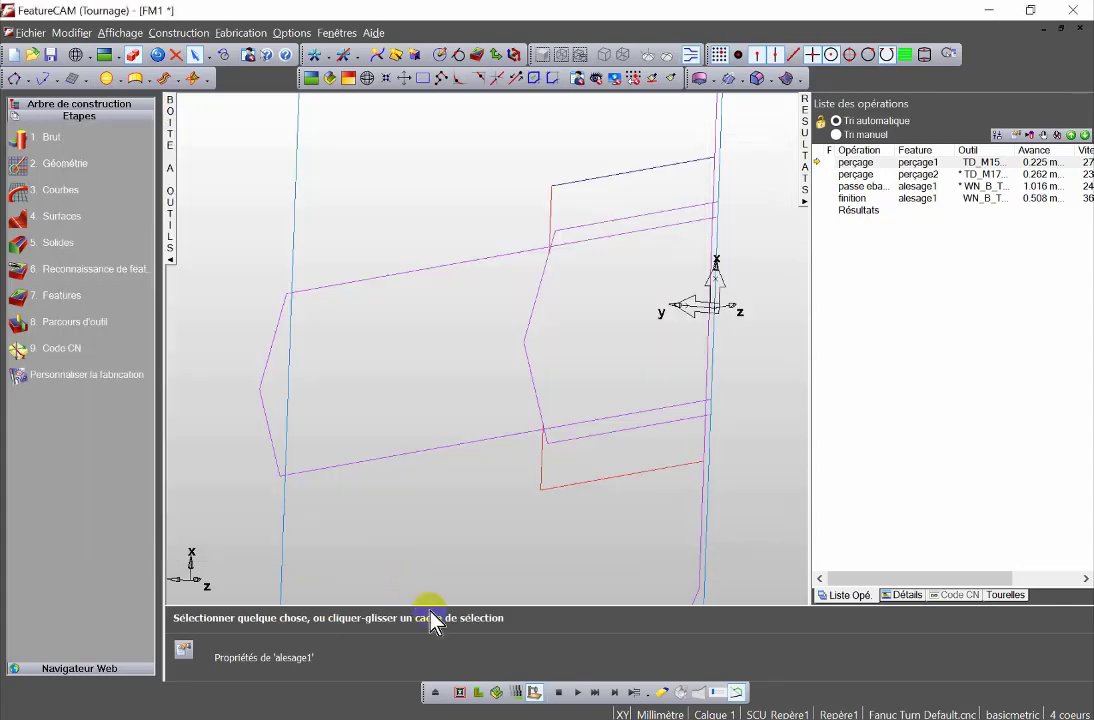
# Rerun the machine simulation of all operations with the smaller boring tool, examine the bored part, and stop the simulation.
pyautogui.click(577, 692)
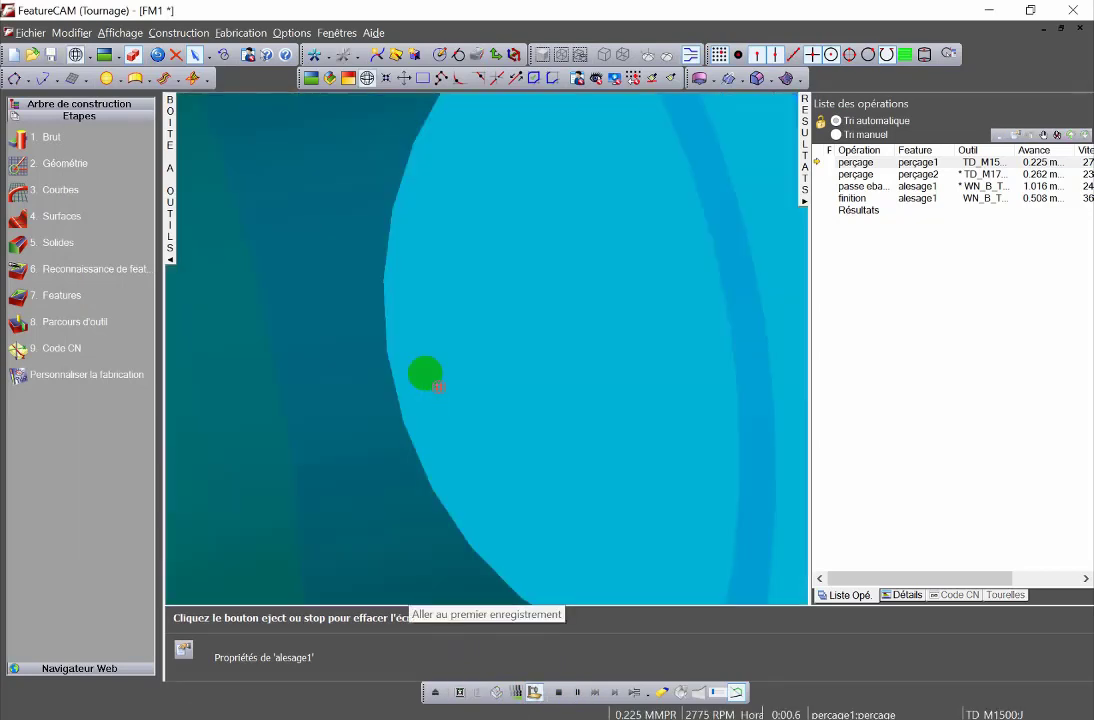
pyautogui.click(318, 80)
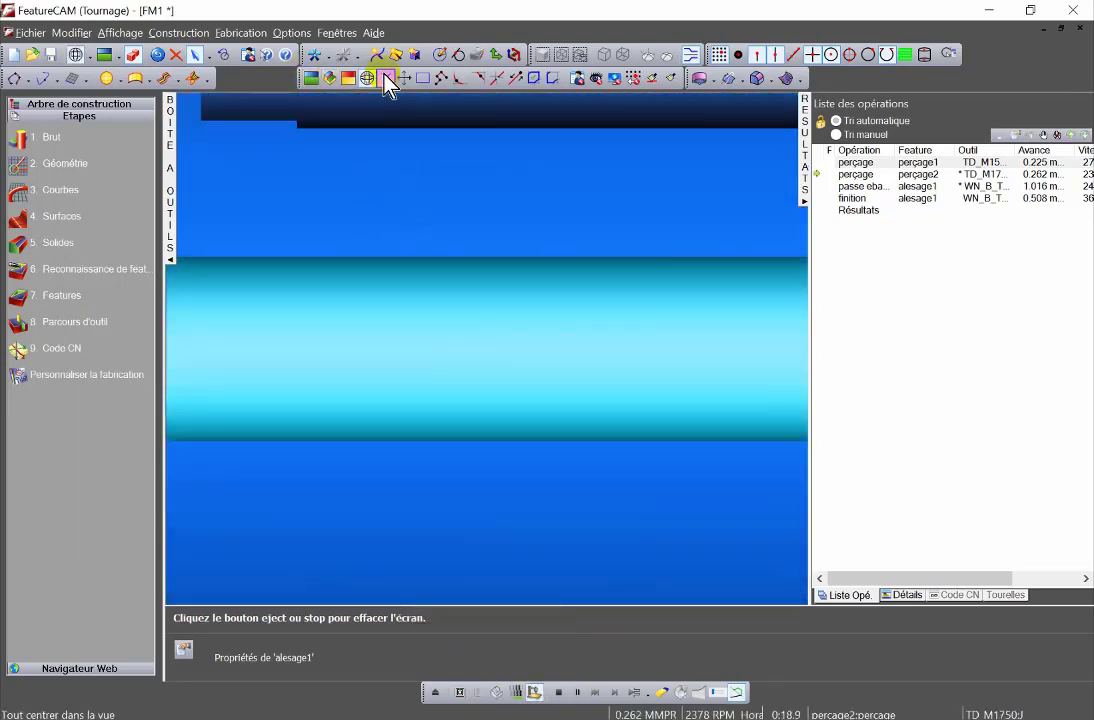
pyautogui.click(386, 78)
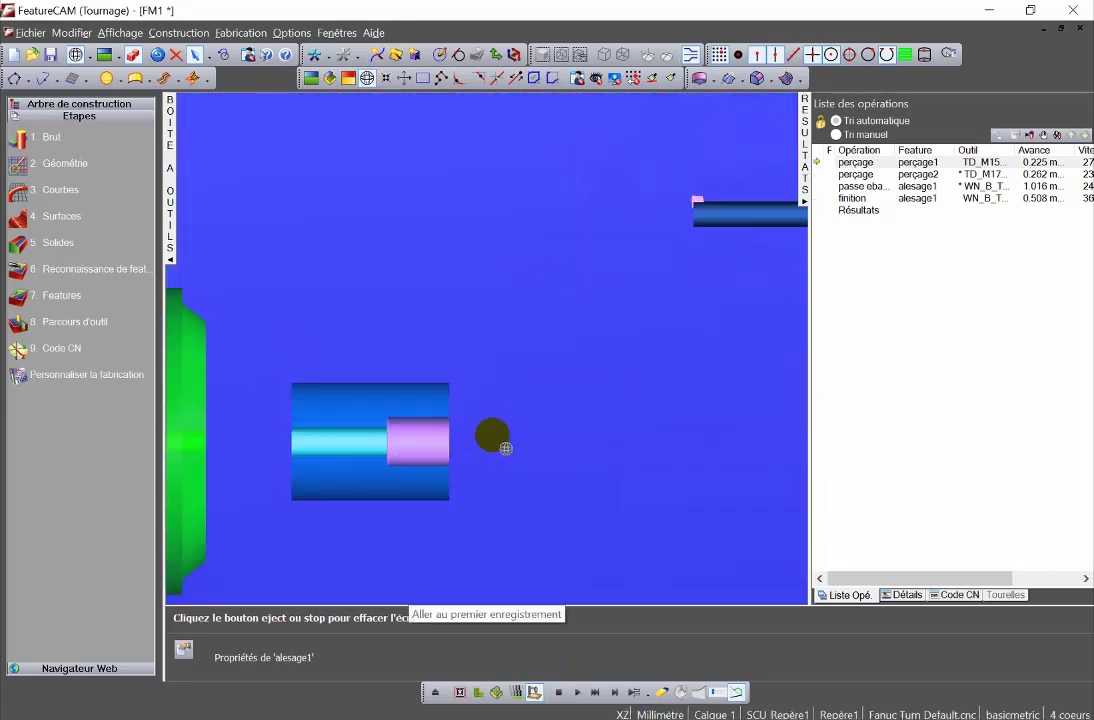
pyautogui.moveTo(505, 448); pyautogui.dragTo(318, 430, button='middle')
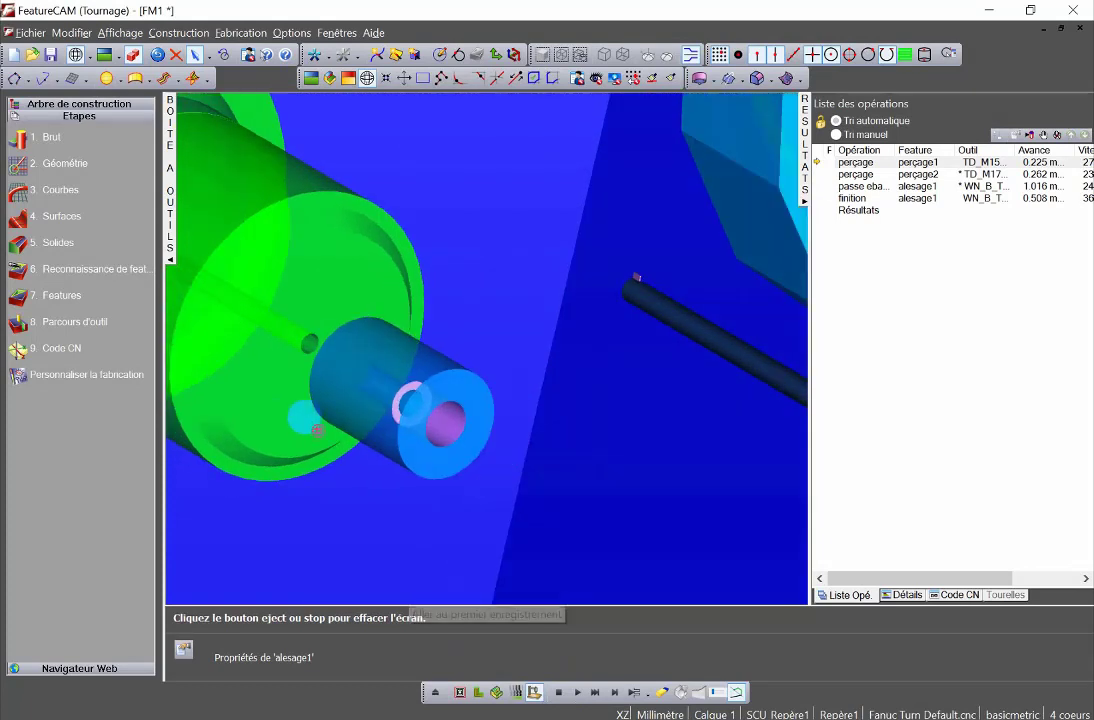
pyautogui.scroll(3, 447, 434)
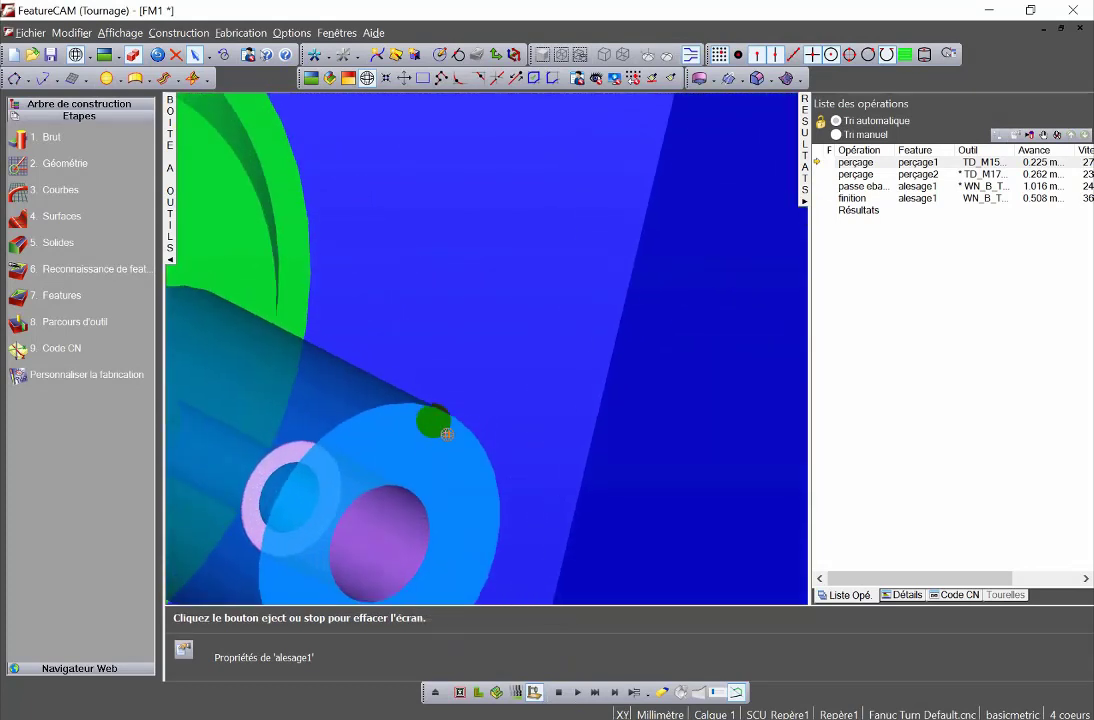
pyautogui.moveTo(447, 434); pyautogui.dragTo(495, 444, button='middle')
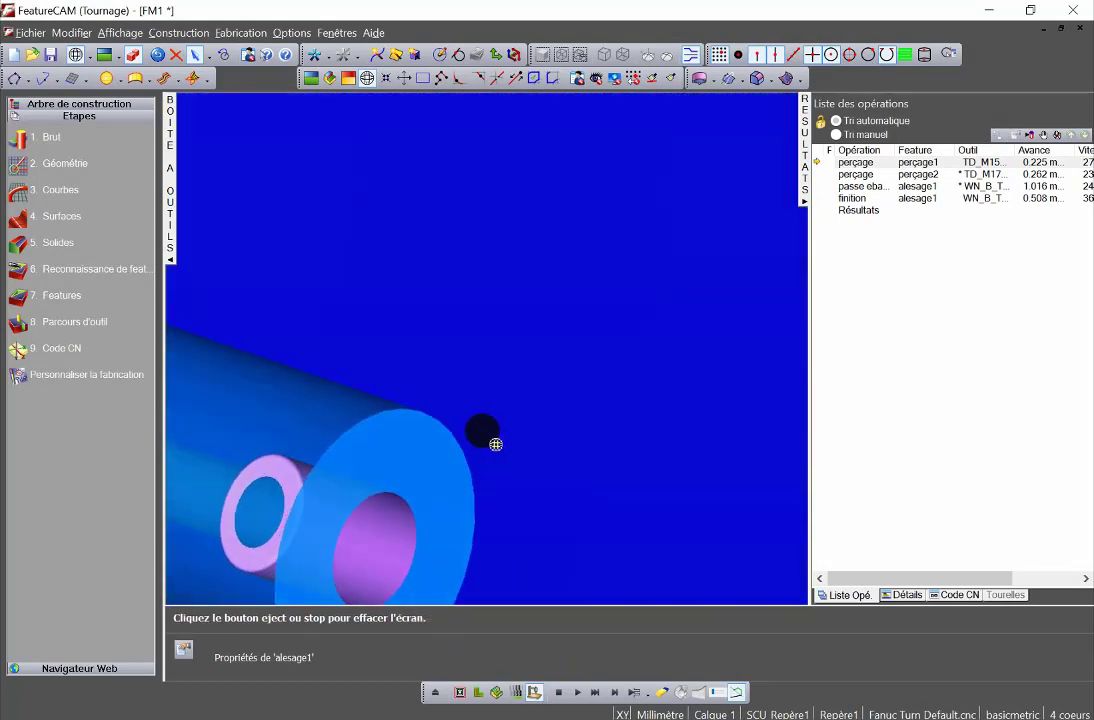
pyautogui.click(562, 691)
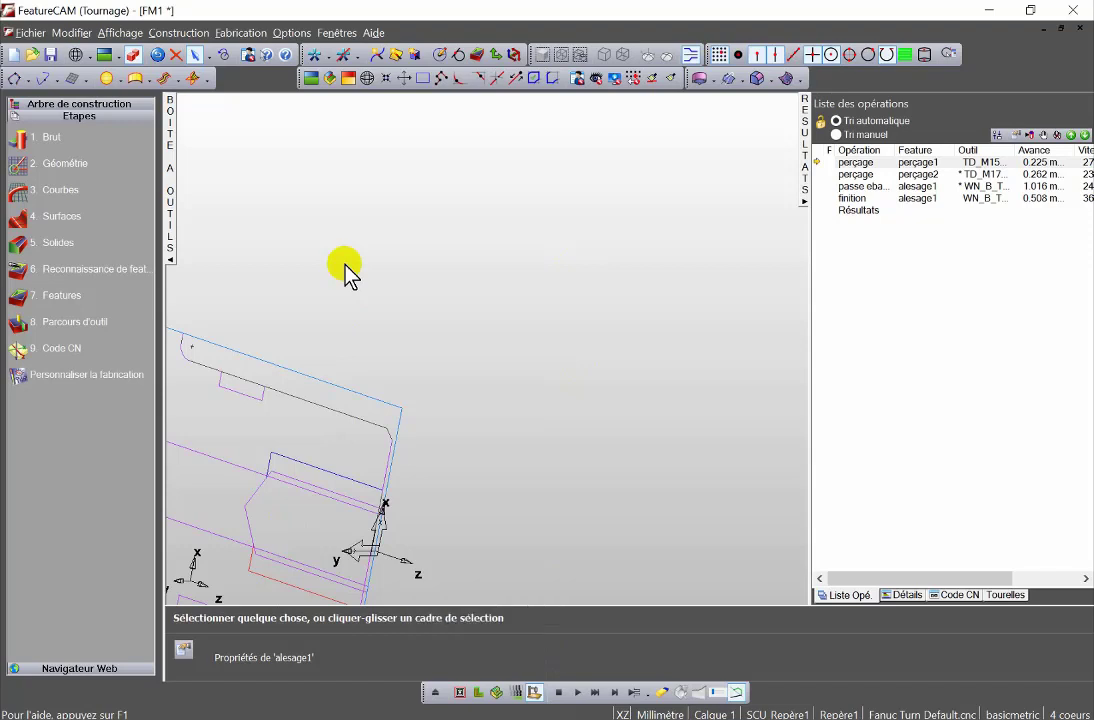
pyautogui.click(292, 33)
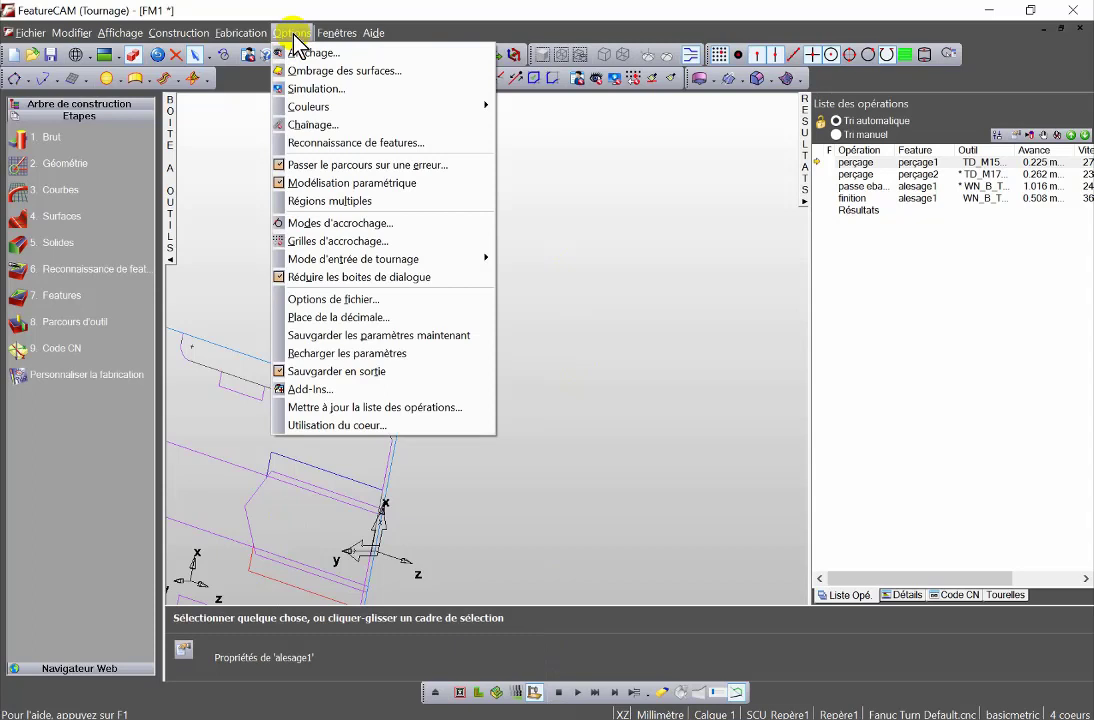
pyautogui.click(338, 73)
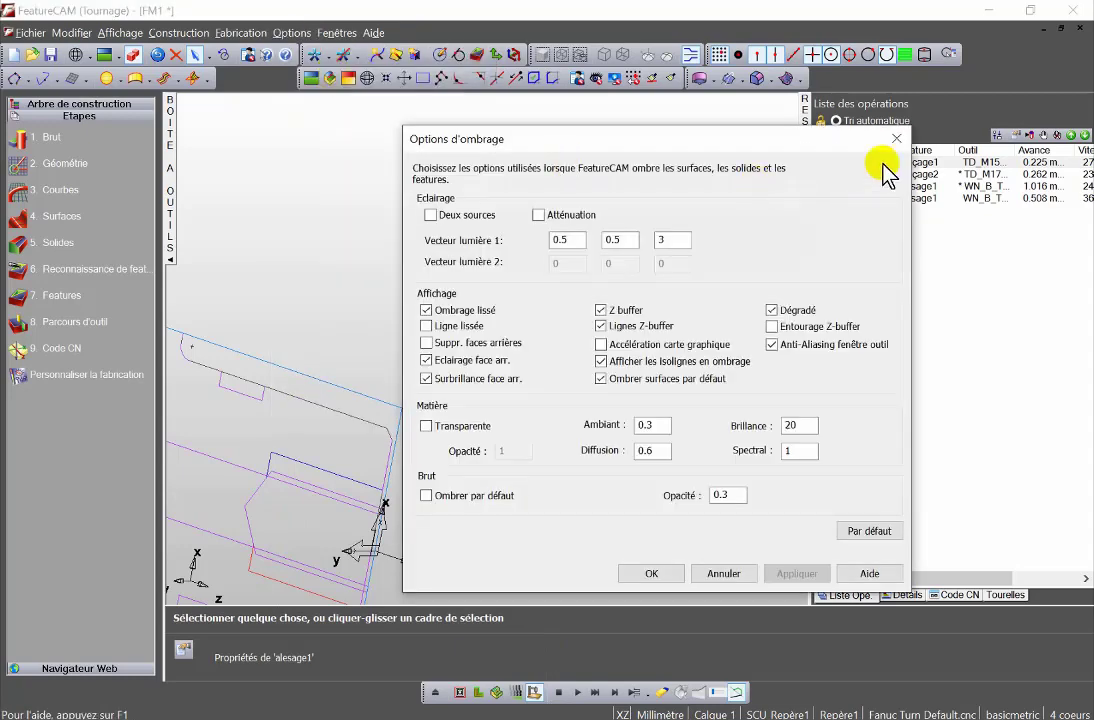
pyautogui.click(896, 138)
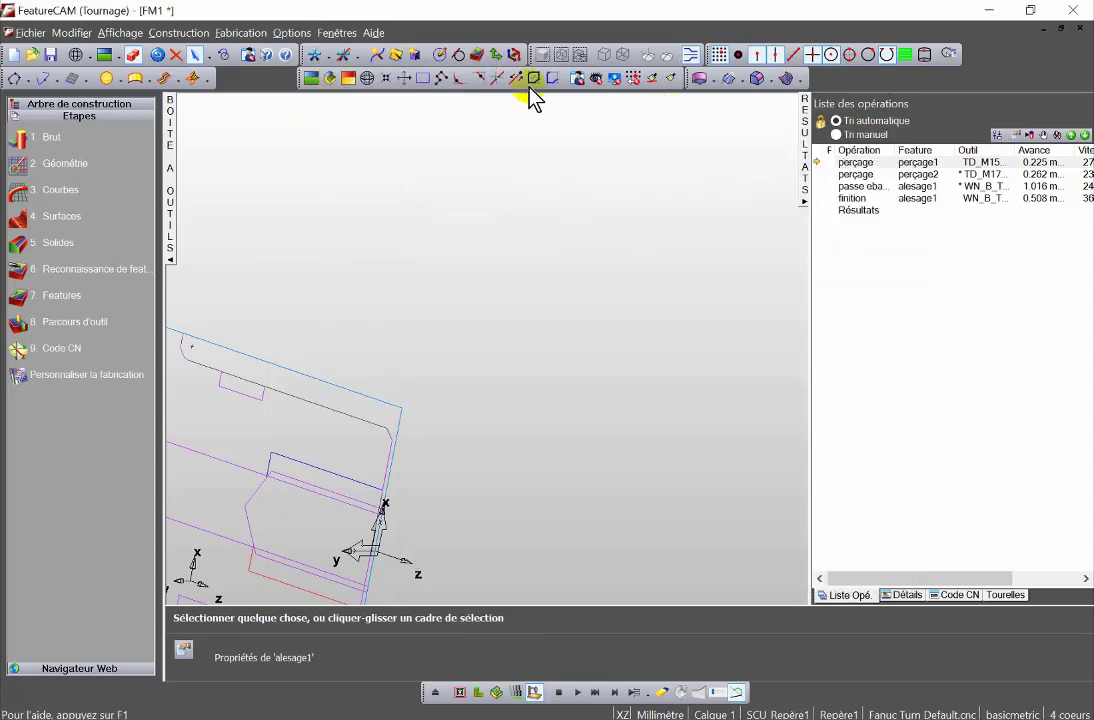
# Turn off the transparent part display (Pièce transparente) in the simulation's 2D/3D shading options, and apply and accept the change.
pyautogui.click(300, 32)
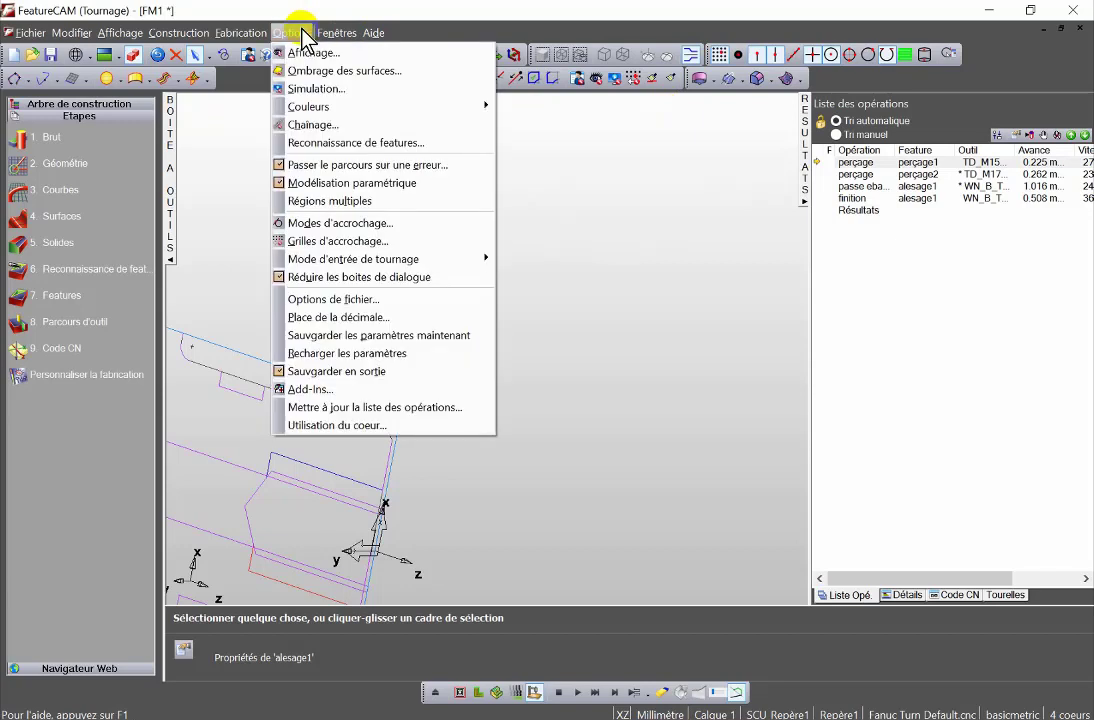
pyautogui.click(300, 89)
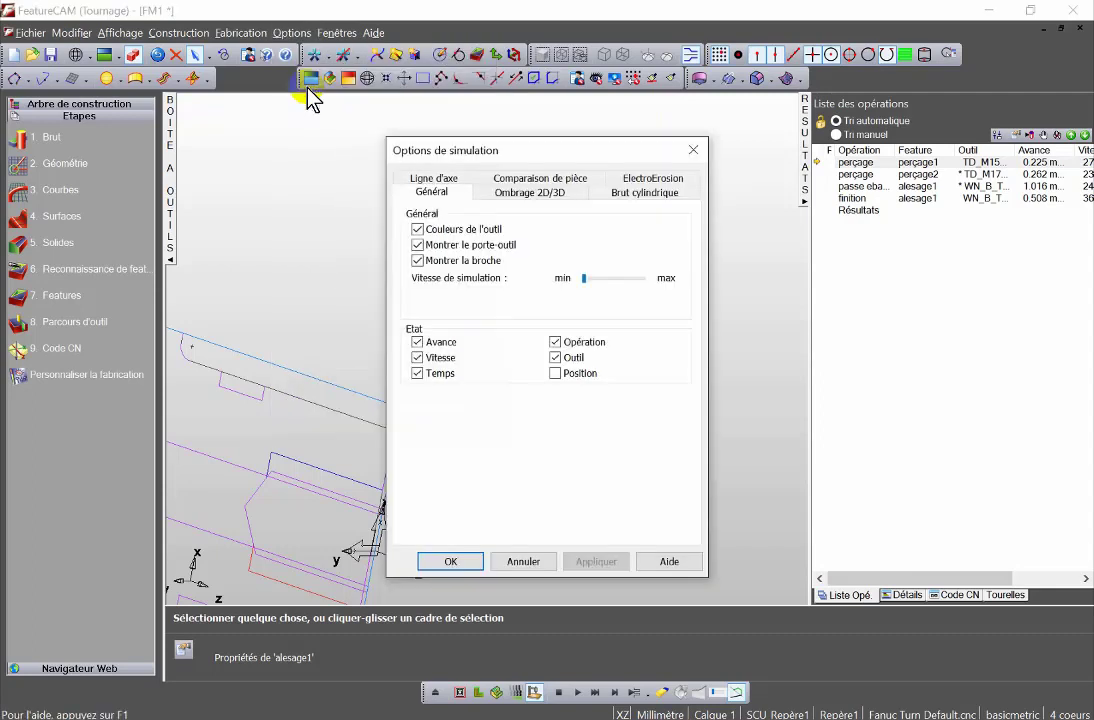
pyautogui.click(553, 203)
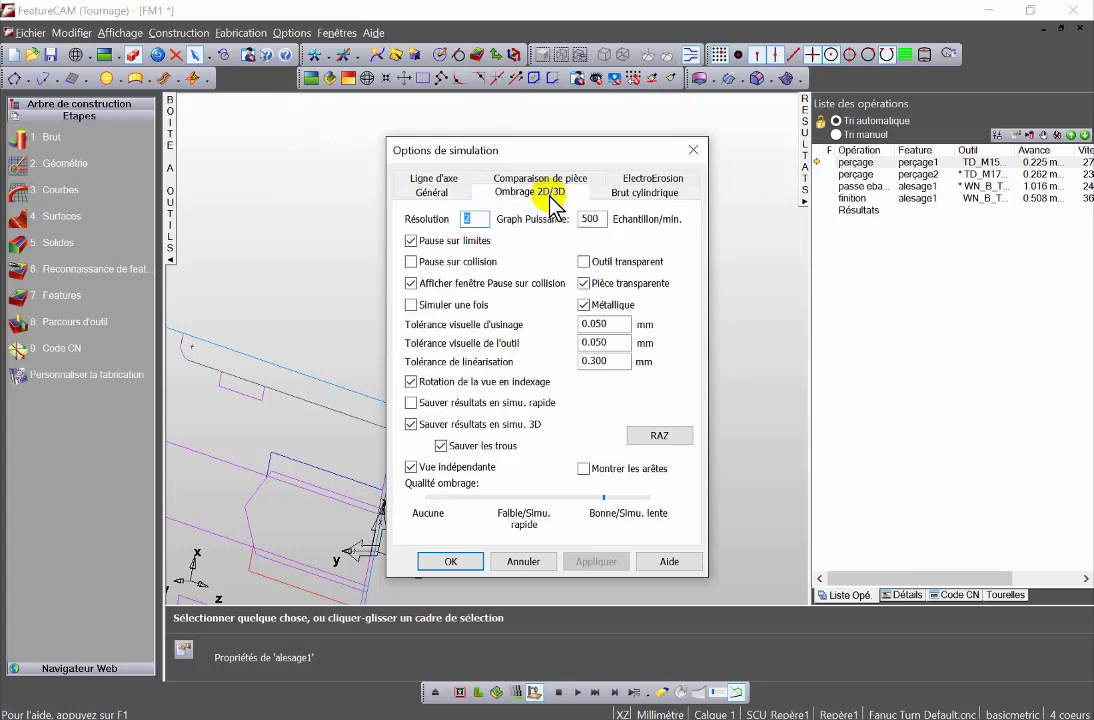
pyautogui.click(592, 284)
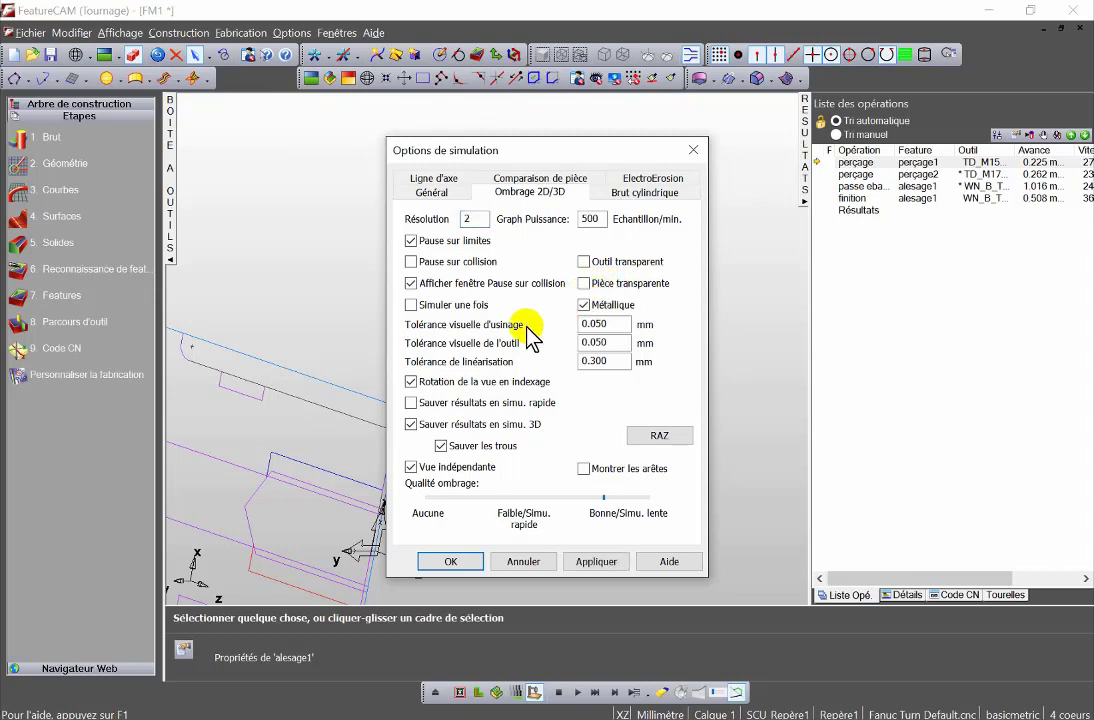
pyautogui.click(597, 561)
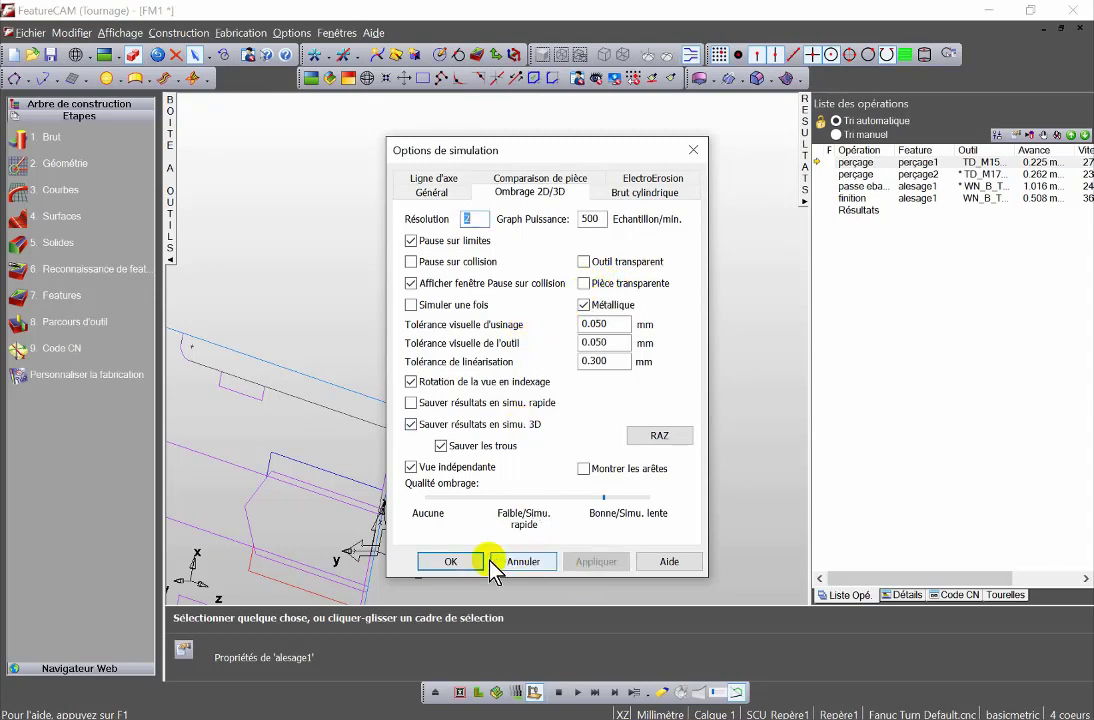
pyautogui.click(465, 561)
pyautogui.click(311, 79)
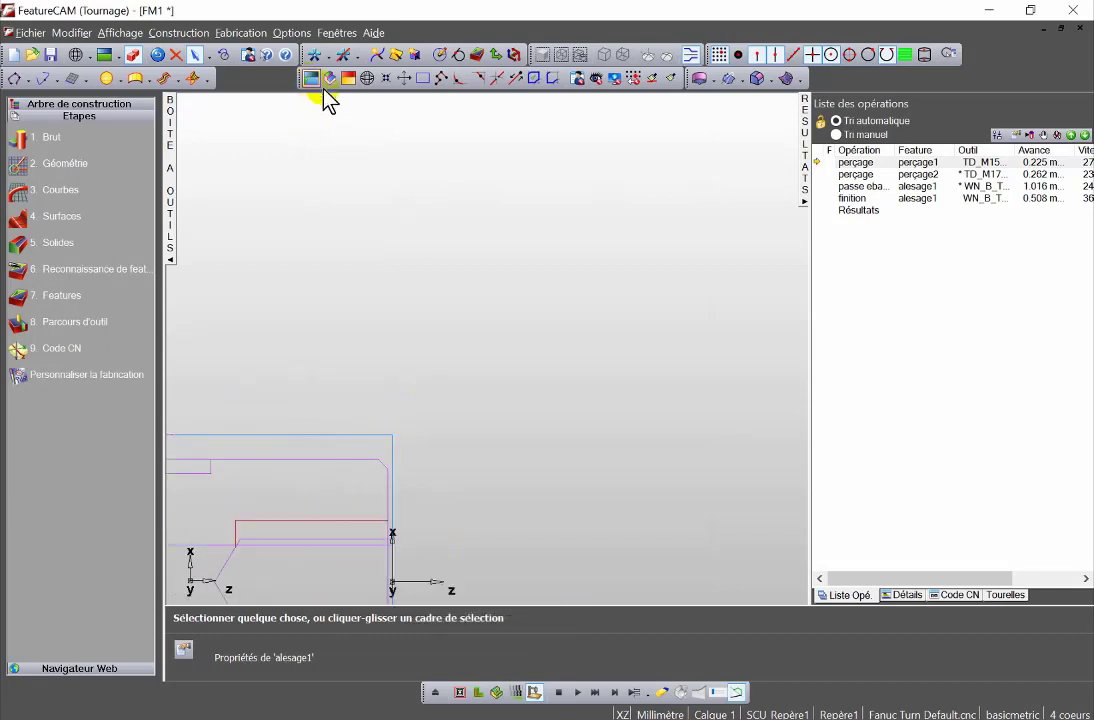
# Run the 3D simulation of all operations with the opaque part fitted in view, and stop it.
pyautogui.click(385, 79)
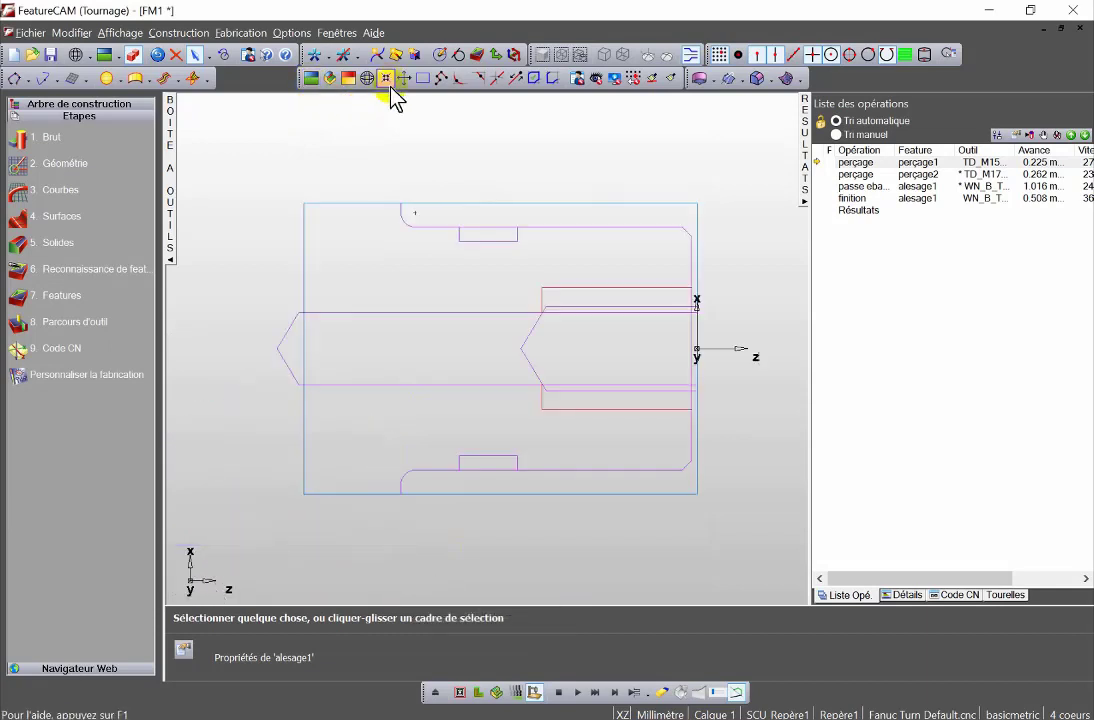
pyautogui.click(577, 692)
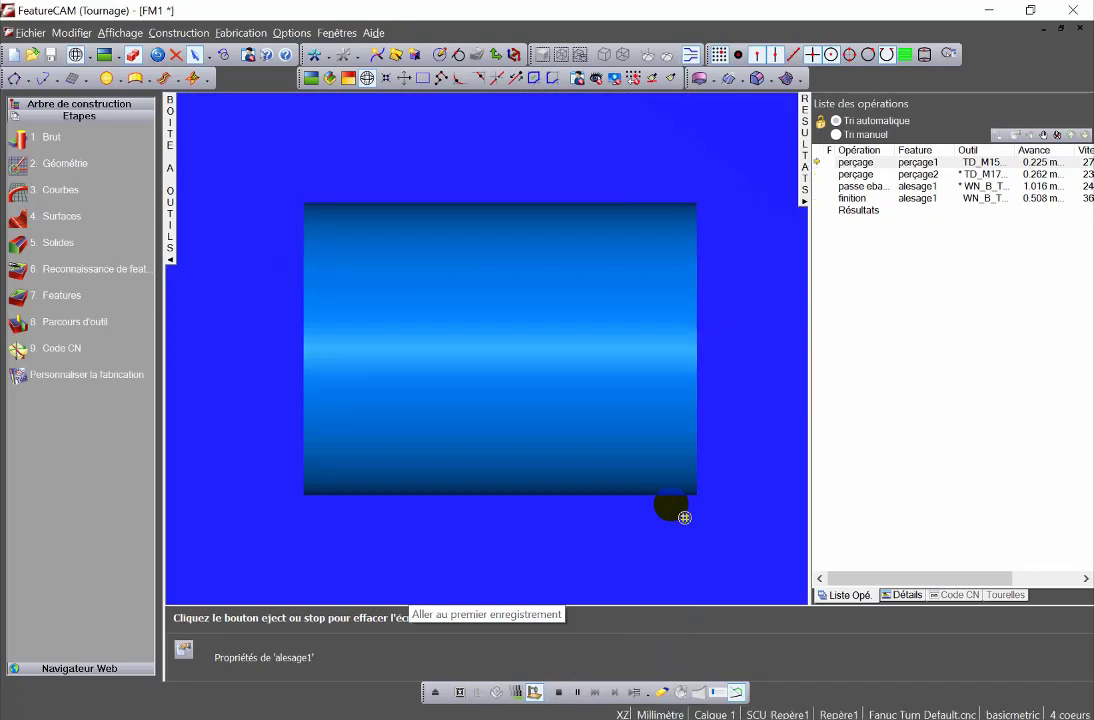
pyautogui.click(559, 692)
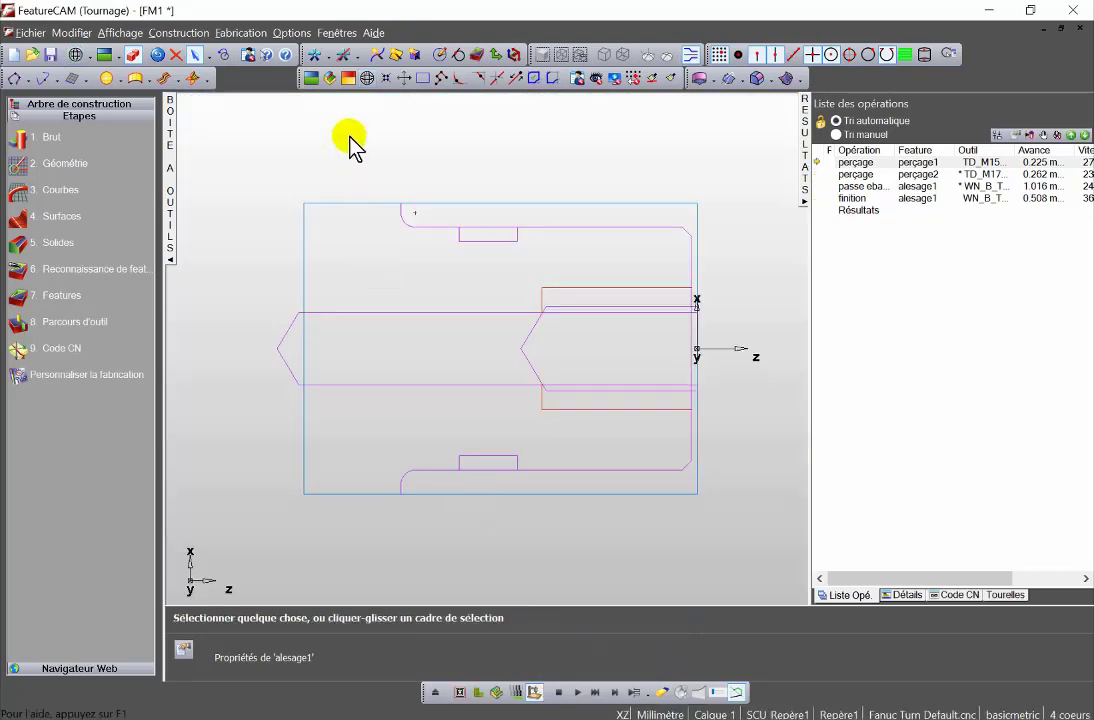
# Turn on the transparent part display (Pièce transparente) in the simulation's 2D/3D shading options, and rerun the 3D simulation to view the bored interior.
pyautogui.click(291, 33)
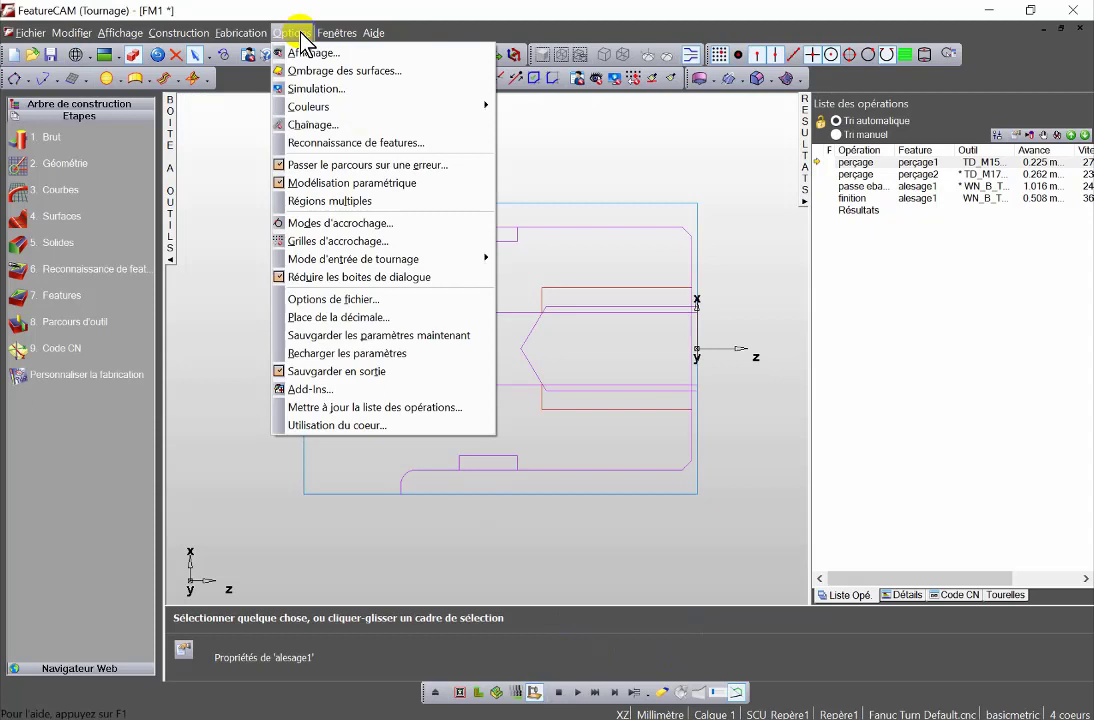
pyautogui.click(310, 89)
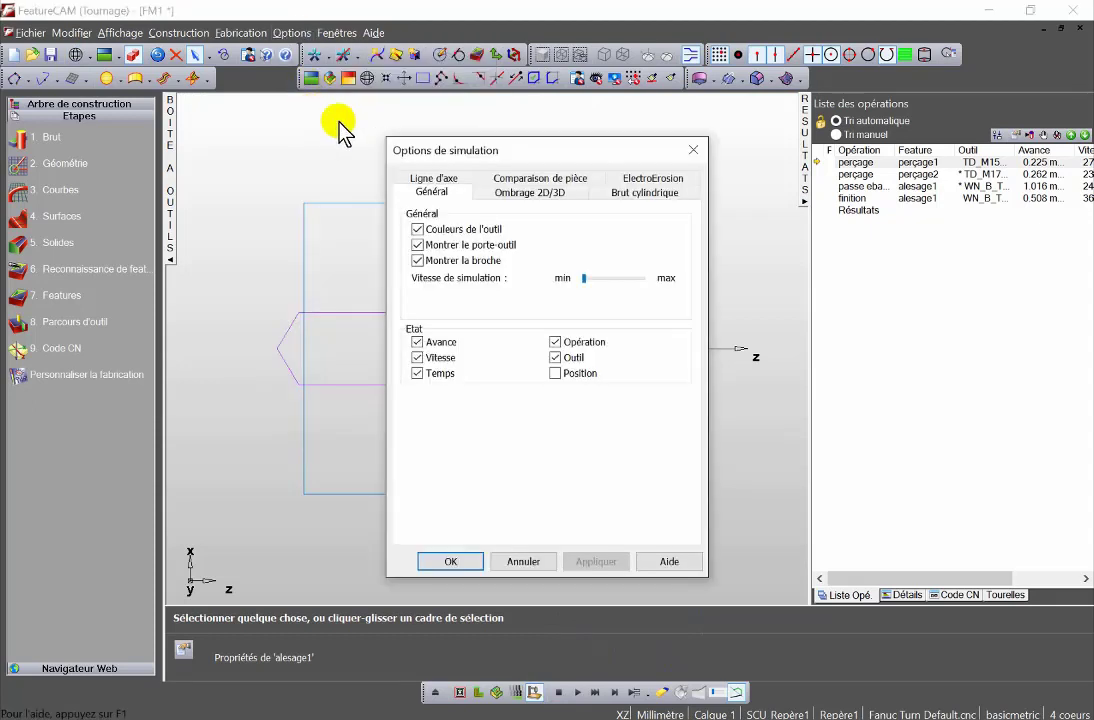
pyautogui.click(520, 193)
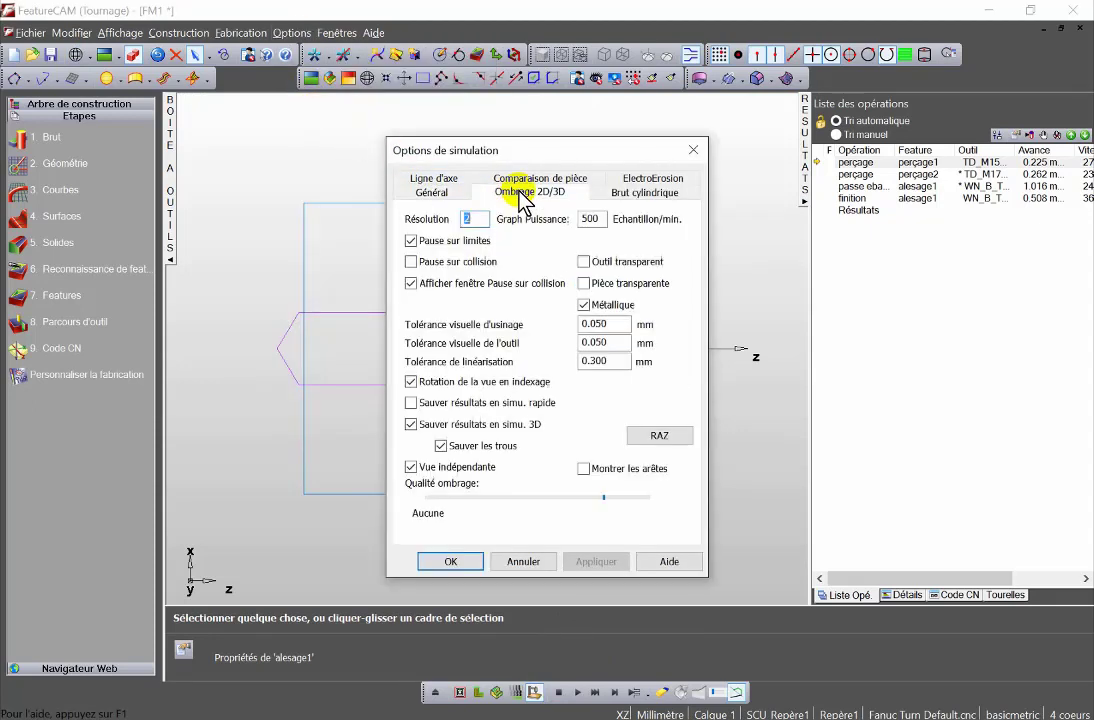
pyautogui.click(620, 285)
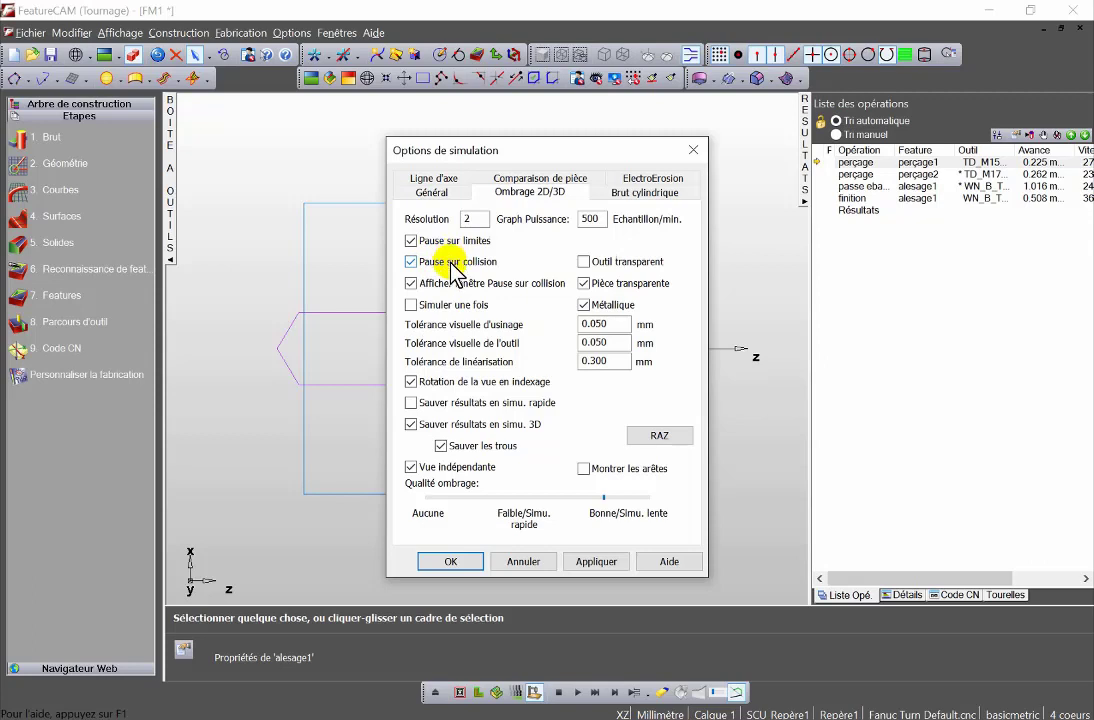
pyautogui.click(453, 264)
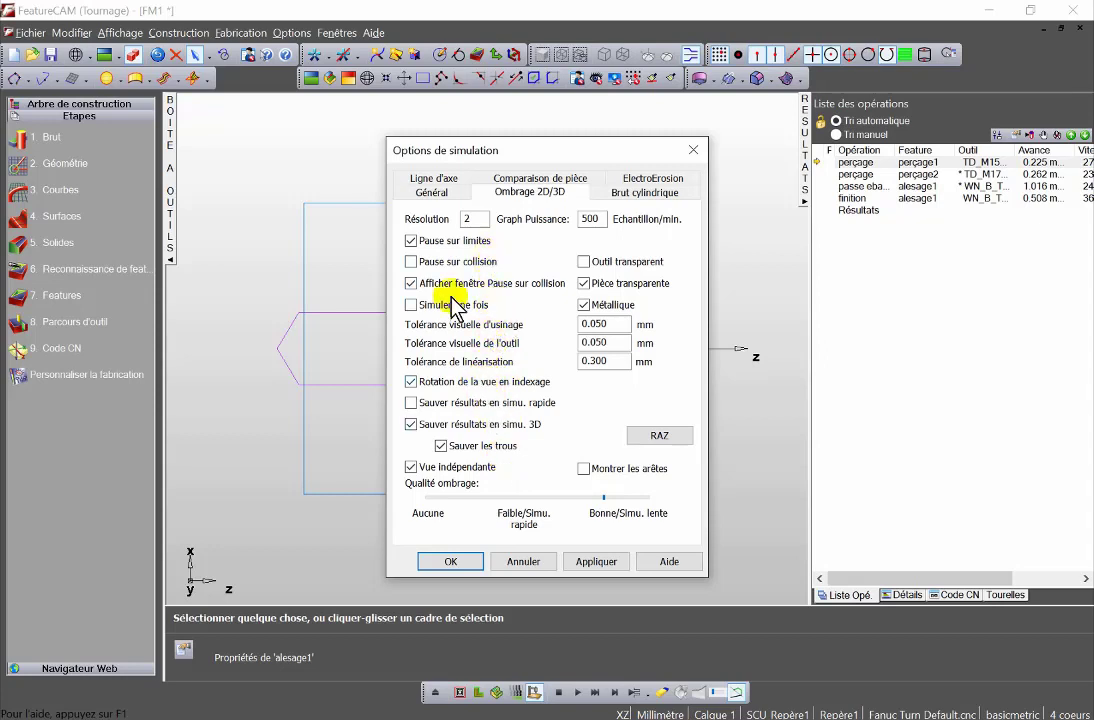
pyautogui.click(454, 198)
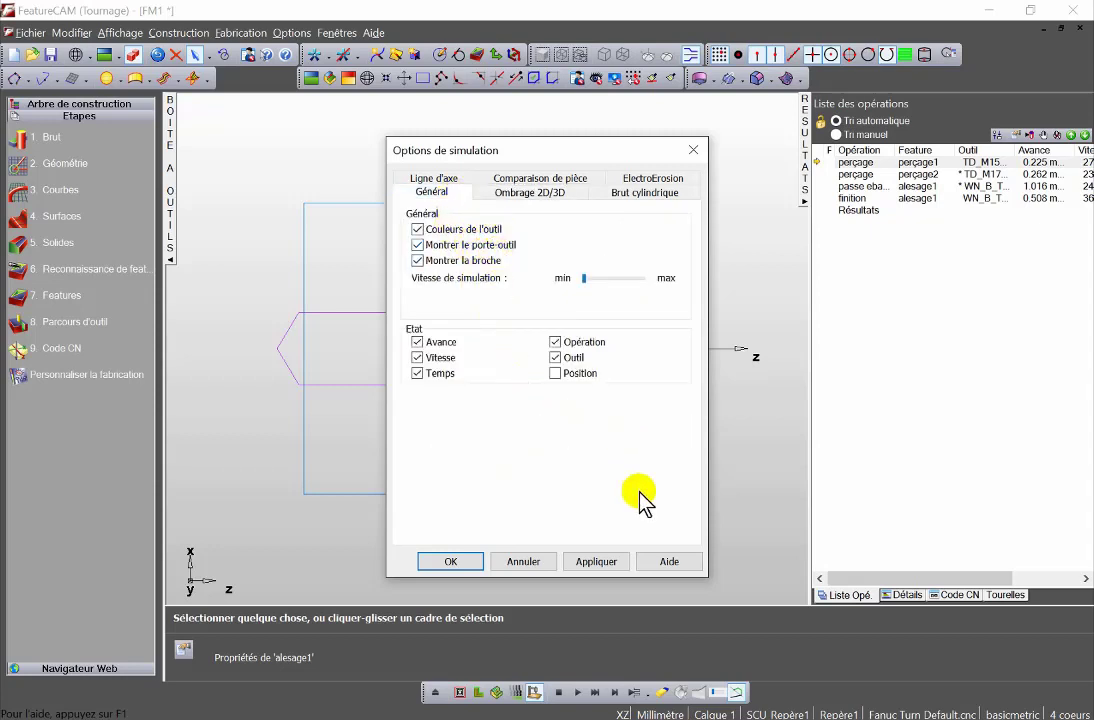
pyautogui.click(593, 566)
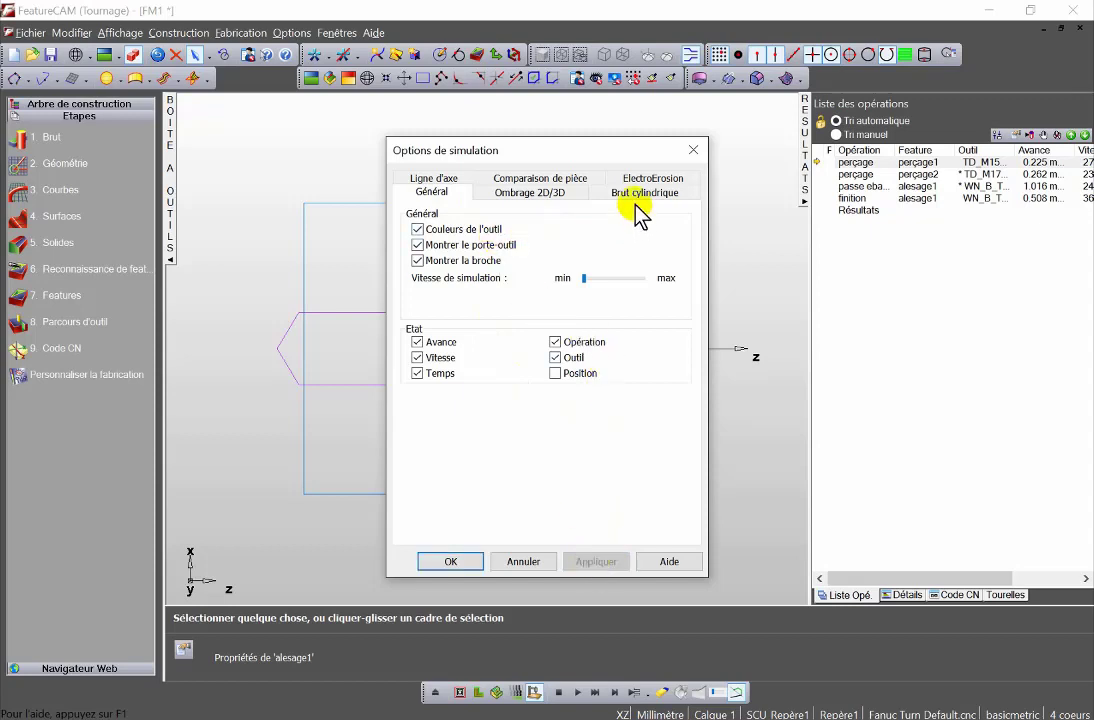
pyautogui.click(452, 562)
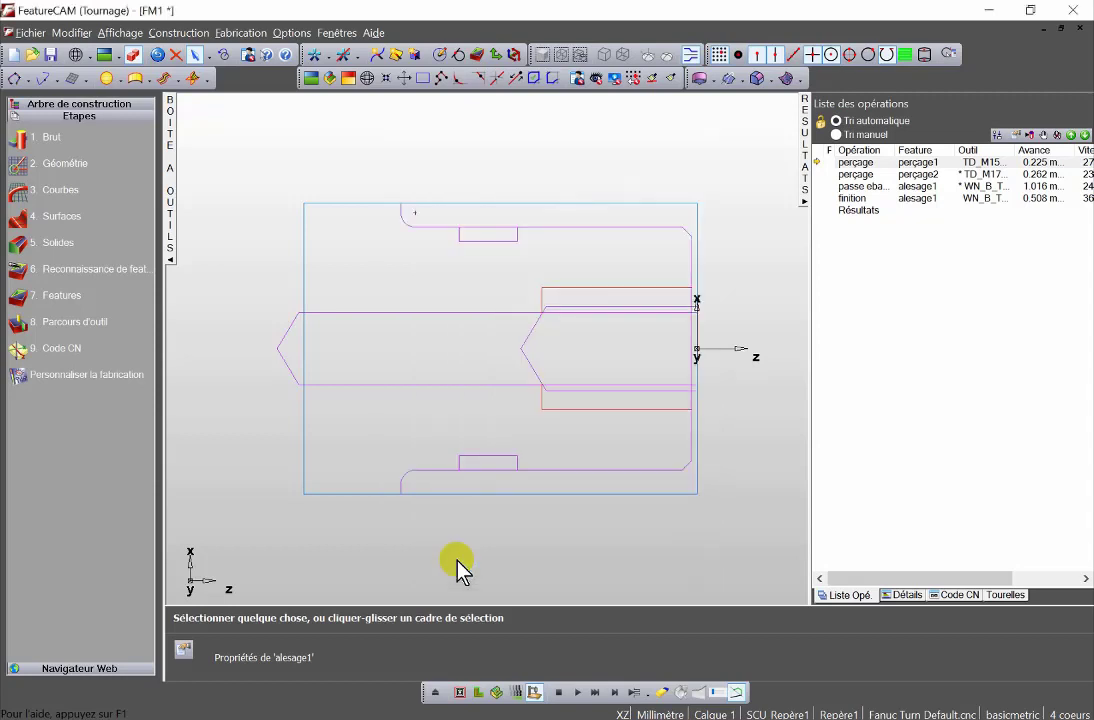
pyautogui.click(578, 694)
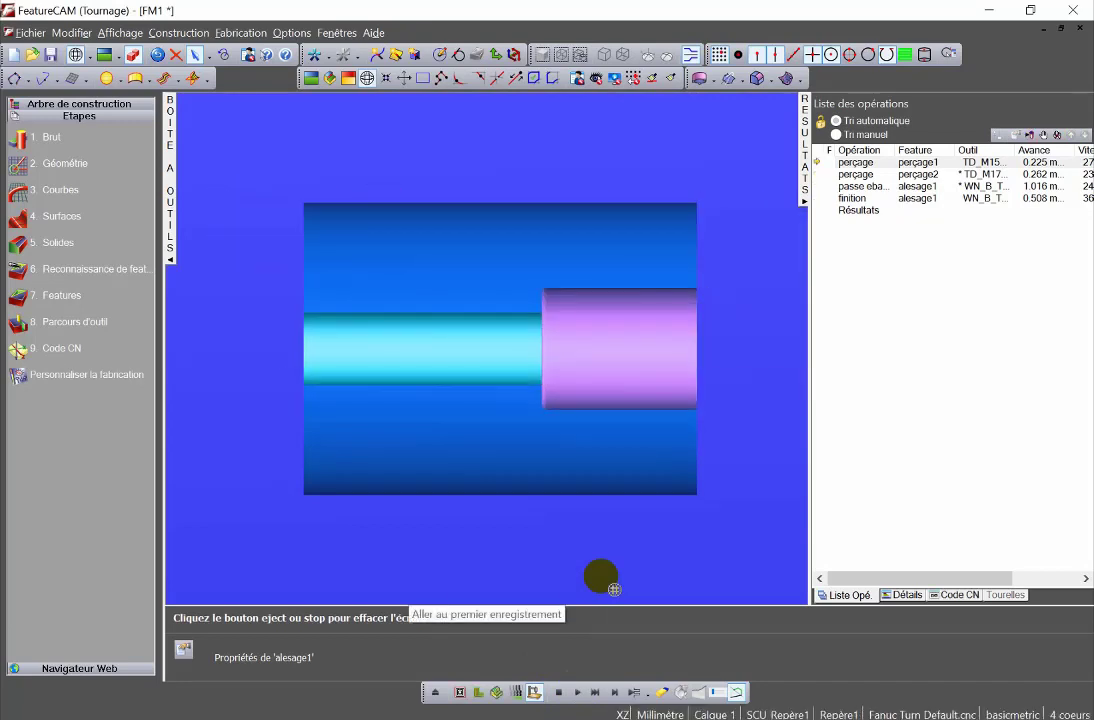
pyautogui.click(560, 692)
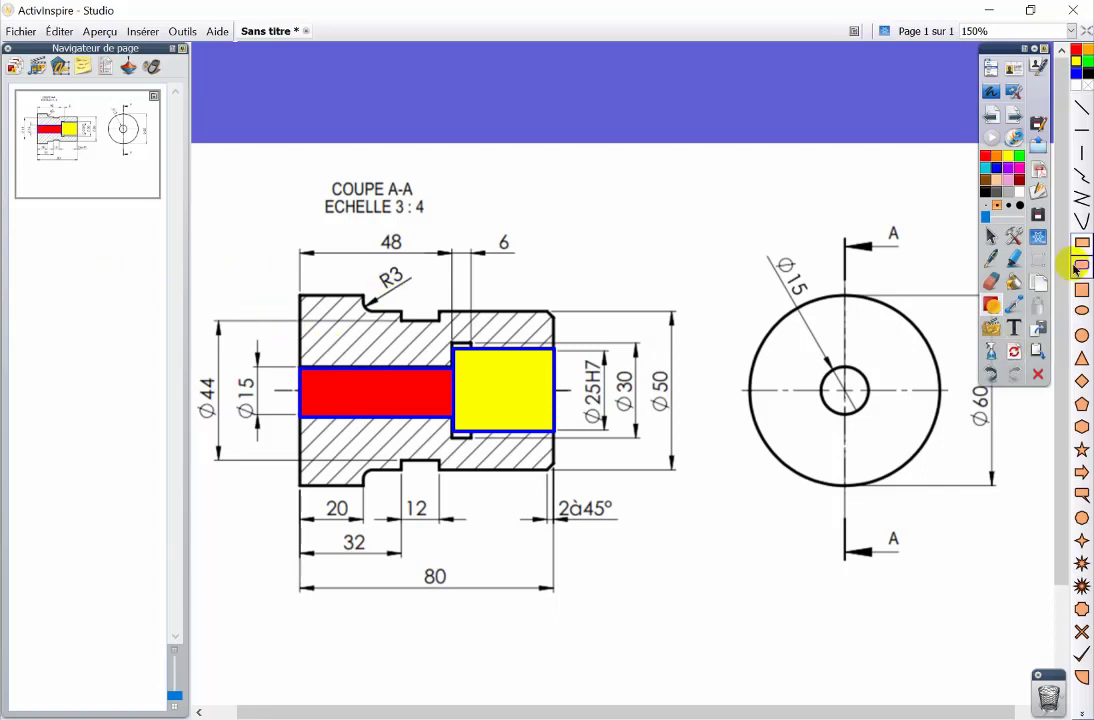
# In ActivInspire, delete the red and yellow rectangles covering the bores in the section drawing A-A.
pyautogui.click(1015, 240)
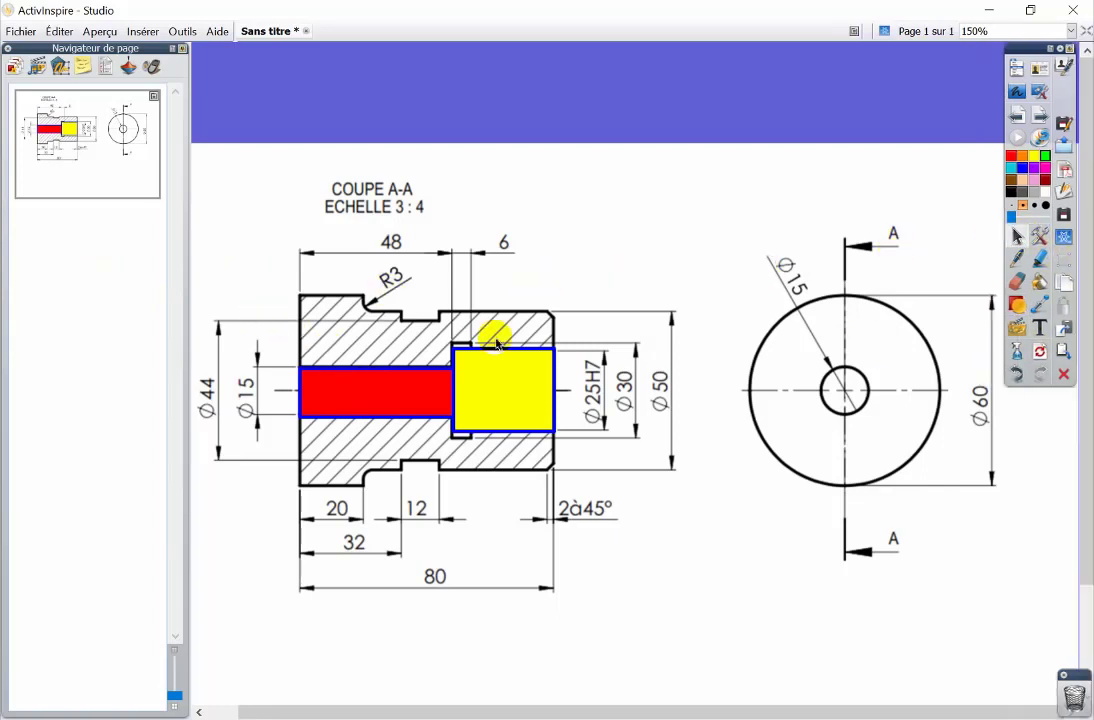
pyautogui.moveTo(232, 312); pyautogui.dragTo(600, 489)
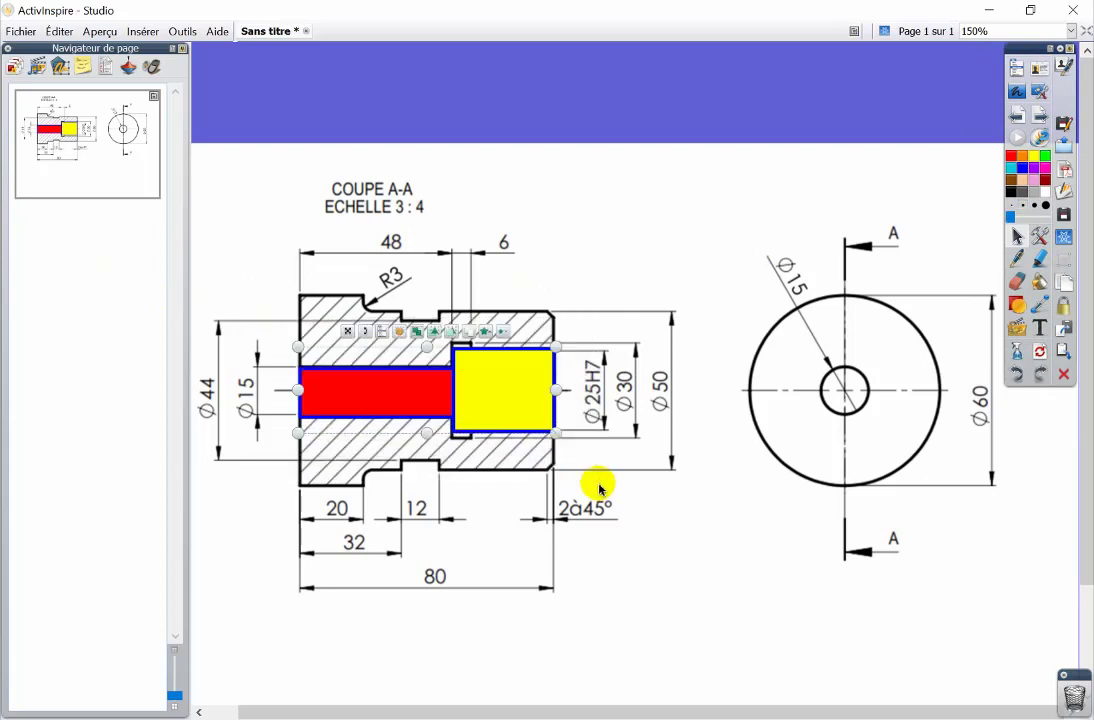
pyautogui.press('Delete')
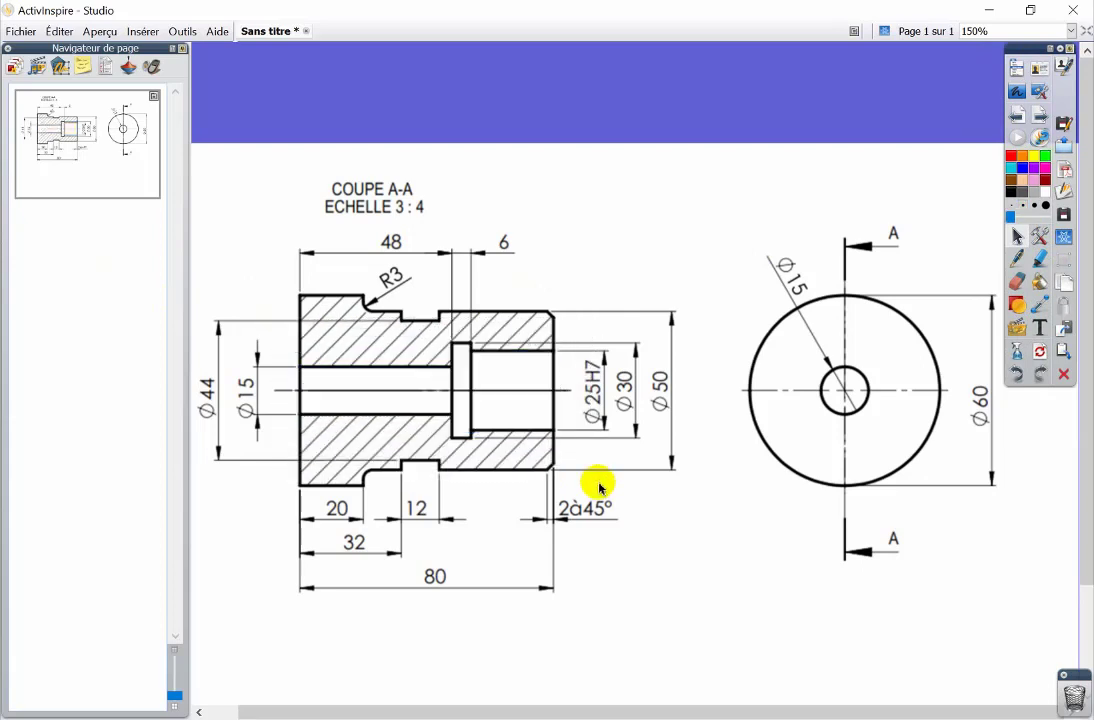
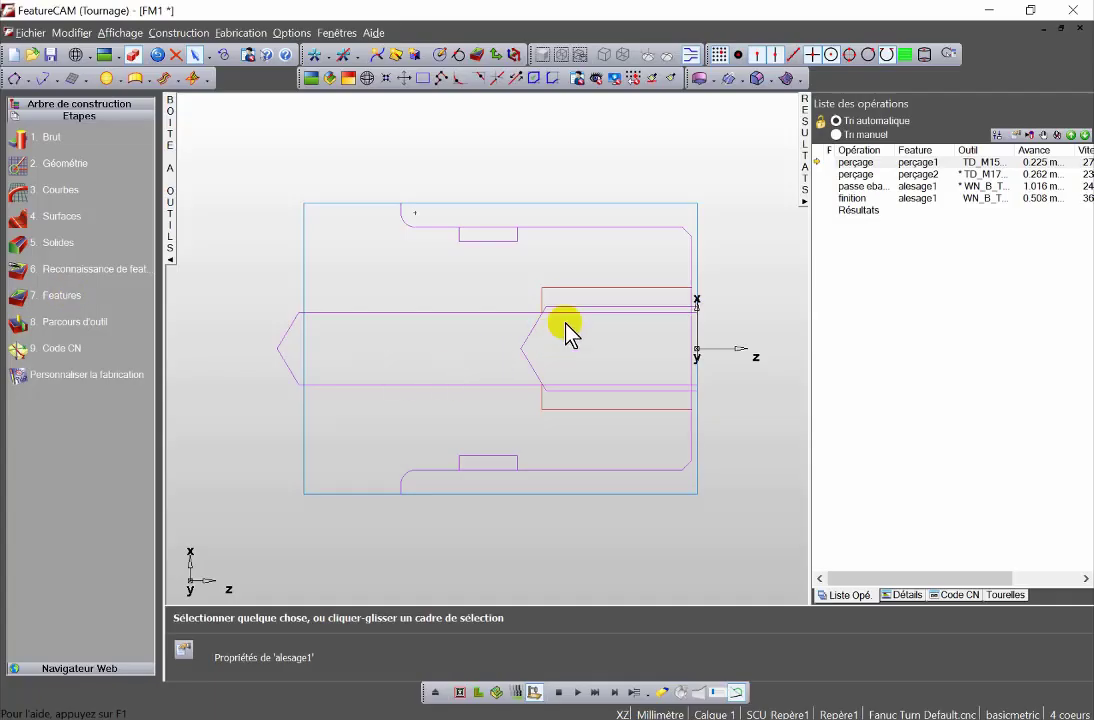
# Review alesage1's roughing tool in FeatureCAM and the dimensions of the perçage2 hole, closing both property sets without changes.
pyautogui.doubleClick(574, 294)
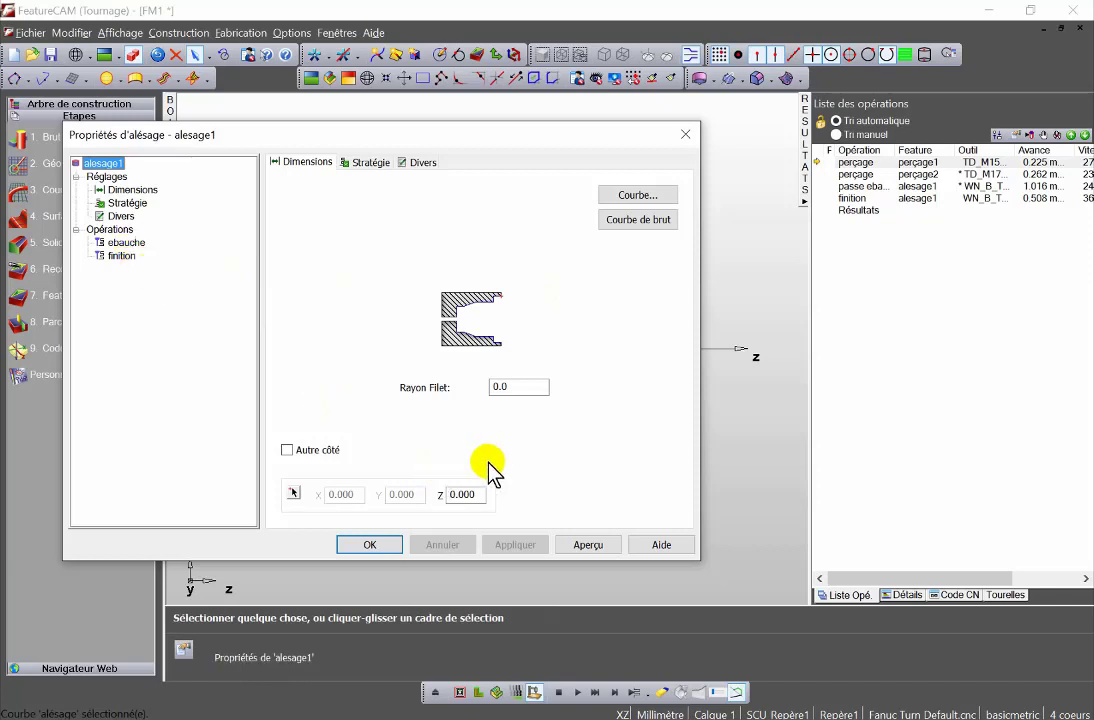
pyautogui.click(127, 243)
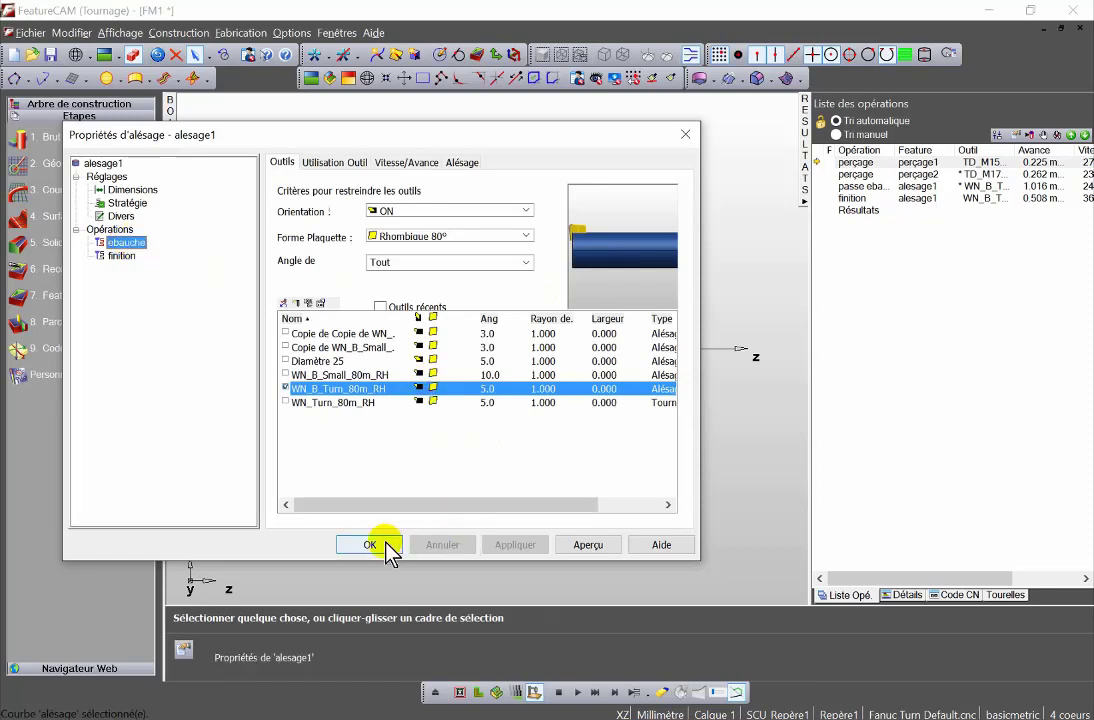
pyautogui.click(383, 544)
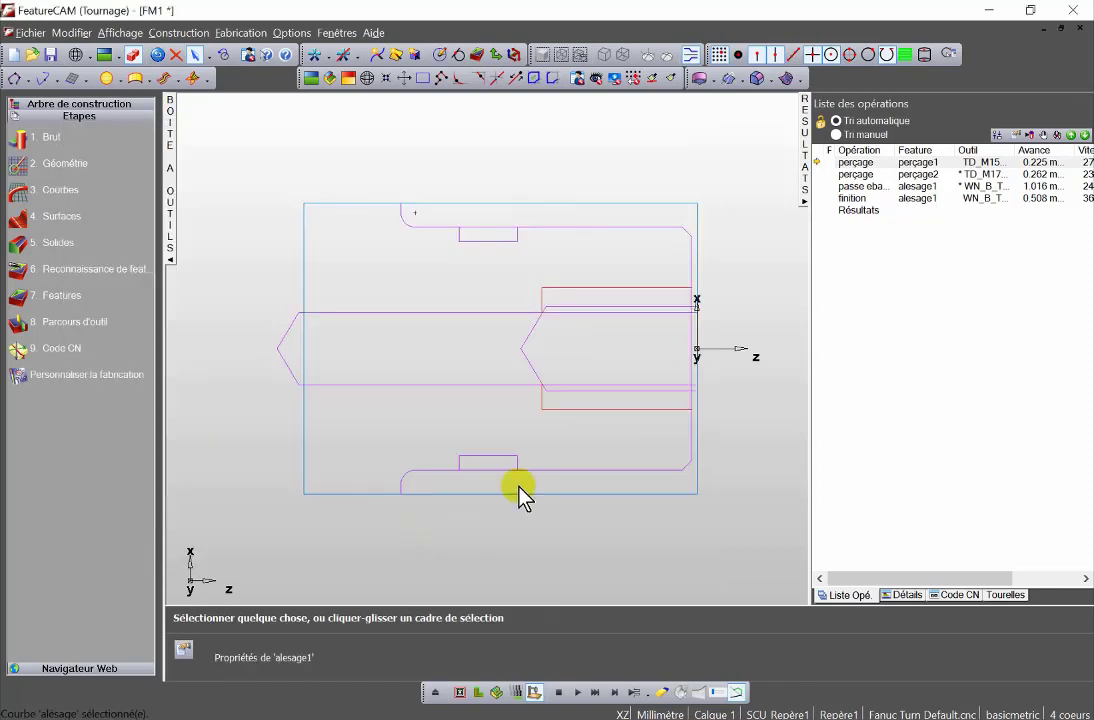
pyautogui.doubleClick(565, 313)
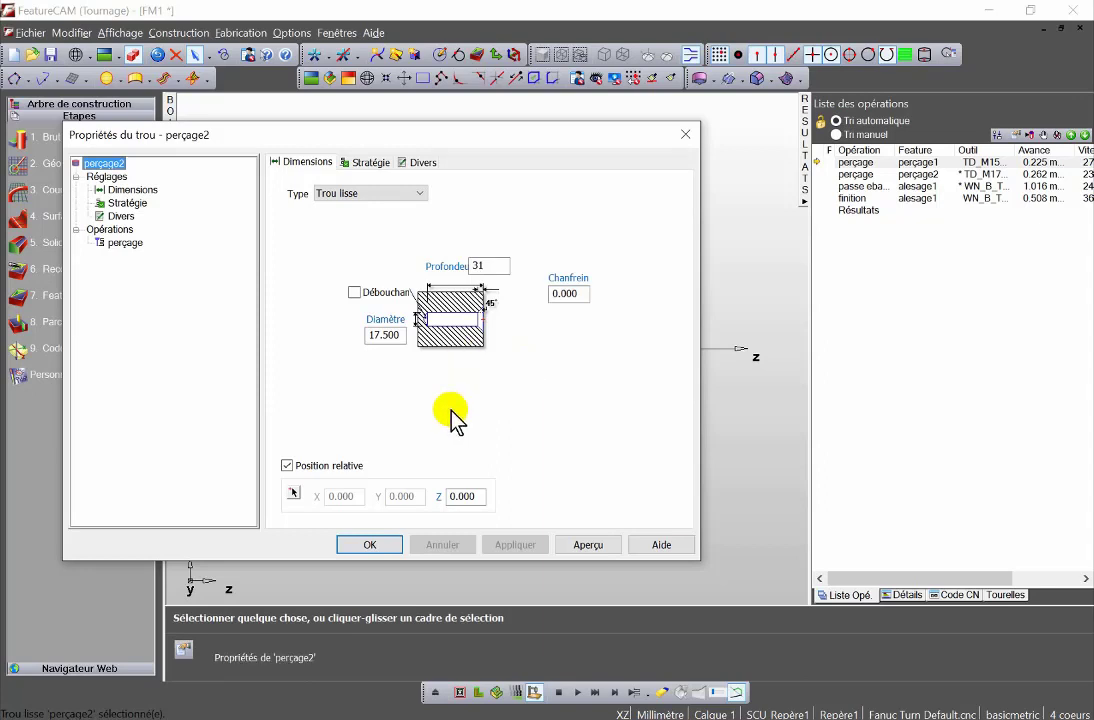
pyautogui.click(372, 546)
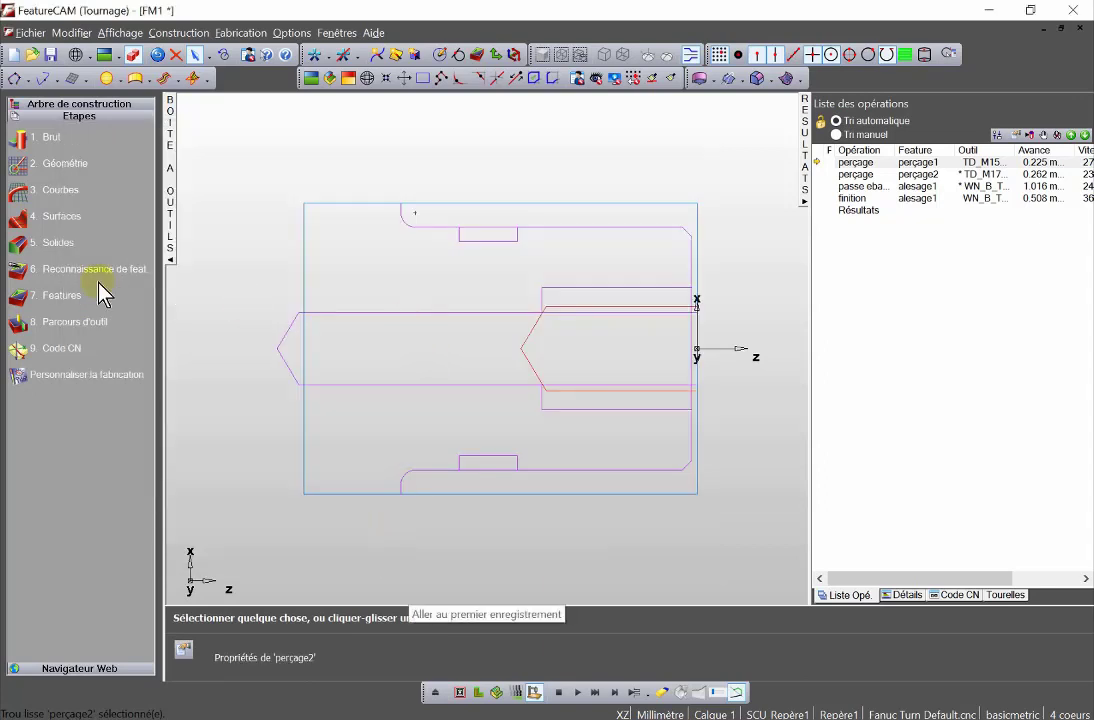
# Start a new turning groove feature (Gorge) from dimensions, and take its 25 mm diameter from the bore's upper edge.
pyautogui.moveTo(0, 228)
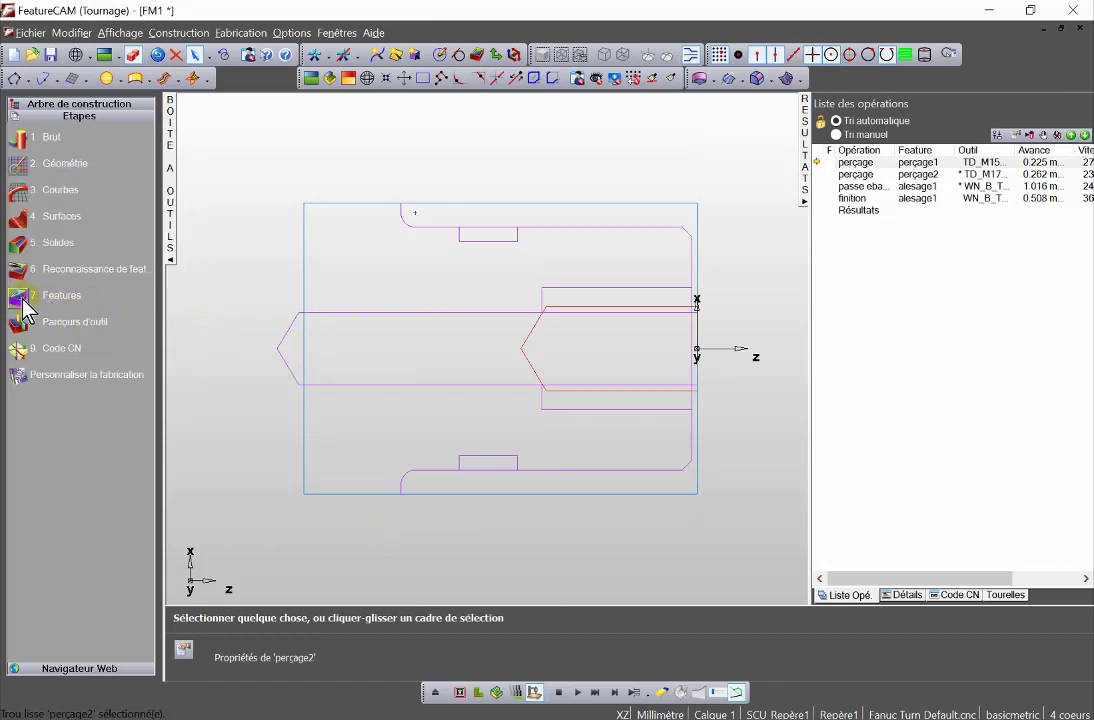
pyautogui.click(20, 298)
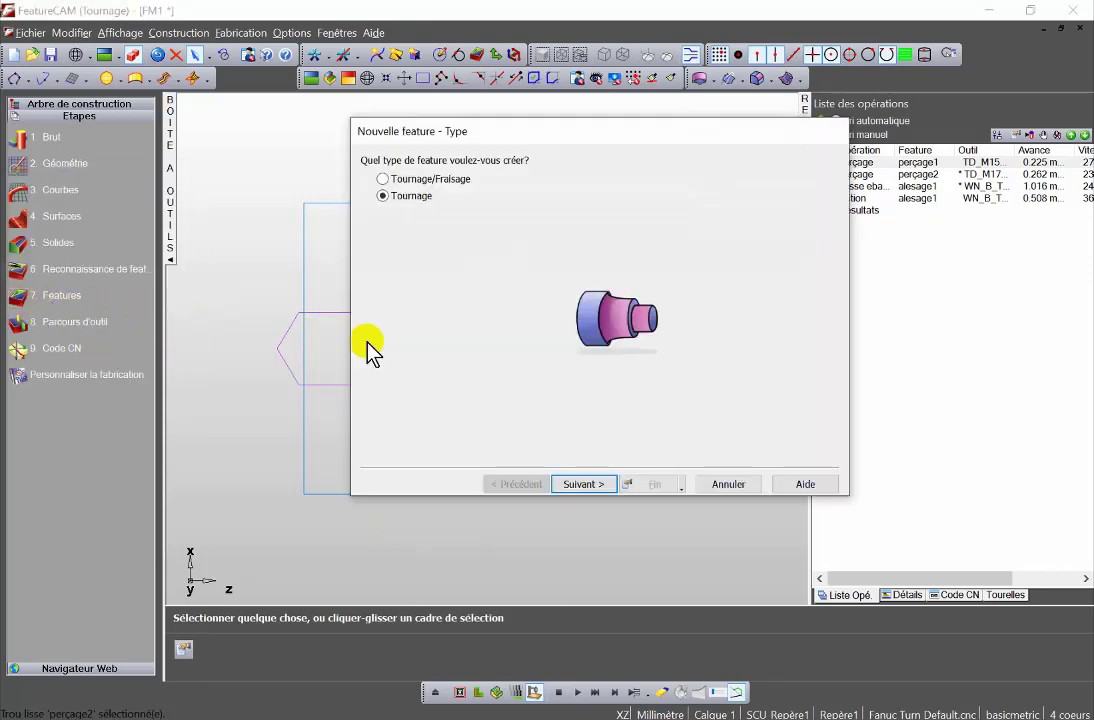
pyautogui.click(584, 485)
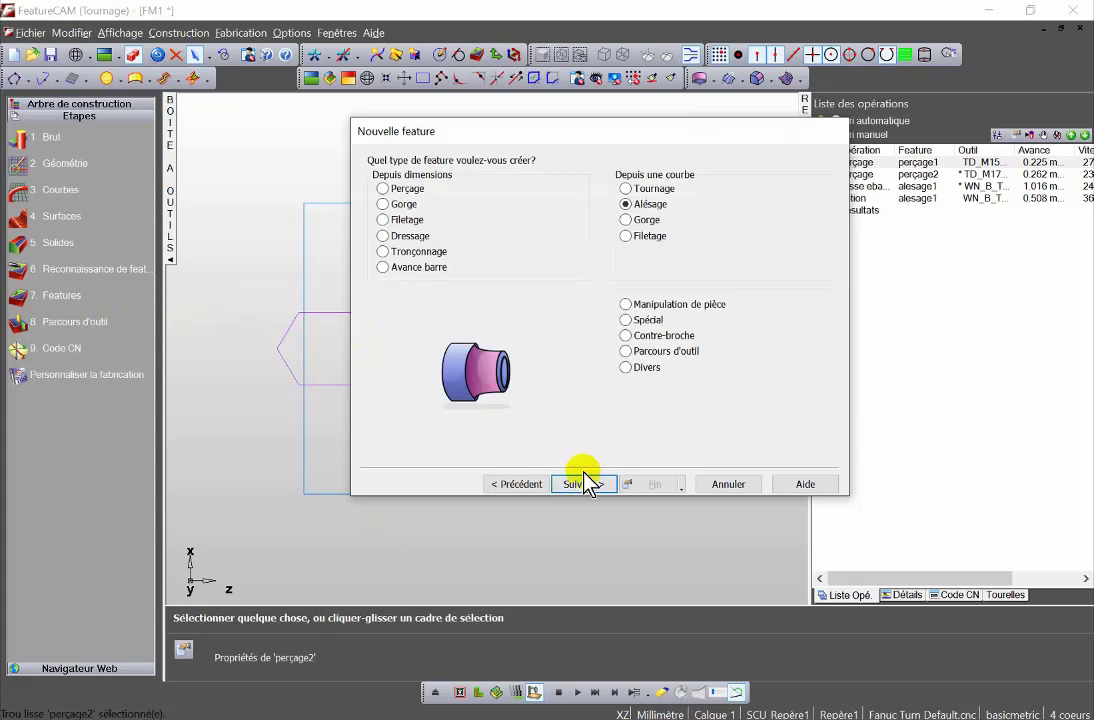
pyautogui.click(394, 205)
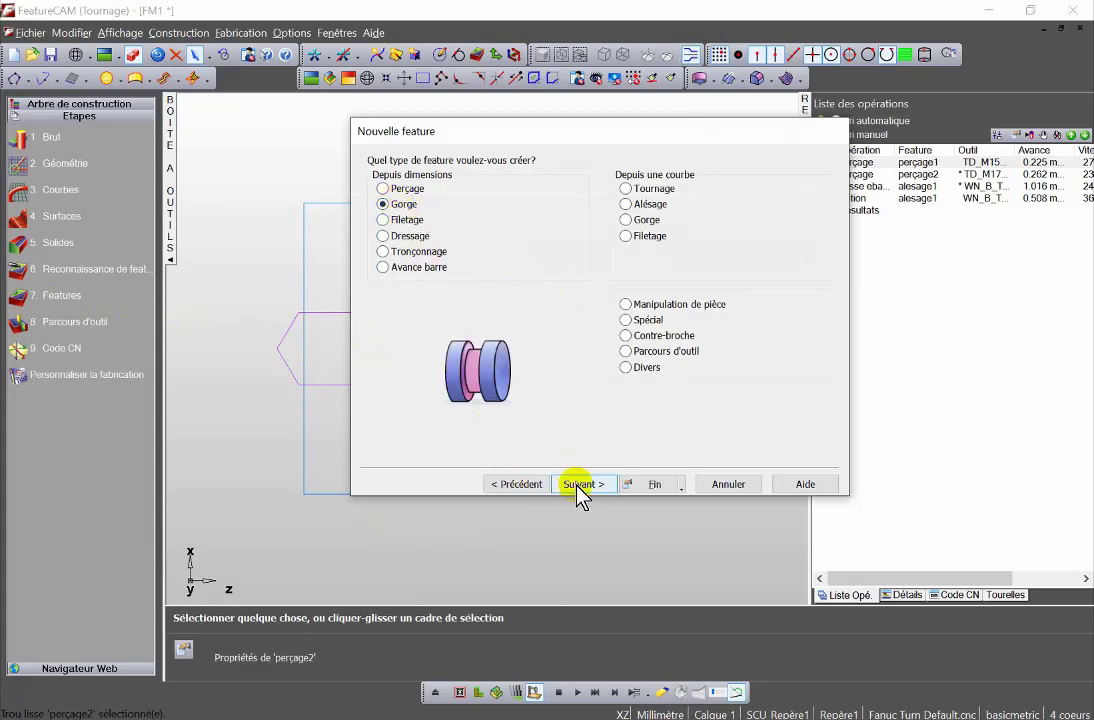
pyautogui.click(580, 485)
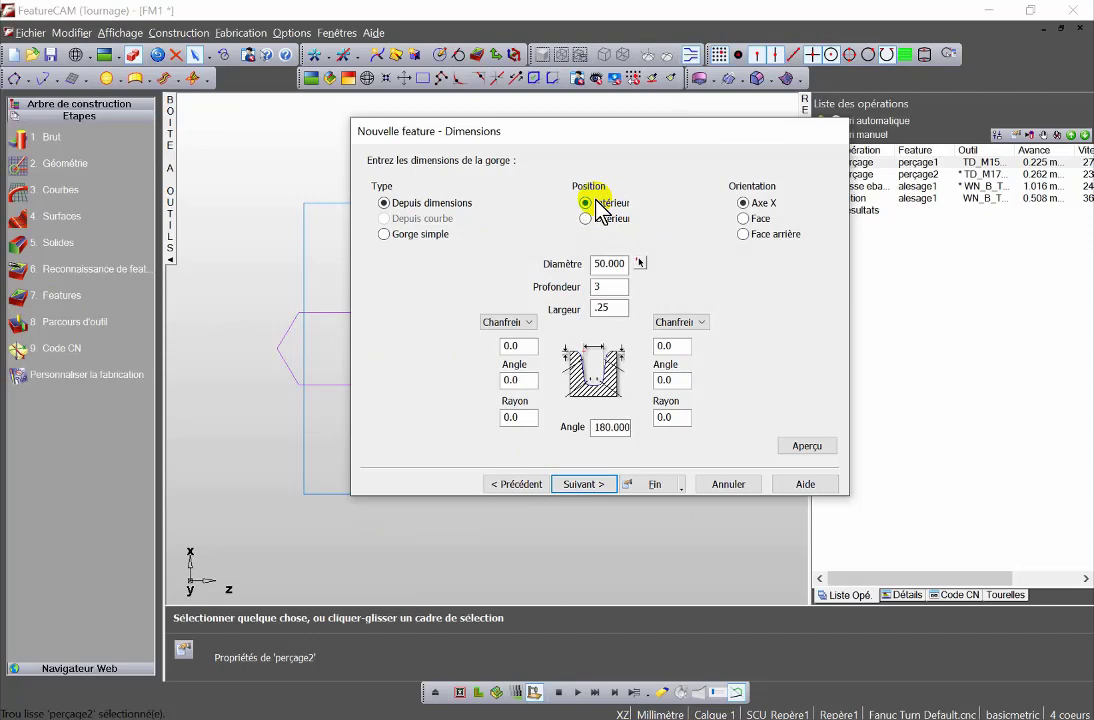
pyautogui.moveTo(580, 140); pyautogui.dragTo(871, 205)
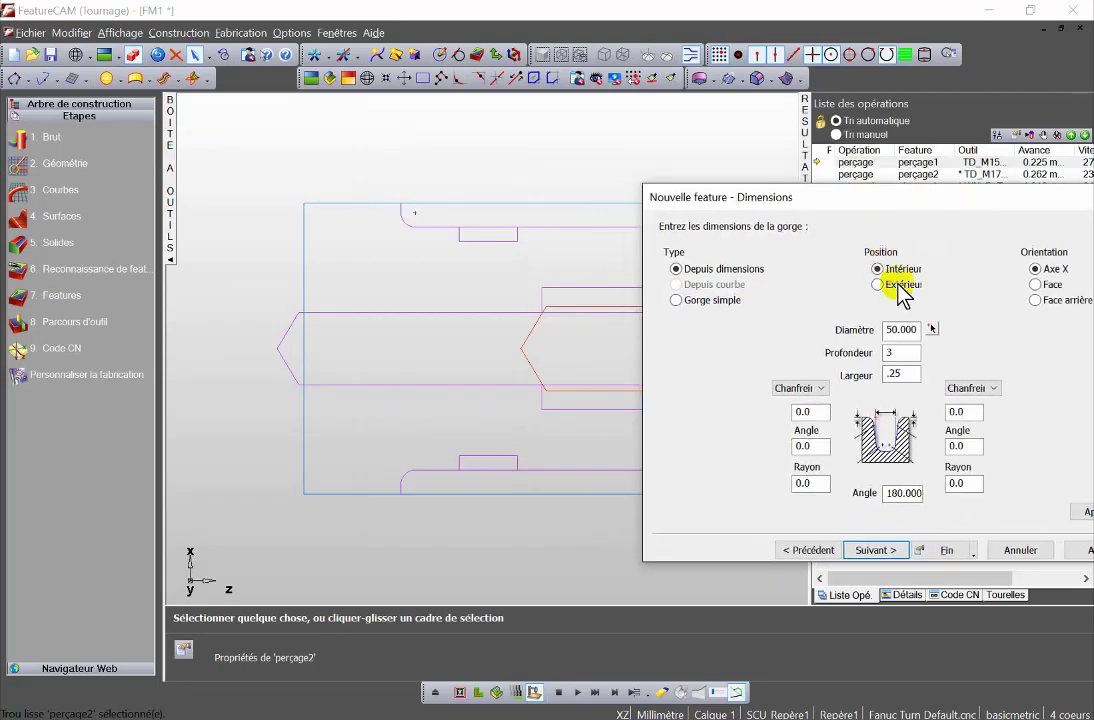
pyautogui.click(932, 329)
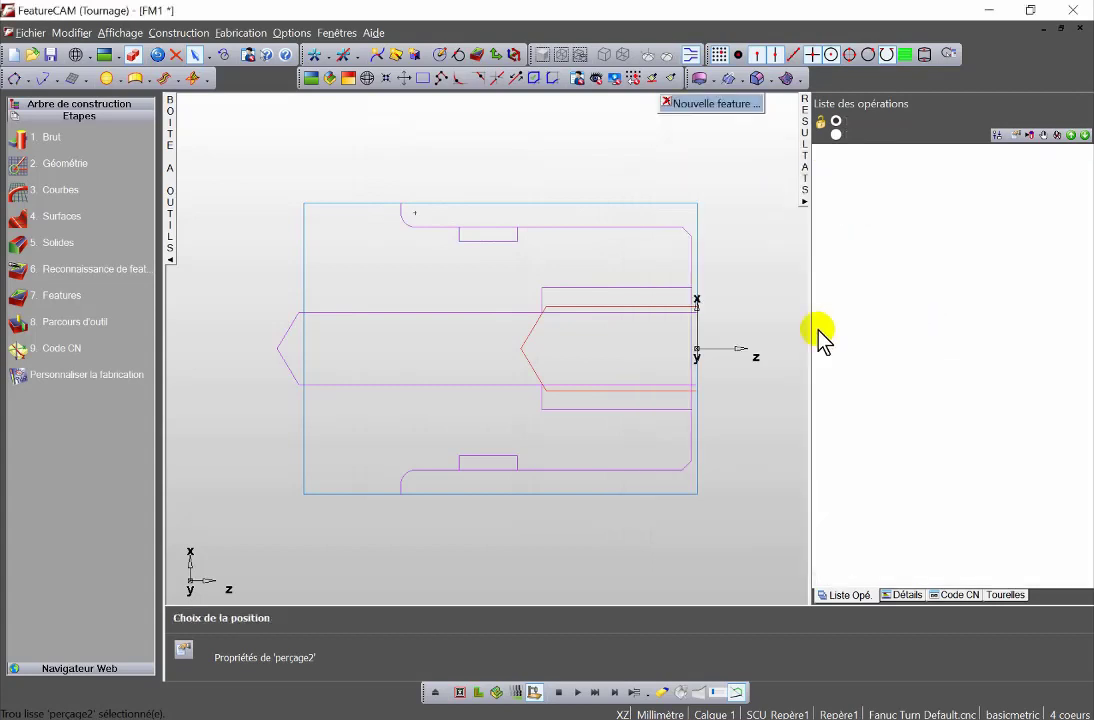
pyautogui.click(620, 289)
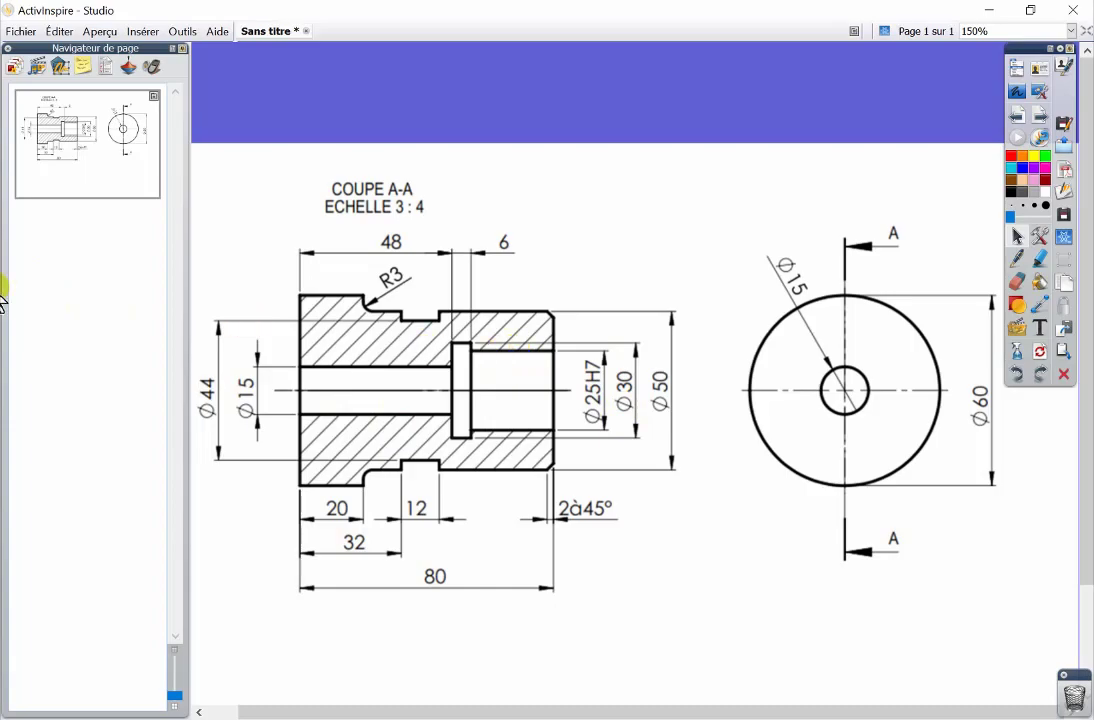
# Set the interior groove's depth to 2.5 mm and width to 6 mm, and preview it on the part.
pyautogui.hotkey('alt', 'Tab')
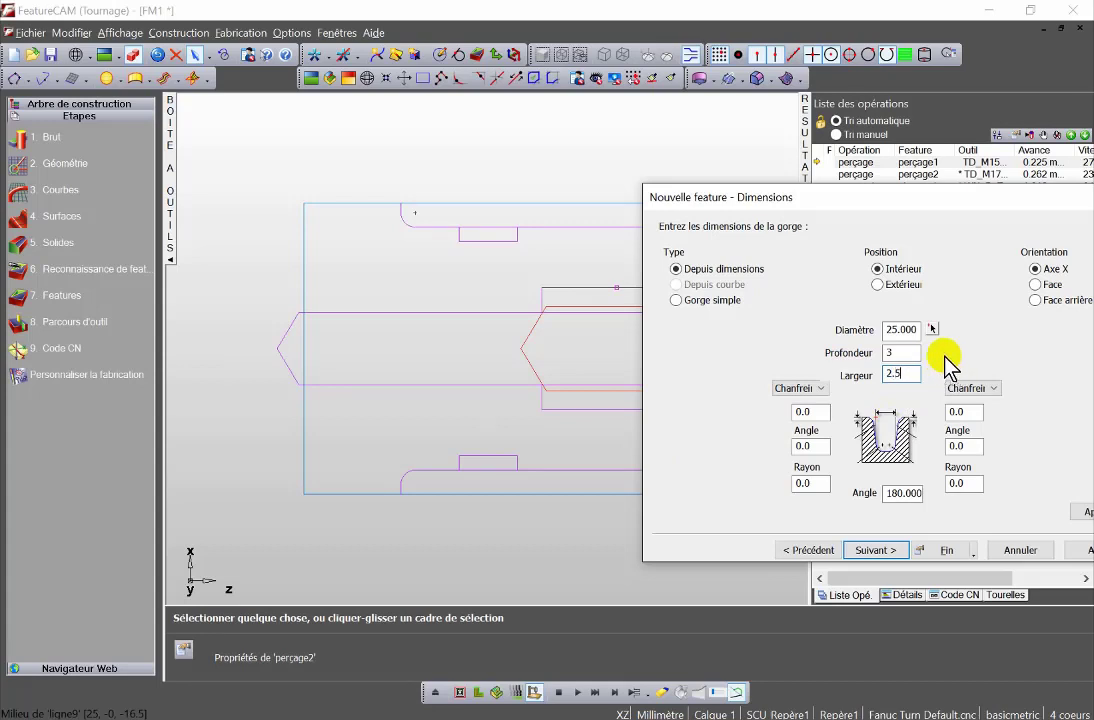
pyautogui.doubleClick(912, 350)
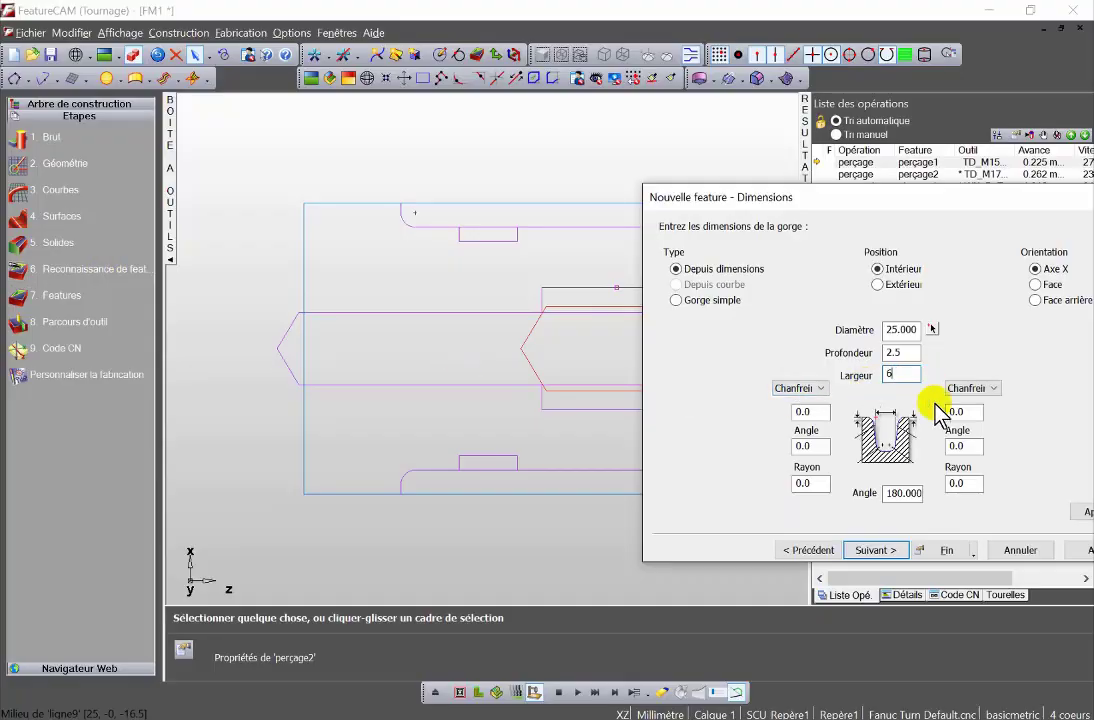
pyautogui.moveTo(955, 192); pyautogui.dragTo(884, 151)
pyautogui.click(1030, 470)
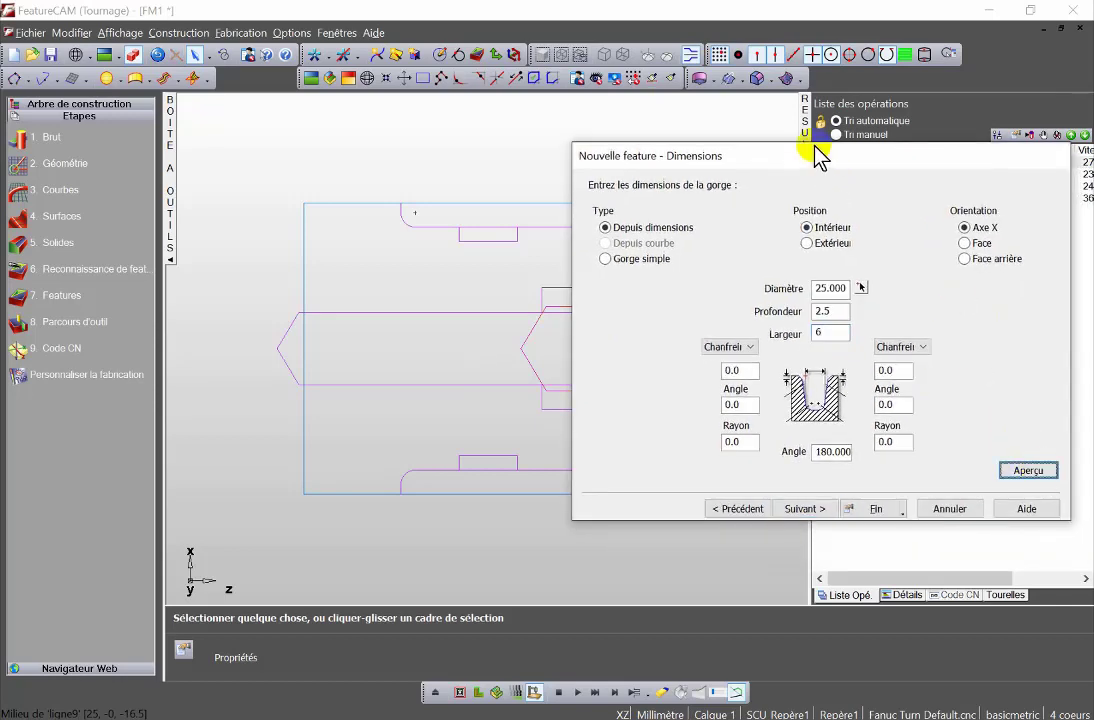
pyautogui.moveTo(815, 152); pyautogui.dragTo(981, 202)
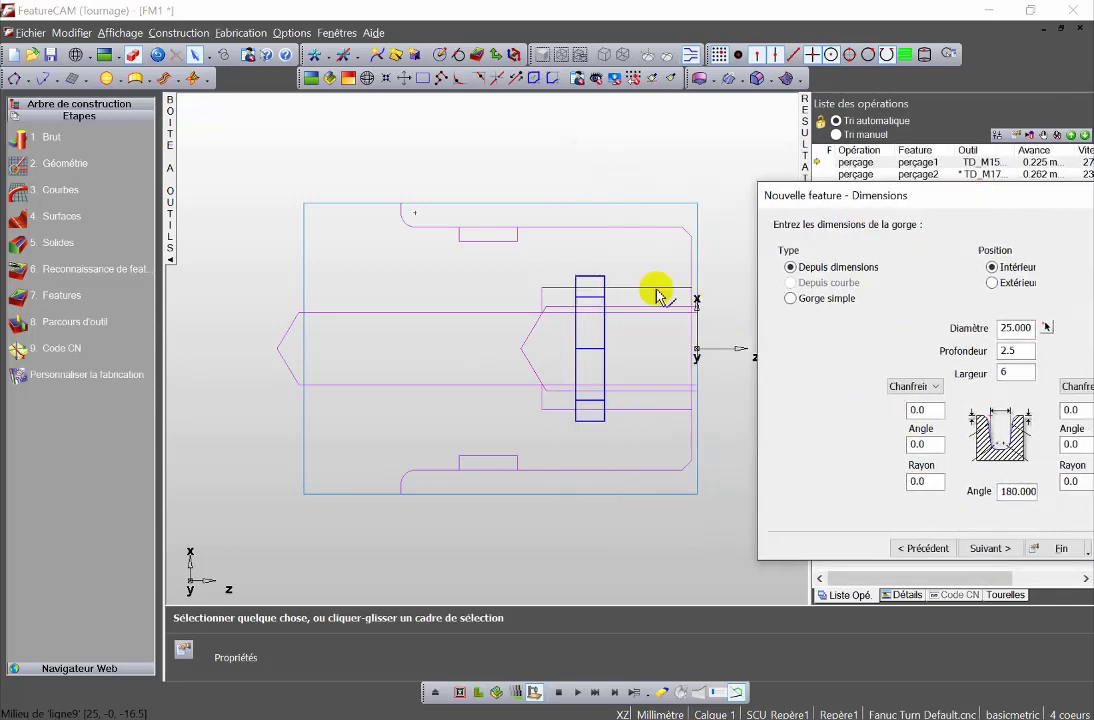
# Try the exterior position for the 25 mm groove in the preview, restore the interior position and preview it again.
pyautogui.click(1012, 284)
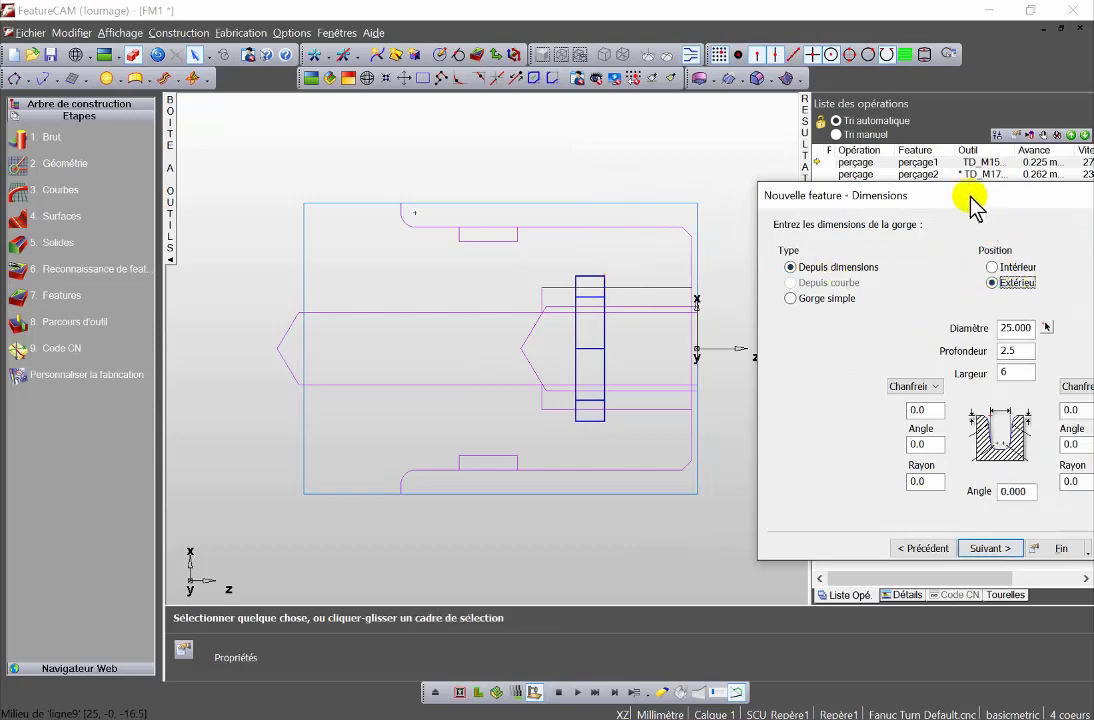
pyautogui.moveTo(958, 206); pyautogui.dragTo(194, 120)
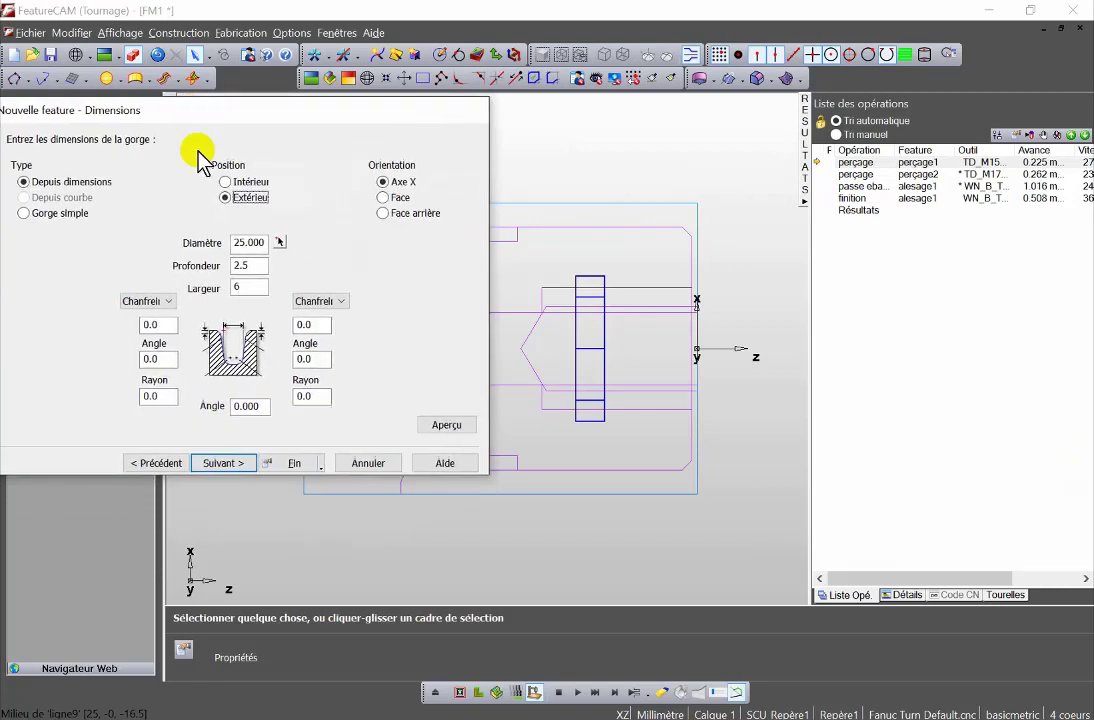
pyautogui.click(442, 425)
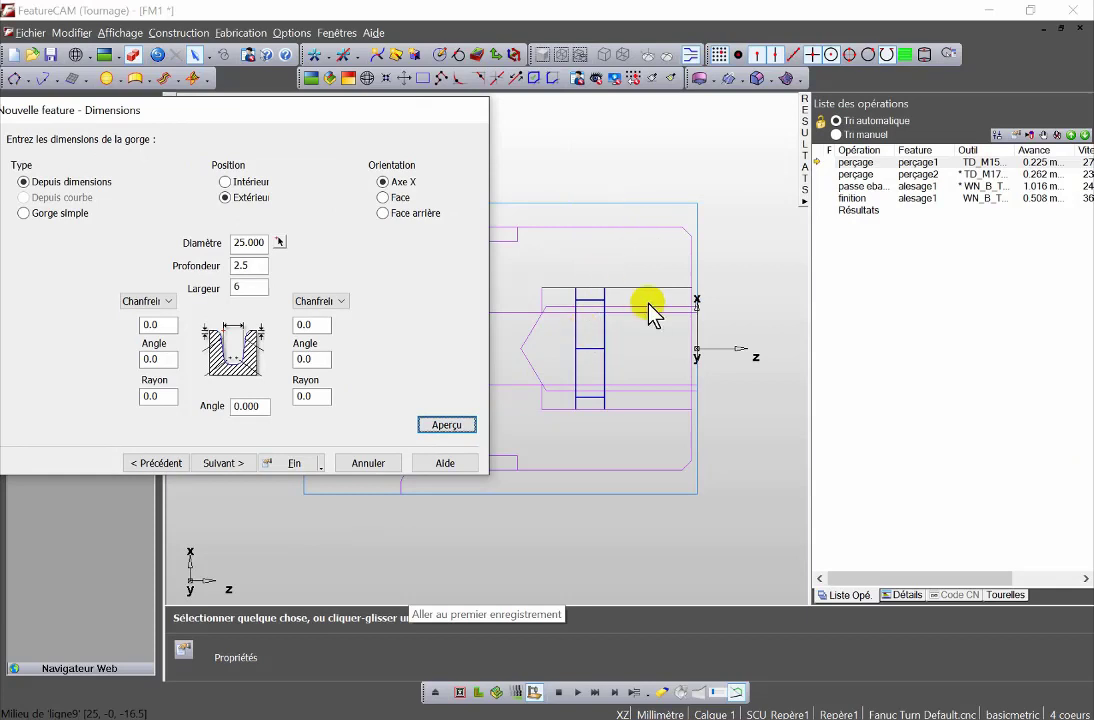
pyautogui.click(250, 184)
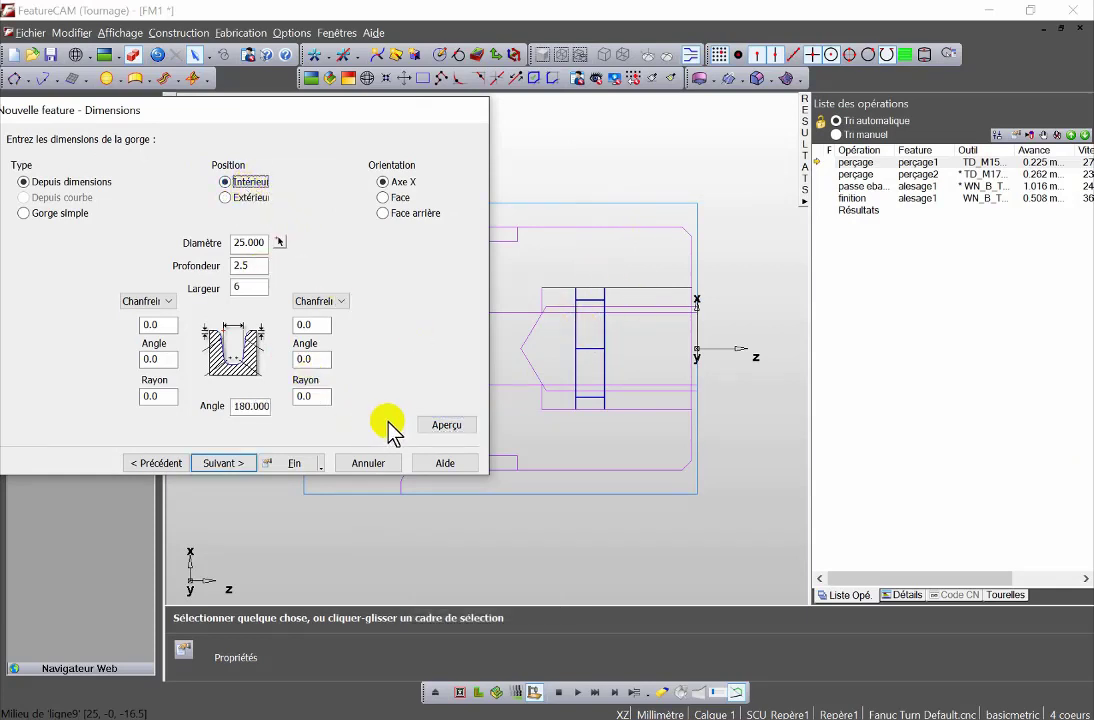
pyautogui.click(438, 428)
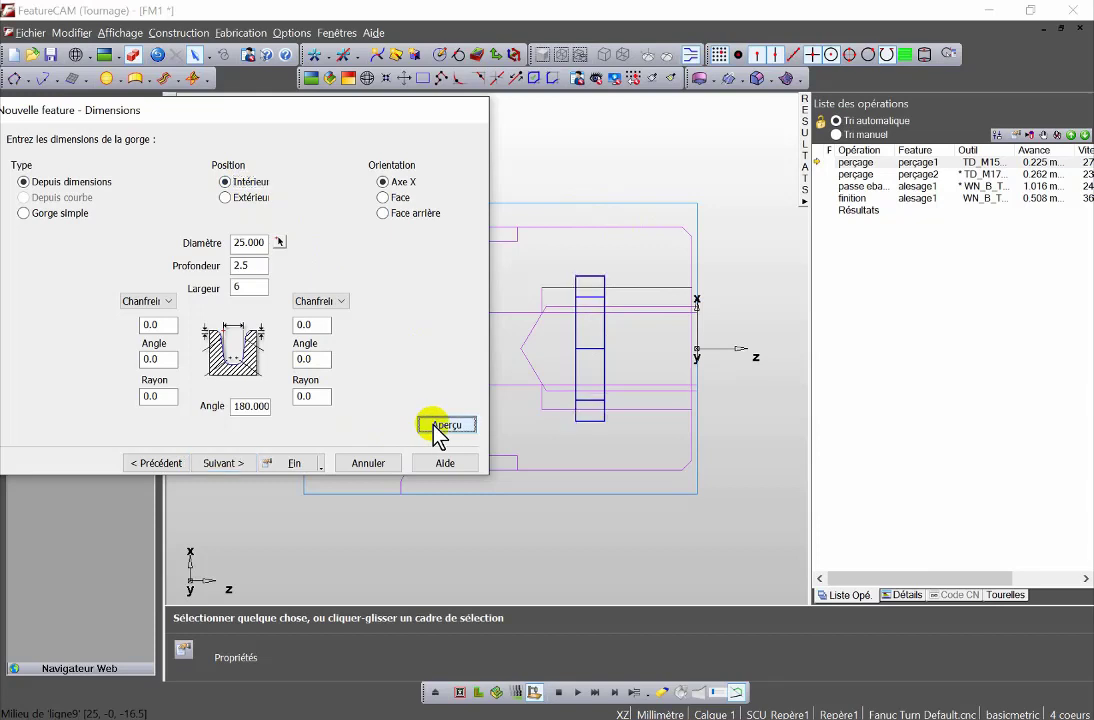
# Position the groove at Z -33, preview it and create the feature, accepting its default roughing and finishing properties.
pyautogui.click(221, 464)
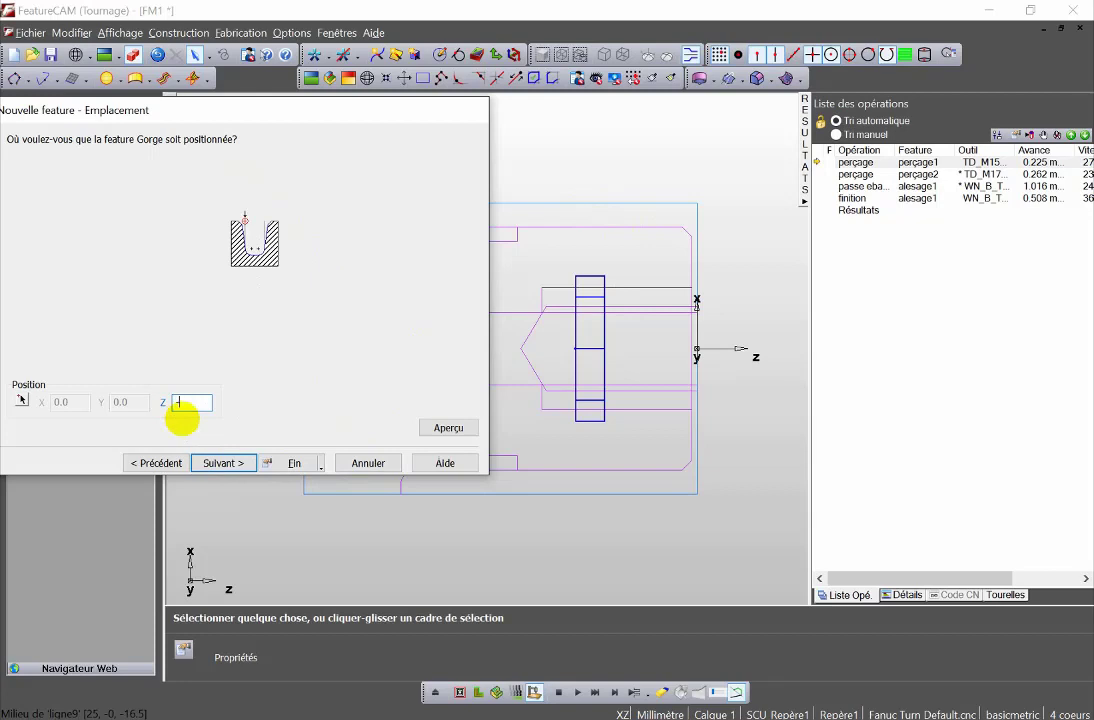
pyautogui.write('-33')
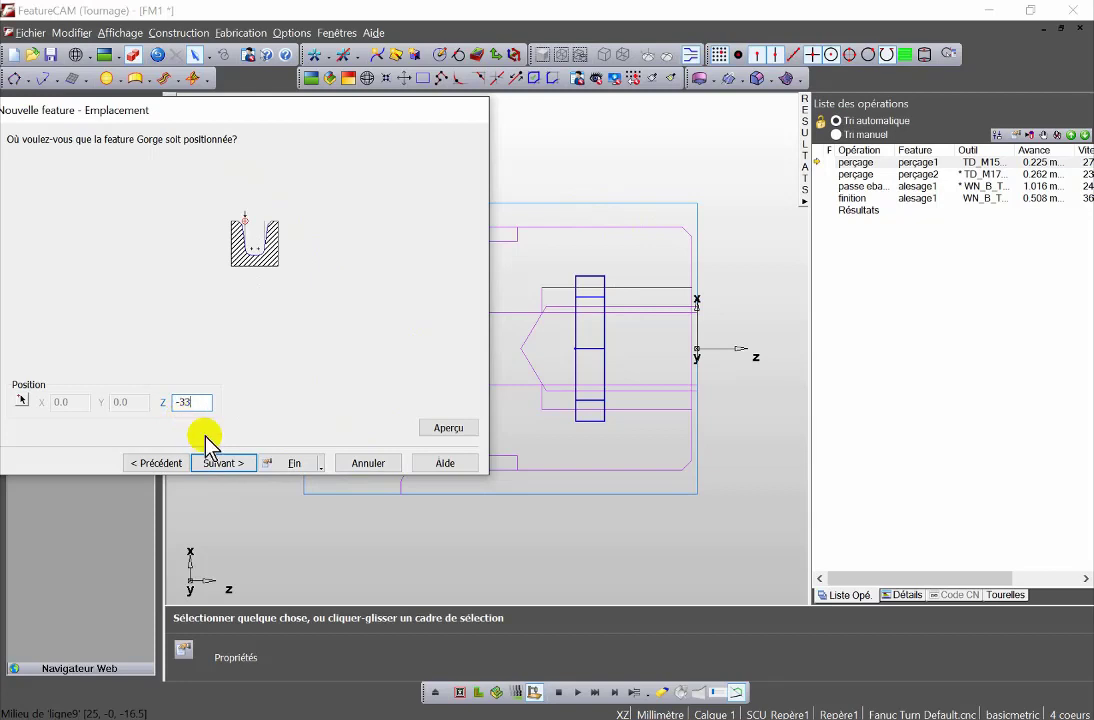
pyautogui.click(438, 427)
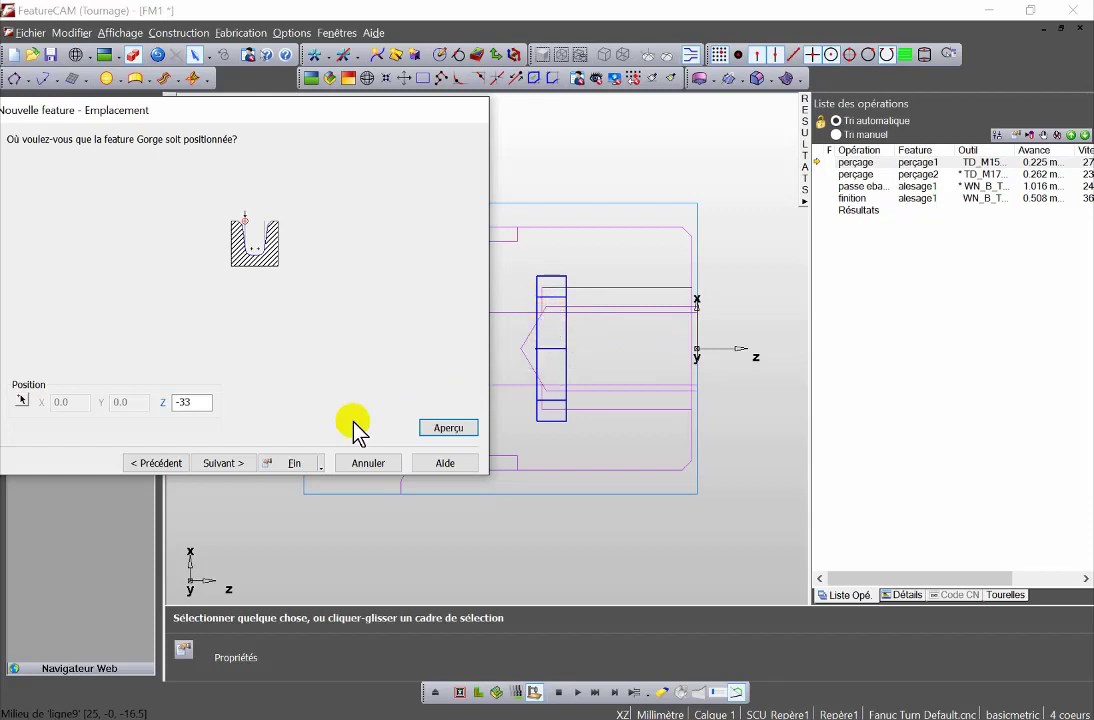
pyautogui.click(290, 465)
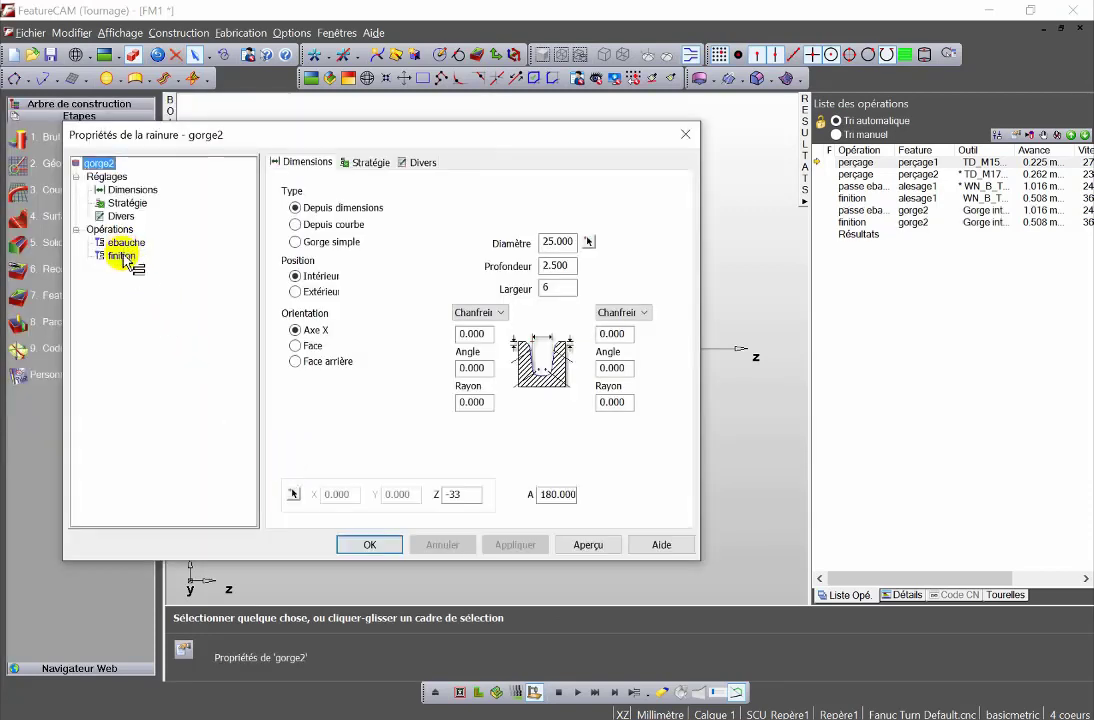
pyautogui.click(381, 546)
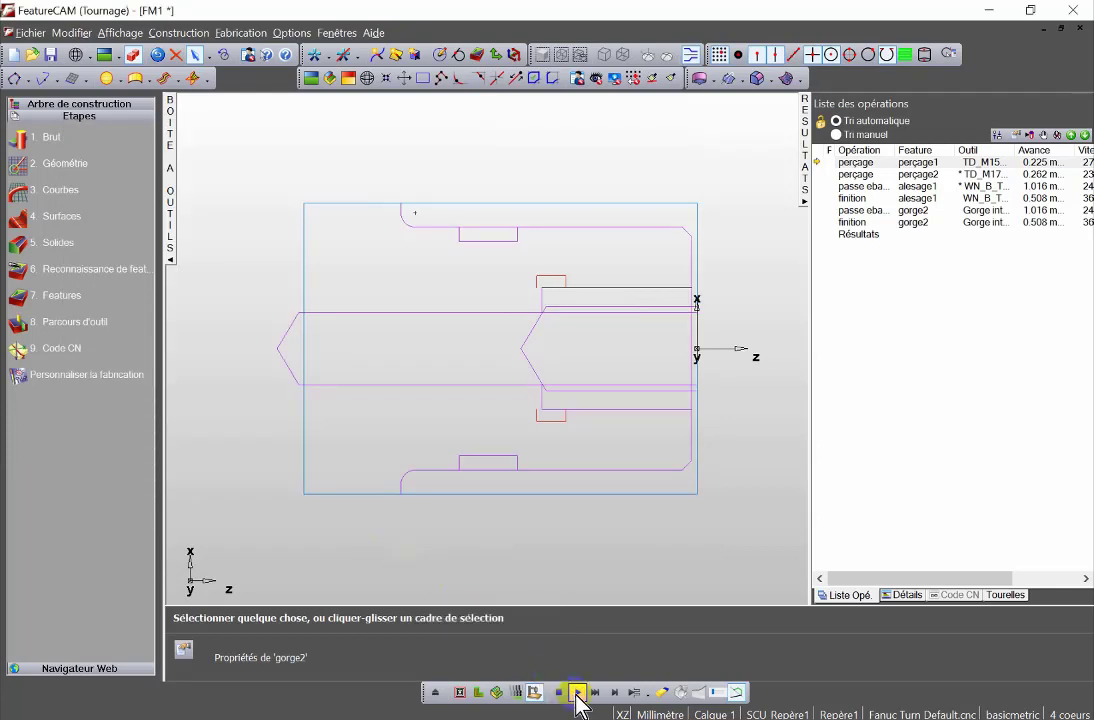
# Run the 3D machining simulation of all operations and examine the internal groove in the sectioned part.
pyautogui.click(497, 692)
pyautogui.click(577, 692)
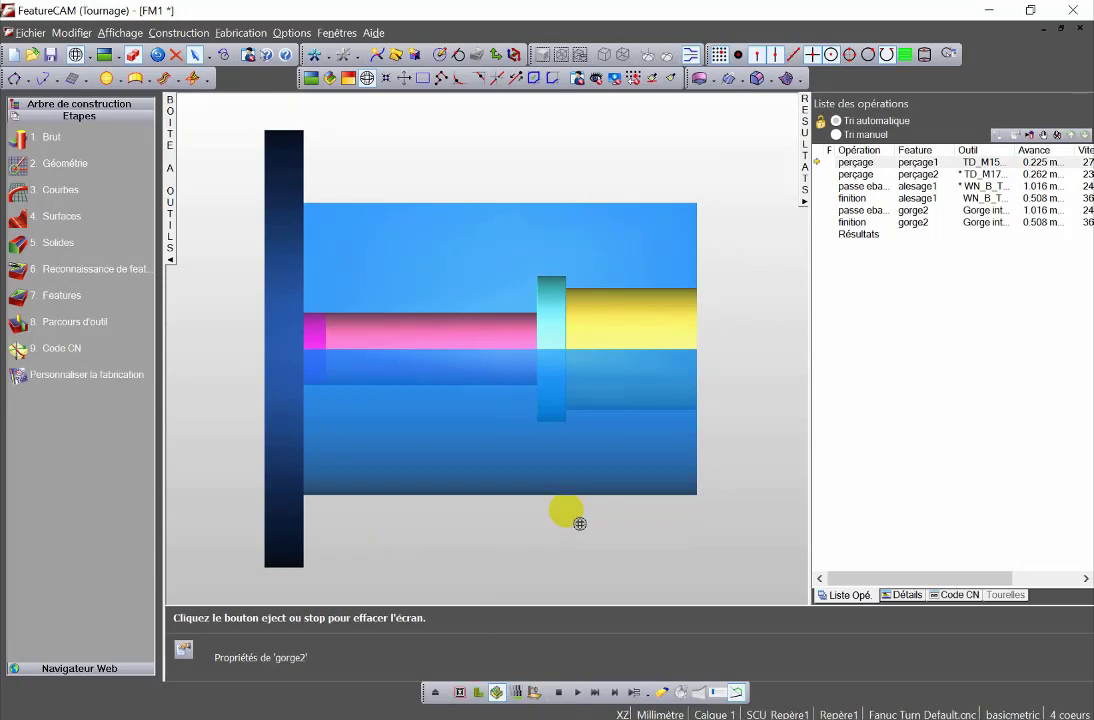
pyautogui.moveTo(742, 383); pyautogui.dragTo(521, 340, button='middle')
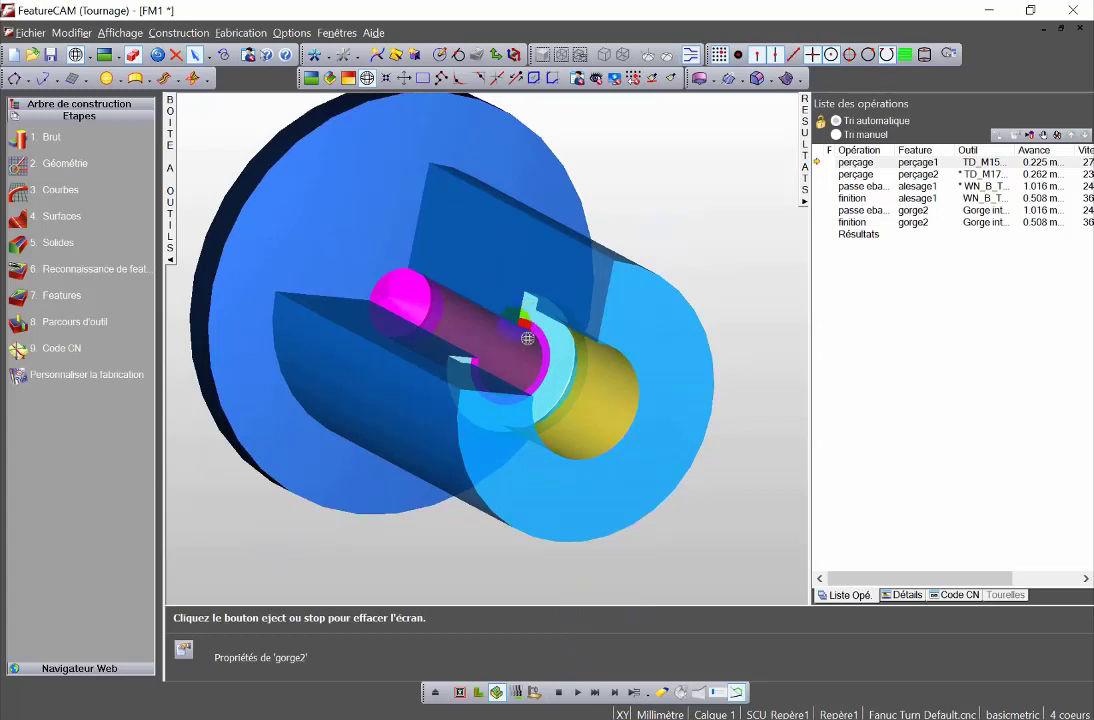
pyautogui.click(565, 645)
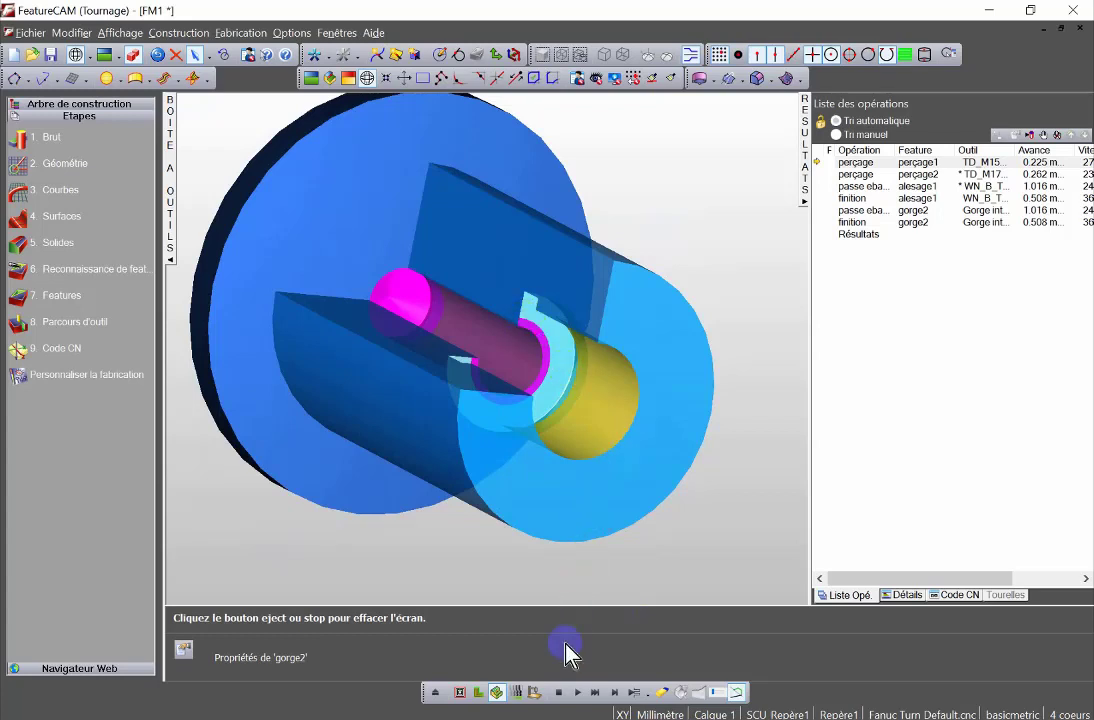
# Replay the simulation, pause it during the gorge2 finishing pass, and examine the grooving tool inside the bore.
pyautogui.click(578, 692)
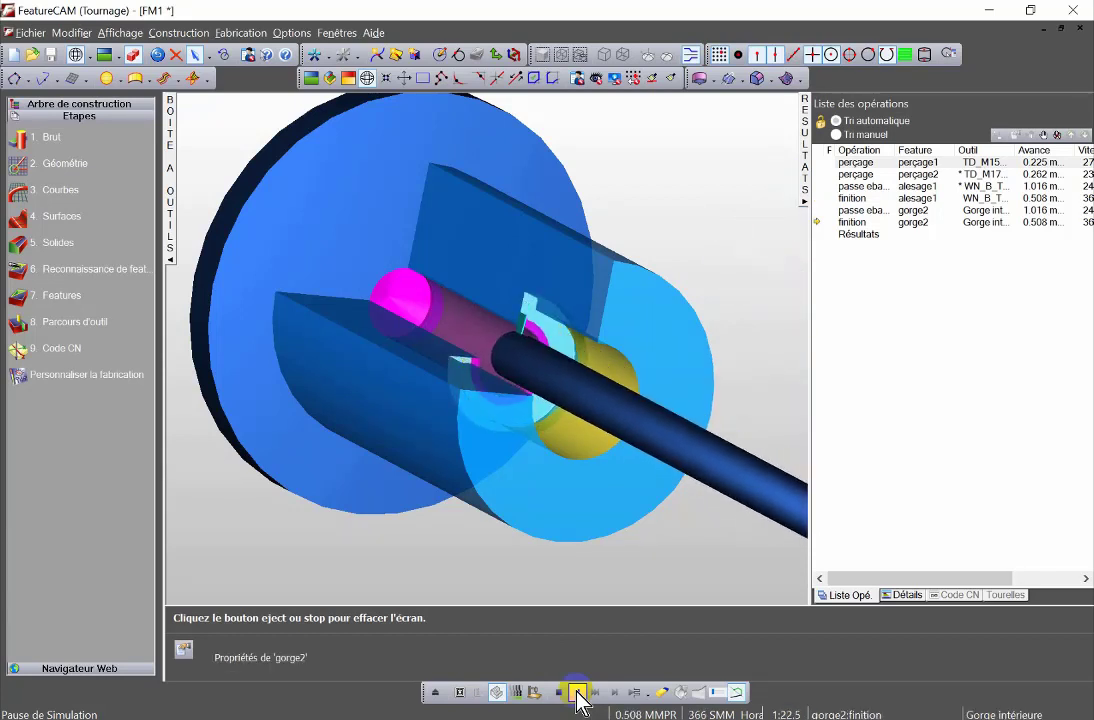
pyautogui.click(577, 692)
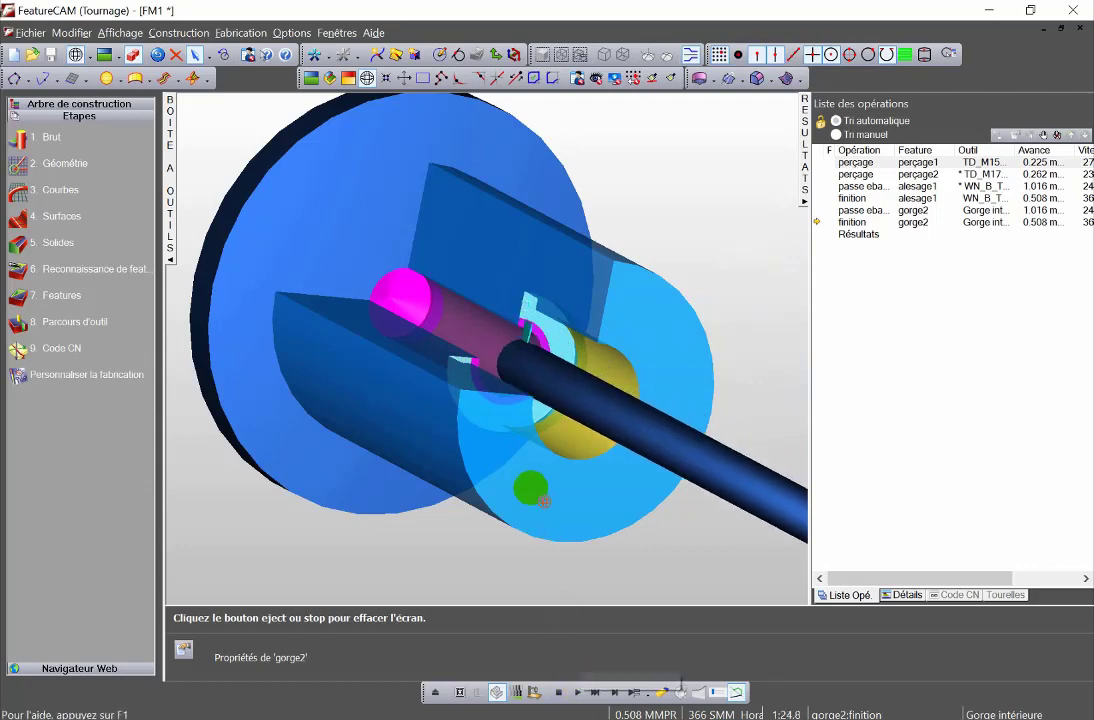
pyautogui.moveTo(511, 446); pyautogui.dragTo(728, 444)
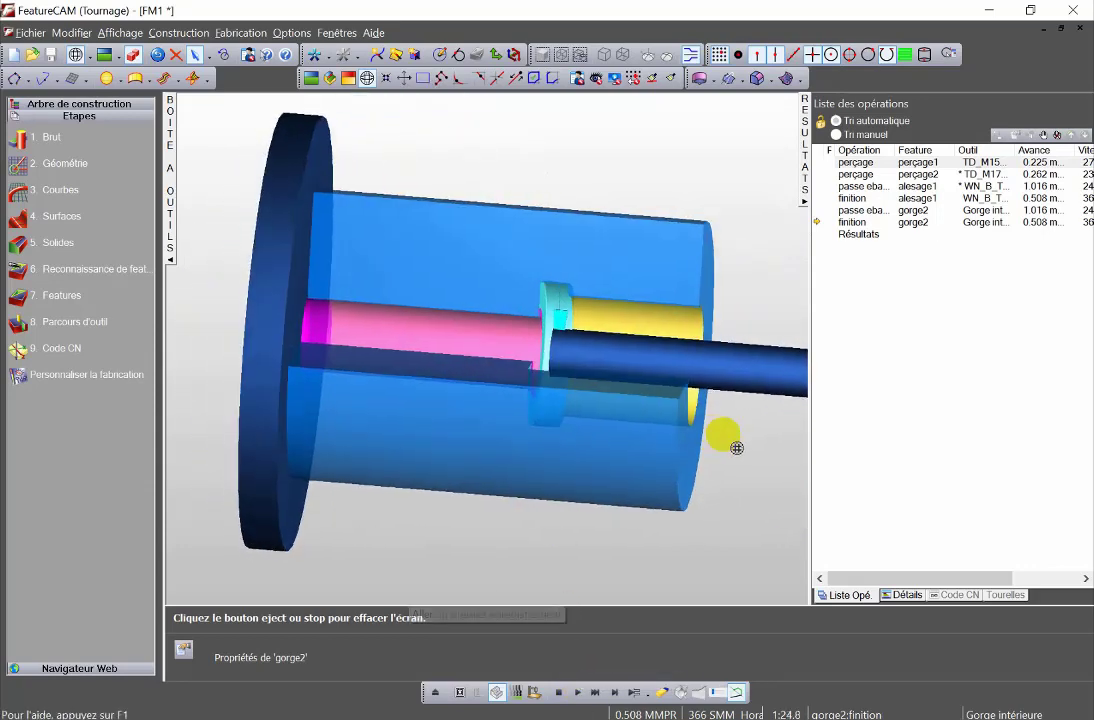
pyautogui.scroll(5, 551, 330)
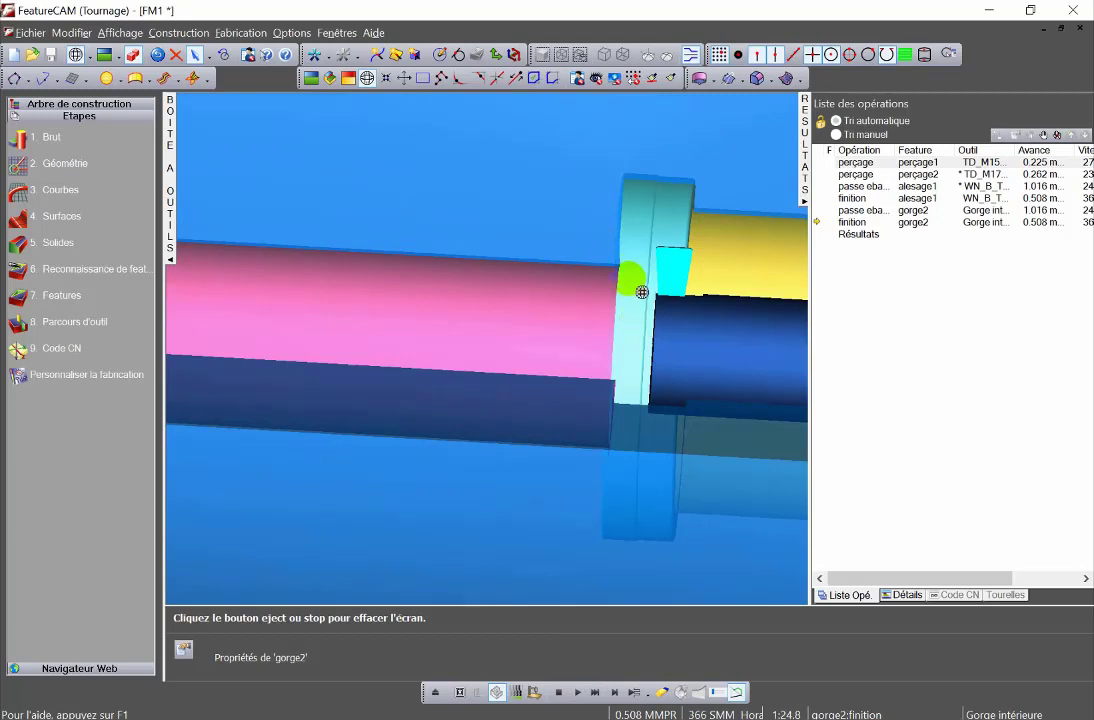
pyautogui.moveTo(642, 292)
pyautogui.mouseDown(button='middle')
pyautogui.moveTo(578, 298)
pyautogui.moveTo(627, 236)
pyautogui.mouseUp(button='middle')
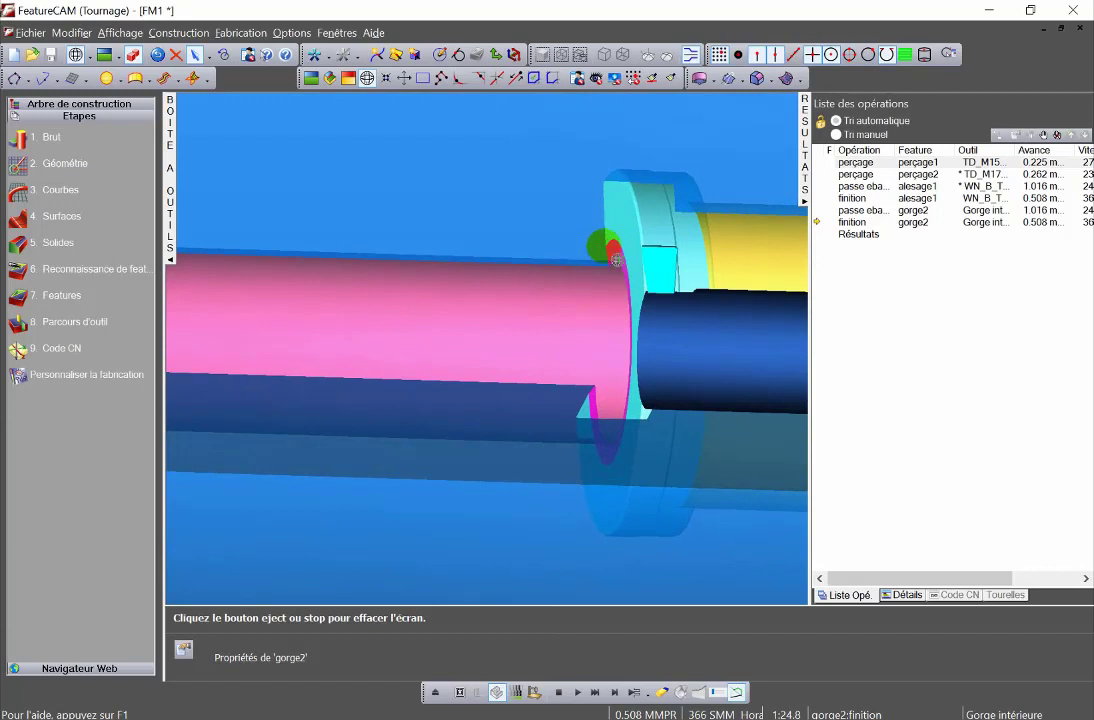
# Resume the simulation until the groove is finished, and stop it to return to the wireframe geometry.
pyautogui.click(577, 693)
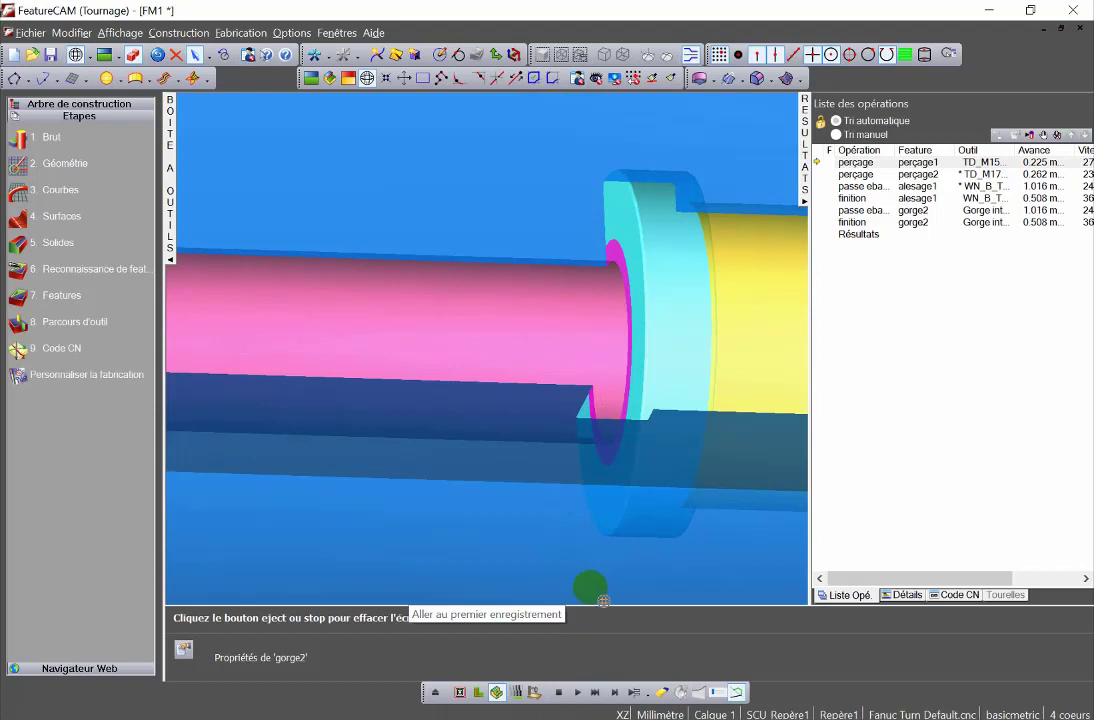
pyautogui.click(537, 691)
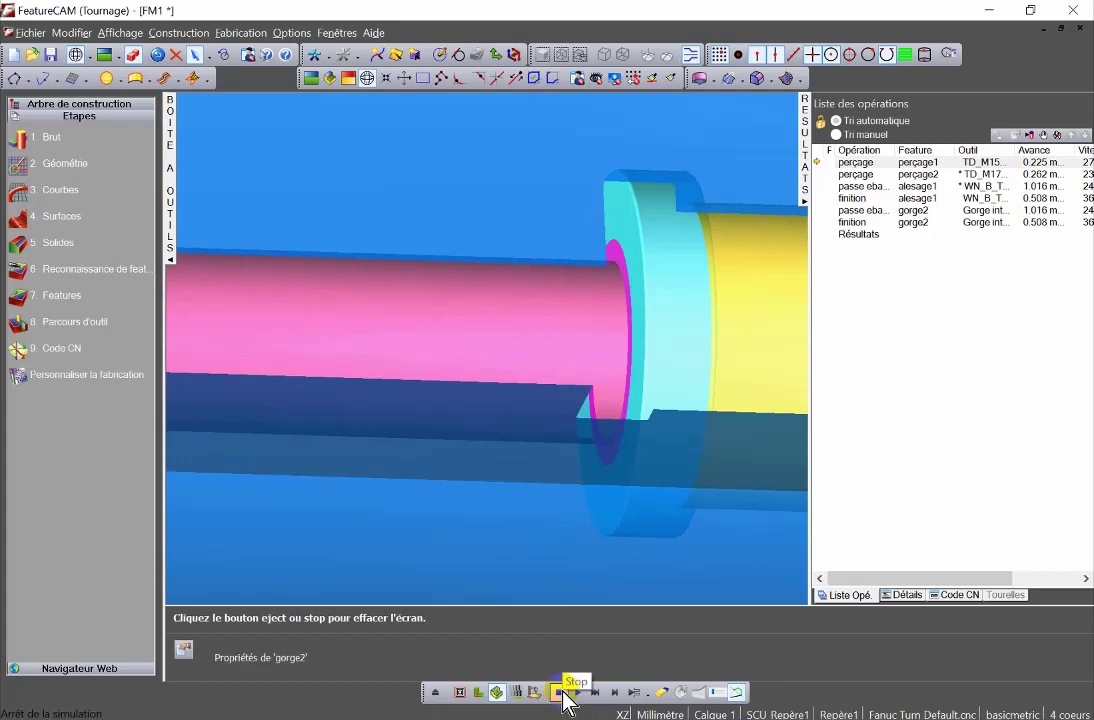
pyautogui.click(558, 692)
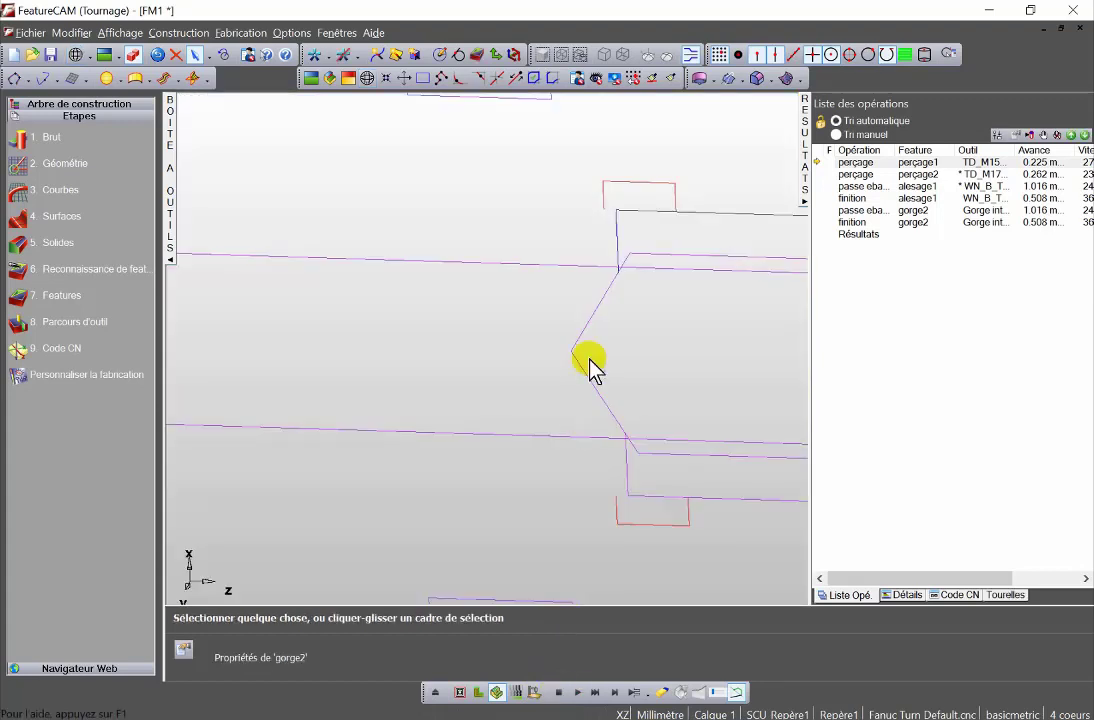
# Rerun the 3D machining simulation from the perçage1 drilling with the whole part and tool in sight.
pyautogui.click(572, 573)
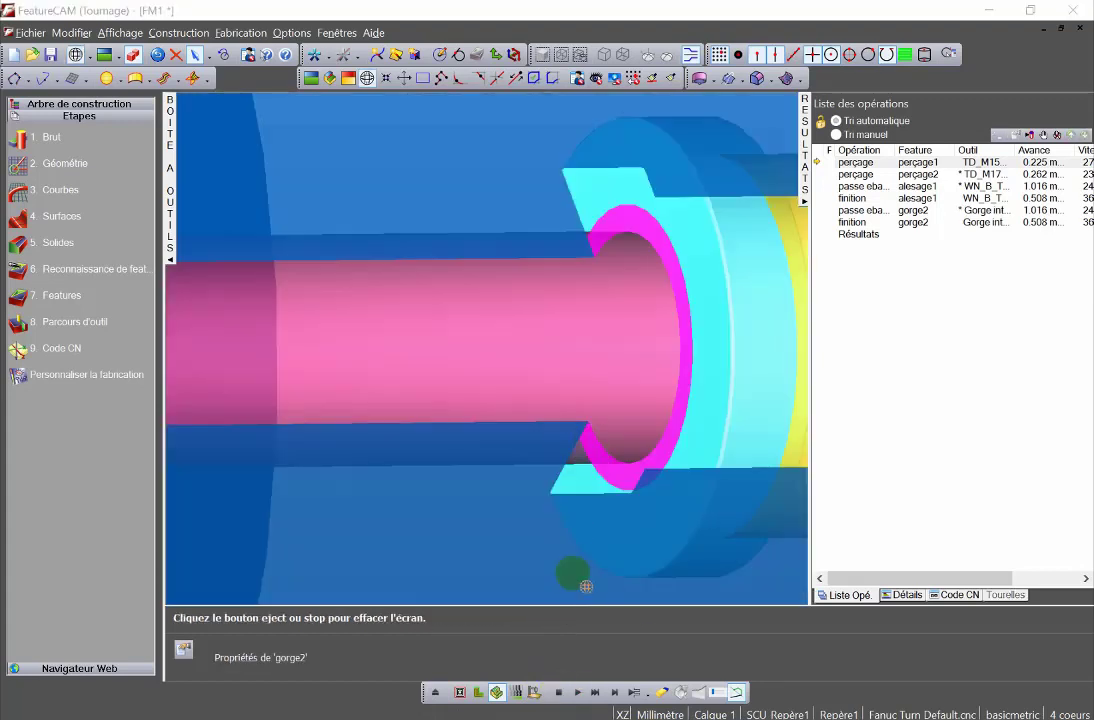
pyautogui.click(578, 692)
pyautogui.moveTo(606, 591); pyautogui.dragTo(317, 85)
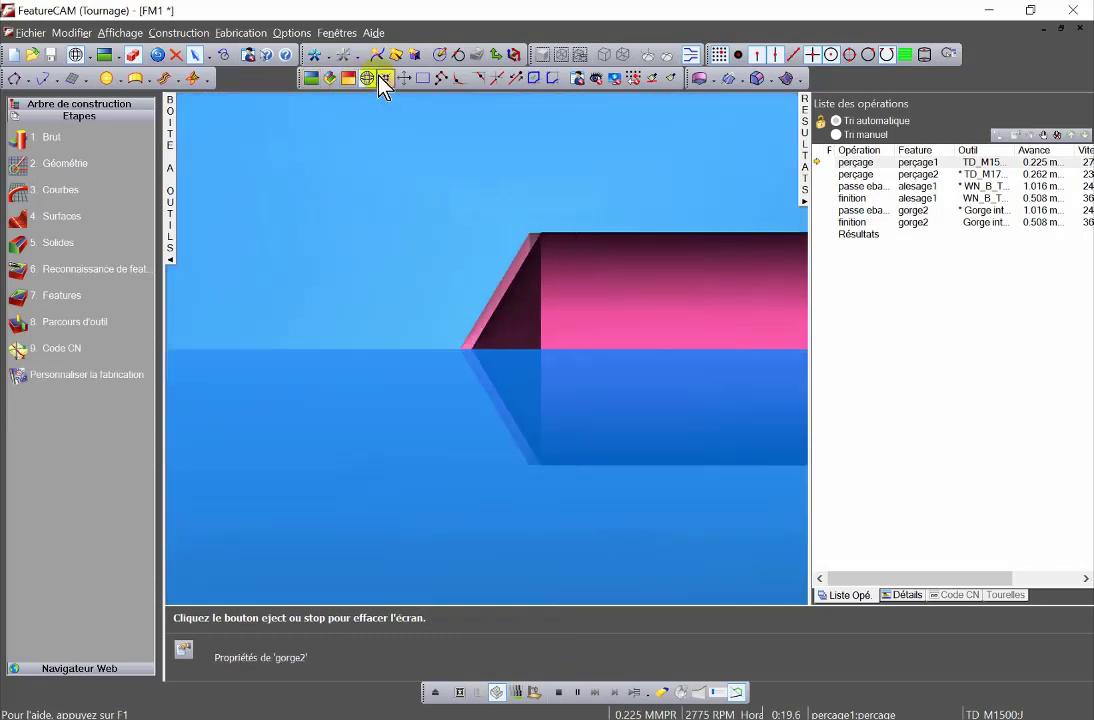
pyautogui.click(383, 79)
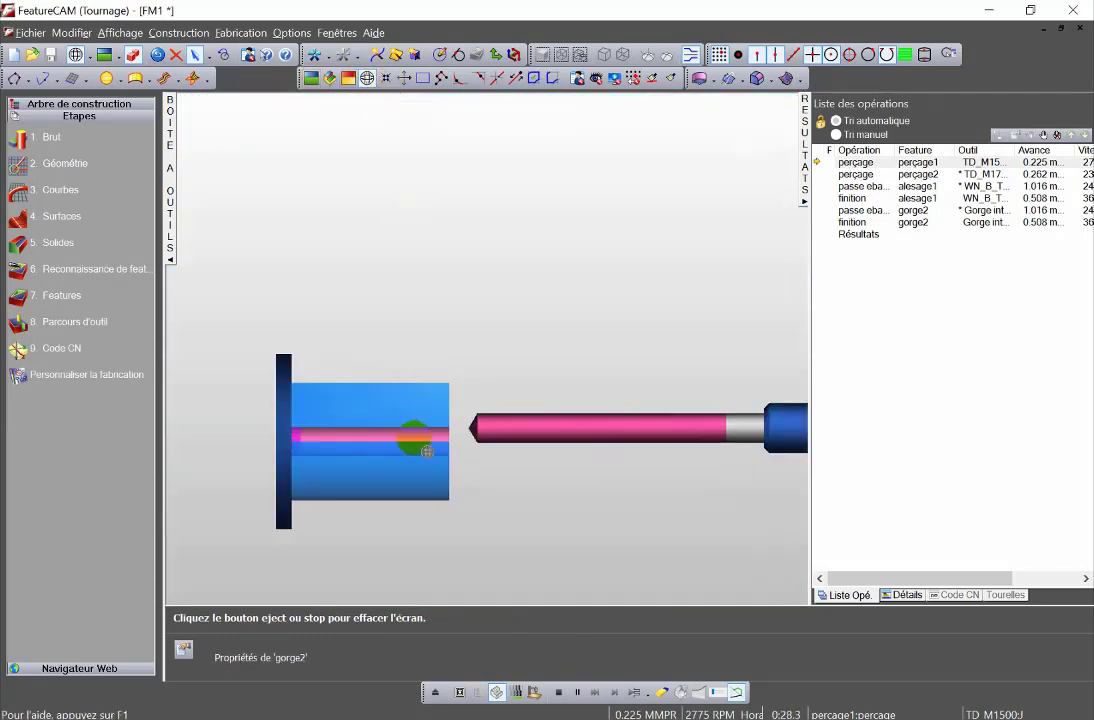